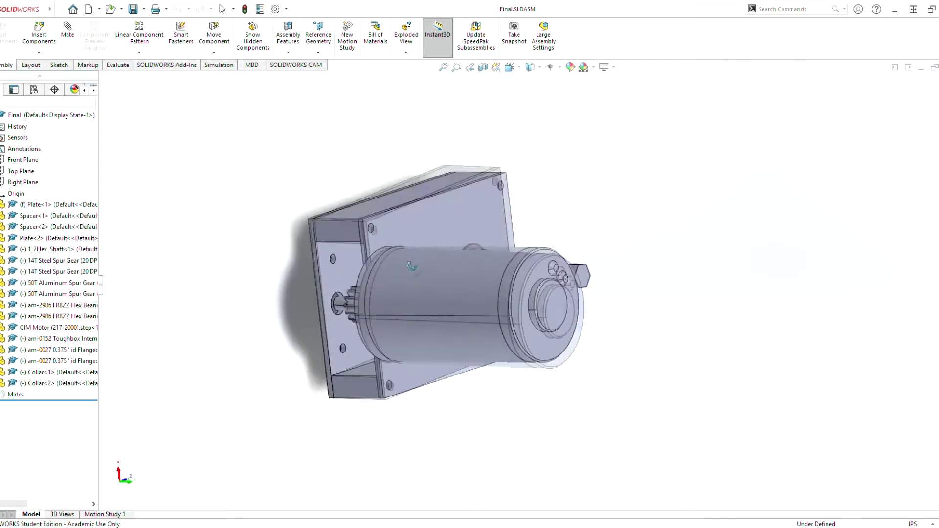
drag(585, 307, 569, 347)
middle_drag(569, 342, 544, 317)
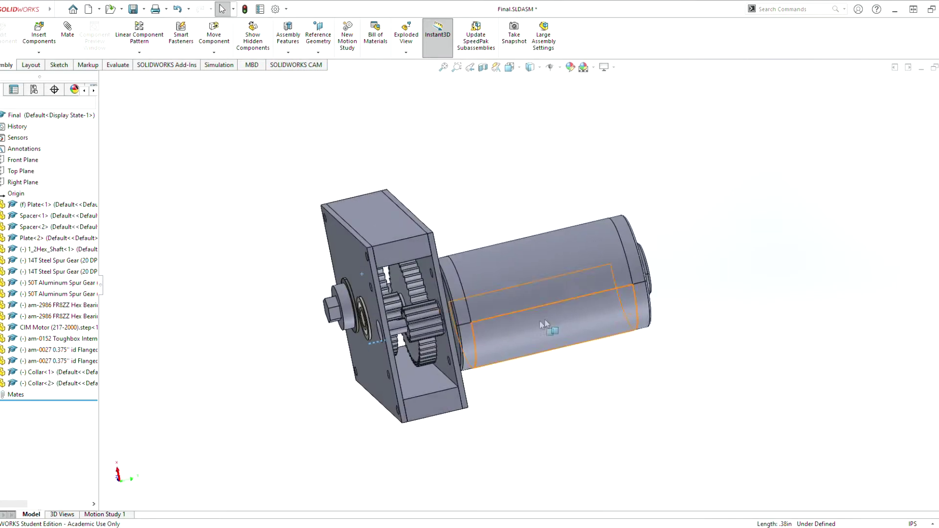
mouse_move(422, 310)
mouse_down()
mouse_move(429, 356)
mouse_move(413, 300)
mouse_move(423, 308)
mouse_up()
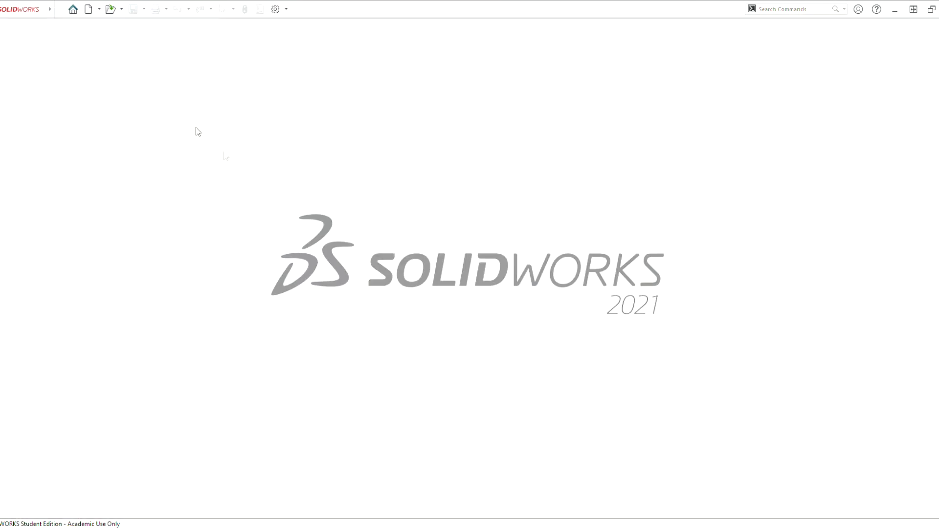
Step: Create a new part and start a sketch on the Top Plane
click(58, 11)
click(76, 25)
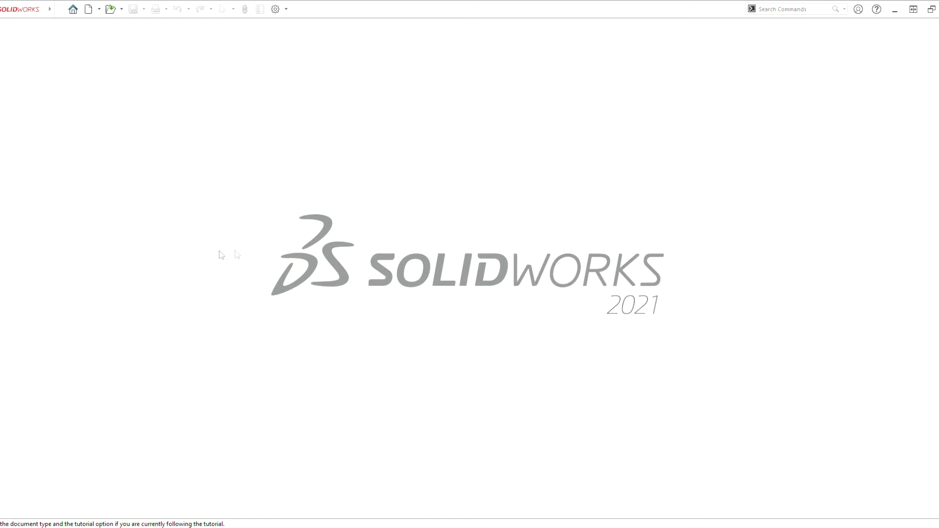
click(384, 397)
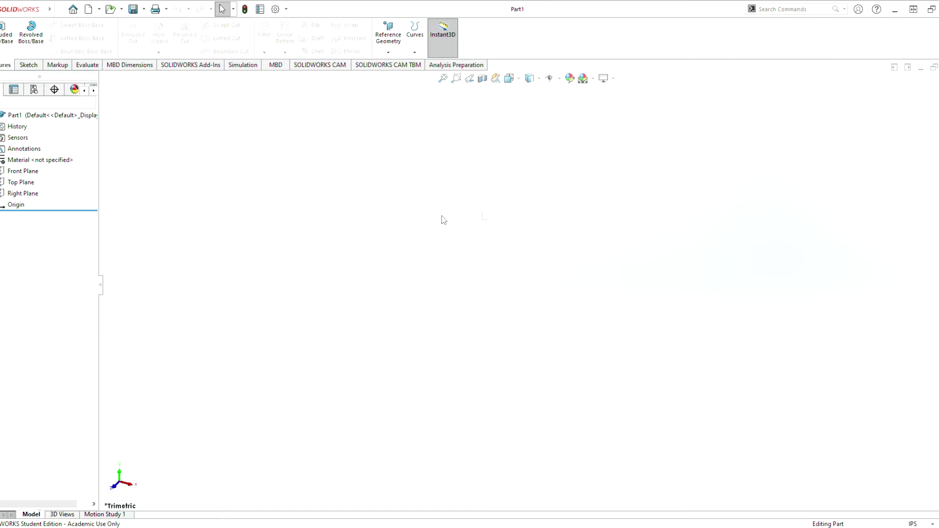
click(37, 66)
click(3, 33)
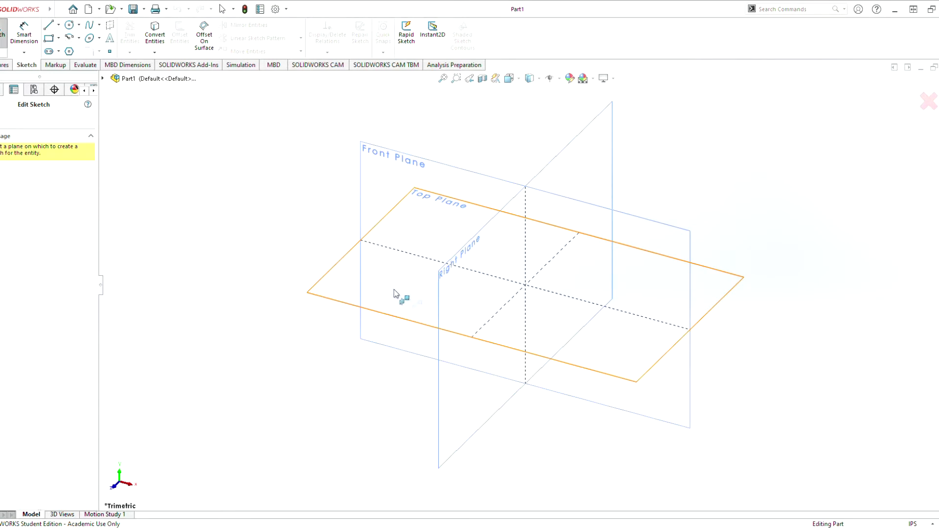
click(583, 364)
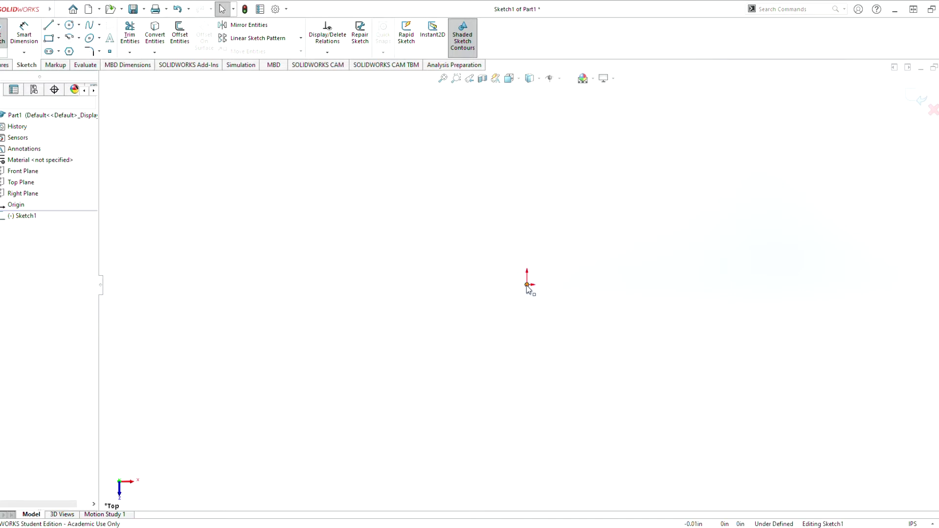
Step: Sketch a corner rectangle from the origin, about 2.61 in wide and 2.53 in high
click(49, 39)
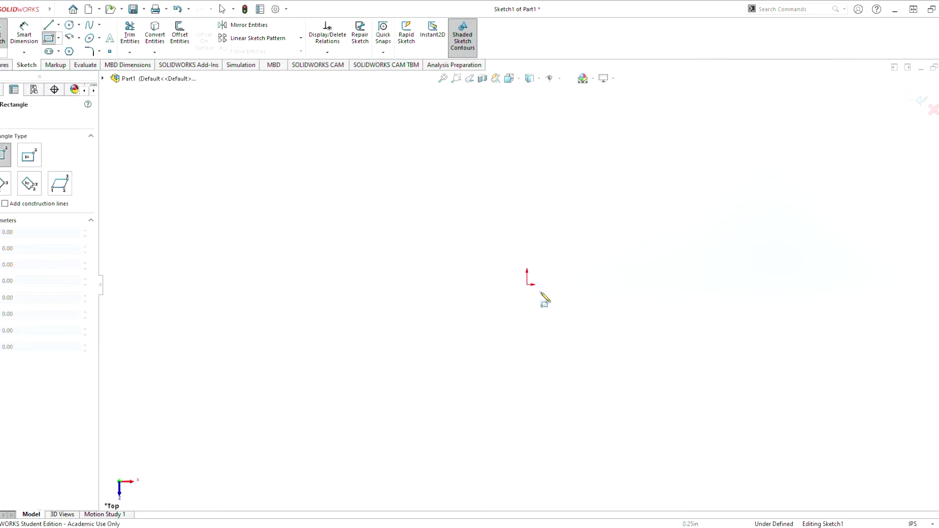
click(527, 285)
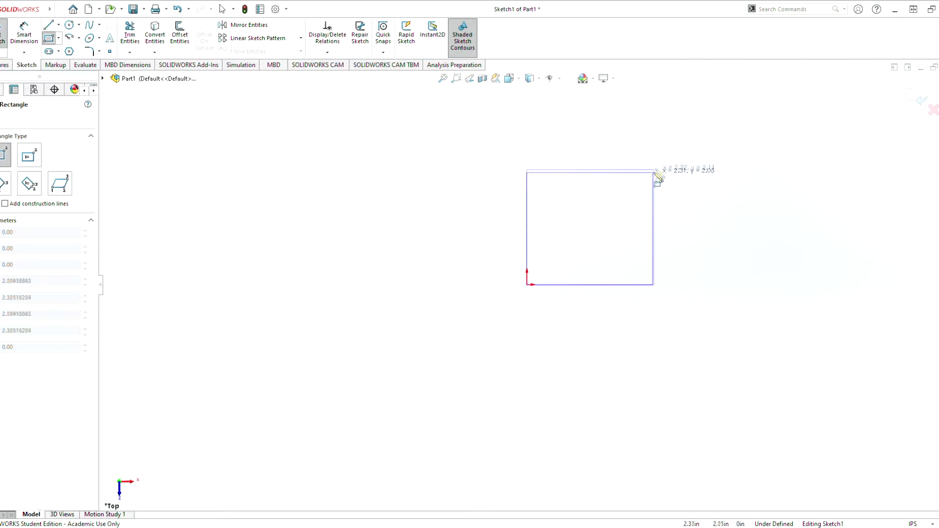
click(669, 147)
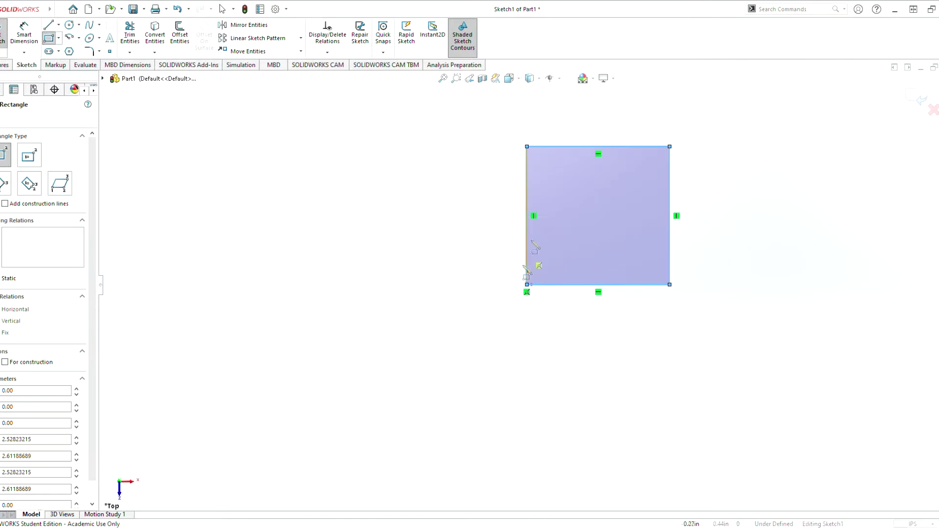
Step: Dimension the rectangle to 4.00 in wide and 5.25 in high
click(27, 47)
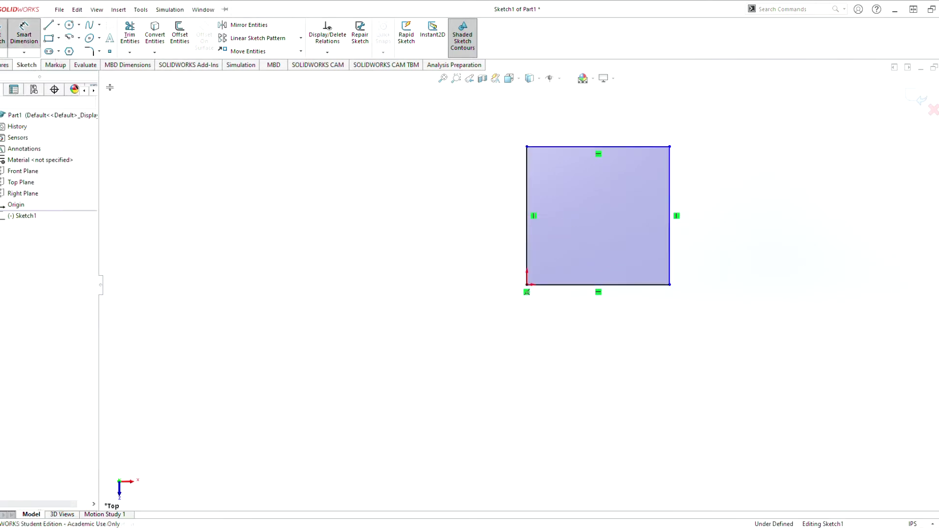
click(567, 285)
click(594, 362)
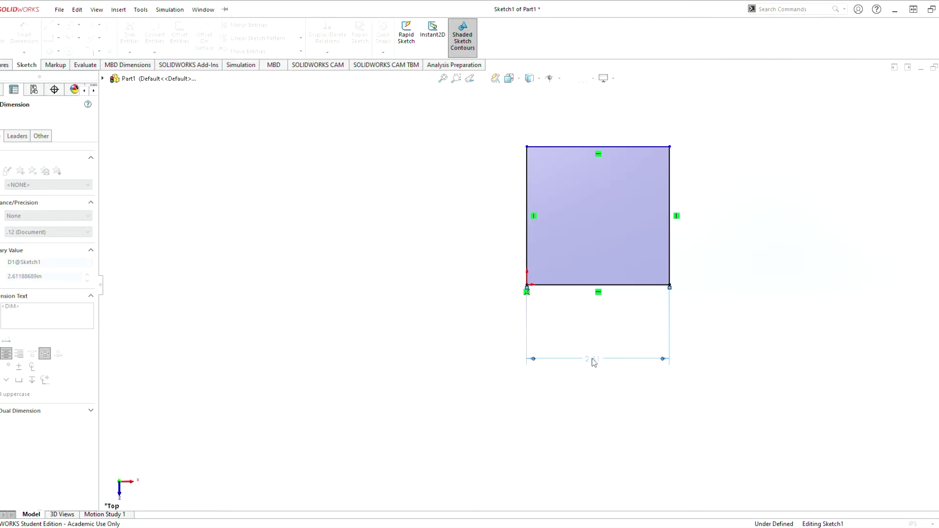
key(Return)
click(528, 220)
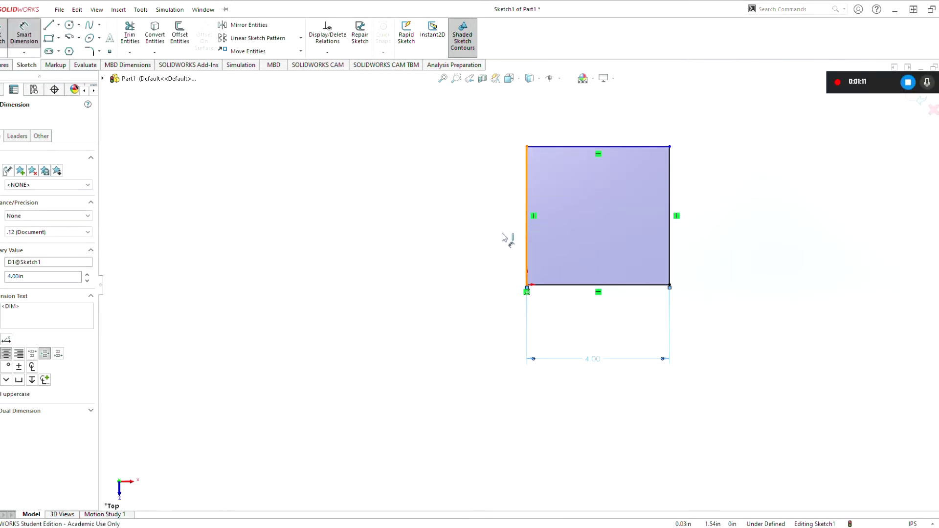
click(412, 241)
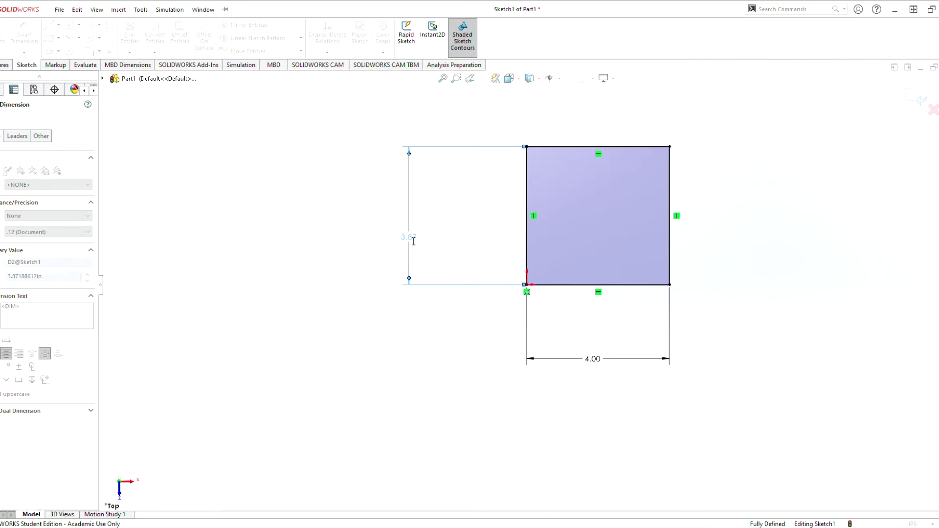
text(5.25)
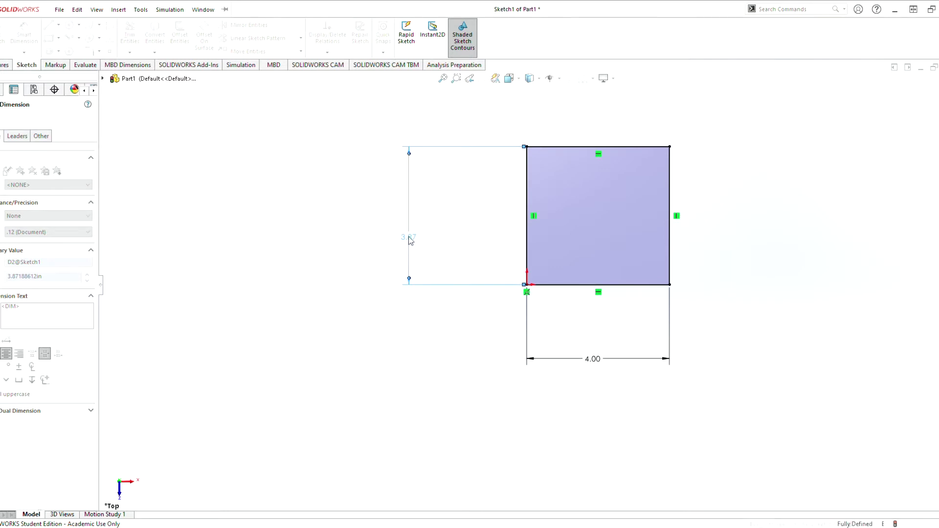
key(Return)
key(Escape)
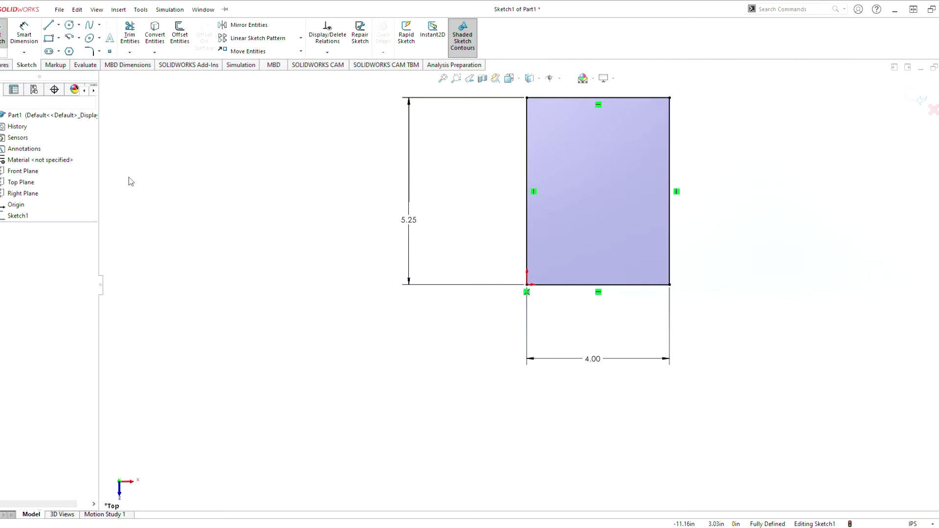
Step: Draw a vertical line from the midpoint of the rectangle's lower edge to the midpoint of its upper edge
click(49, 24)
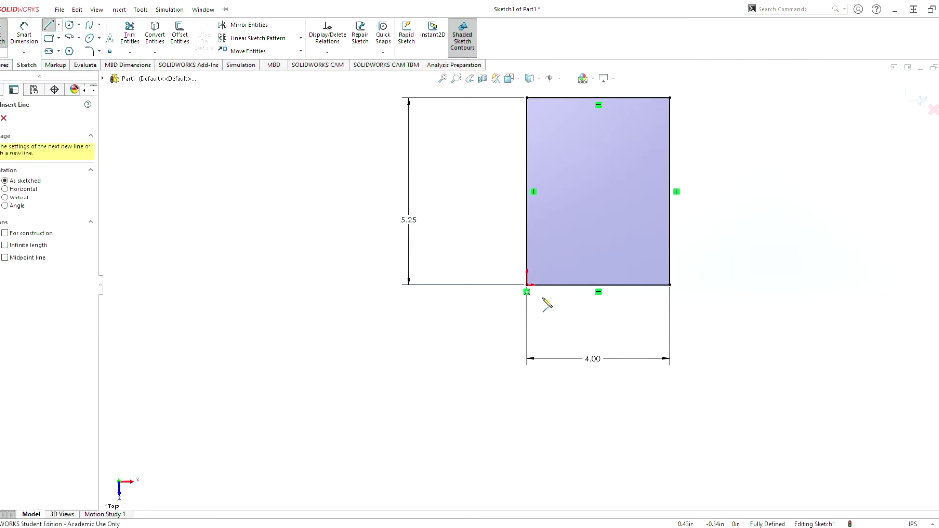
click(597, 284)
click(598, 98)
key(Escape)
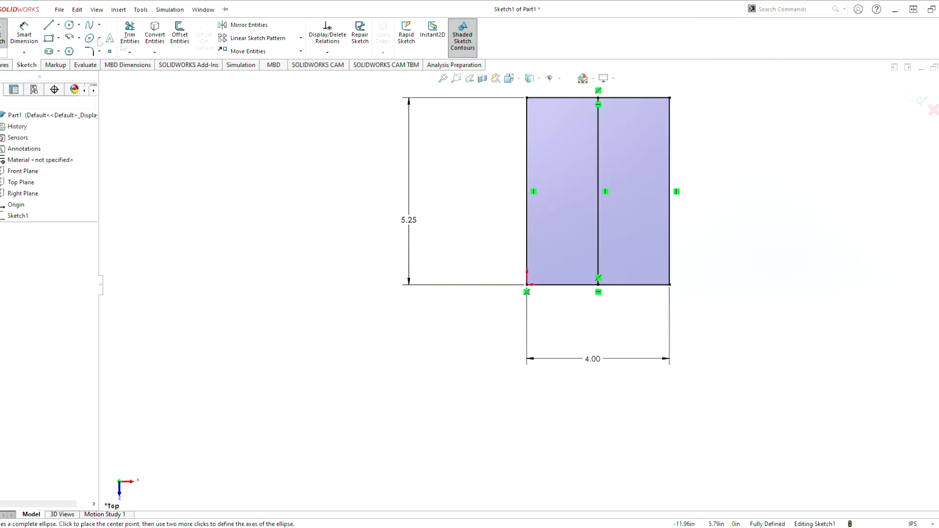
Step: Sketch three circles centred on the vertical midline, with radii of about 0.44, 0.45 and 0.39 in from the lowest to the highest
click(68, 26)
click(68, 25)
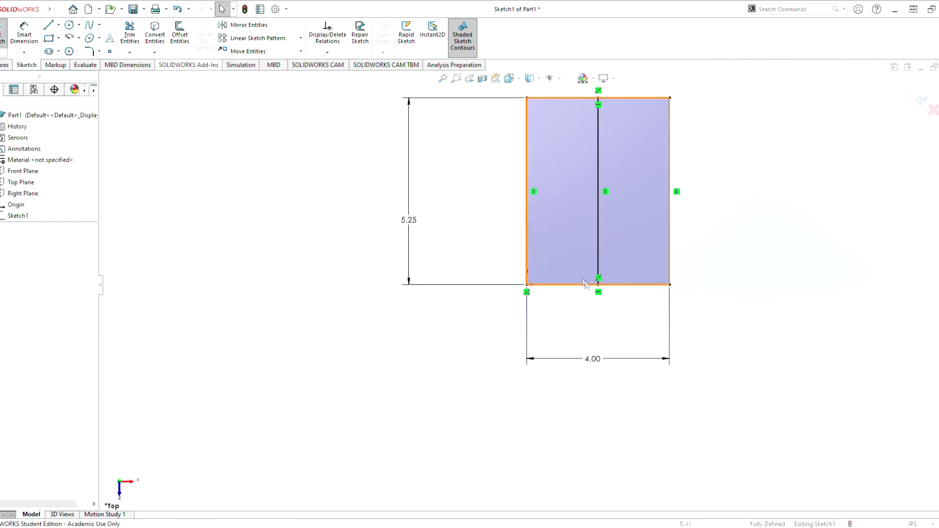
click(70, 25)
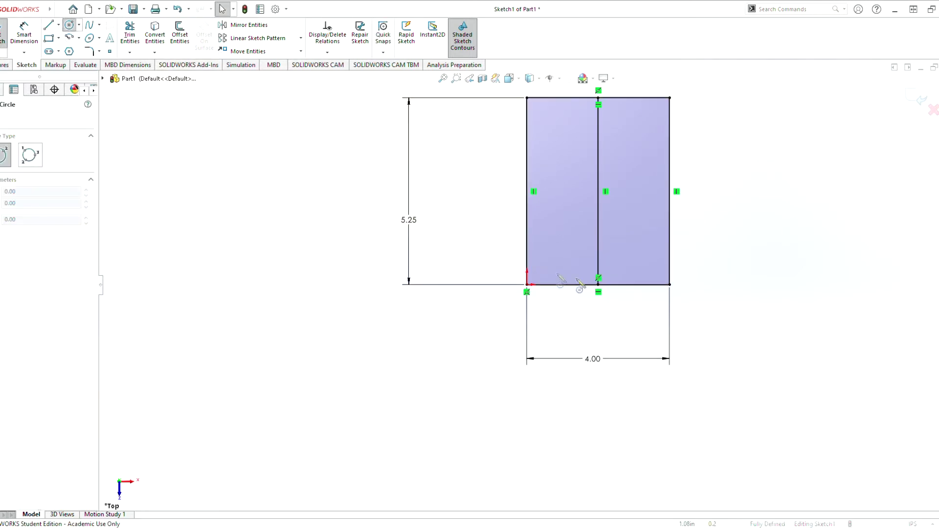
click(598, 248)
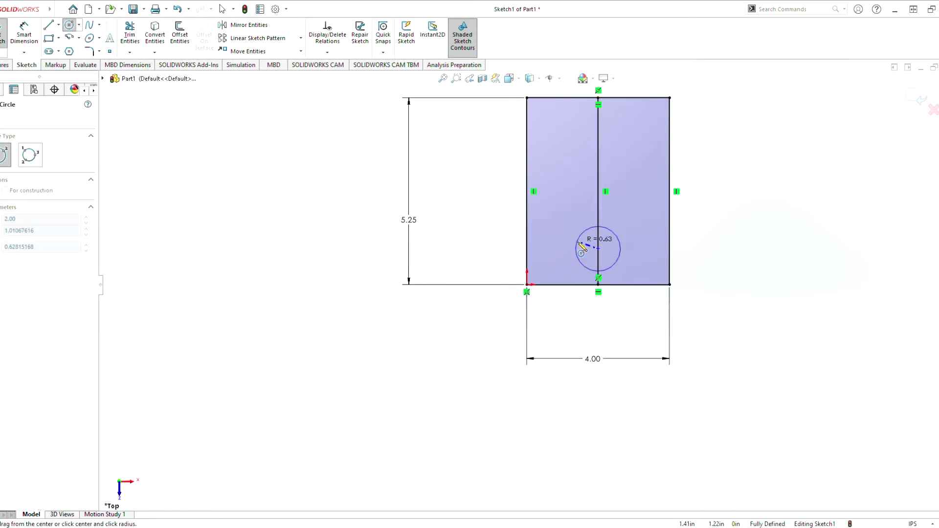
click(586, 248)
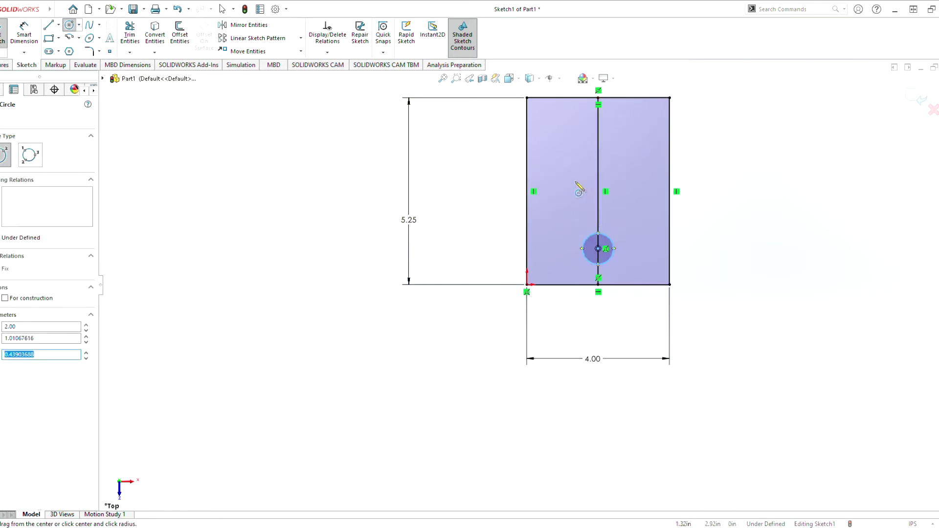
click(598, 202)
click(608, 214)
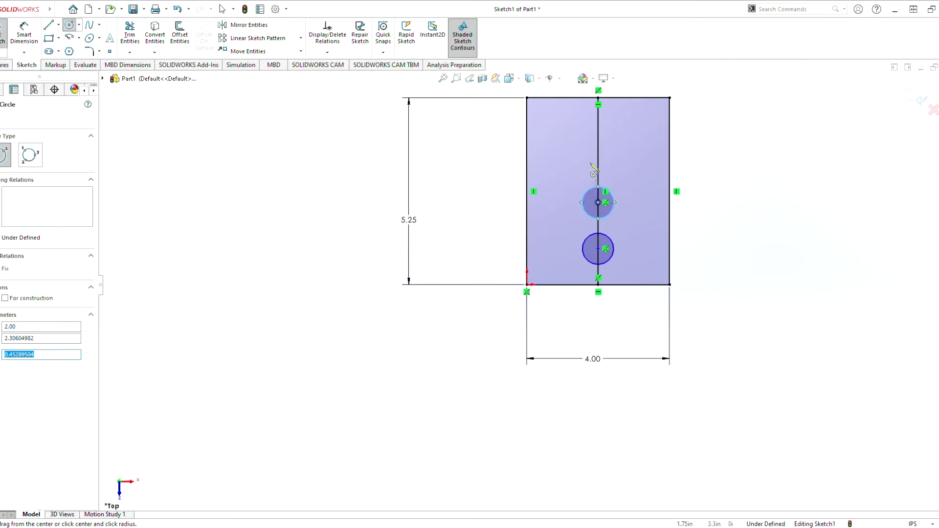
click(597, 142)
click(587, 152)
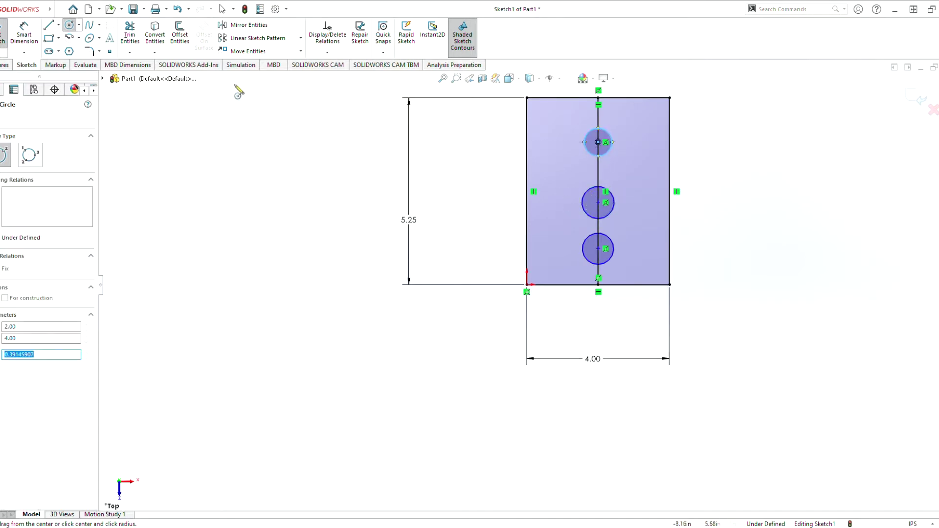
Step: Dimension the centre distance between the lower and middle circles to 1.61 in
click(29, 36)
click(608, 238)
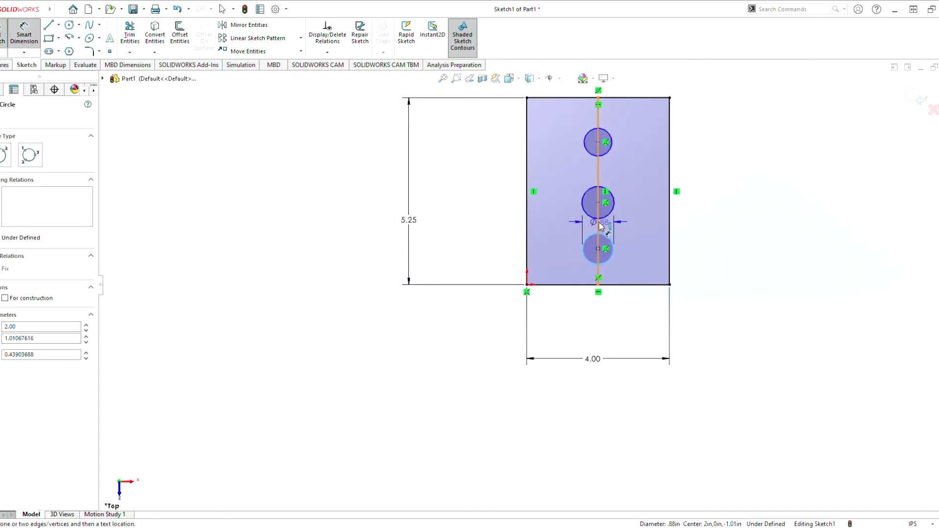
click(606, 216)
click(471, 232)
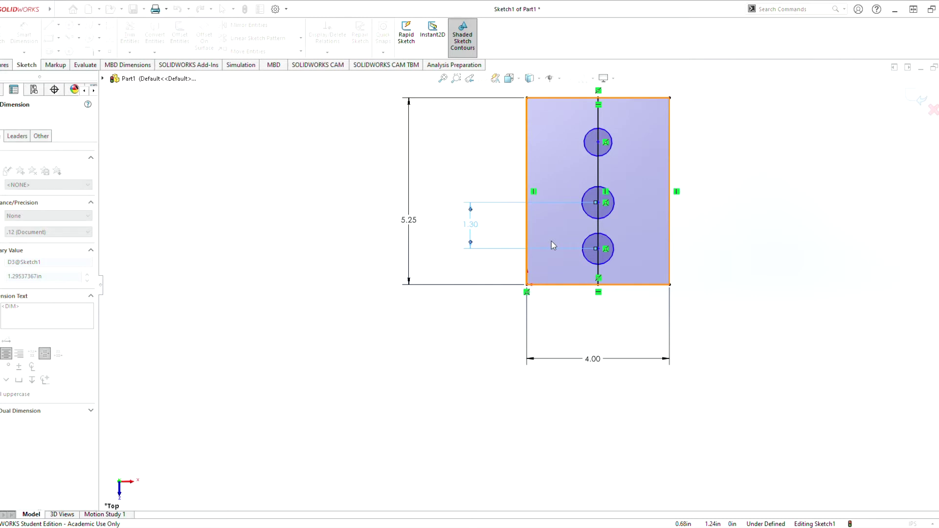
key(Return)
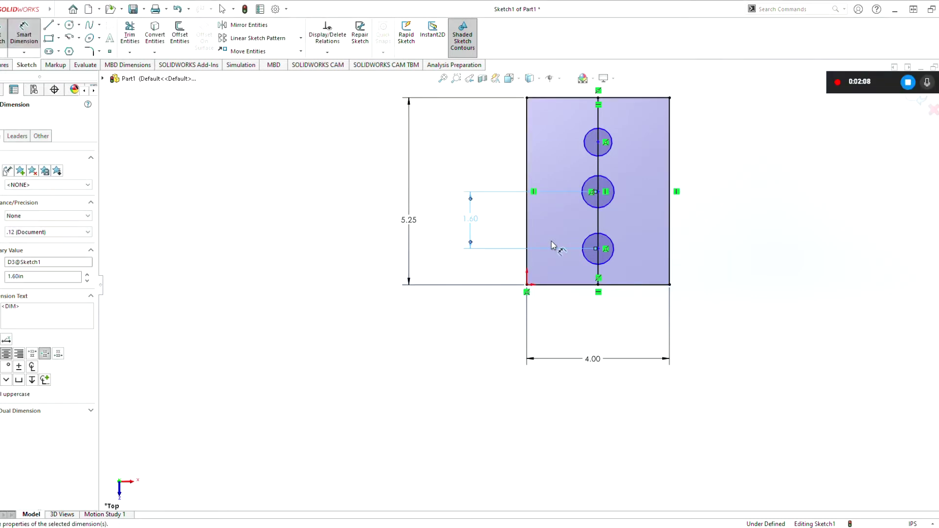
double_click(477, 224)
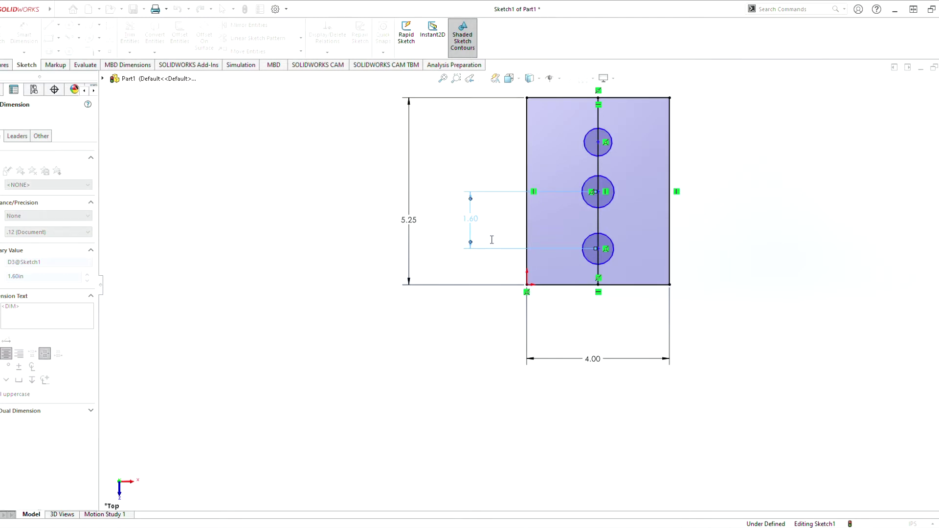
Step: Dimension the centre distance between the middle and upper circles to 1.605 in
click(605, 151)
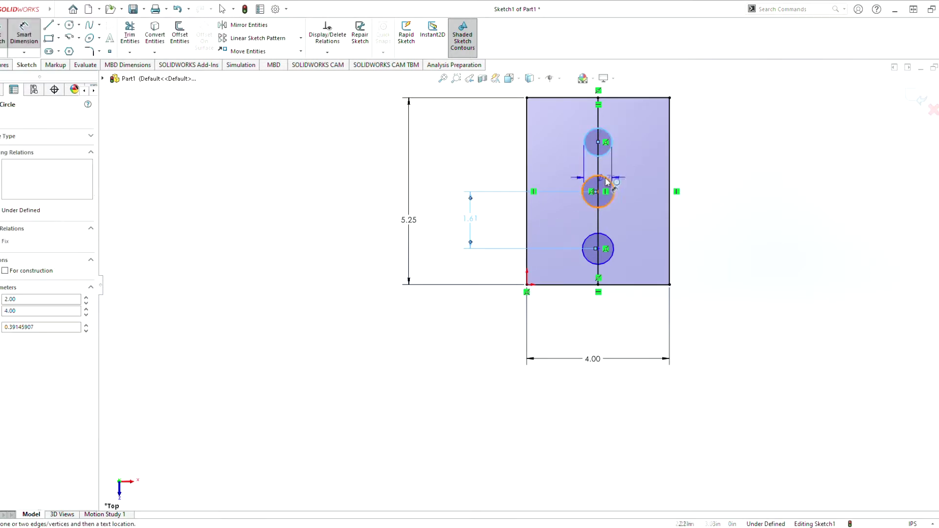
click(605, 184)
click(472, 166)
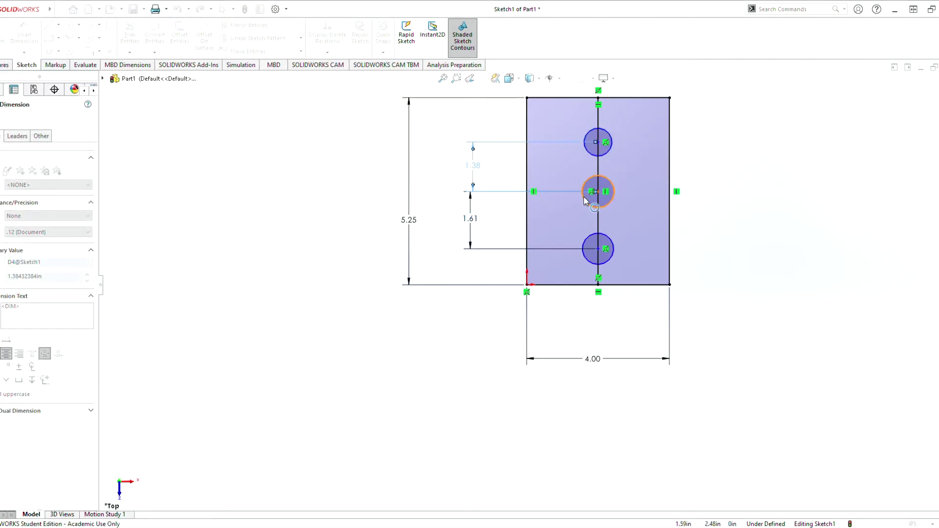
key(Return)
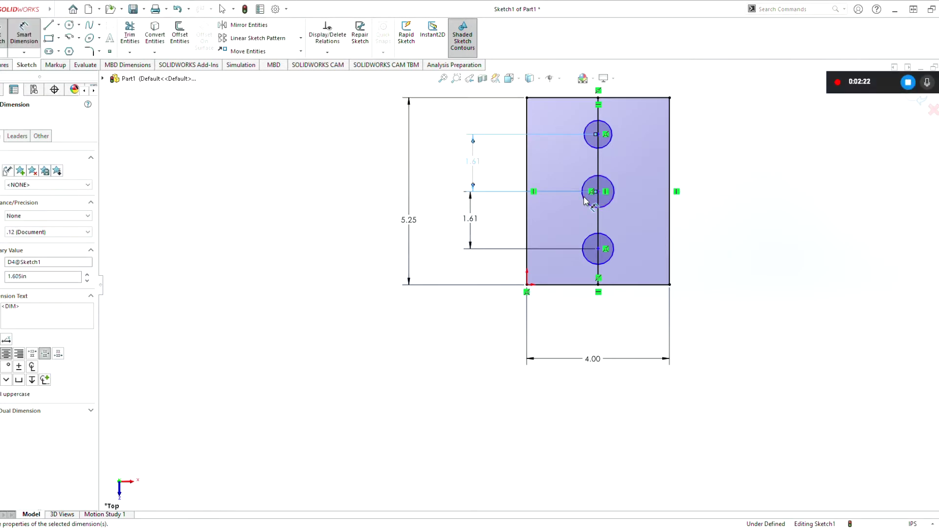
Step: Dimension the lower circle's centre 1.5 in above the rectangle's lower edge
click(594, 267)
click(606, 284)
click(691, 269)
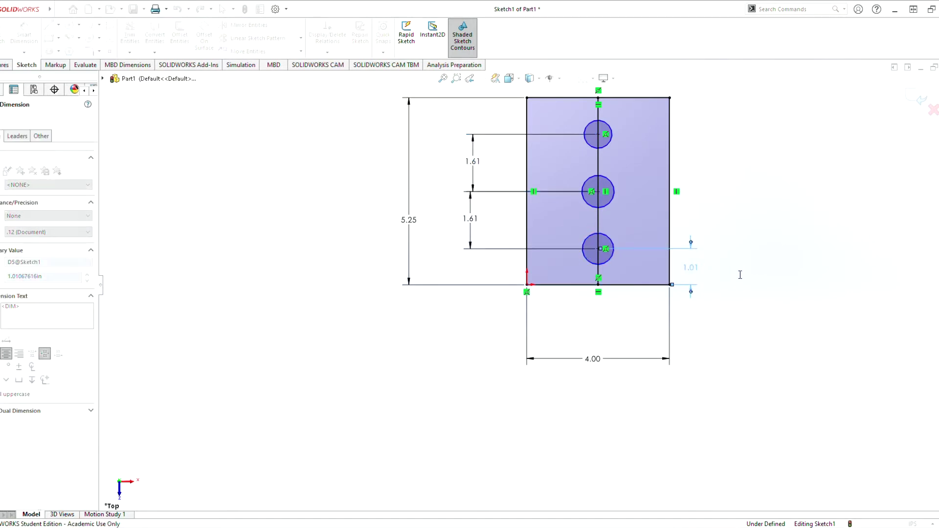
text(1.5)
key(Return)
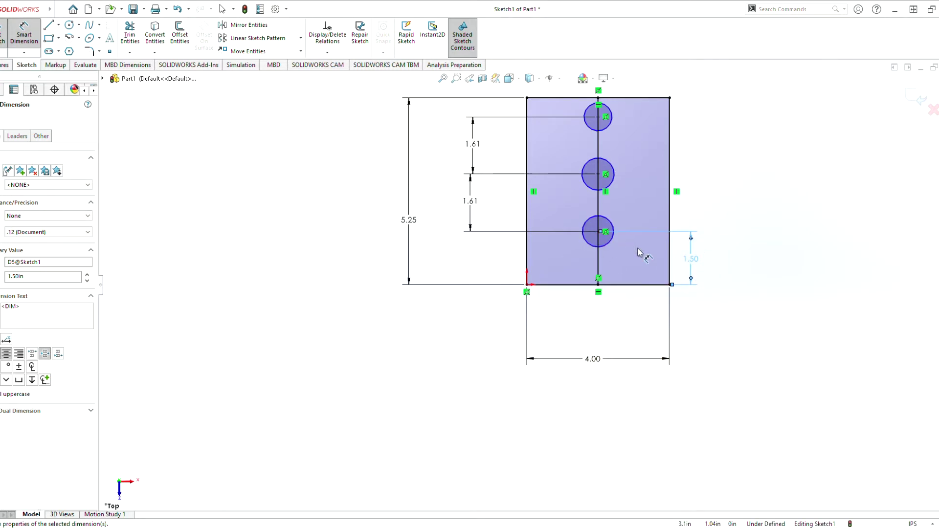
key(Escape)
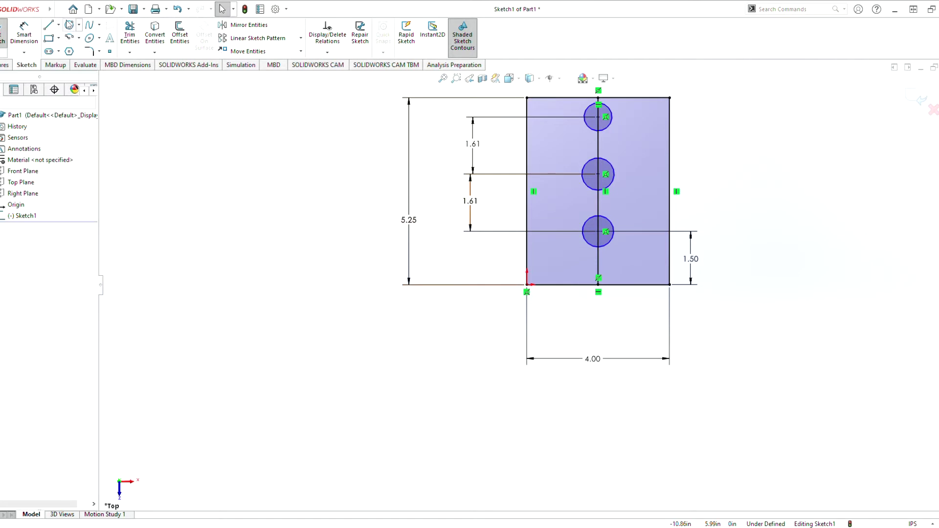
Step: Dimension the lowest circle's diameter to 1.13 in
click(24, 32)
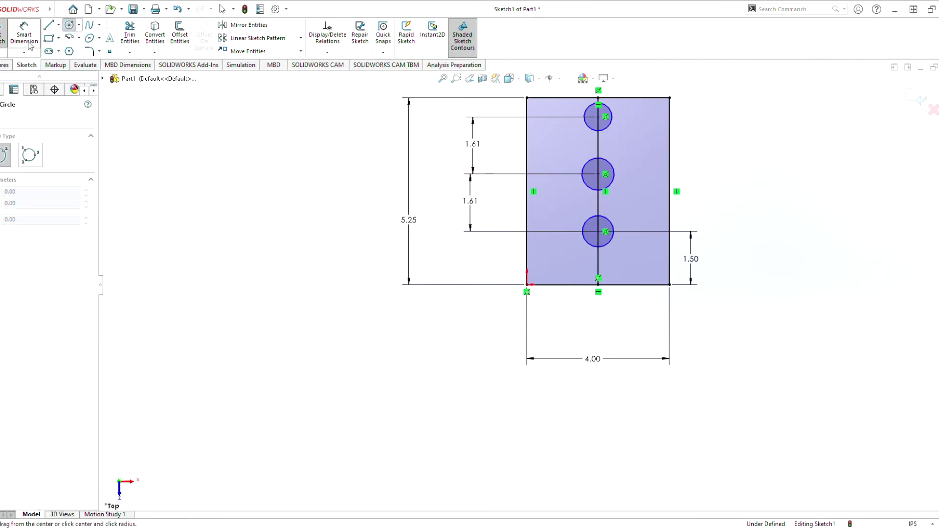
click(589, 249)
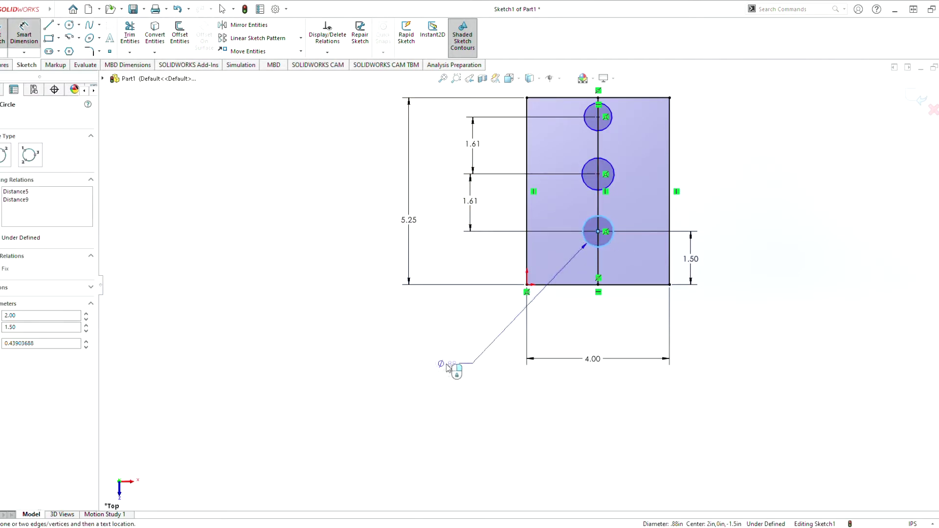
click(402, 331)
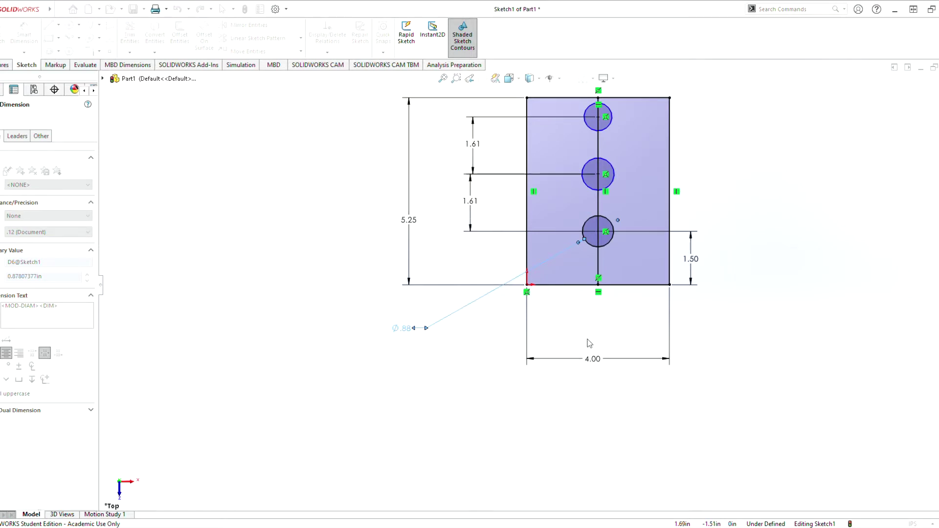
key(Escape)
Step: Dimension the middle circle's diameter to 0.875 in
click(614, 173)
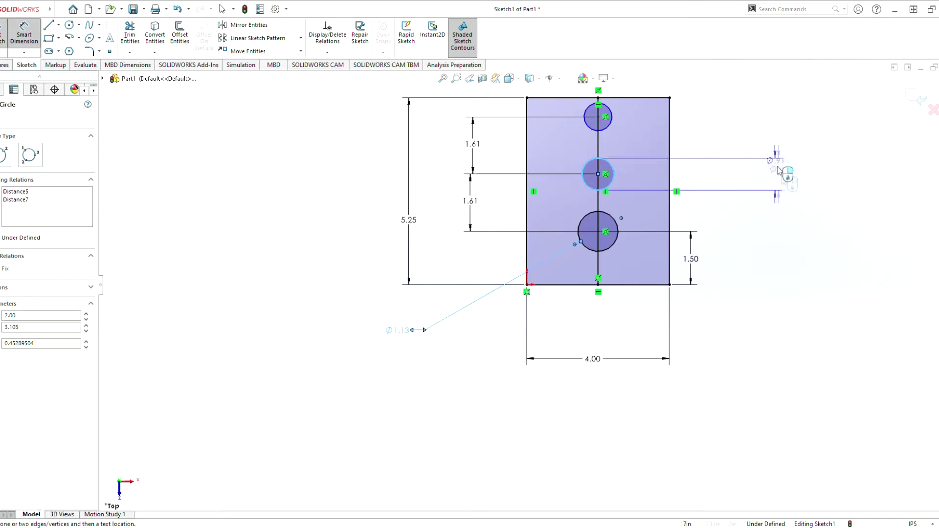
click(767, 156)
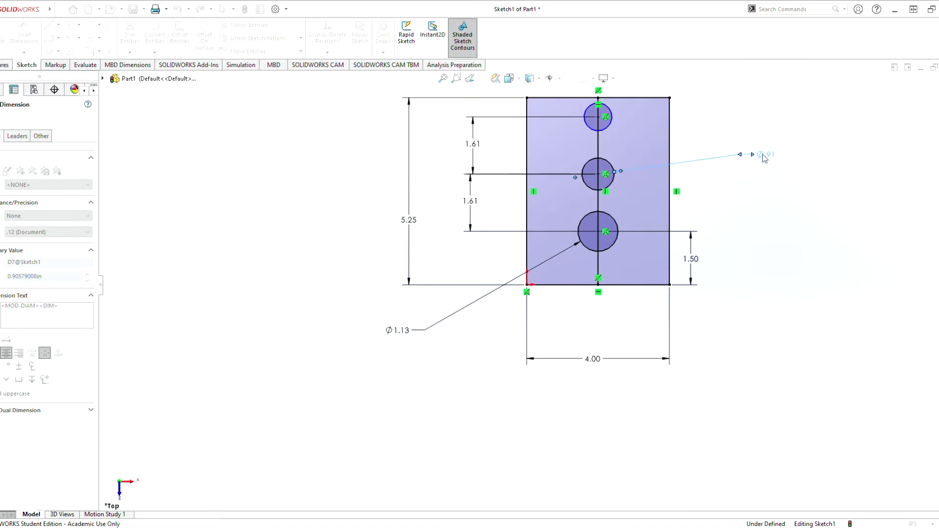
key(Return)
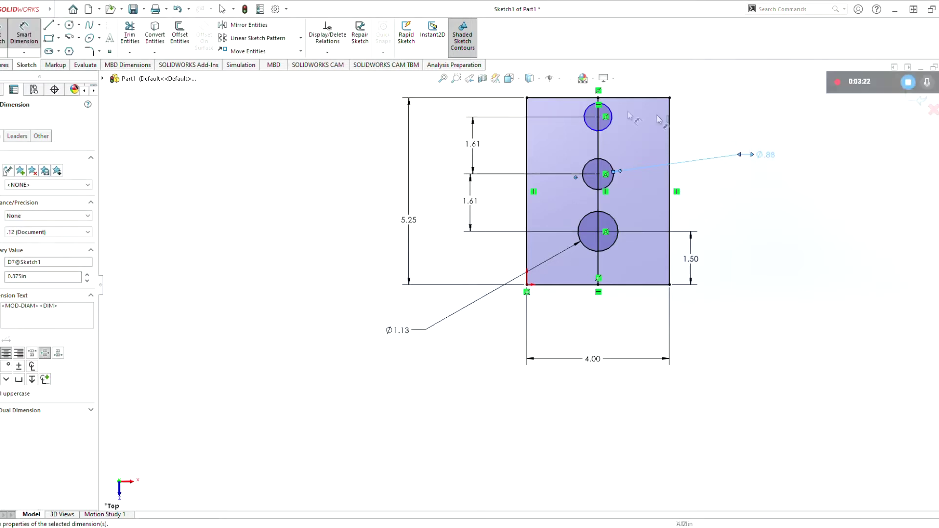
Step: Dimension the uppermost circle's diameter to 0.50 in
click(612, 126)
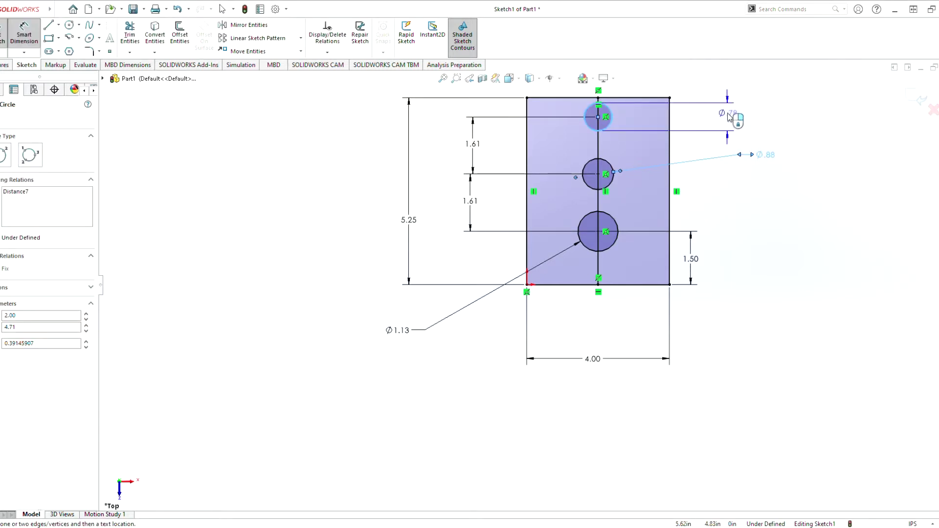
click(730, 117)
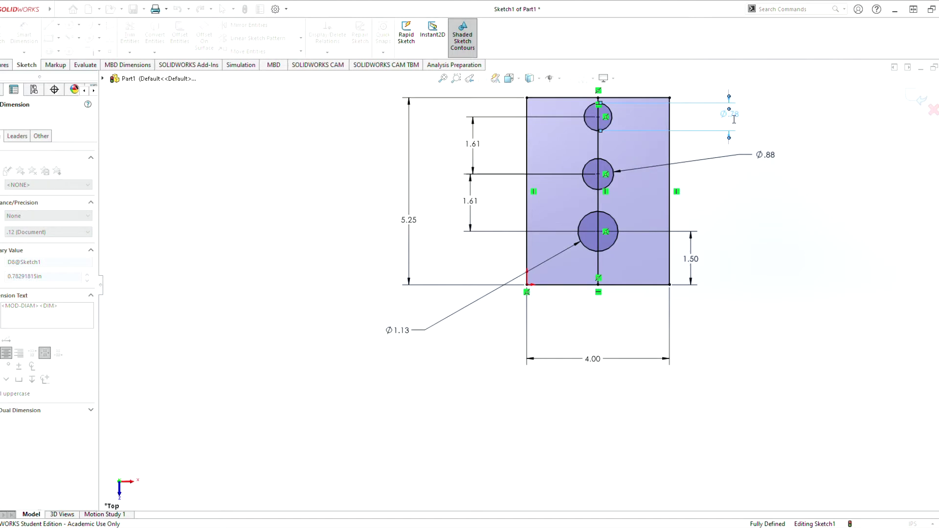
key(Escape)
key(Escape)
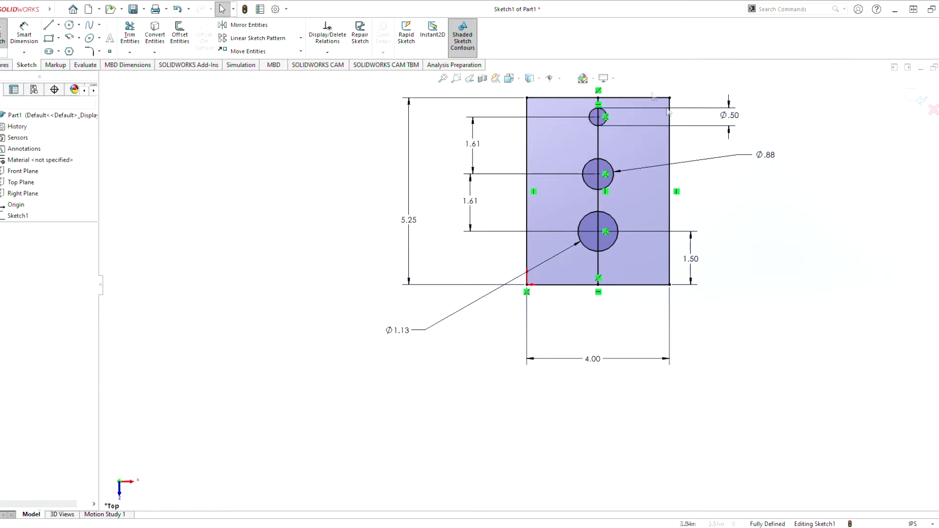
Step: Sketch horizontal lines from the uppermost circle's centre, about 1.22 in to the left and about 0.99 in to the right
click(48, 29)
scroll(598, 118, up, 4)
scroll(598, 117, down, 3)
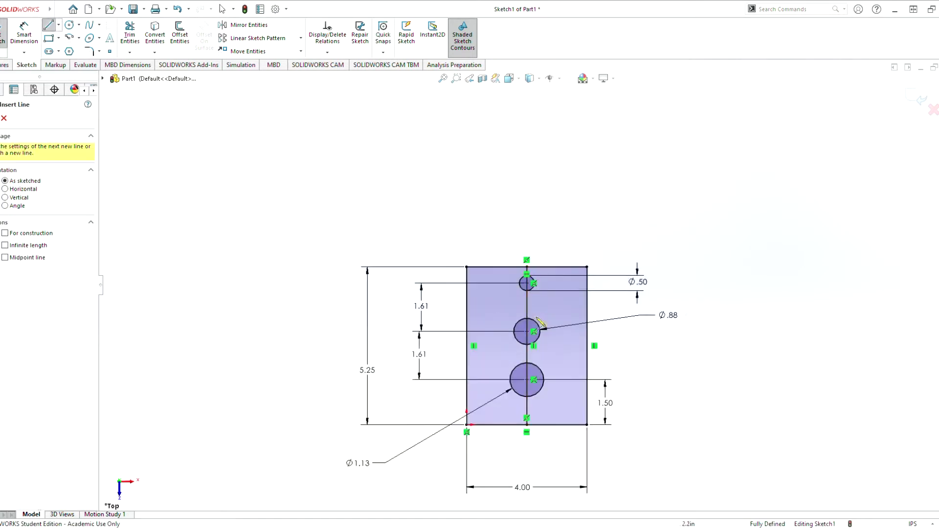
scroll(531, 368, down, 4)
click(518, 191)
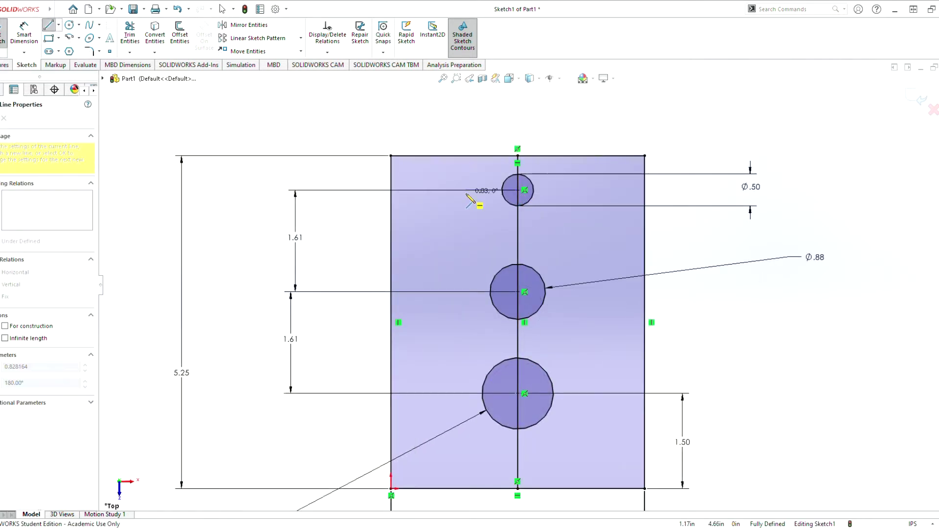
click(441, 191)
key(Escape)
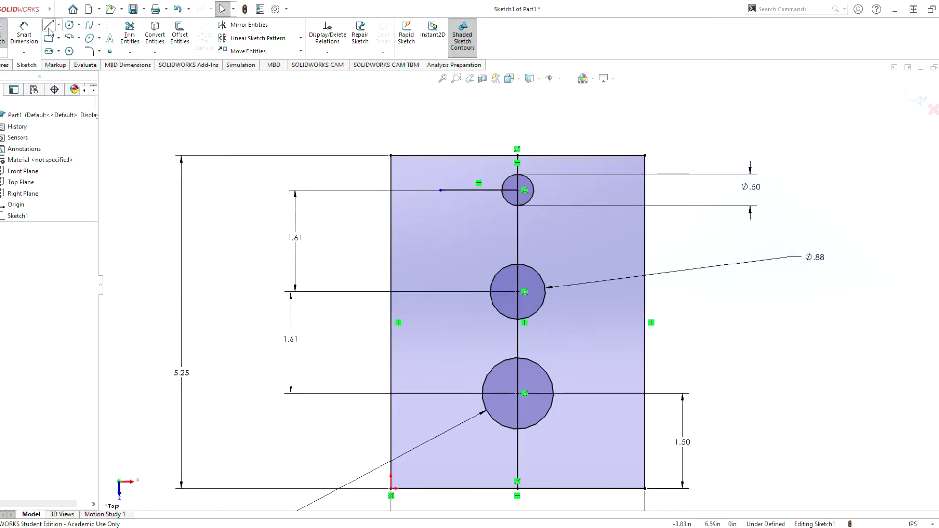
click(49, 26)
click(518, 190)
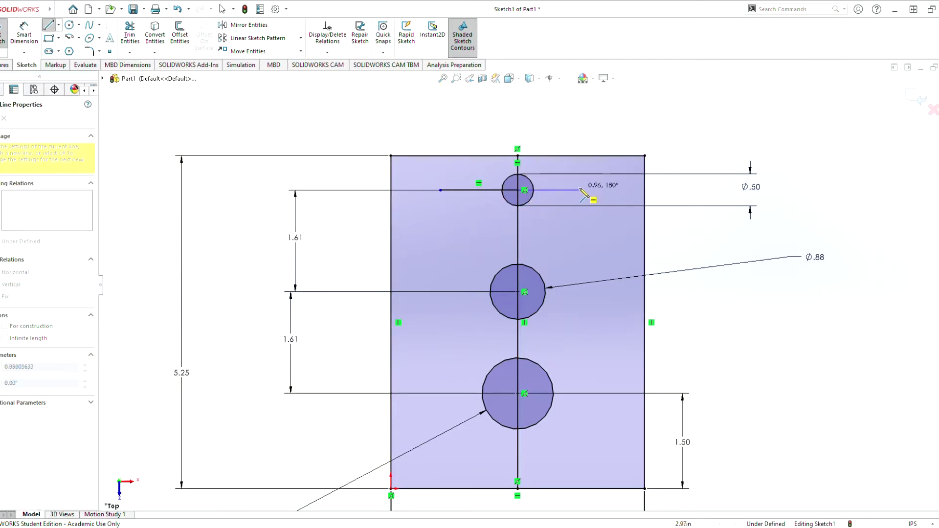
click(580, 191)
key(Escape)
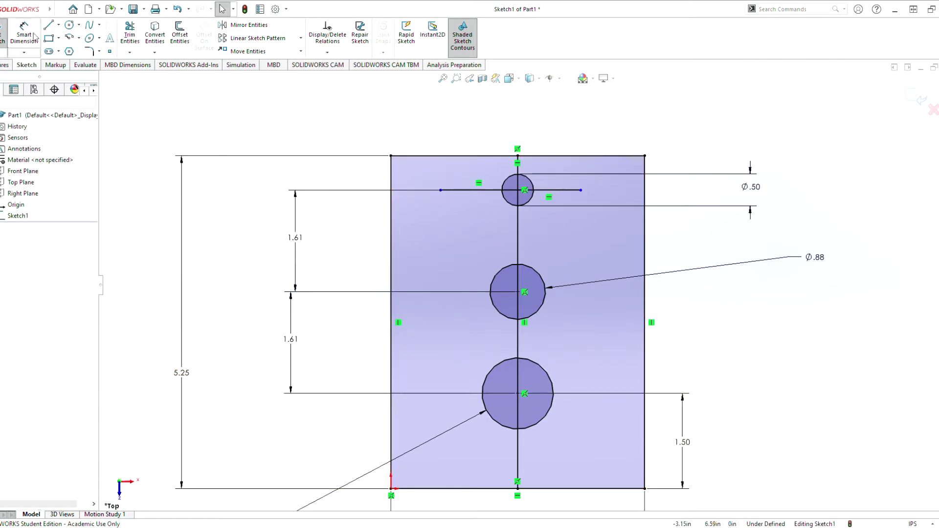
Step: Dimension the left horizontal line's outer endpoint 1 in from the vertical midline
click(34, 37)
click(440, 190)
click(517, 182)
click(478, 129)
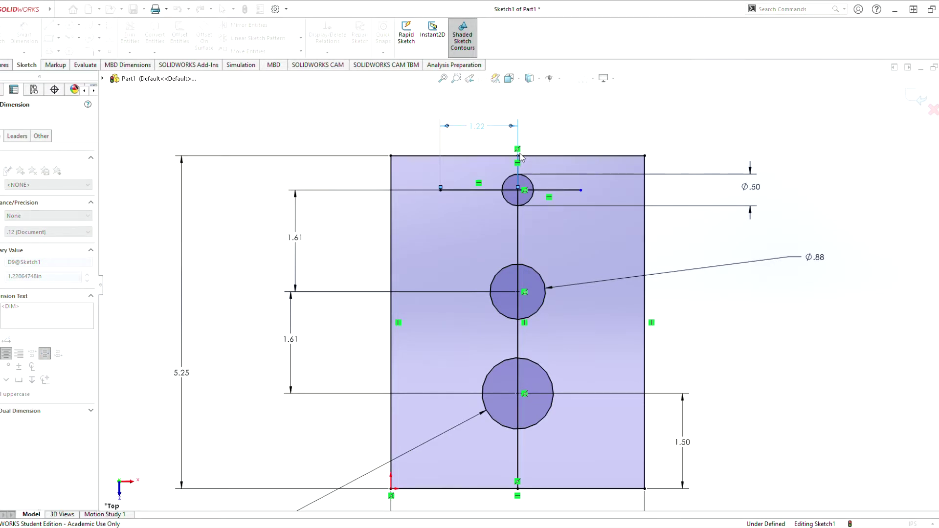
text(1)
key(Return)
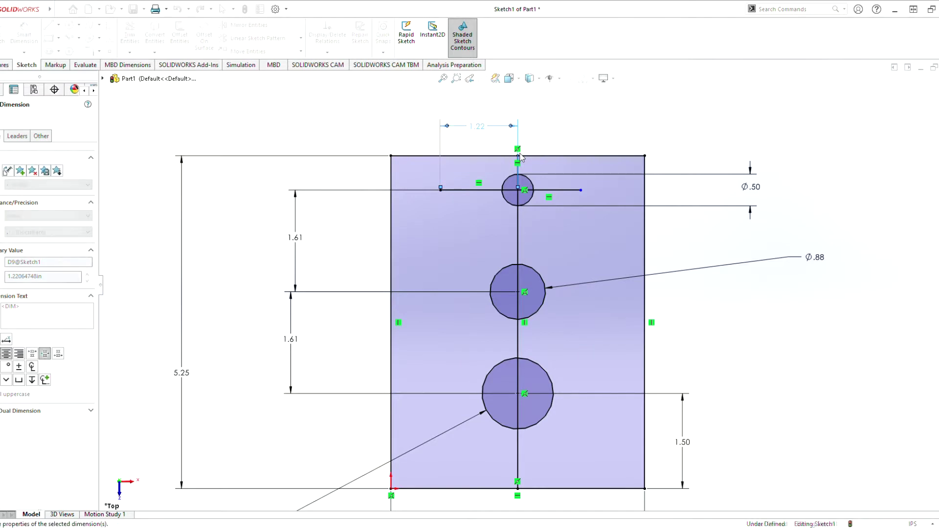
Step: Dimension the right horizontal line's outer endpoint 1 in from the uppermost circle's centre
click(517, 190)
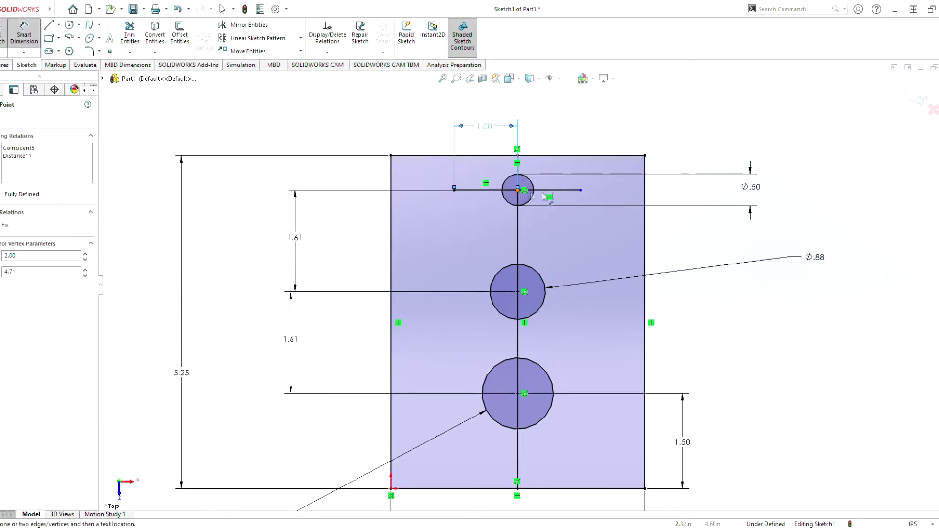
click(581, 190)
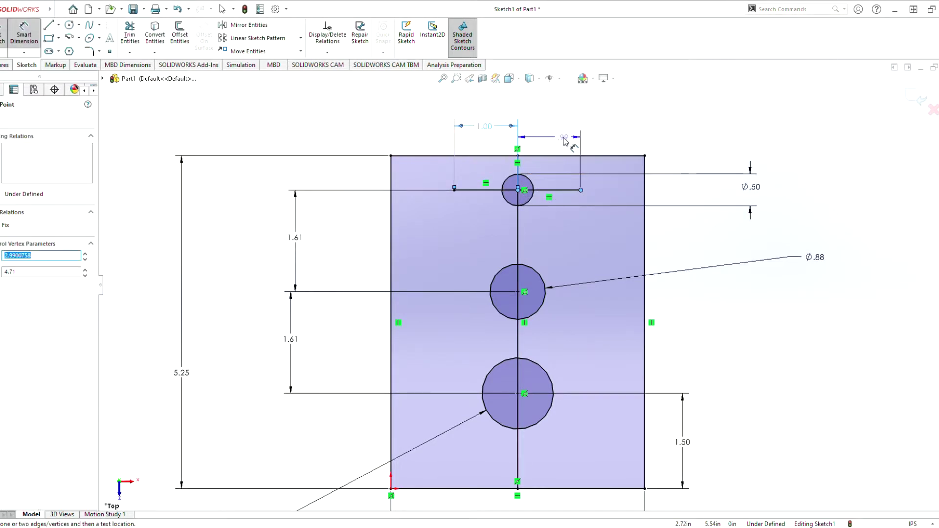
click(575, 171)
text(1)
key(Return)
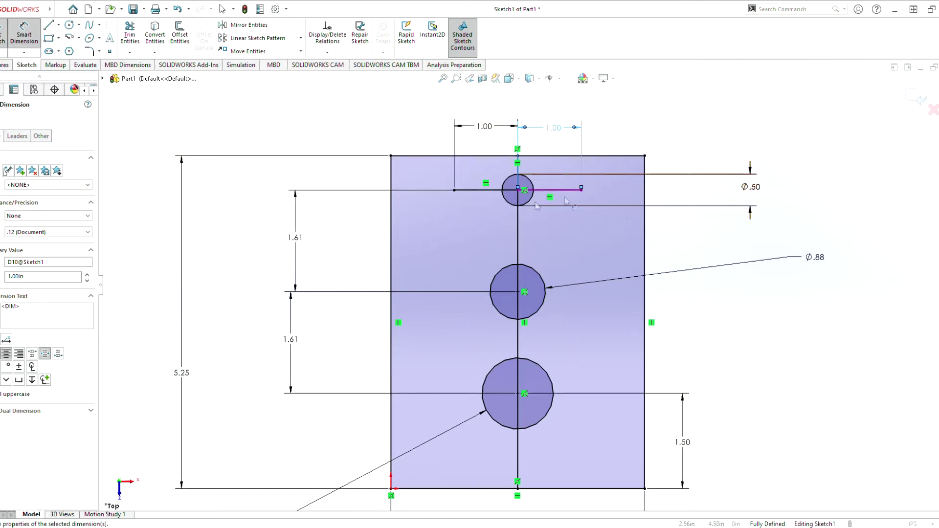
Step: Sketch two small circles centred on the outer ends of the horizontal lines, the left one about 0.26 in in diameter
click(68, 28)
click(454, 191)
click(462, 193)
click(580, 190)
click(588, 193)
key(Escape)
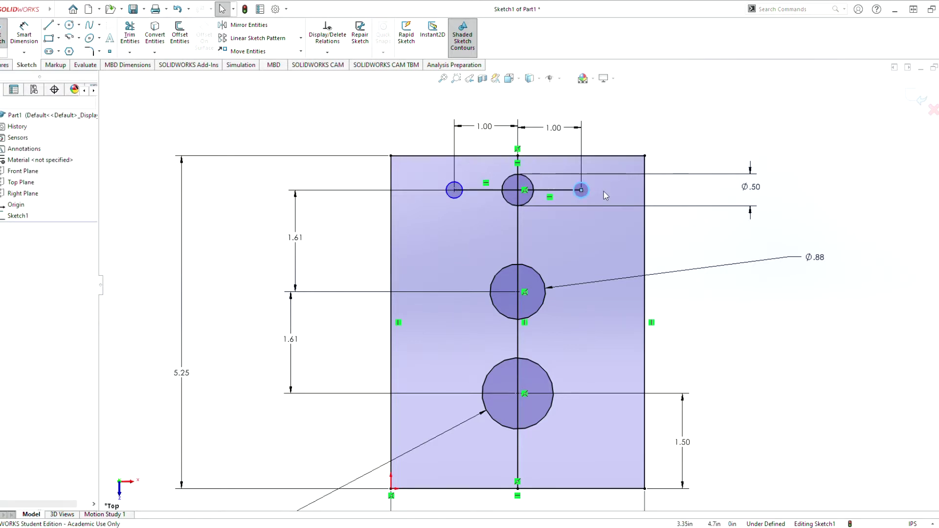
click(24, 32)
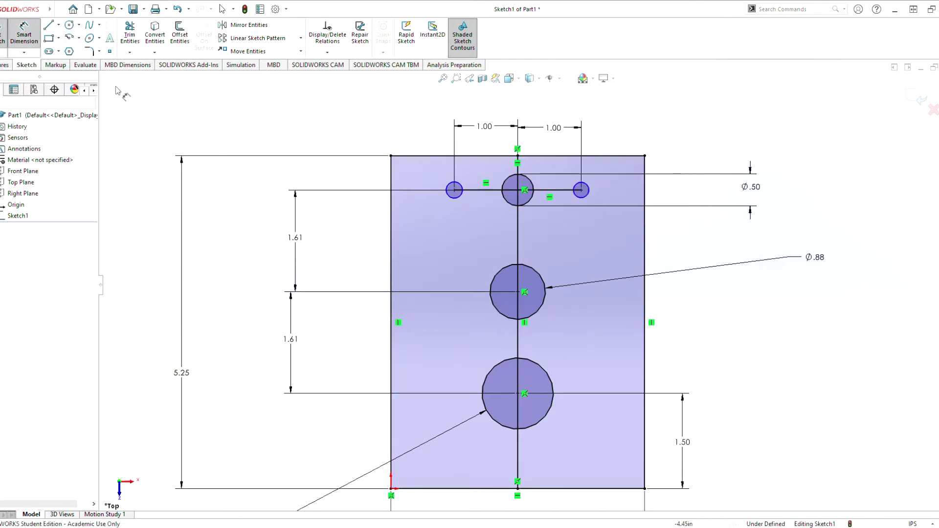
click(451, 183)
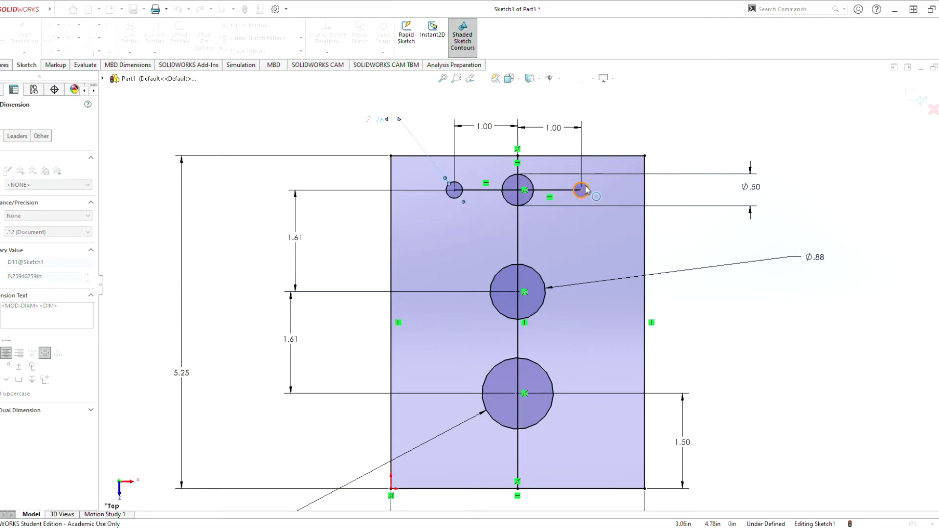
click(403, 121)
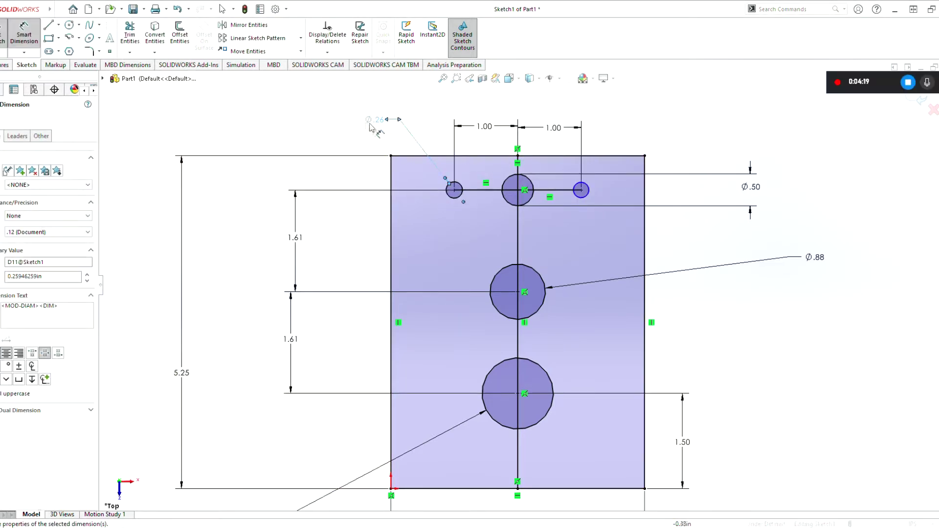
key(Escape)
key(Escape)
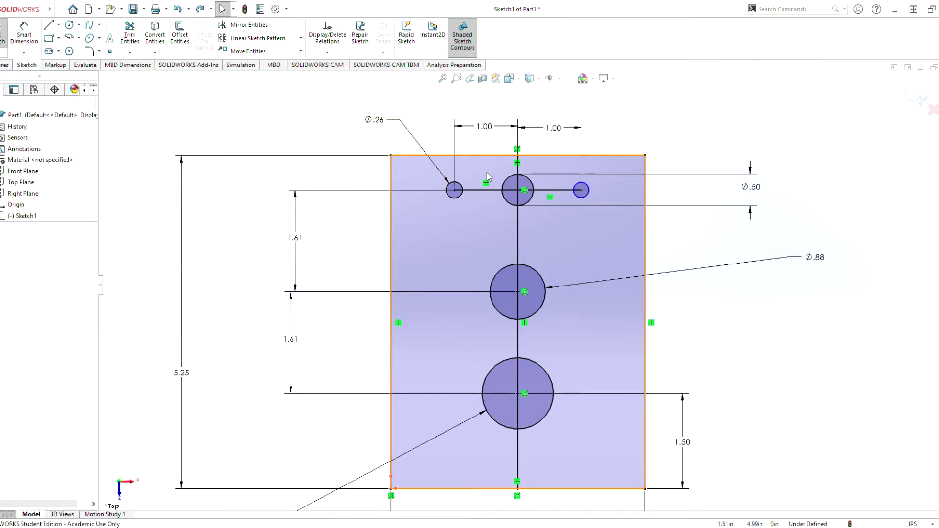
key(ctrl+z)
click(172, 151)
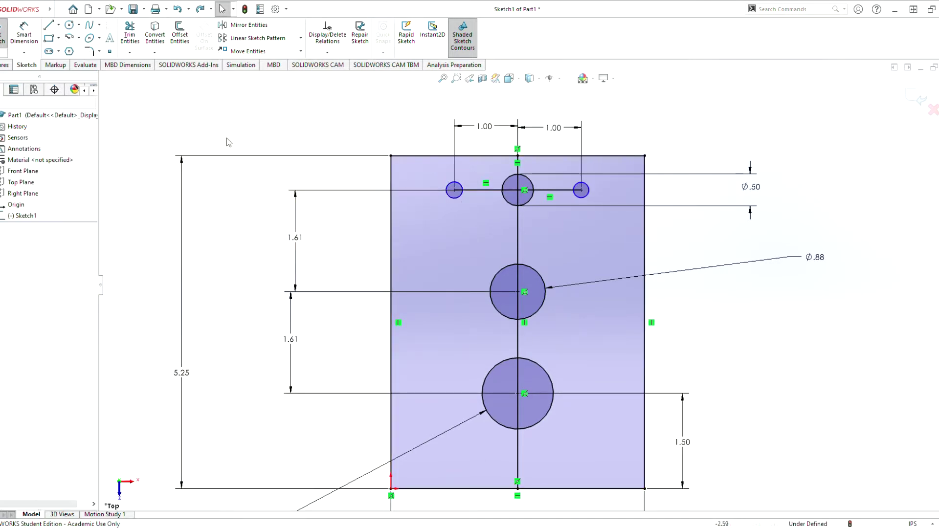
Step: Add an Equal relation between the two small outer circles
click(455, 190)
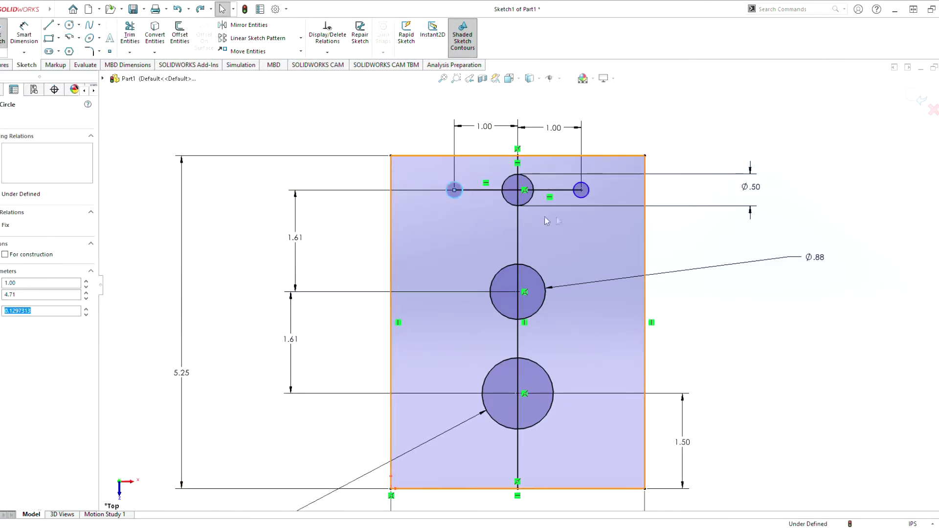
ctrl+click(584, 202)
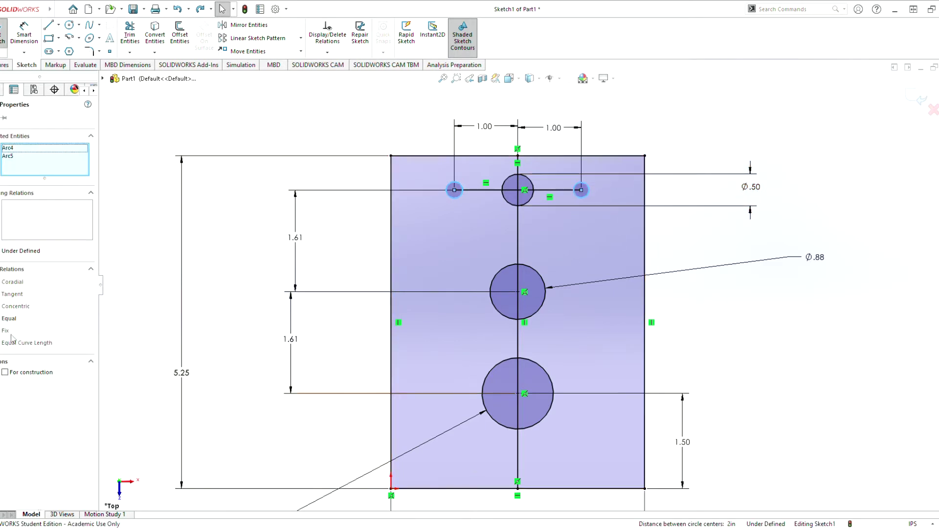
click(9, 319)
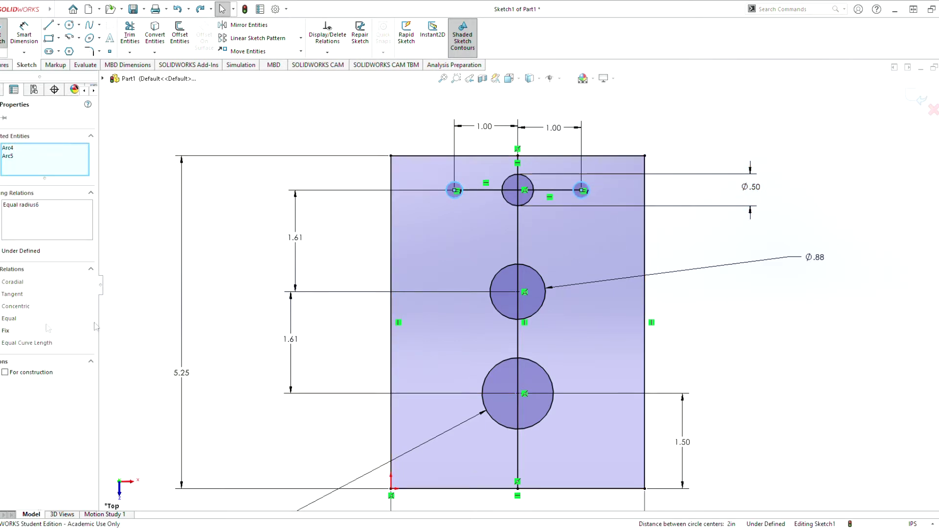
Step: Dimension the left small circle's diameter to 0.20 in
click(35, 37)
click(449, 191)
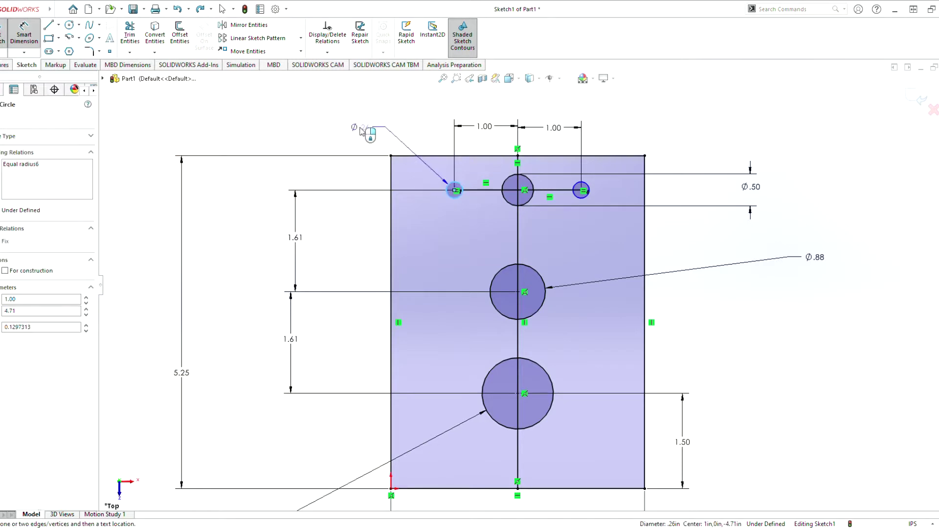
click(361, 125)
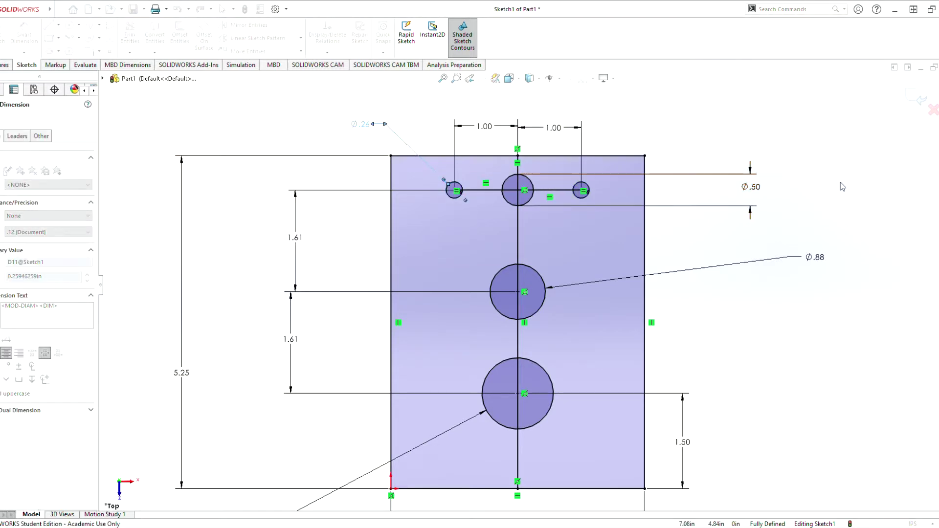
text(.2)
key(Return)
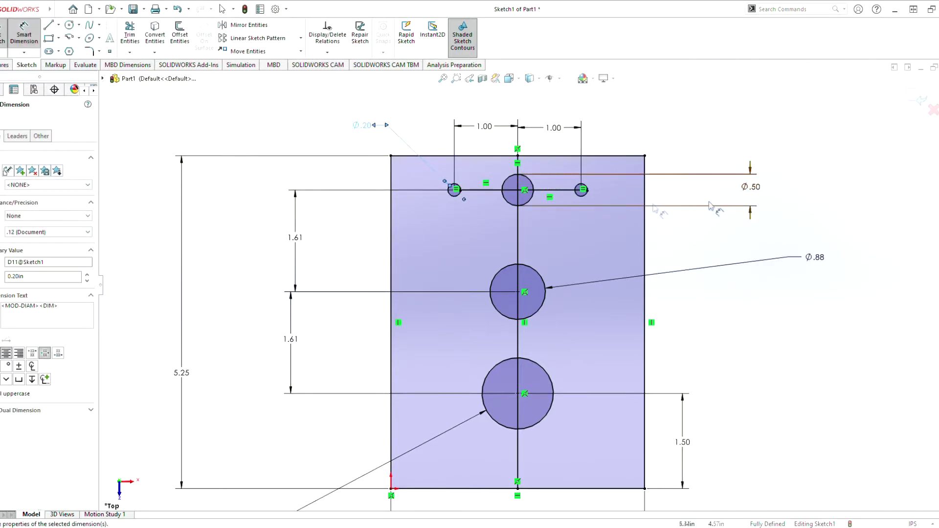
Step: Try a 0.50 in diameter on the left small circle and set it back to 0.20 in
double_click(372, 128)
text(.5)
key(Return)
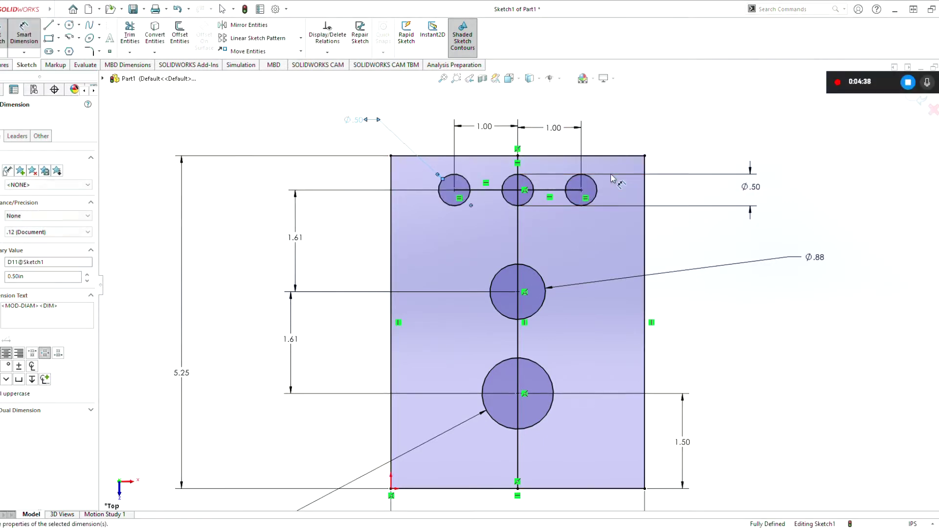
double_click(360, 127)
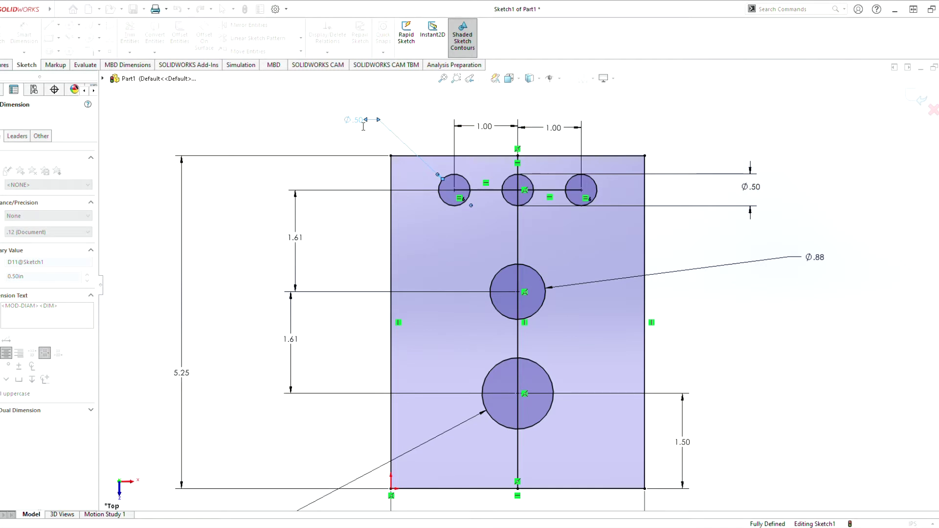
text(.2)
key(Return)
key(Escape)
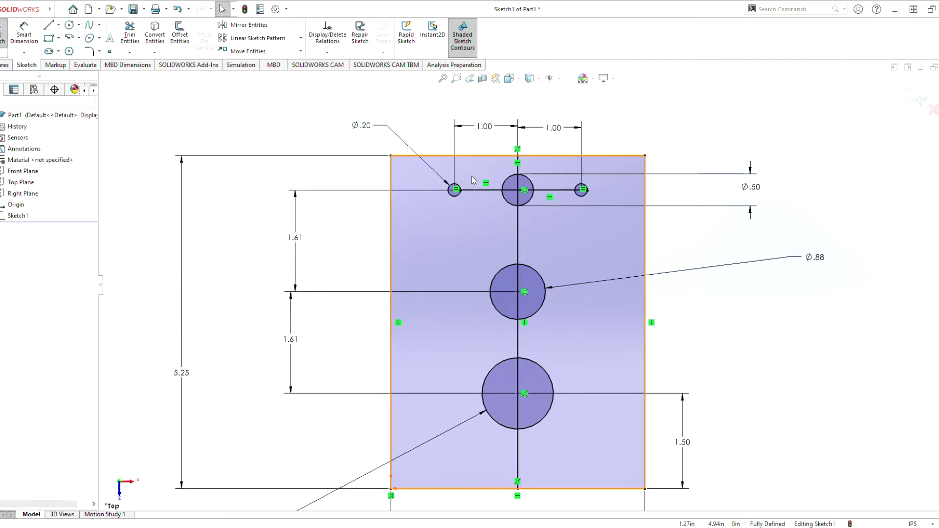
scroll(525, 285, up, 2)
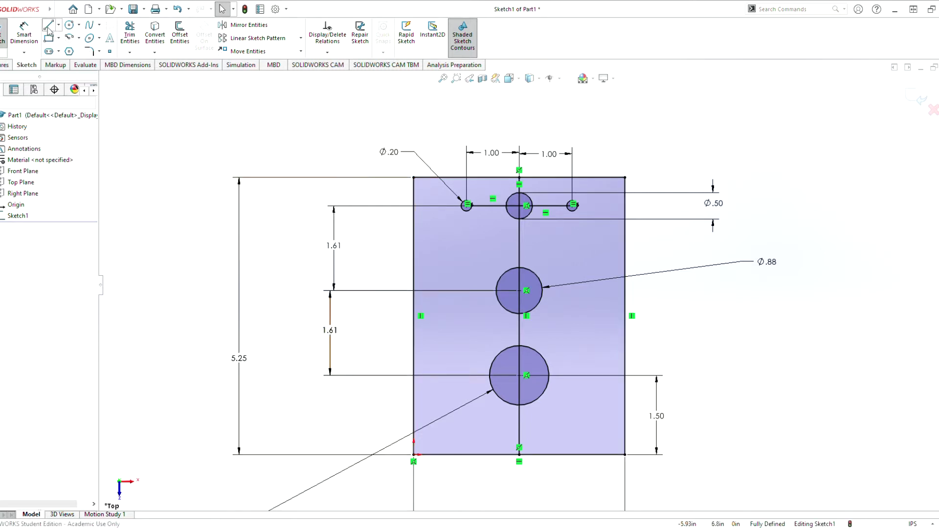
Step: Sketch a vertical line about 0.25 in long down from the plate's top edge, about 0.23 in from the upper-left corner
click(49, 26)
scroll(431, 191, down, 2)
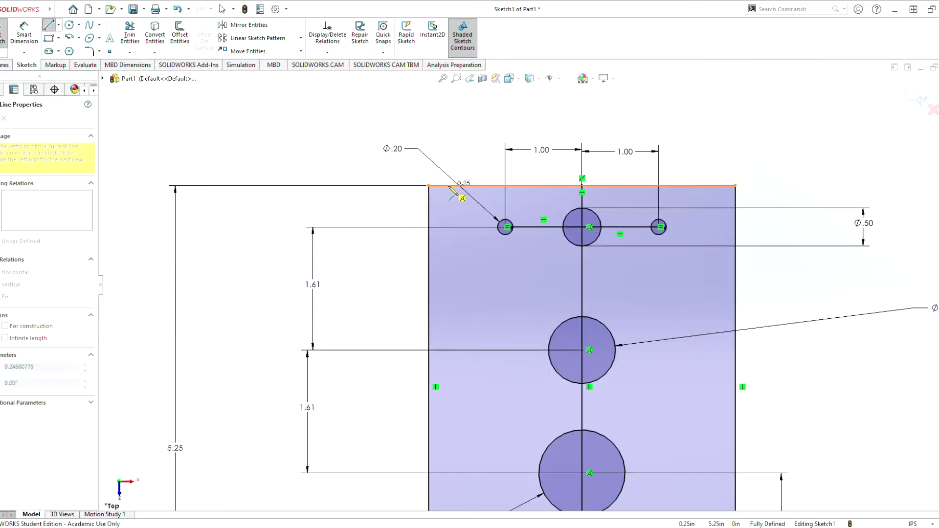
click(448, 185)
click(448, 204)
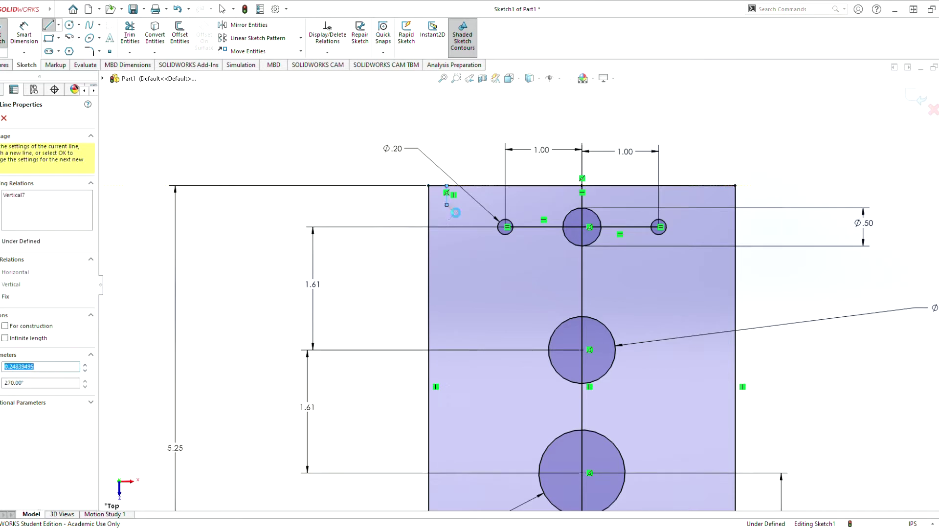
key(Escape)
scroll(481, 295, up, 2)
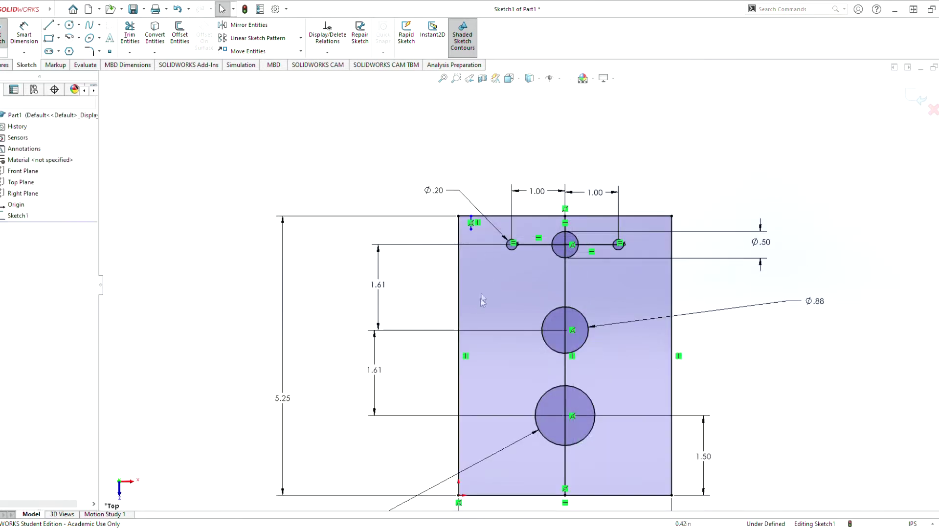
Step: Sketch a short vertical line up from the plate's bottom edge, about 0.23 in from the lower-left corner
click(46, 26)
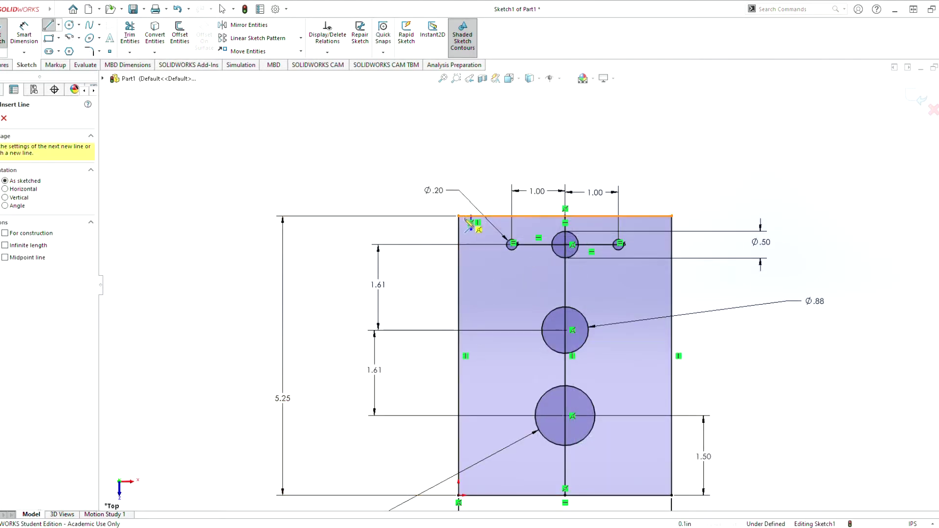
click(458, 495)
click(470, 496)
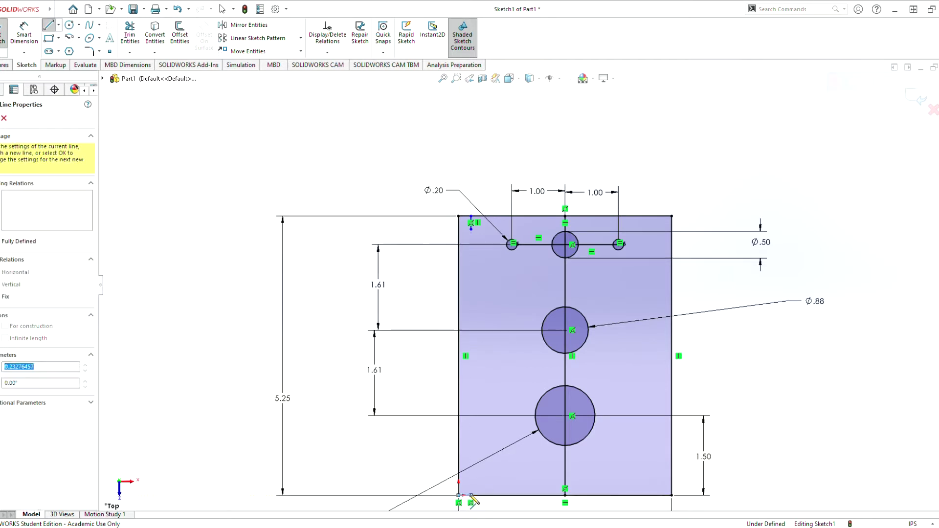
click(471, 480)
key(Escape)
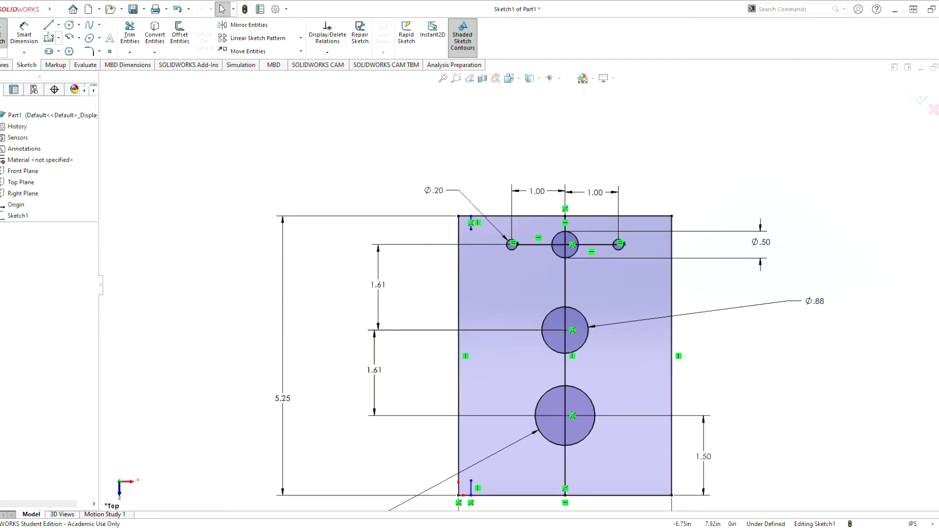
Step: Sketch a short vertical line up from the plate's bottom edge, about 0.23 in from the lower-right corner
click(48, 26)
click(659, 495)
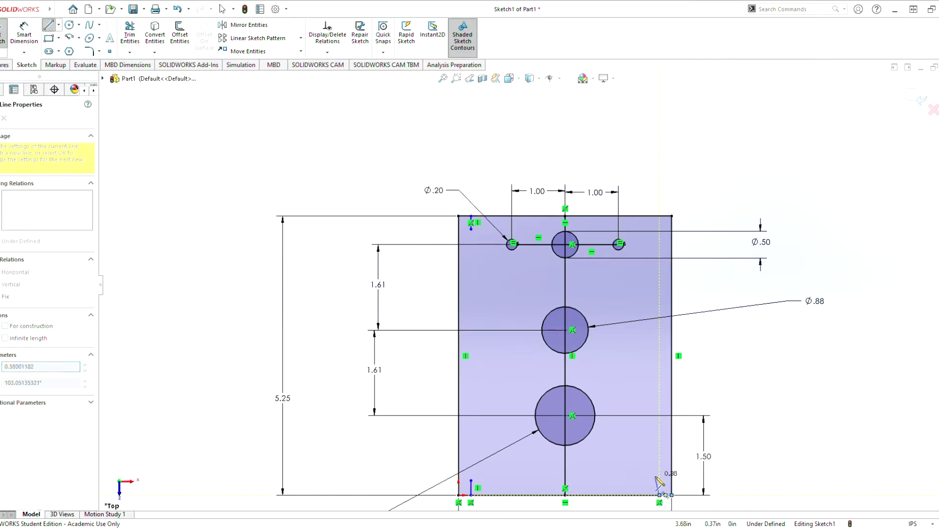
key(Escape)
click(665, 495)
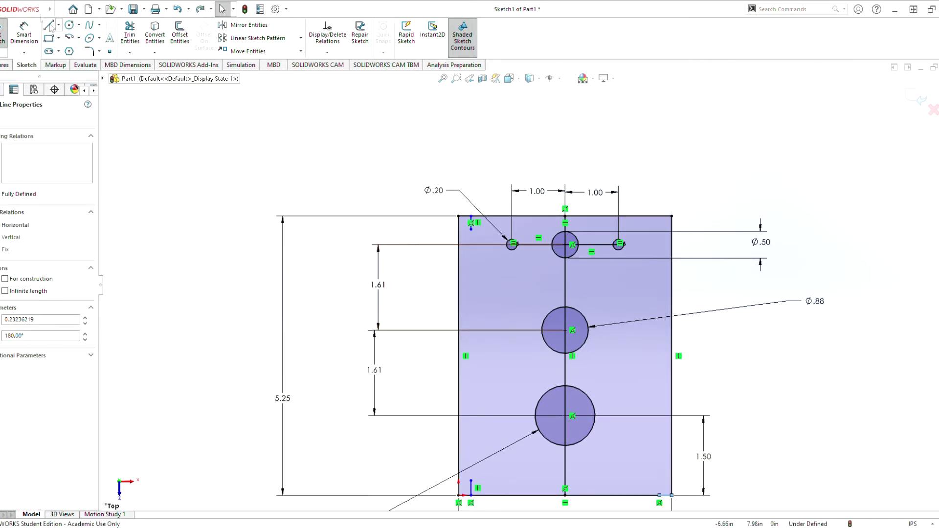
click(48, 26)
click(660, 495)
click(659, 477)
key(Escape)
Step: Sketch a vertical line about 0.54 in long down from the plate's top edge, about 0.23 in from the upper-right corner
click(57, 27)
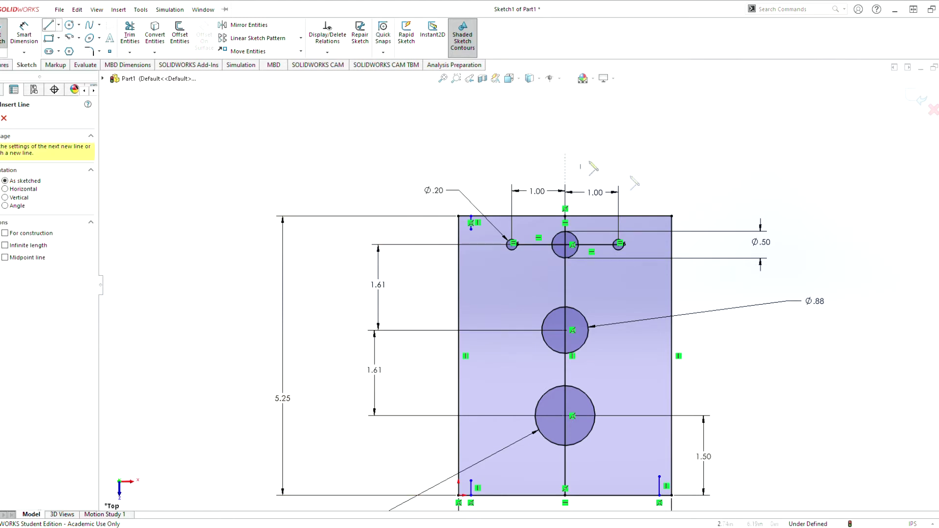
click(672, 215)
click(658, 216)
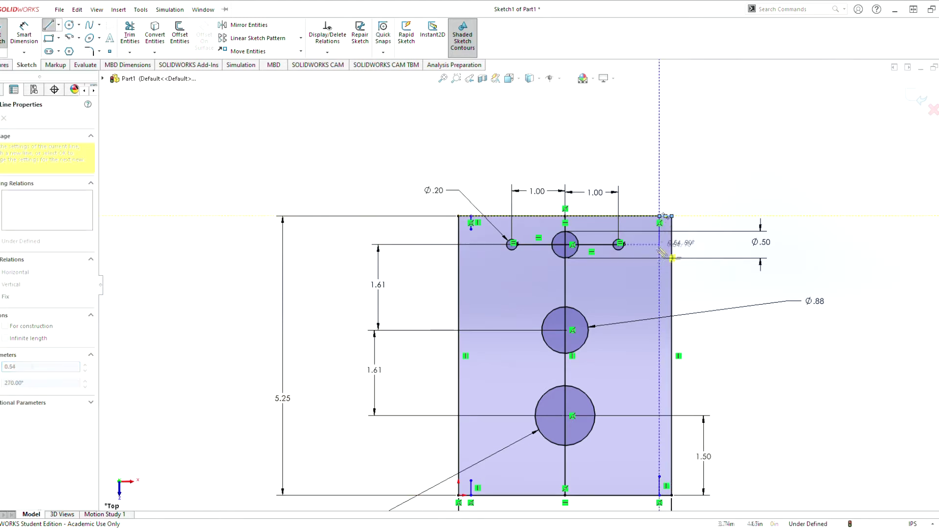
click(659, 244)
key(Escape)
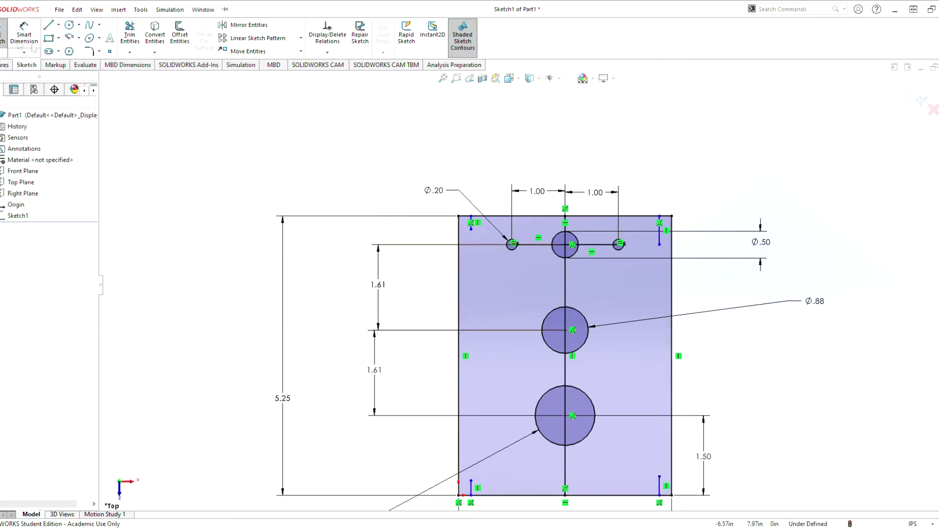
Step: Dimension the upper-left short line 0.25 in horizontally from the plate's upper-left corner
scroll(458, 215, down, 5)
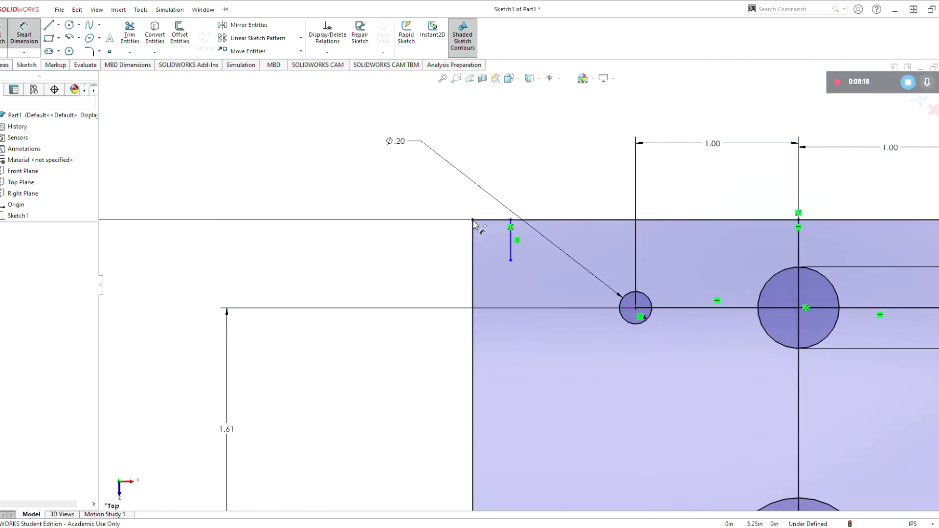
click(472, 220)
click(510, 220)
click(500, 190)
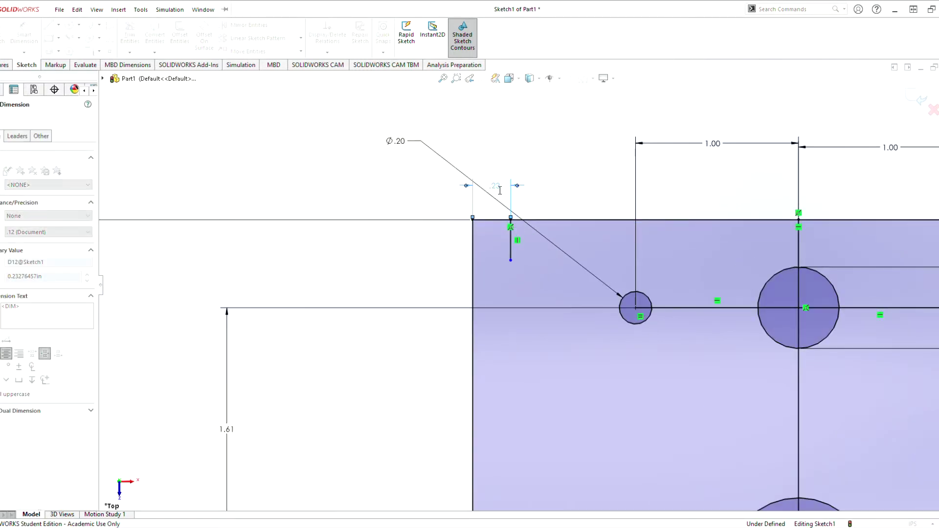
text(.25)
key(Return)
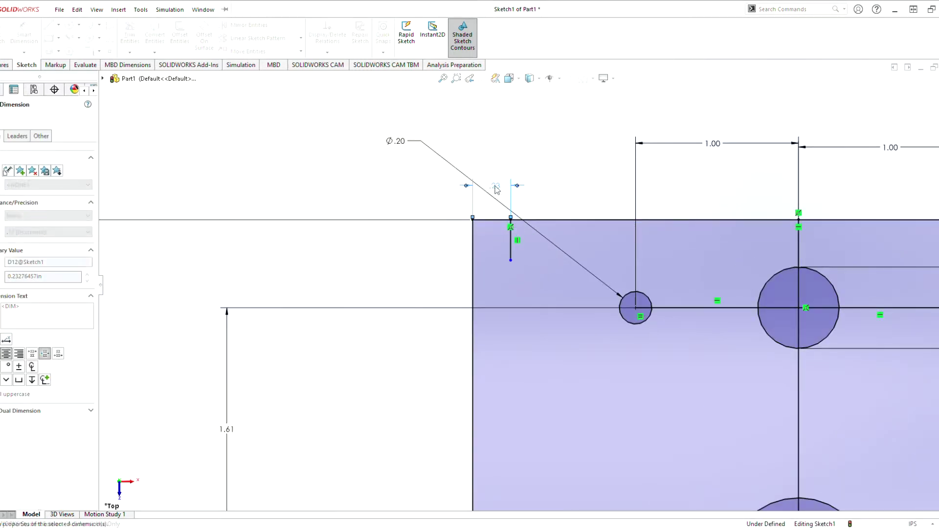
Step: Dimension the upper-left short line's length to 0.25 in
click(513, 260)
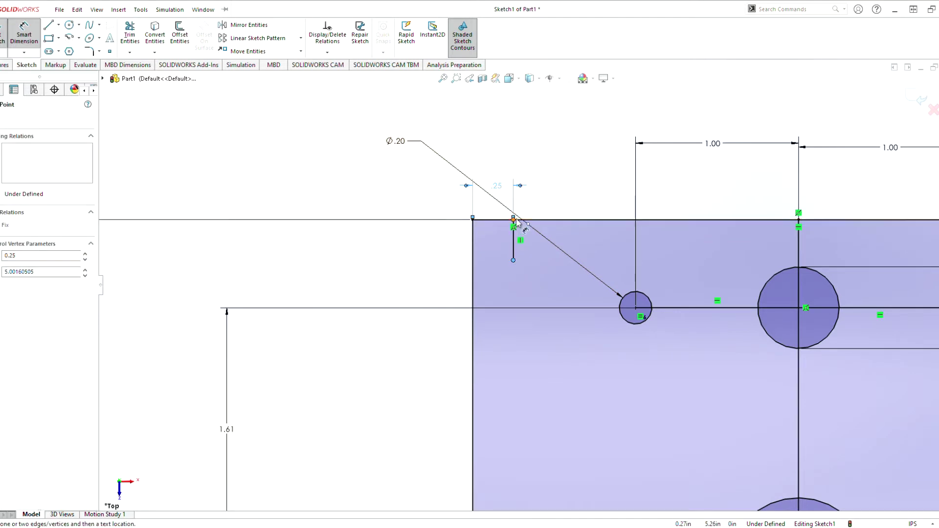
click(513, 223)
click(409, 248)
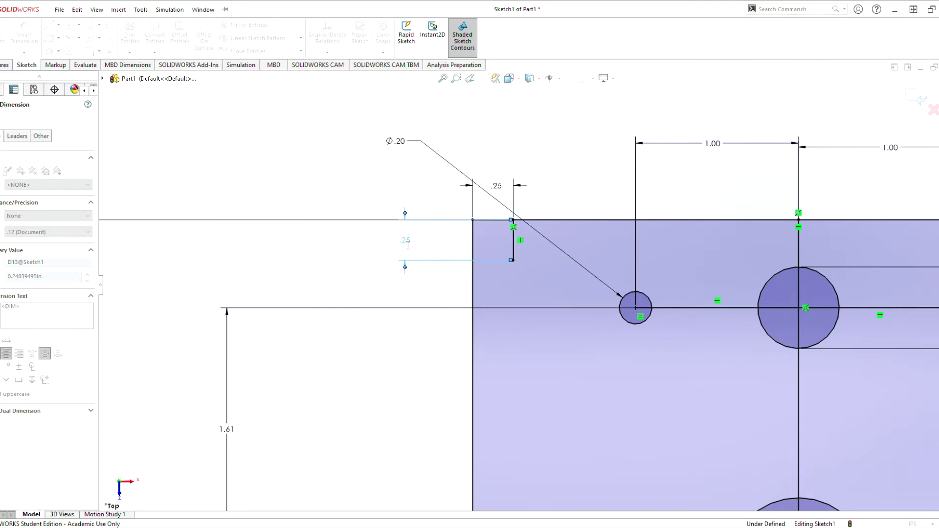
key(Return)
key(Escape)
Step: Add an Equal relation among the four short vertical lines at the plate's corners
scroll(516, 254, down, 4)
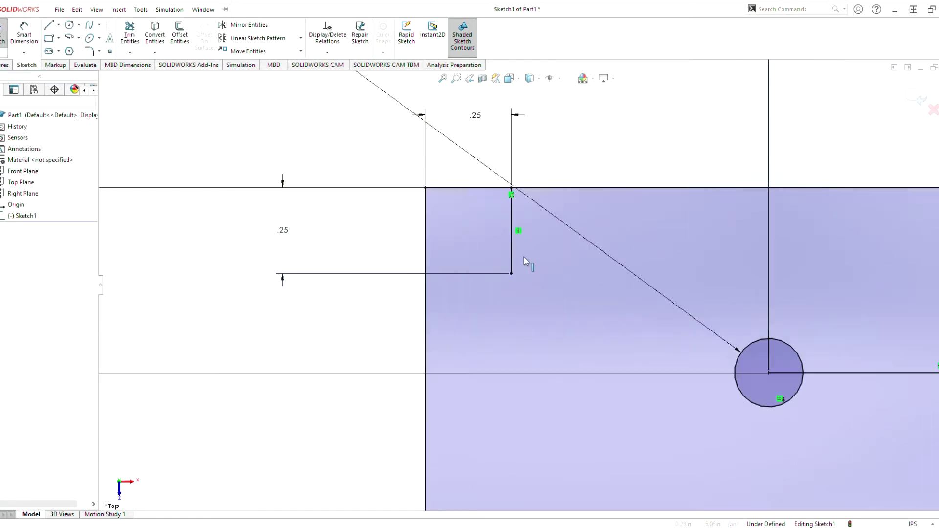
scroll(525, 284, up, 8)
scroll(567, 287, up, 2)
scroll(539, 304, up, 2)
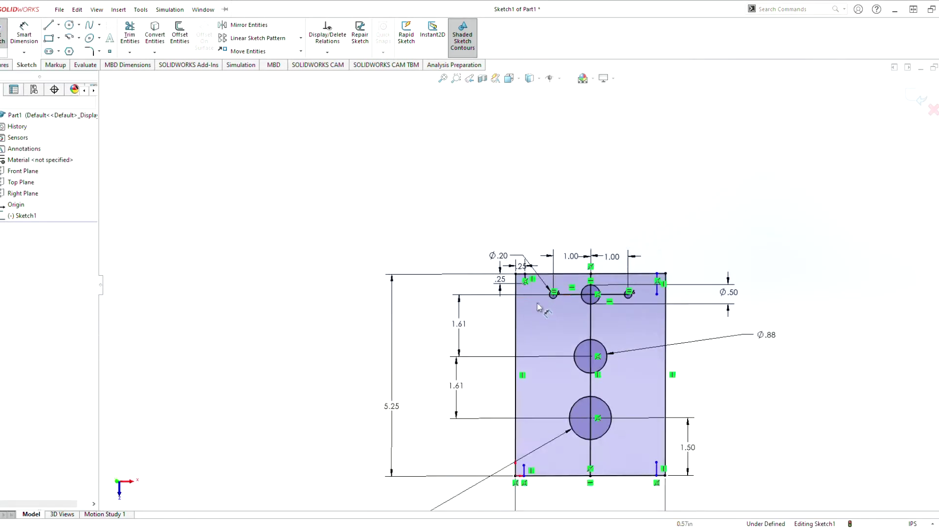
scroll(537, 305, down, 6)
middle_drag(531, 288, 495, 238)
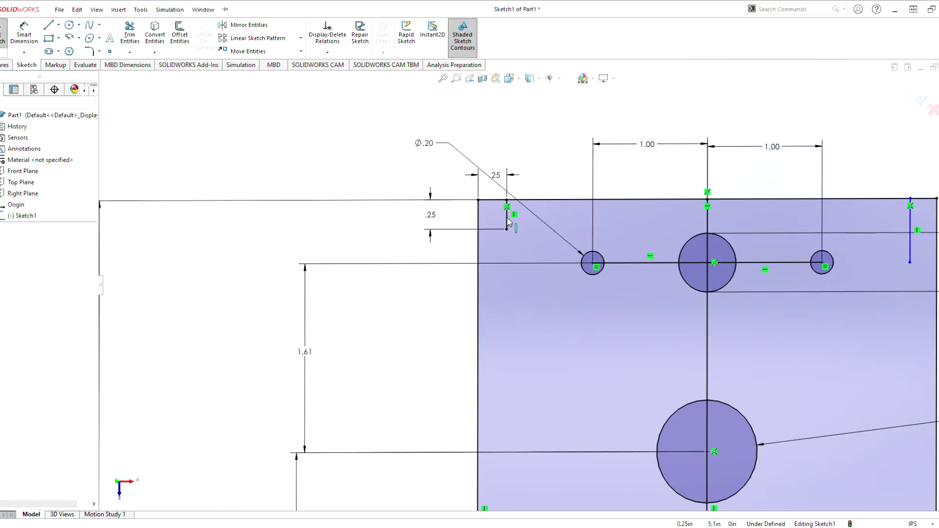
click(507, 220)
ctrl+click(909, 247)
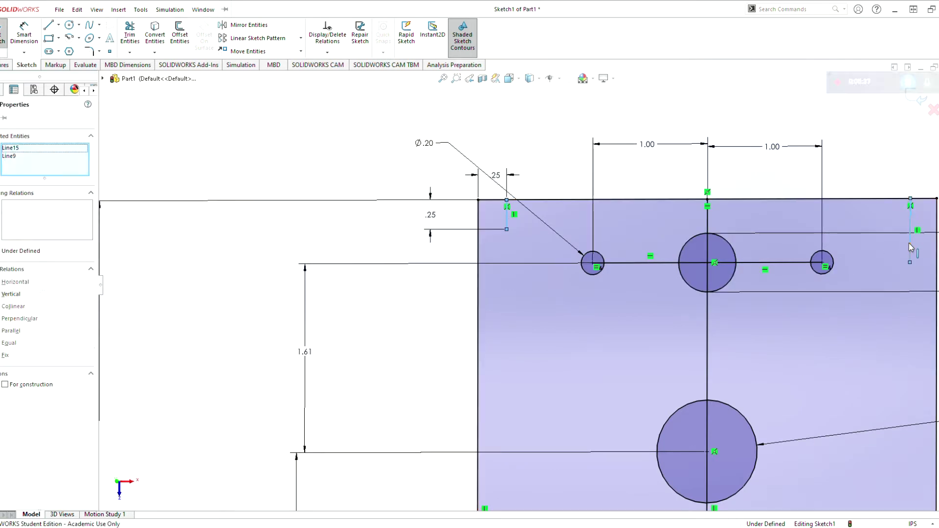
scroll(691, 398, down, 3)
scroll(628, 420, up, 6)
scroll(628, 420, down, 5)
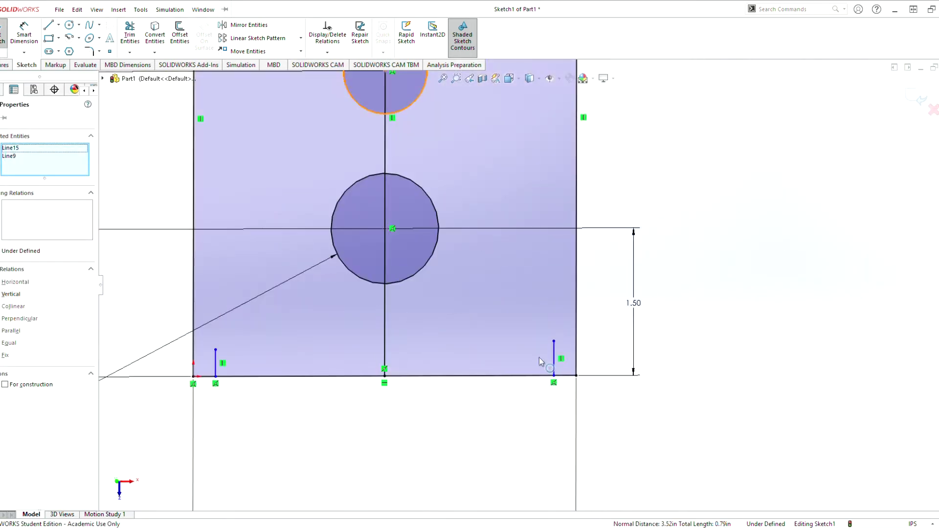
ctrl+click(215, 364)
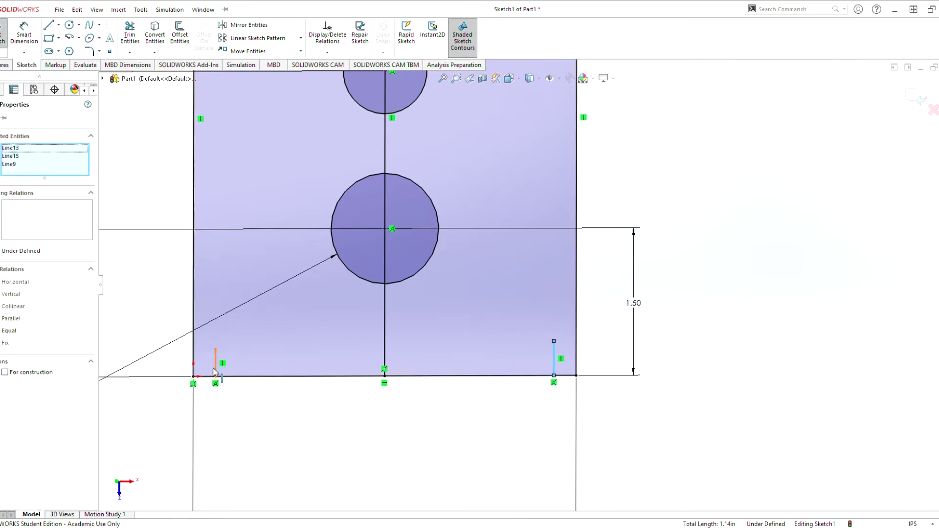
ctrl+click(215, 370)
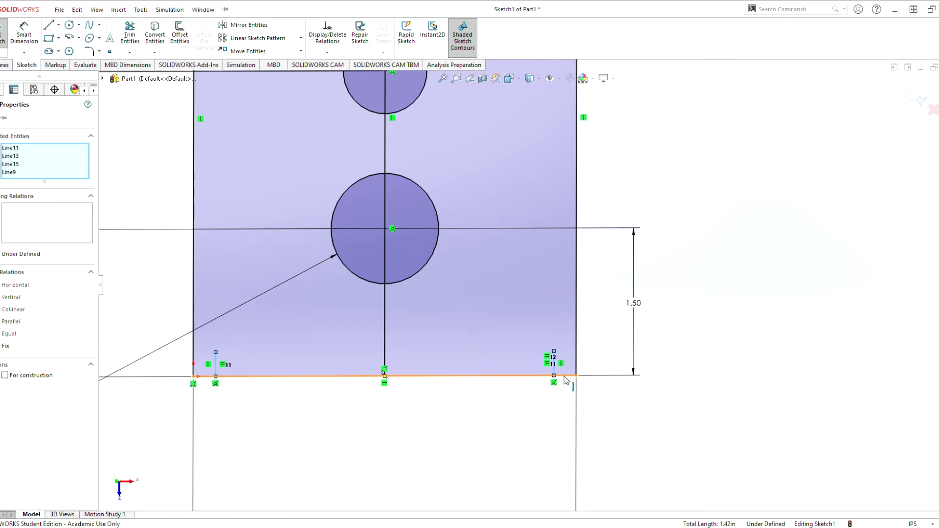
key(Escape)
scroll(566, 381, down, 2)
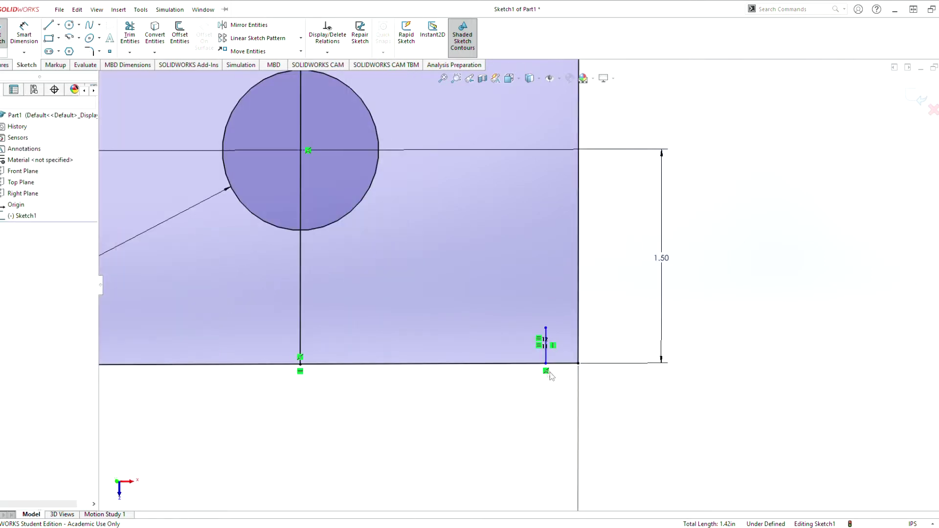
click(547, 368)
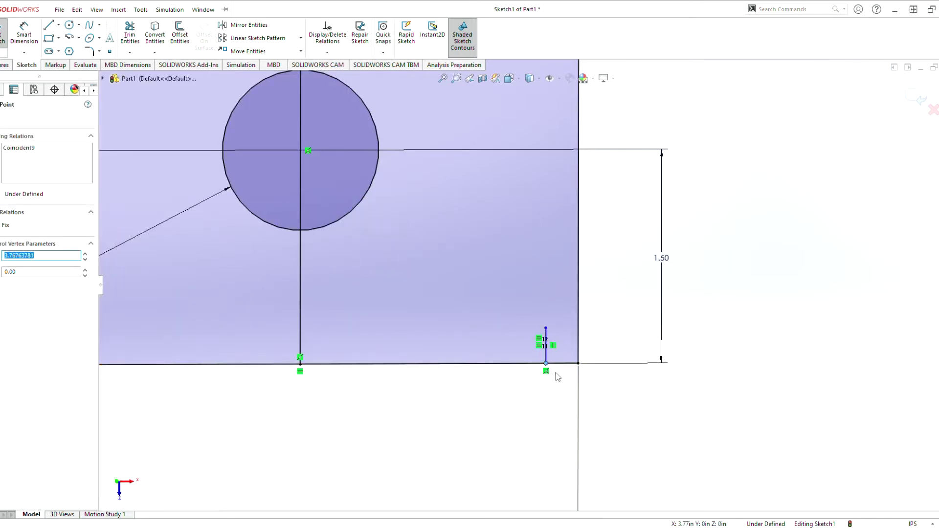
key(Escape)
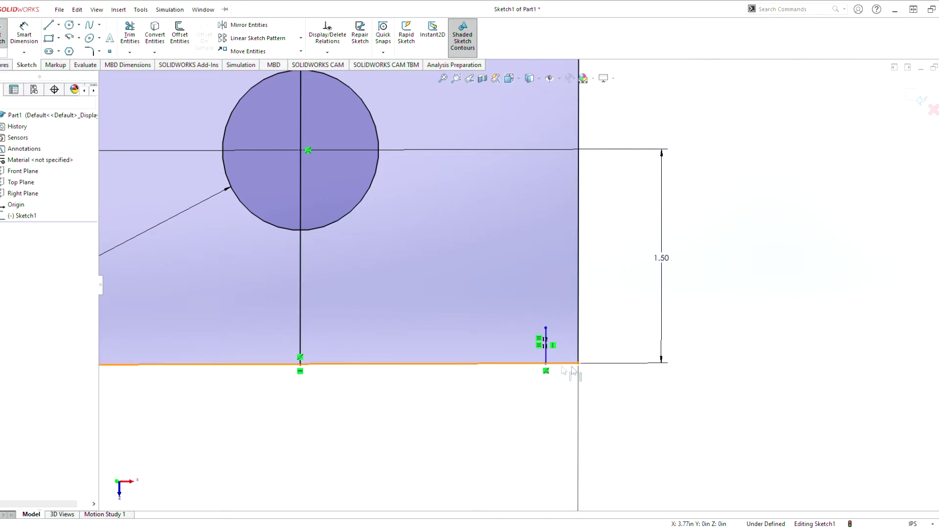
Step: Dimension the lower-left short line 0.25 in horizontally from the plate's lower-left corner
key(f)
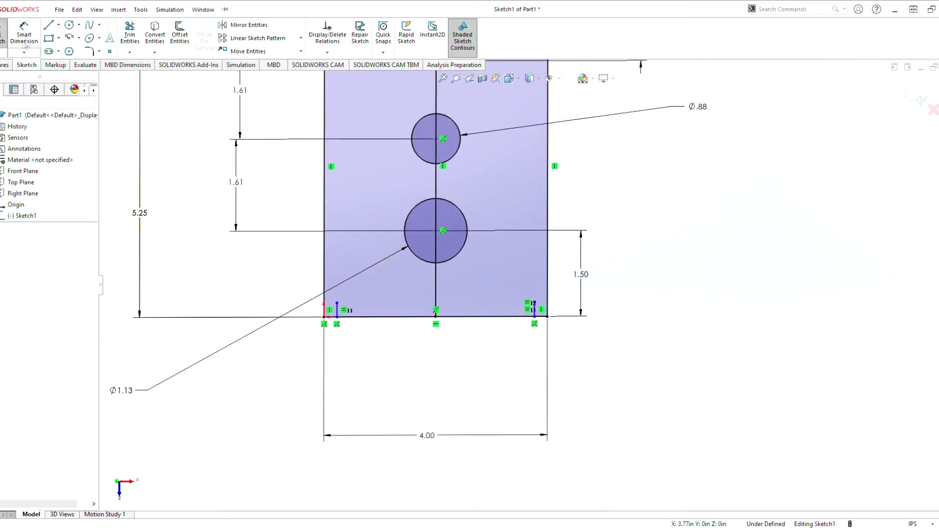
click(27, 43)
scroll(336, 329, down, 5)
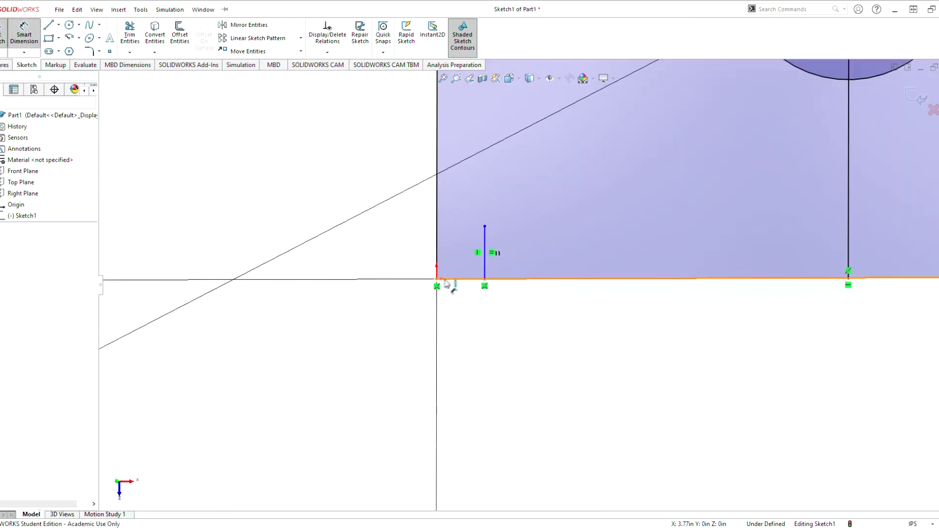
click(437, 279)
click(484, 279)
click(453, 332)
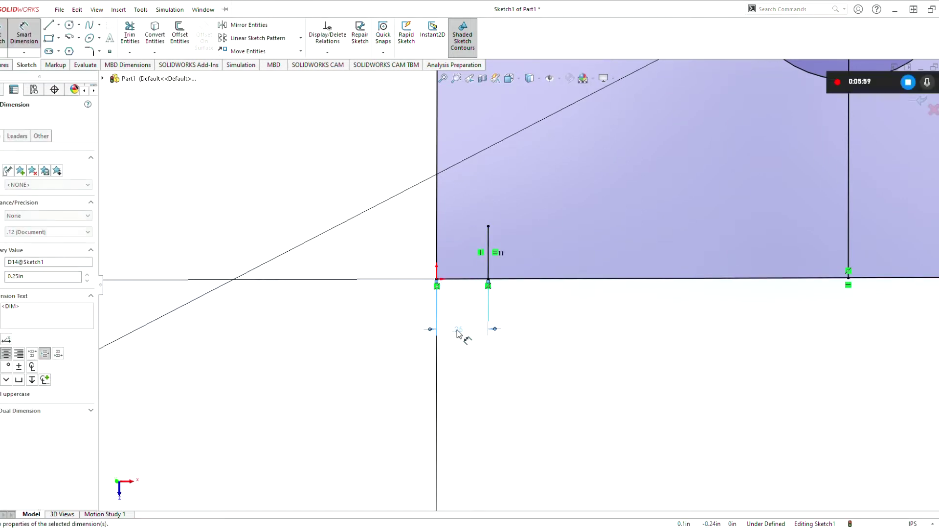
text(.25)
key(Return)
Step: Dimension the lower-right short line 0.25 in horizontally from the plate's lower-right corner
scroll(633, 296, up, 3)
scroll(719, 290, down, 3)
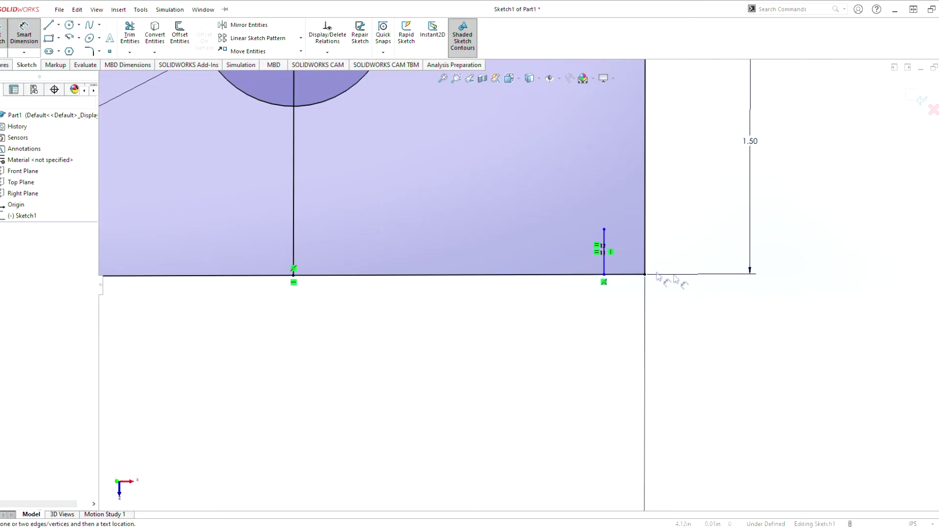
click(604, 275)
click(645, 274)
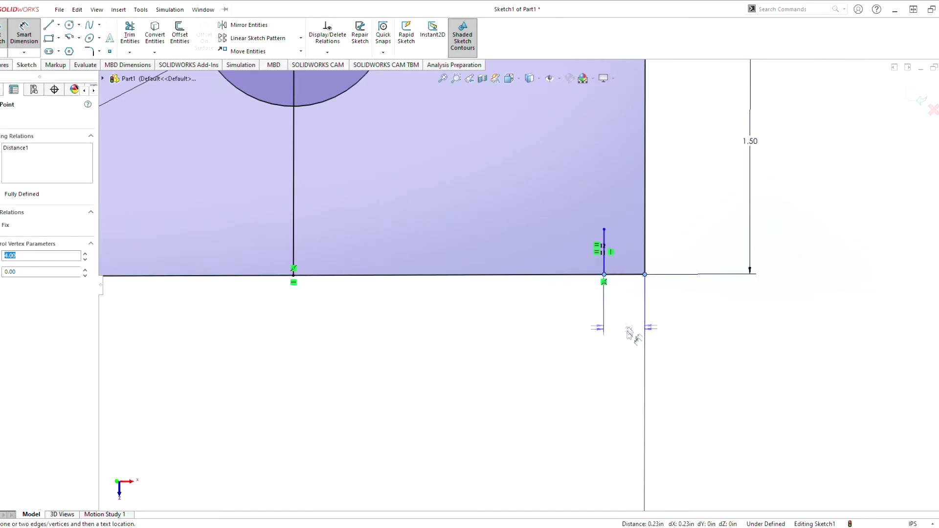
click(626, 338)
Step: Dimension the upper-right short line 0.25 in horizontally from the plate's upper-right corner
scroll(631, 247, up, 5)
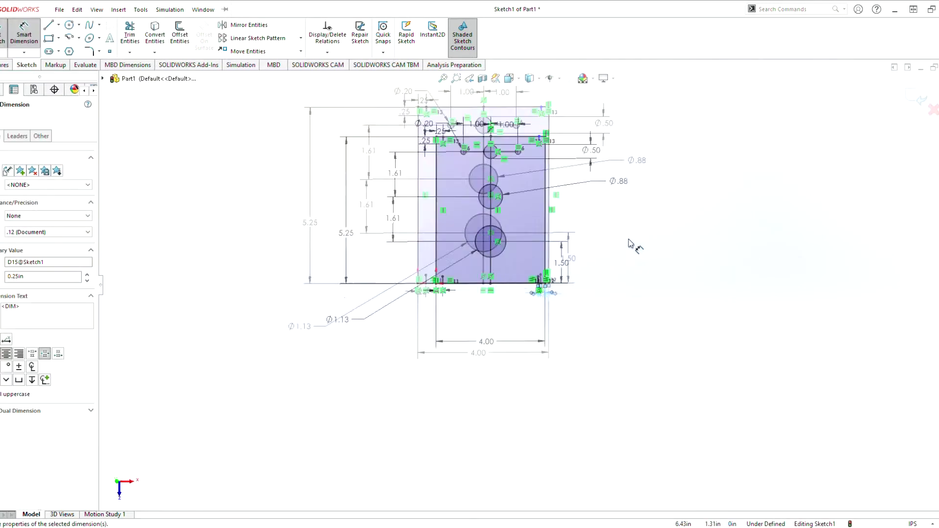
scroll(526, 220, down, 5)
scroll(559, 484, up, 4)
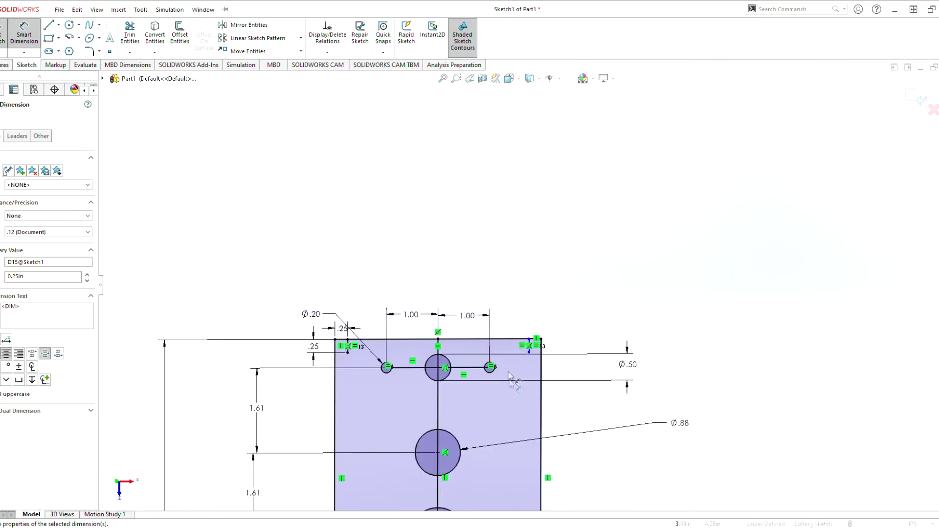
scroll(554, 345, down, 4)
click(553, 266)
click(596, 265)
click(579, 234)
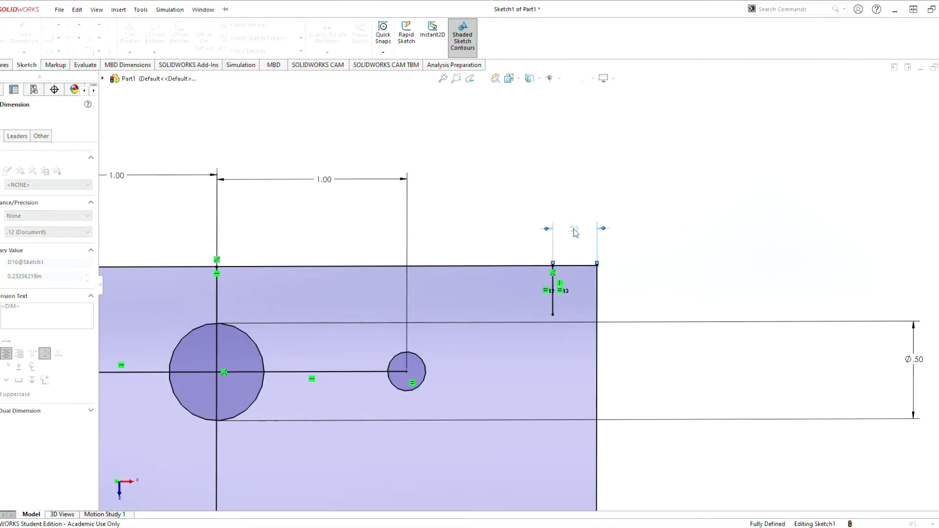
text(.25)
key(Return)
scroll(528, 284, up, 5)
scroll(273, 289, down, 1)
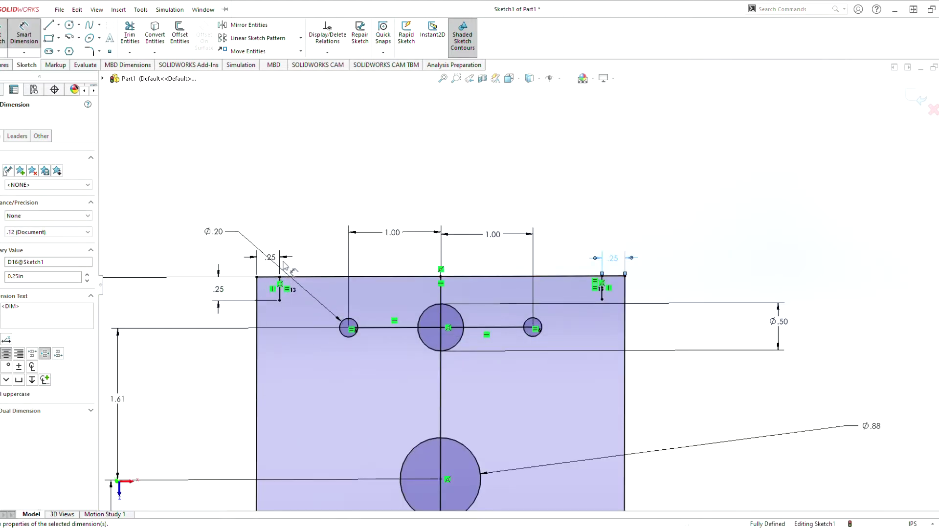
Step: Draw small circles of about 0.08 in radius centred on the lower ends of the two short lines at the plate's upper corners
key(Escape)
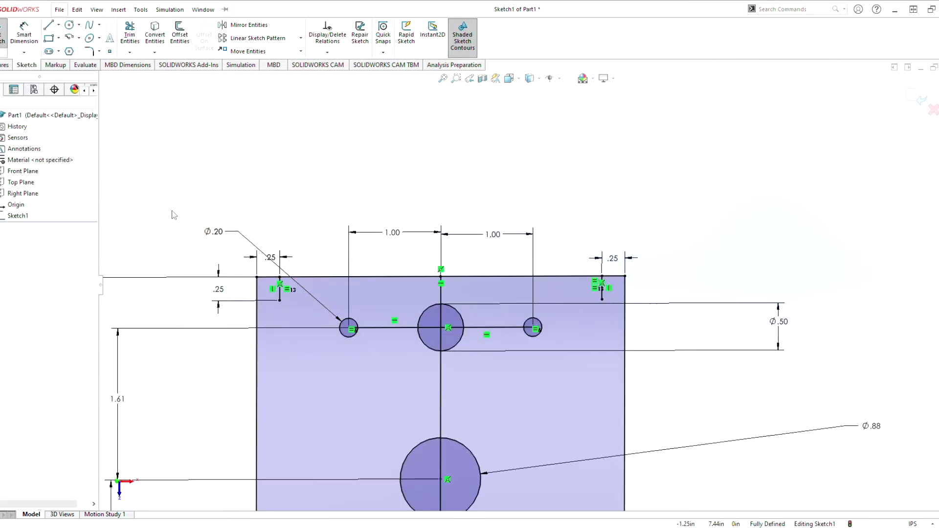
click(69, 25)
drag(279, 301, 285, 303)
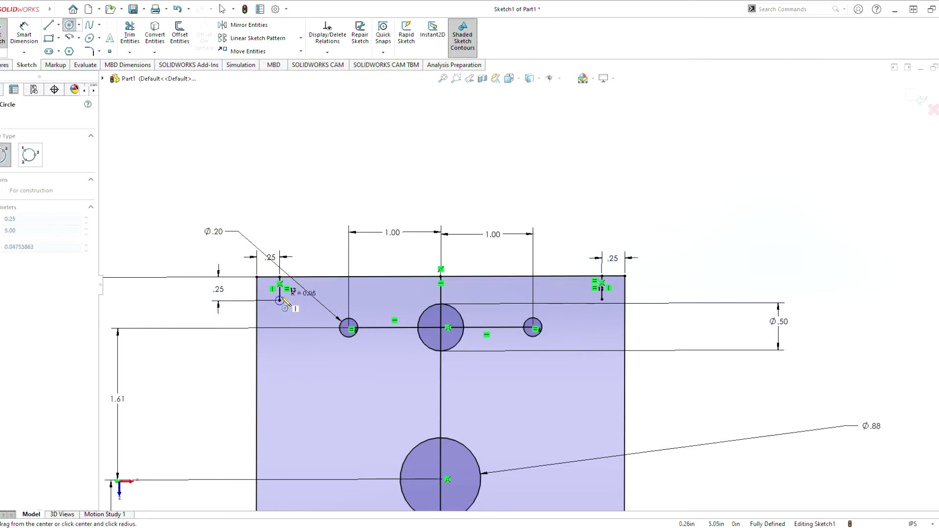
drag(602, 299, 609, 302)
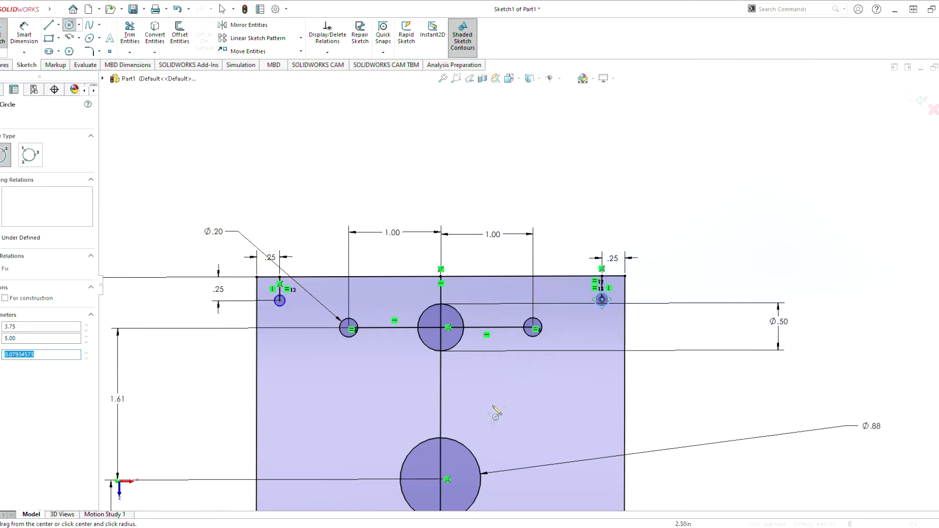
key(Escape)
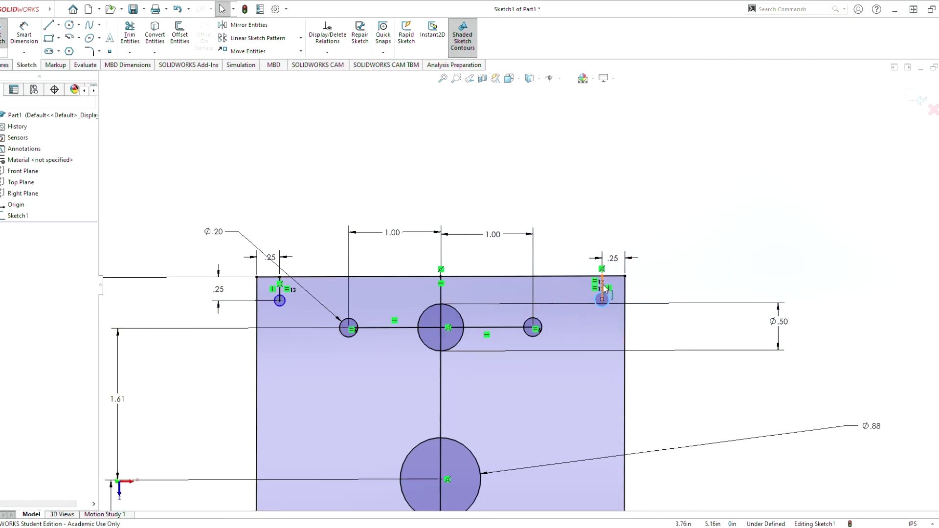
Step: Draw circles of about 0.37 in diameter centred on the upper ends of the two short lines at the plate's lower corners
scroll(579, 400, up, 8)
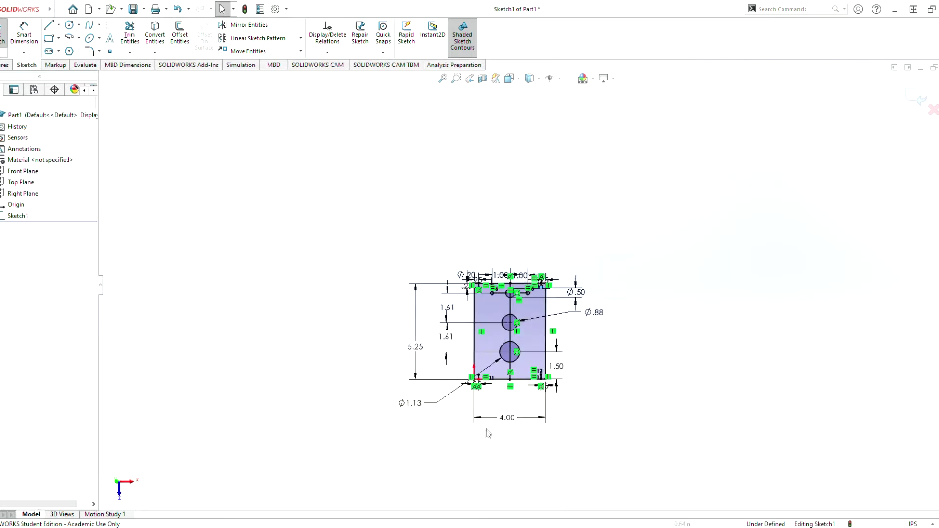
scroll(484, 382, down, 3)
scroll(486, 381, down, 3)
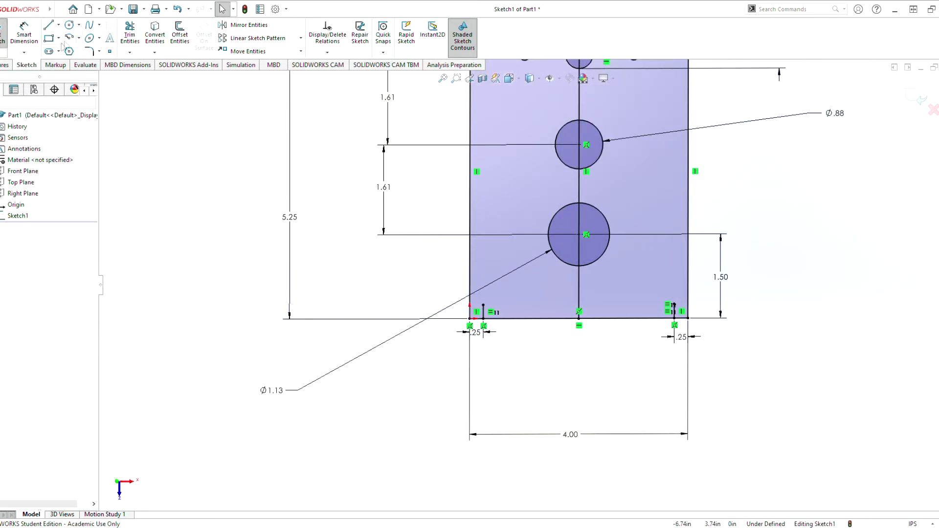
click(69, 25)
click(483, 305)
click(492, 311)
click(674, 304)
click(683, 313)
key(Escape)
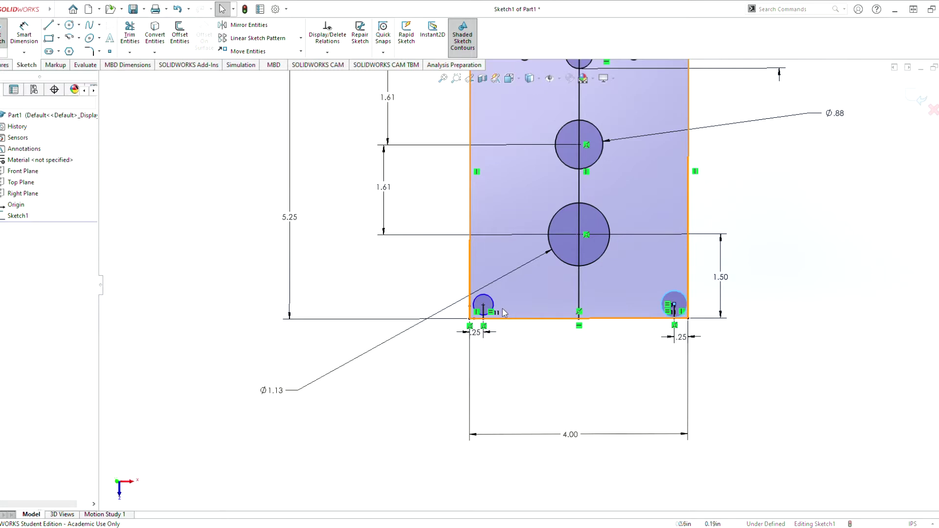
Step: Add an Equal relation among the four corner-hole circles
ctrl+click(492, 308)
key(Escape)
click(492, 299)
key(Escape)
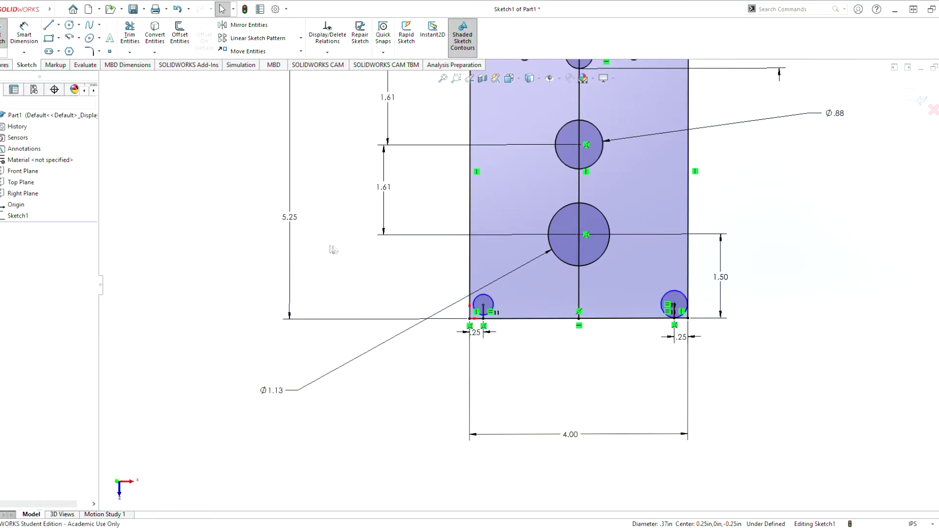
click(492, 305)
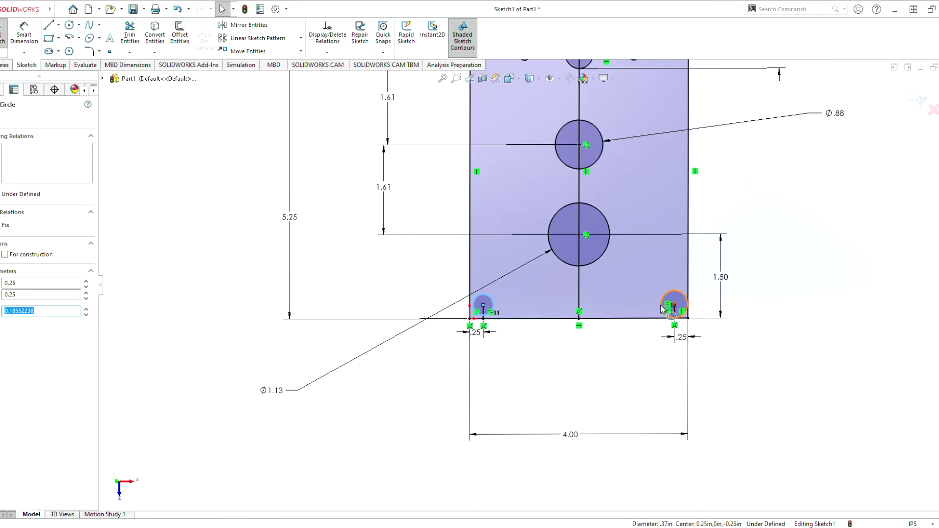
ctrl+click(662, 306)
scroll(639, 229, up, 2)
scroll(622, 118, down, 4)
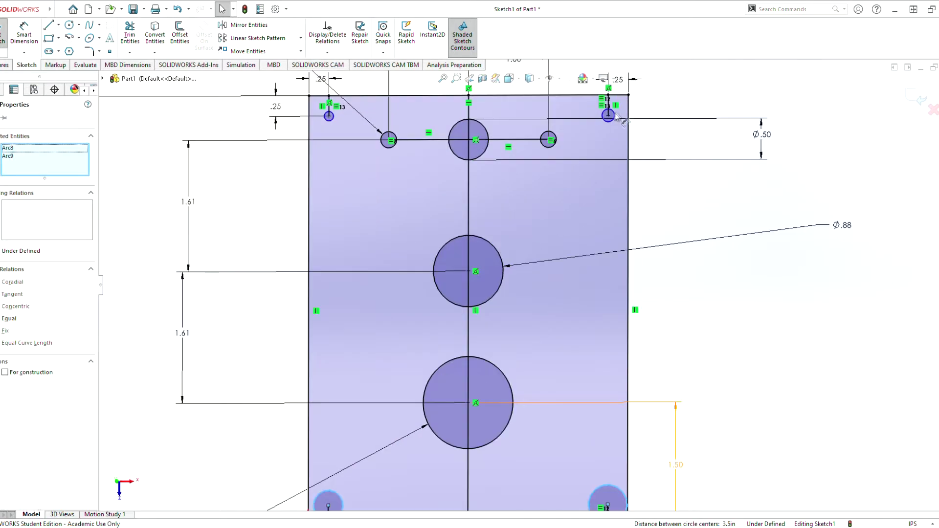
click(329, 122)
click(4, 310)
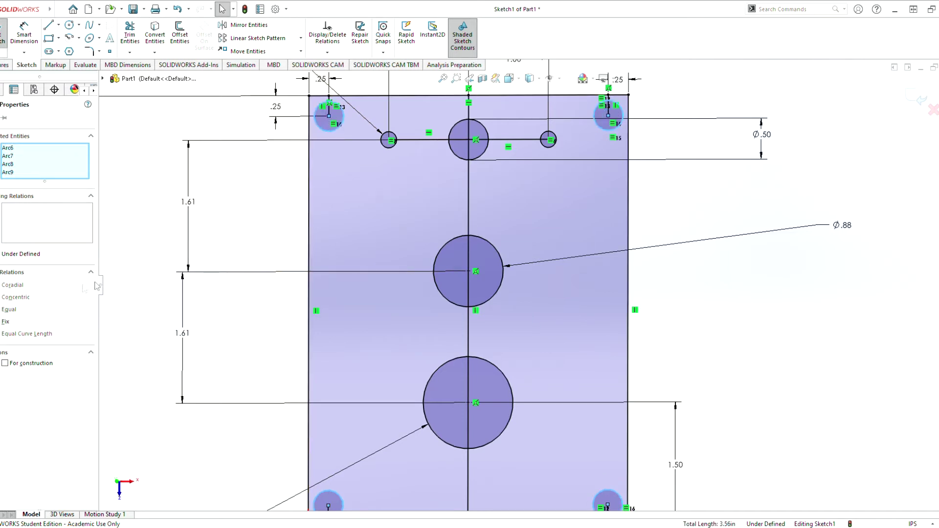
Step: Dimension the upper-left corner hole's diameter as 0.25 in, placing the dimension outside the plate's left edge
click(35, 36)
click(196, 129)
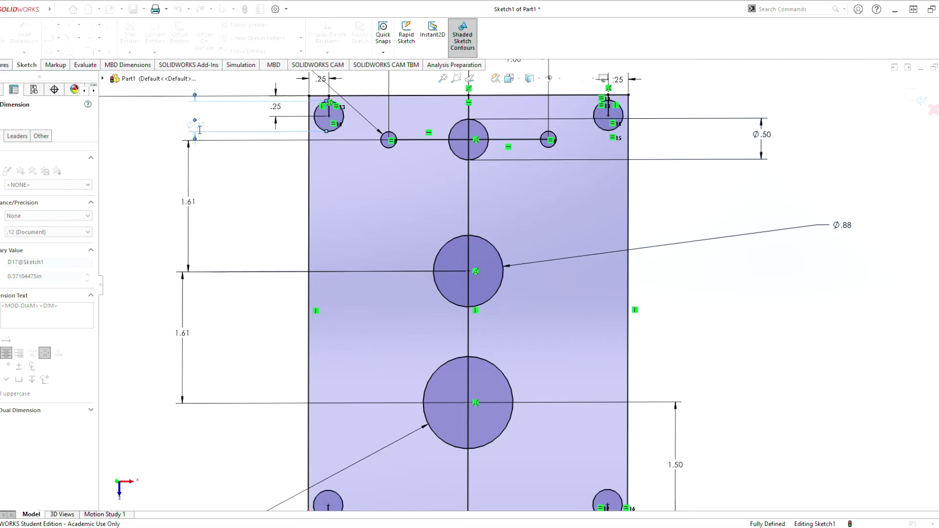
text(.25)
key(Return)
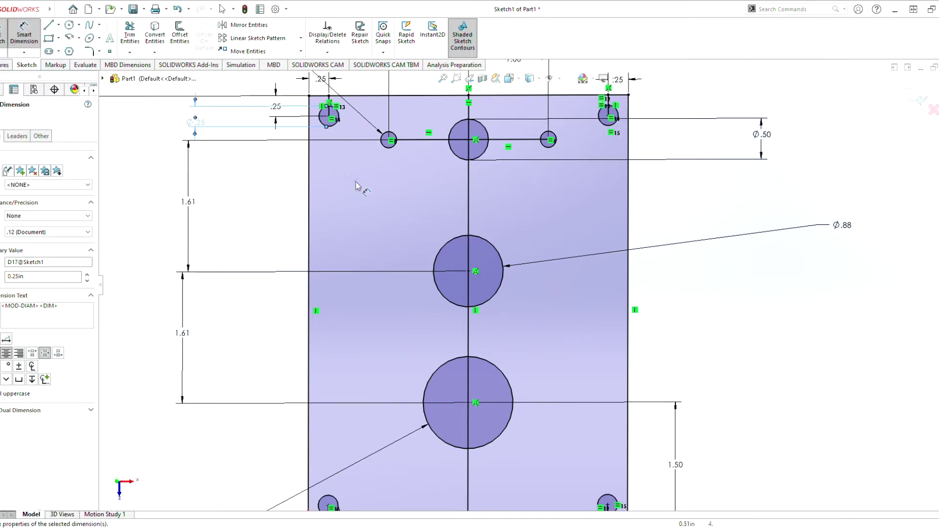
key(Escape)
key(Escape)
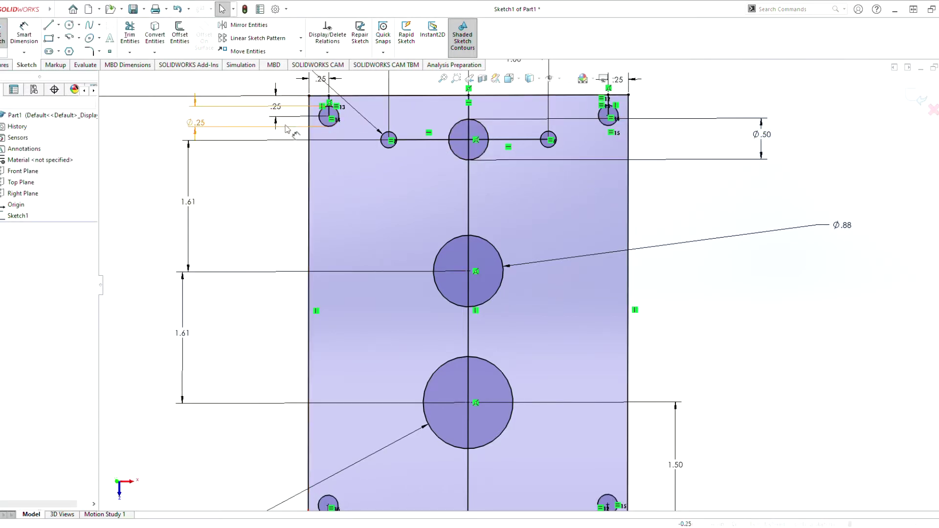
Step: Delete the diameter dimension of the upper-left corner hole
click(229, 127)
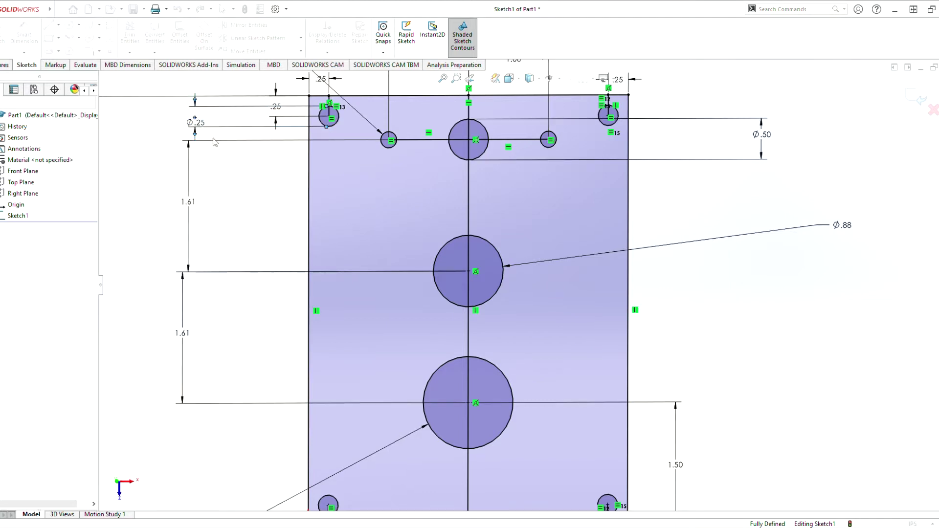
click(255, 153)
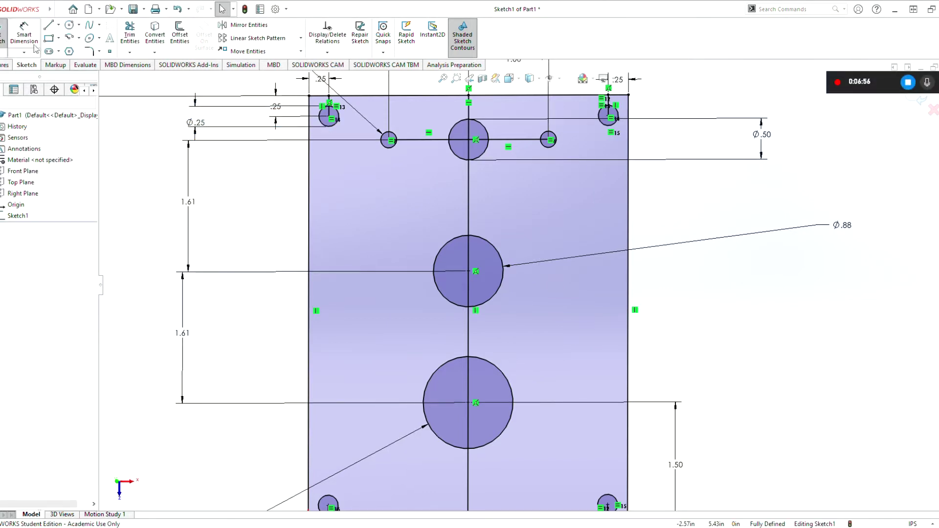
scroll(273, 121, up, 1)
click(254, 154)
key(Delete)
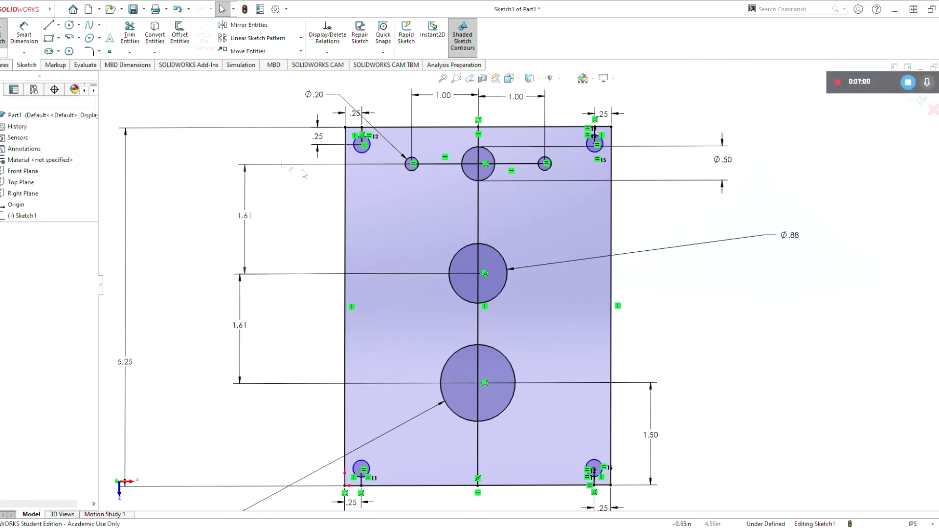
Step: Dimension the upper-left corner hole's diameter as 0.20 in, using a leader outside the plate's left edge
click(25, 36)
click(367, 142)
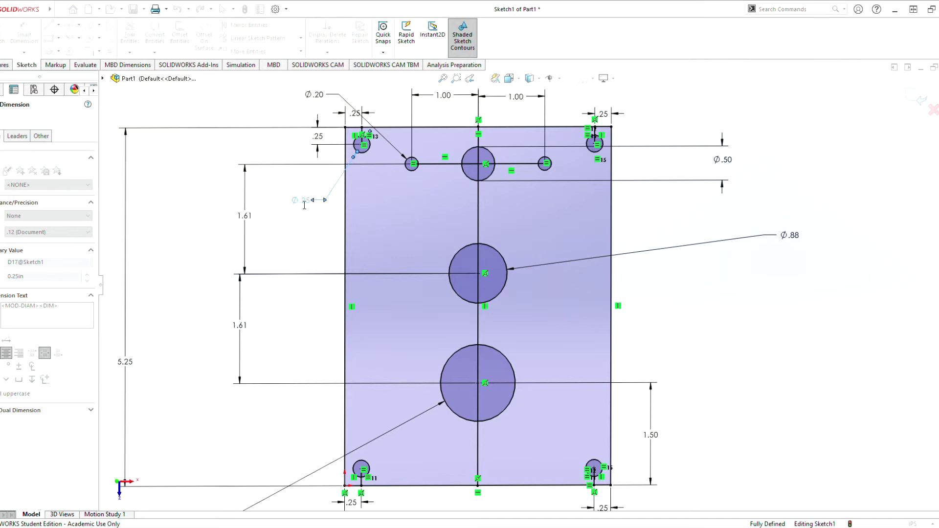
click(304, 205)
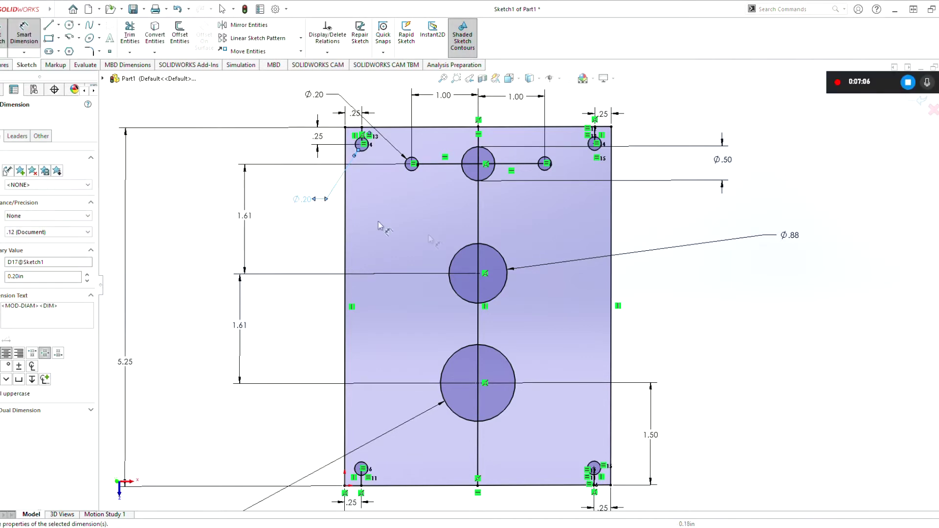
key(Escape)
scroll(594, 147, down, 5)
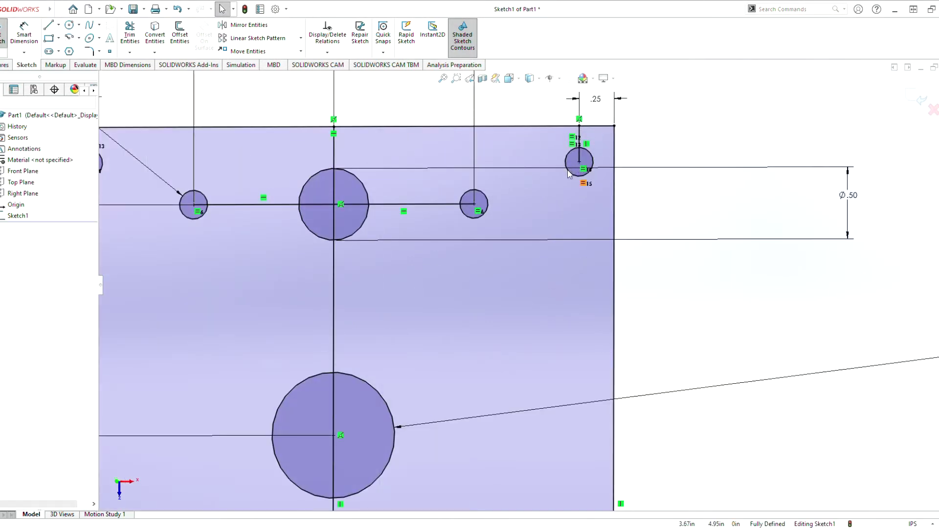
scroll(528, 291, up, 3)
click(24, 34)
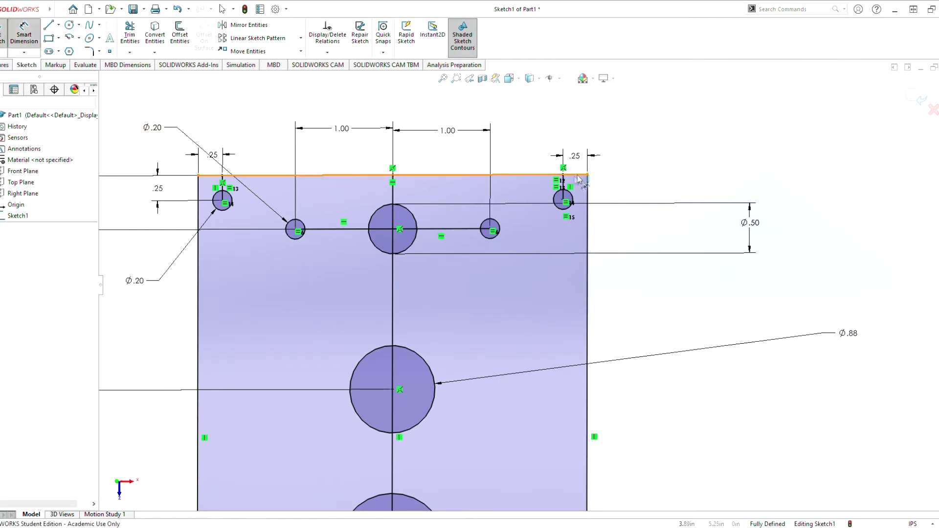
click(563, 199)
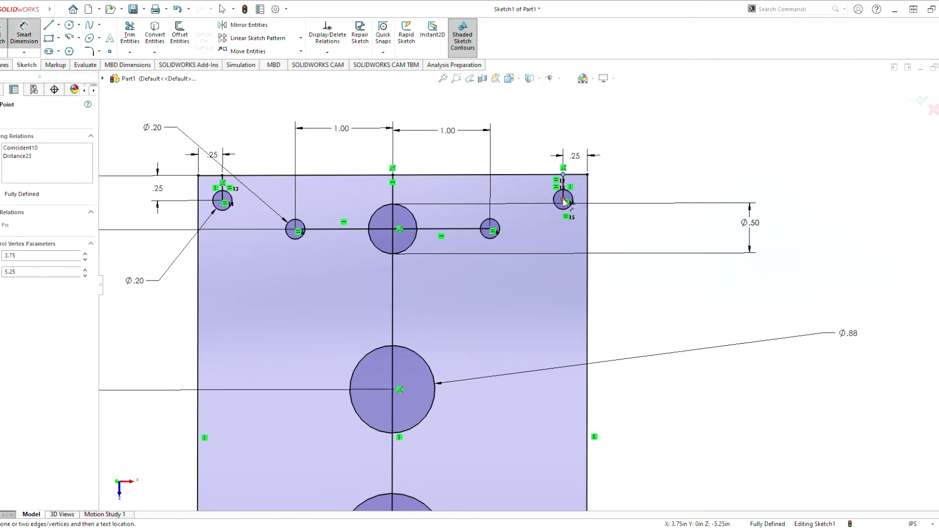
key(Escape)
key(Escape)
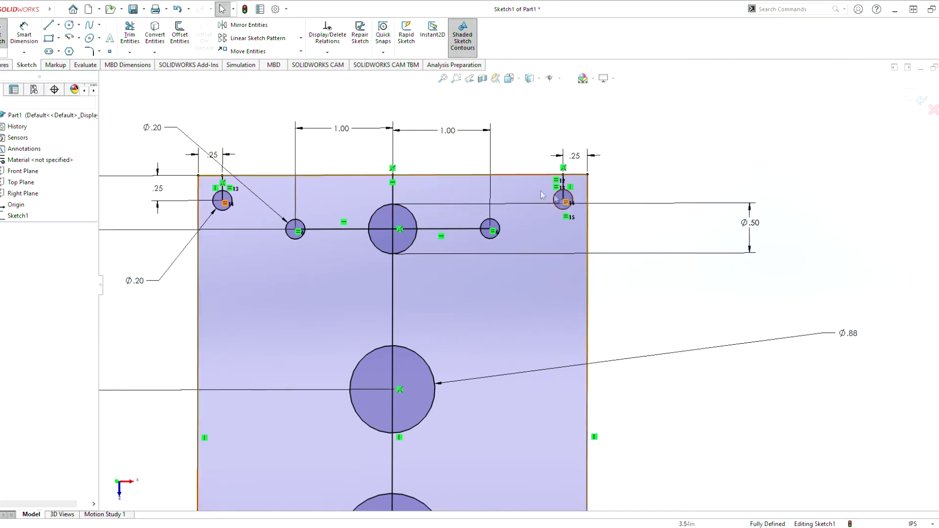
click(24, 35)
click(563, 175)
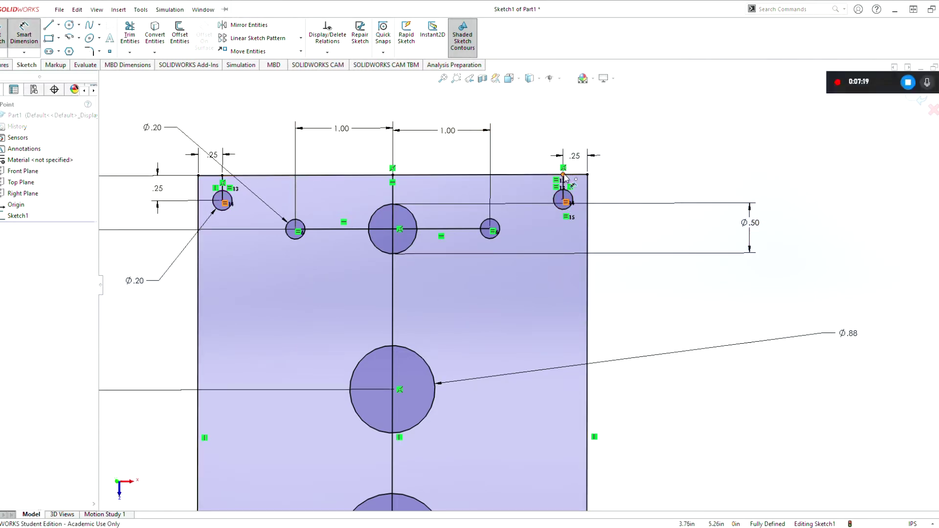
scroll(565, 196, up, 2)
scroll(562, 197, down, 6)
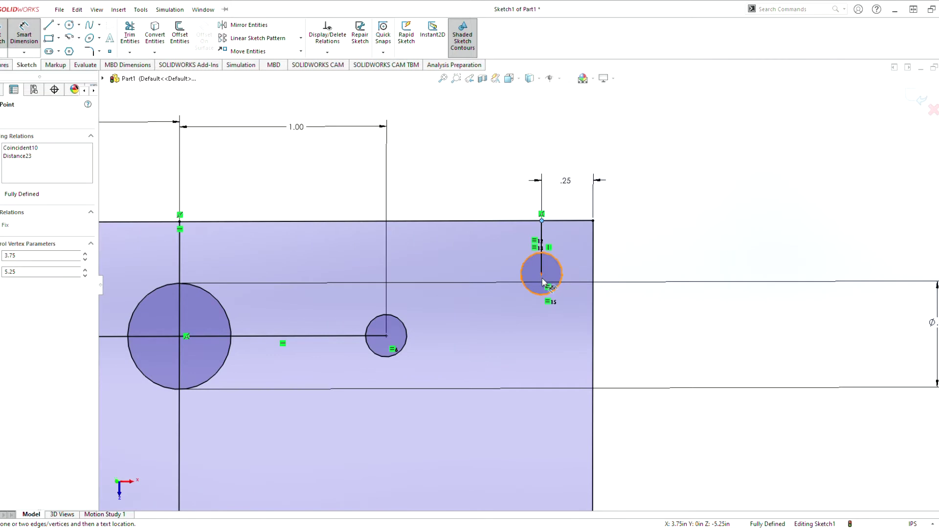
key(Escape)
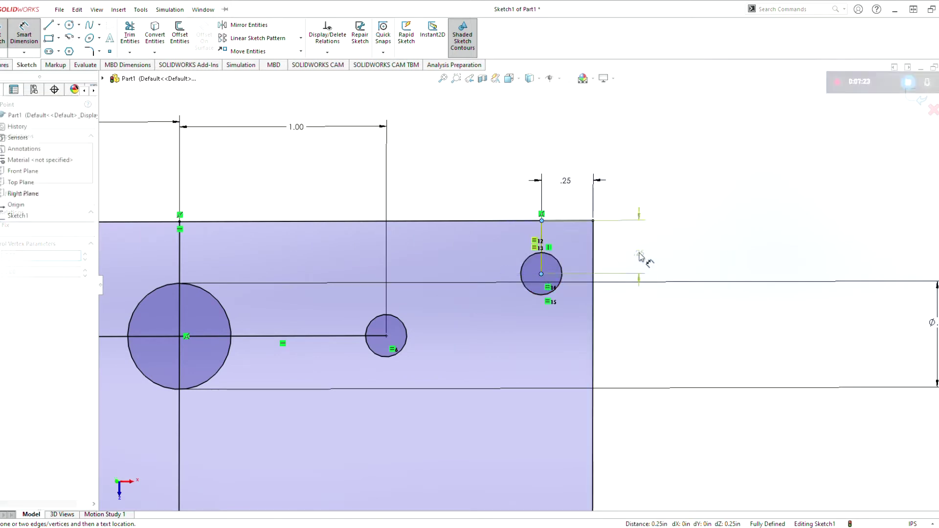
Step: Exit the completed plate sketch
scroll(627, 329, up, 5)
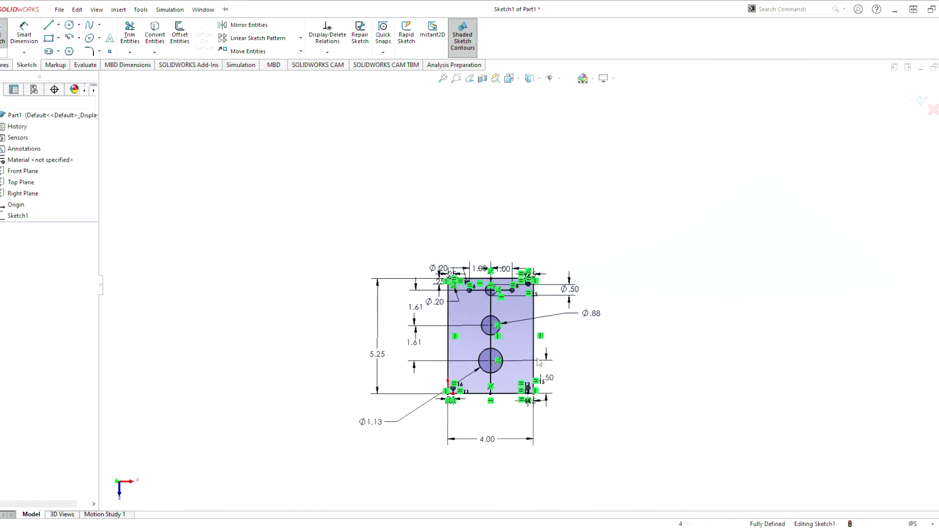
scroll(538, 372, down, 3)
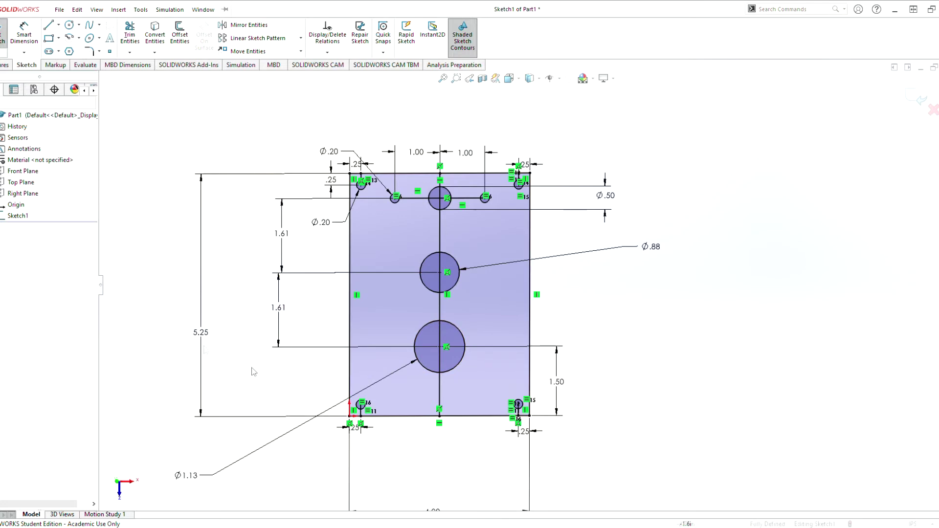
click(3, 31)
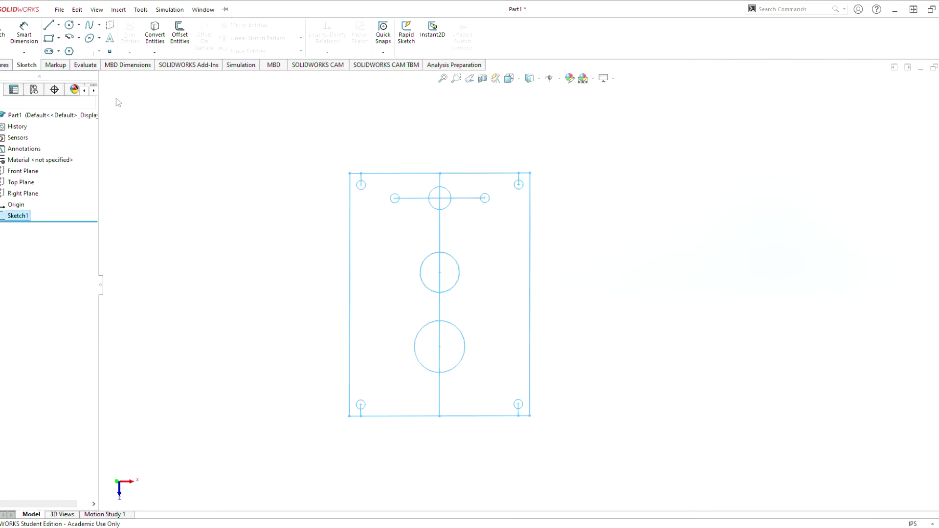
Step: Start a blind Boss-Extrude of the plate sketch from a trimetric view and set its depth to 0.125 in
click(5, 64)
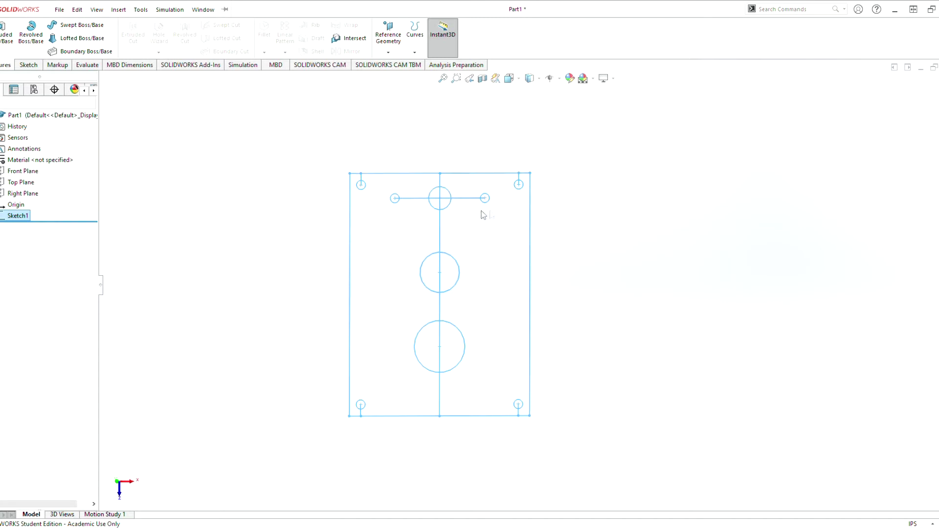
mouse_move(521, 224)
middle_down()
mouse_move(462, 232)
mouse_move(527, 251)
middle_up()
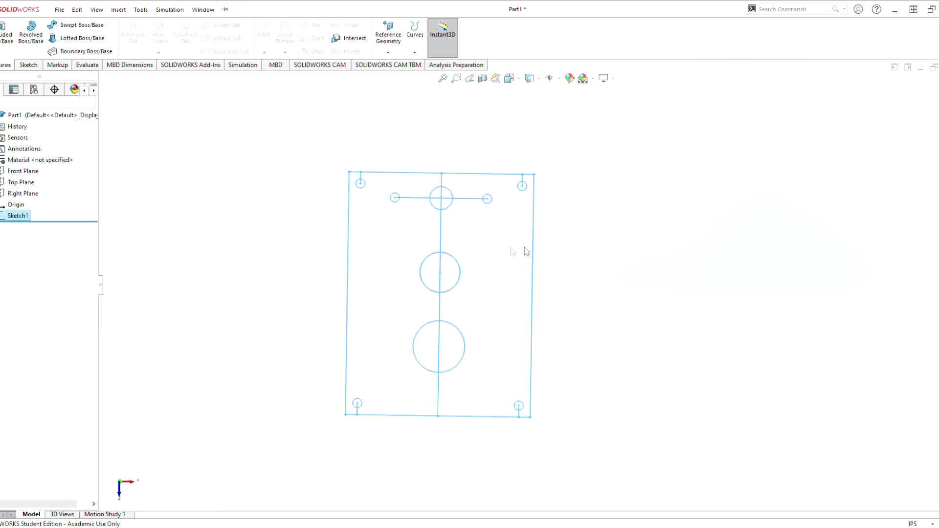
click(509, 79)
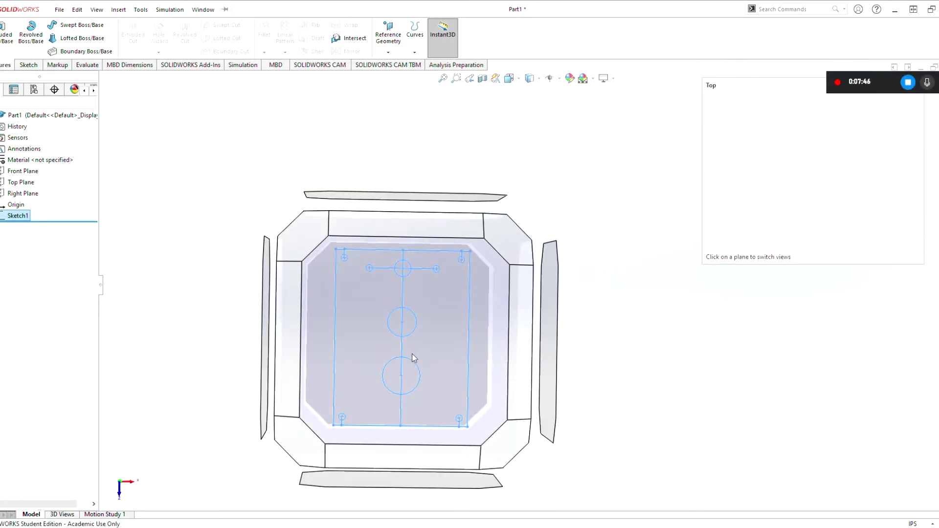
click(412, 358)
click(7, 34)
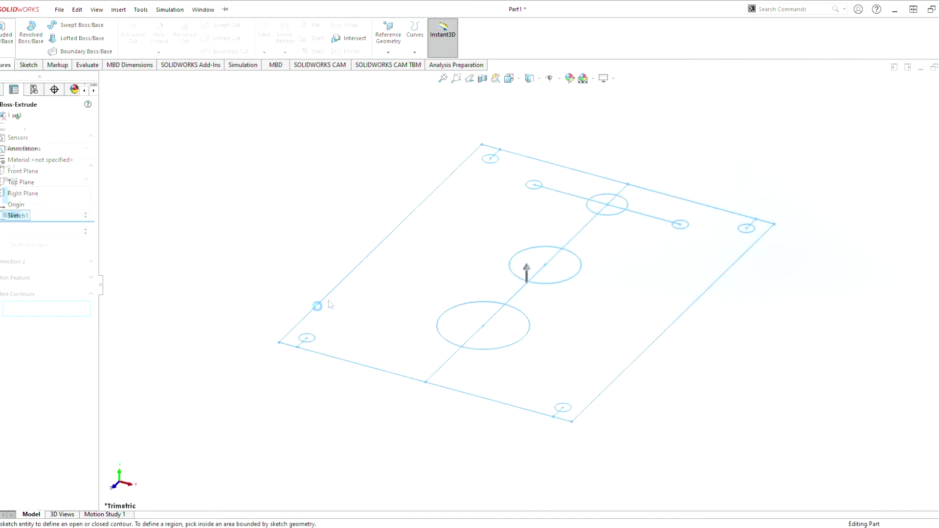
click(22, 215)
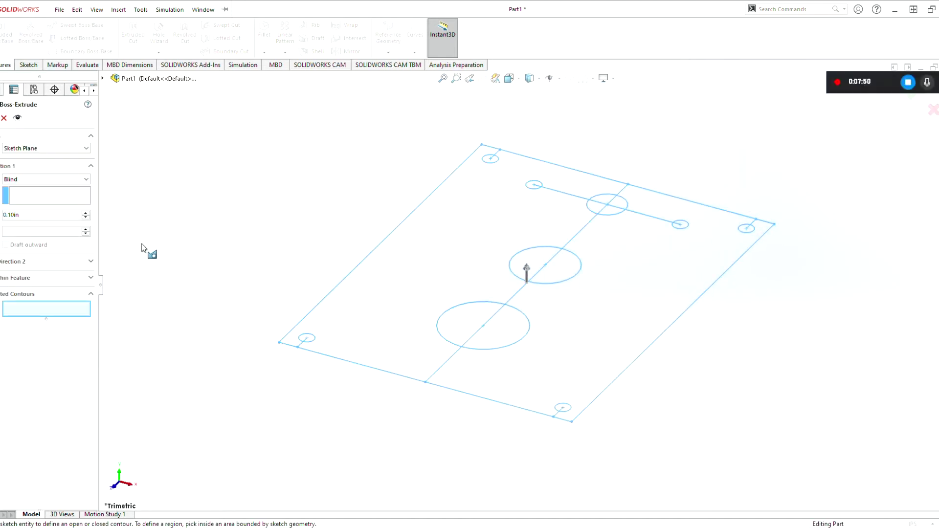
key(BackSpace)
key(BackSpace)
key(BackSpace)
key(BackSpace)
key(BackSpace)
key(BackSpace)
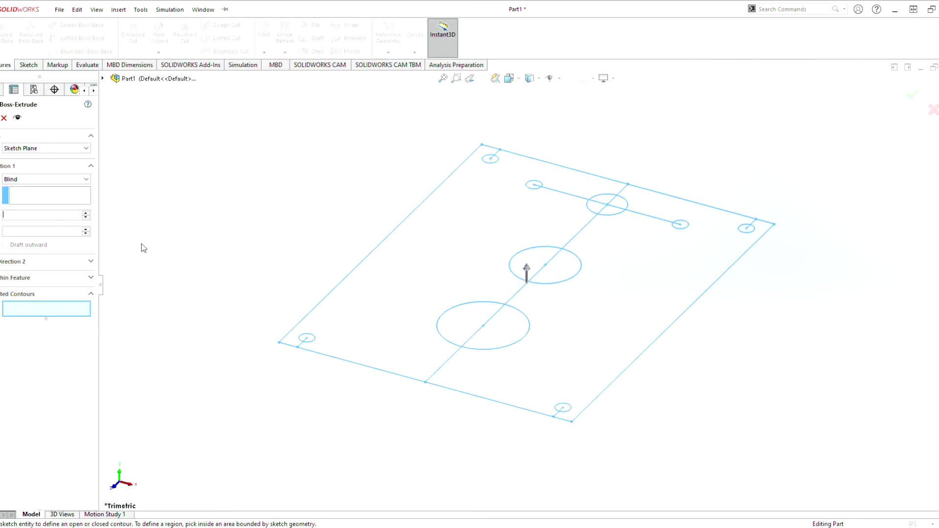
text(.125)
key(Return)
Step: Add the regions on both sides of the plate's midline as contours of the extrusion
click(406, 259)
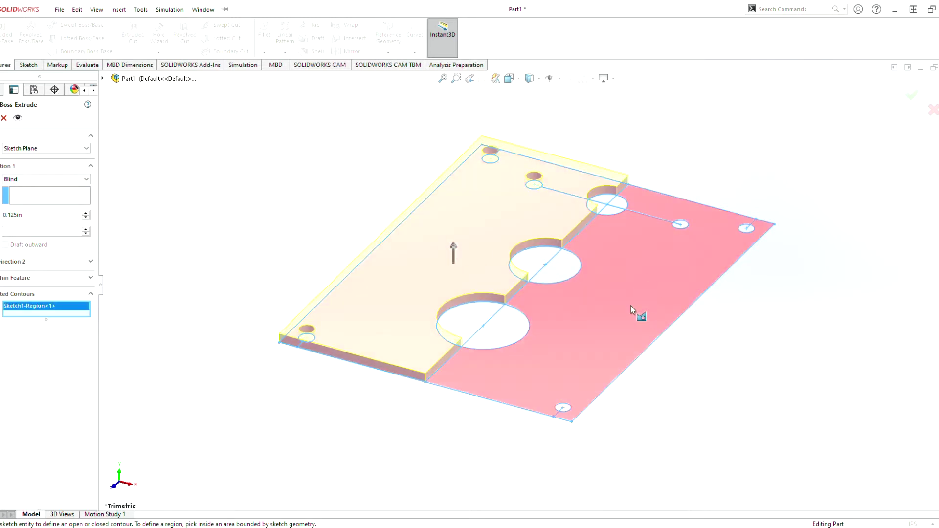
click(639, 314)
mouse_move(549, 204)
middle_down()
mouse_move(631, 281)
mouse_move(624, 300)
mouse_move(553, 325)
mouse_move(457, 295)
mouse_move(449, 269)
middle_up()
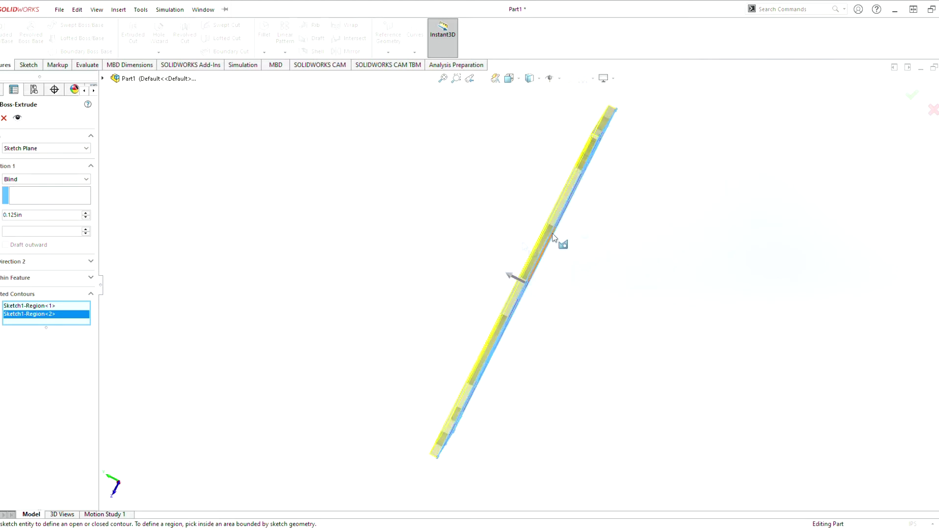
Step: Try an extrude depth of 1.00 in for the plate
click(4, 215)
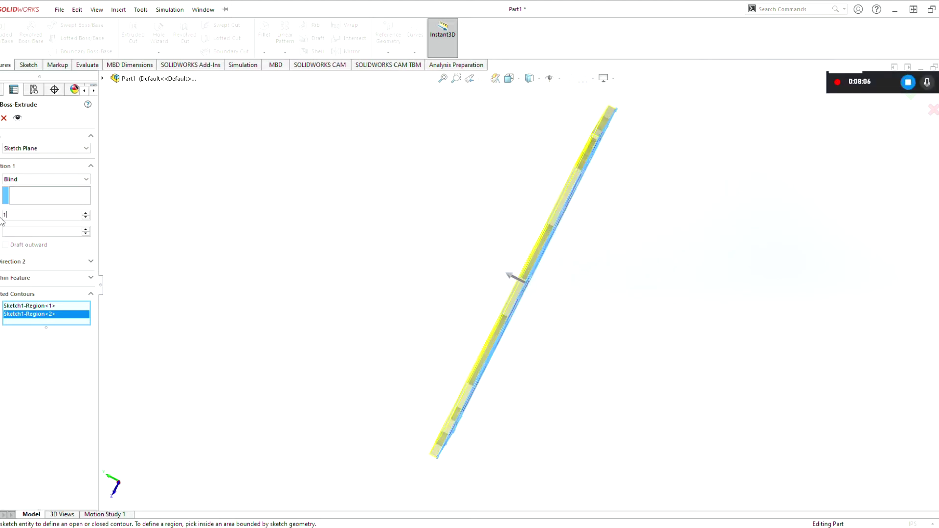
key(Return)
middle_drag(444, 309, 501, 315)
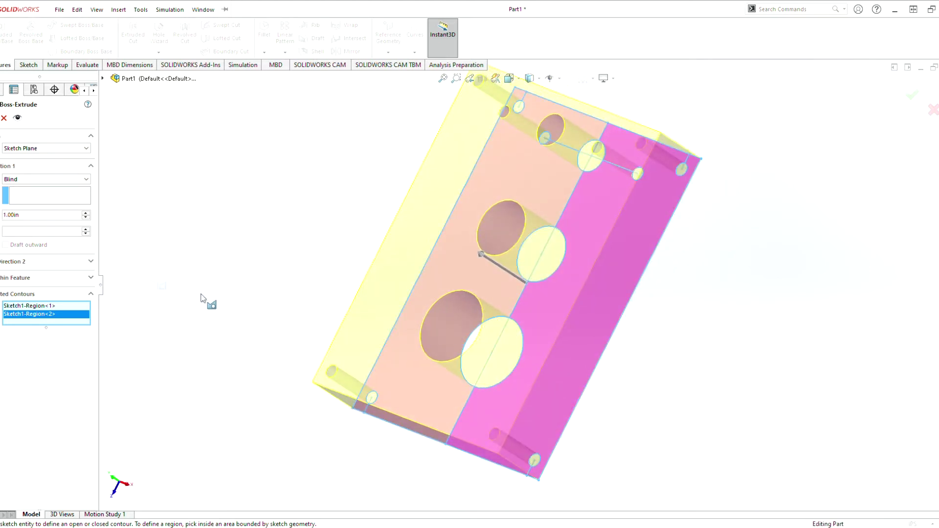
Step: Set the plate's extrude depth to 0.125 in and complete the extrusion
click(22, 215)
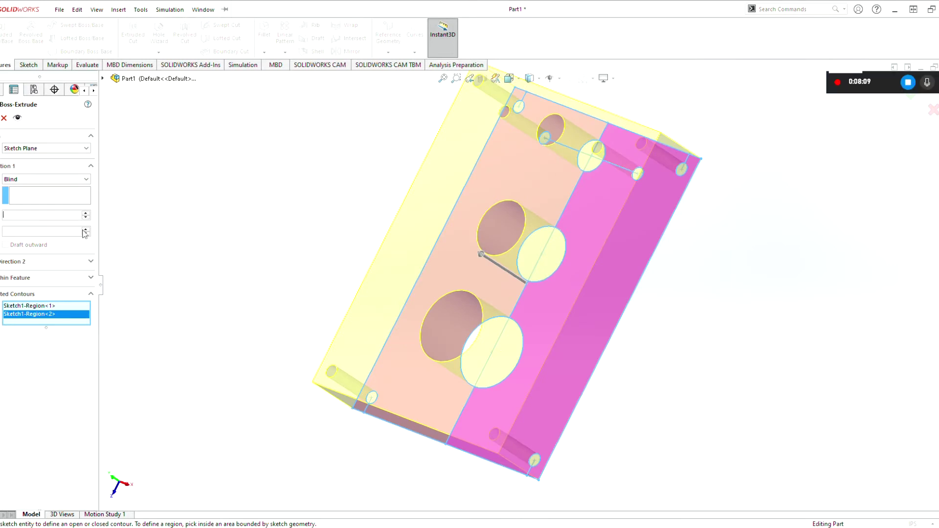
text(.125)
key(Return)
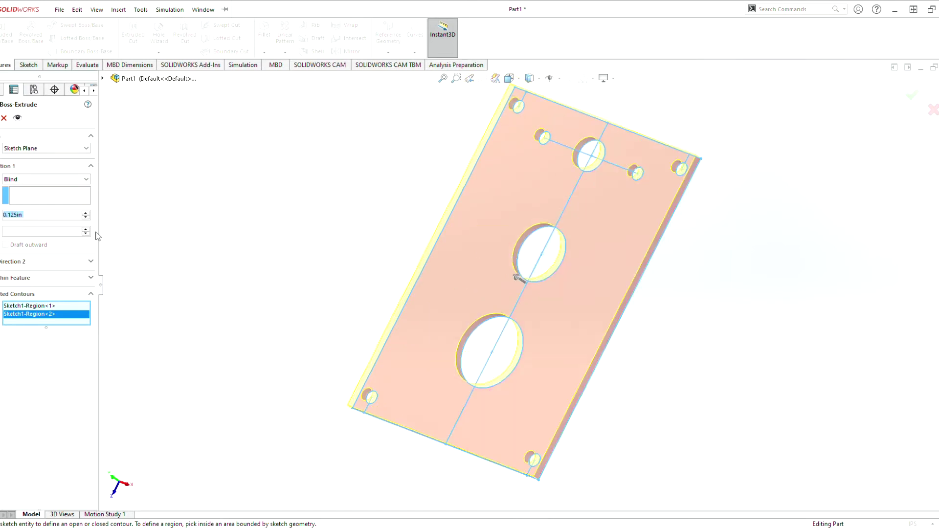
middle_drag(508, 280, 440, 280)
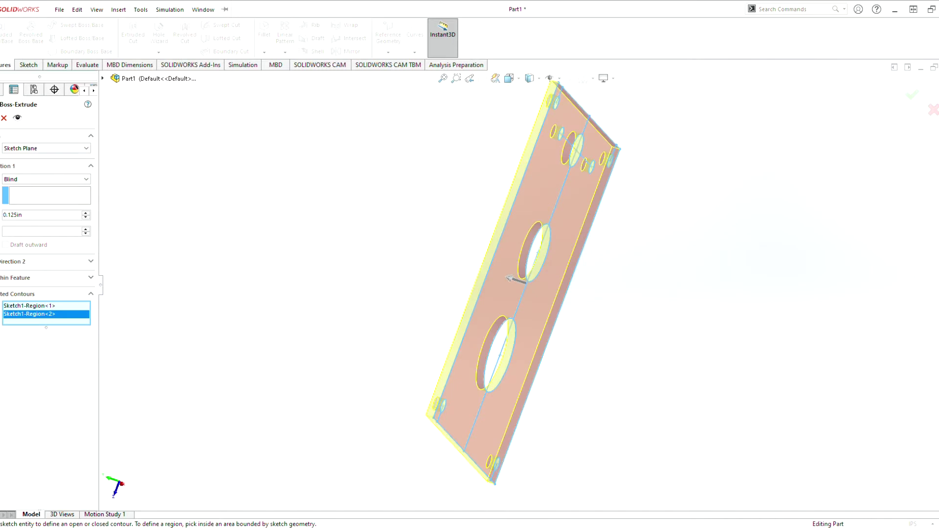
key(Return)
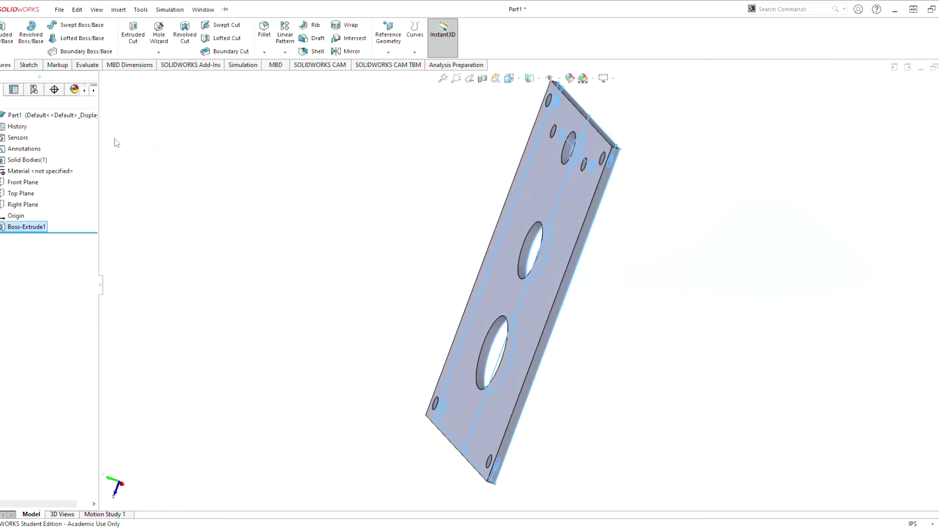
middle_drag(468, 215, 566, 249)
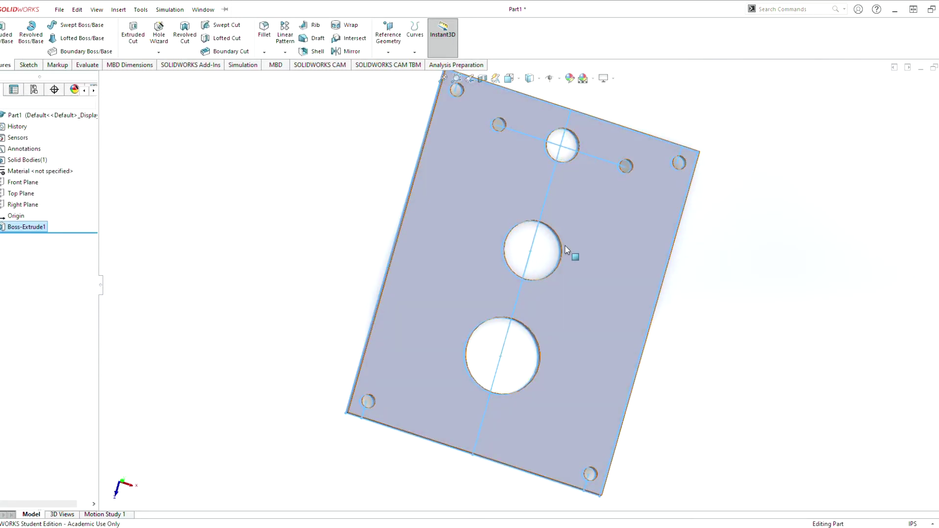
scroll(588, 242, up, 3)
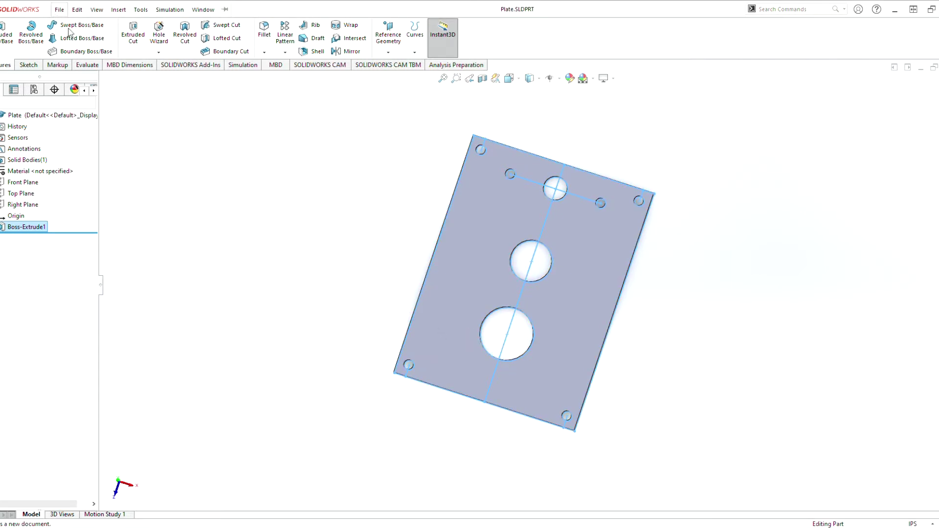
Step: Create a new part and start a sketch on the Top Plane
key(ctrl+n)
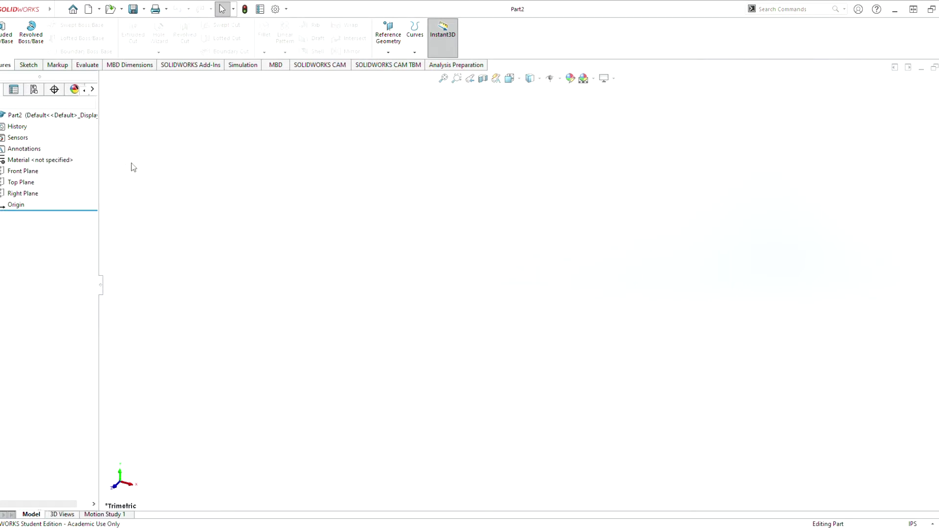
click(28, 67)
click(4, 34)
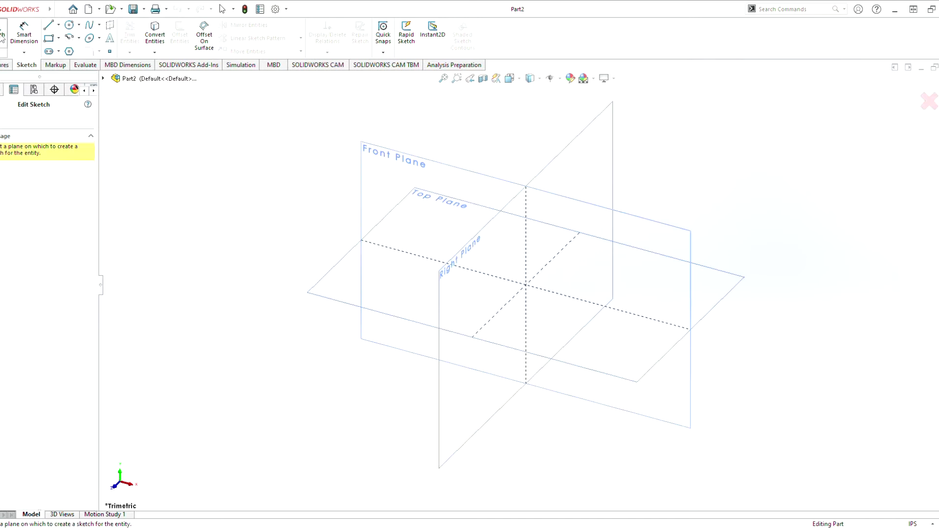
click(597, 348)
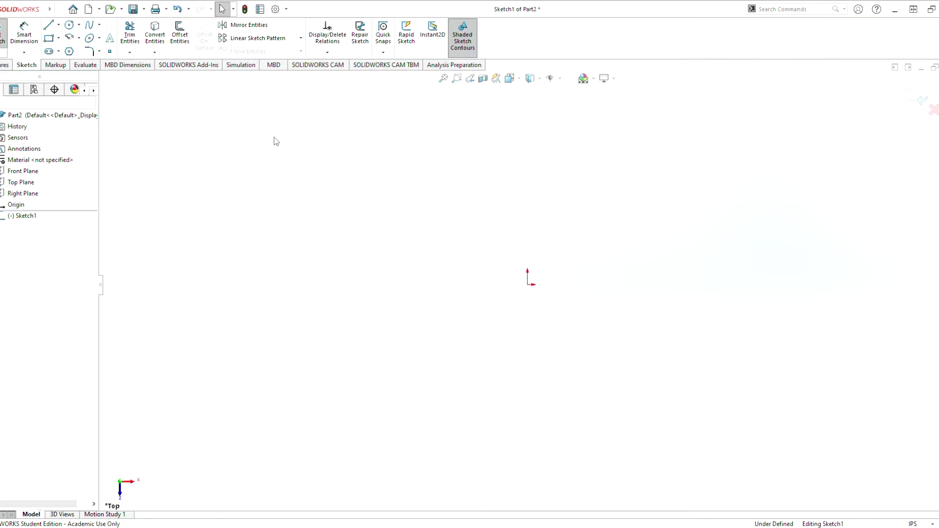
Step: Sketch a corner rectangle about 2.05 in wide and 0.63 in high, starting at the origin
click(49, 37)
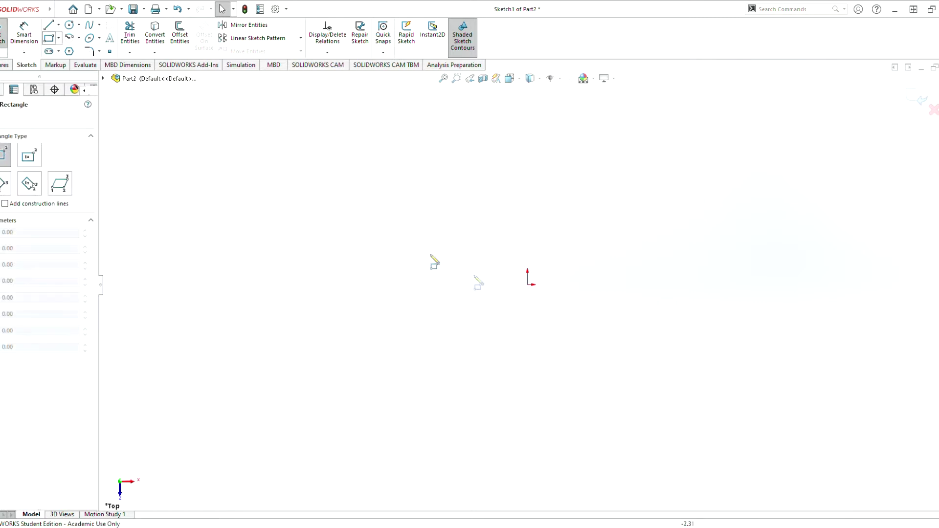
click(527, 284)
click(639, 250)
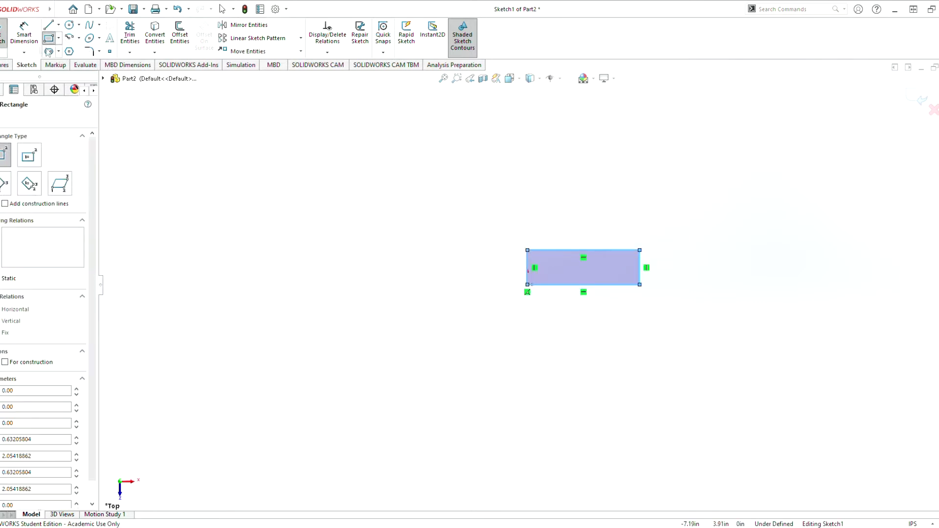
click(25, 33)
click(587, 284)
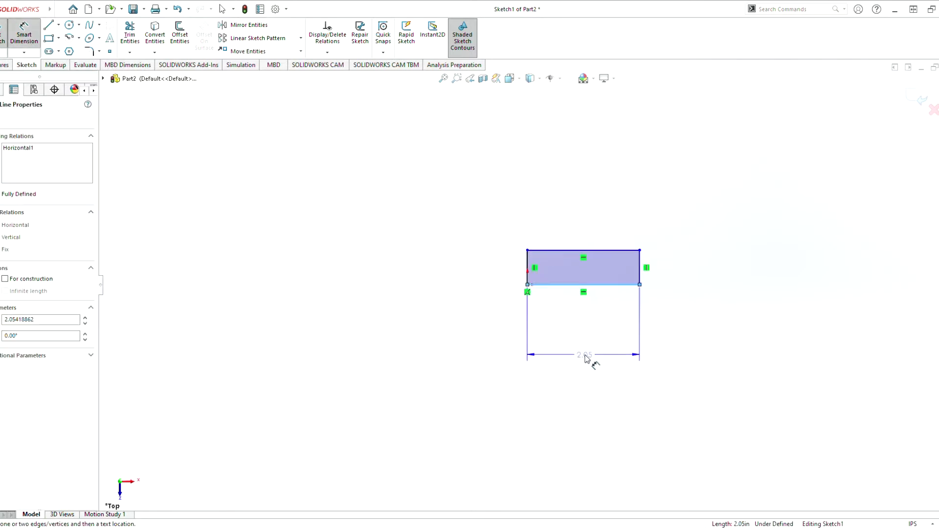
click(587, 360)
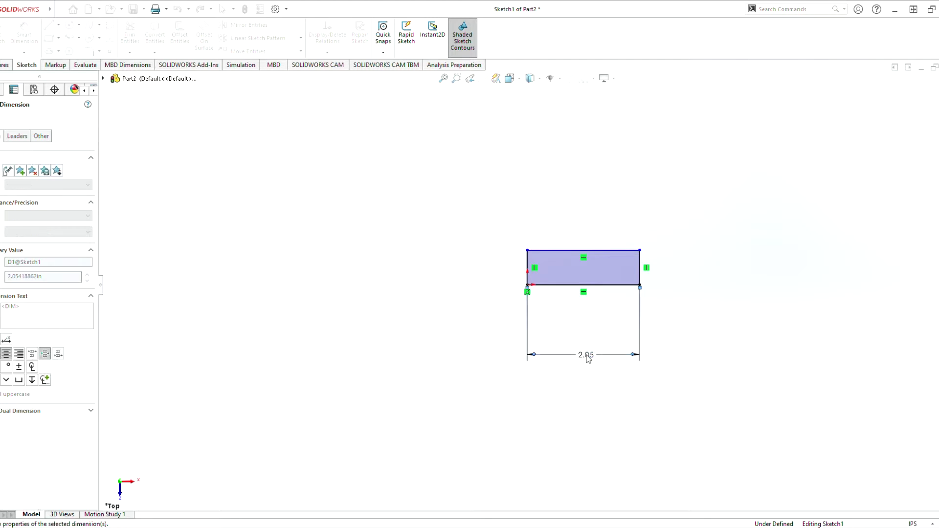
key(Escape)
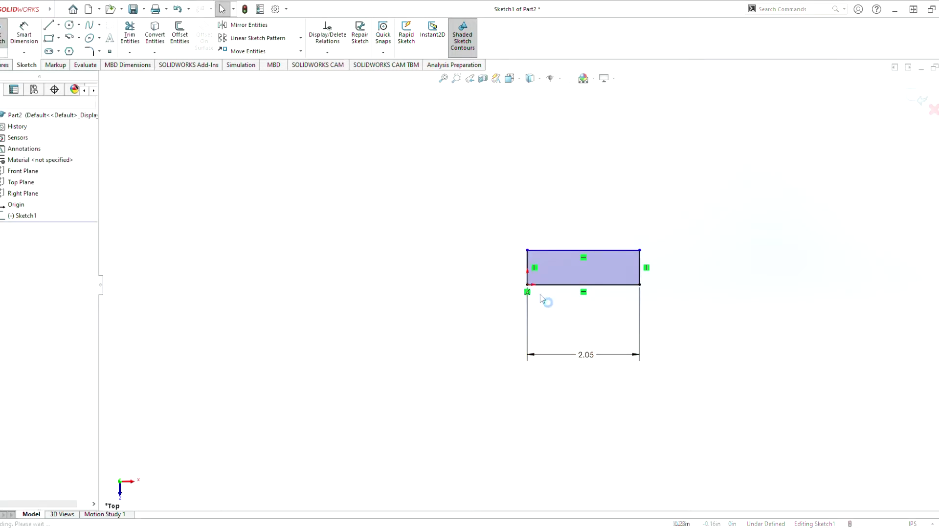
key(ctrl+z)
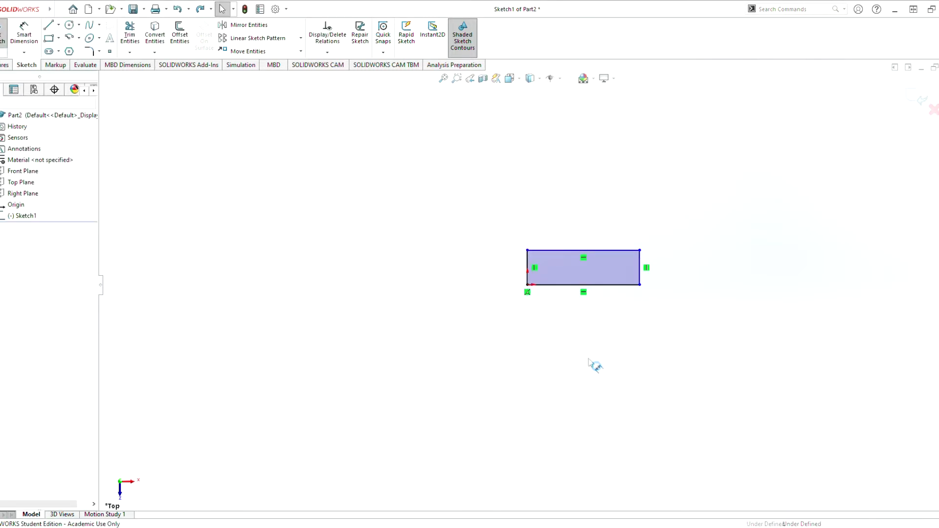
Step: Dimension the rectangle's vertical edge at the origin as 5.25 in, placing the dimension outside the rectangle
click(24, 38)
click(528, 260)
click(450, 266)
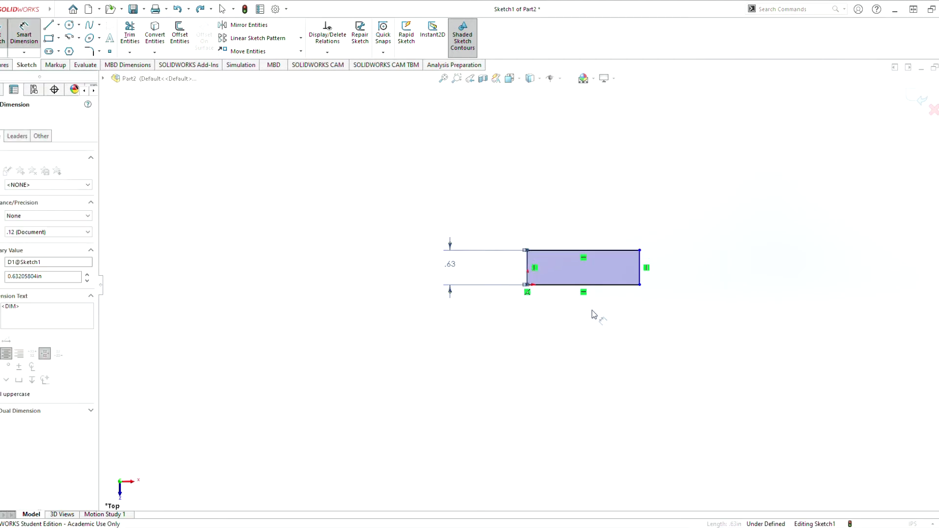
text(5.25)
key(Return)
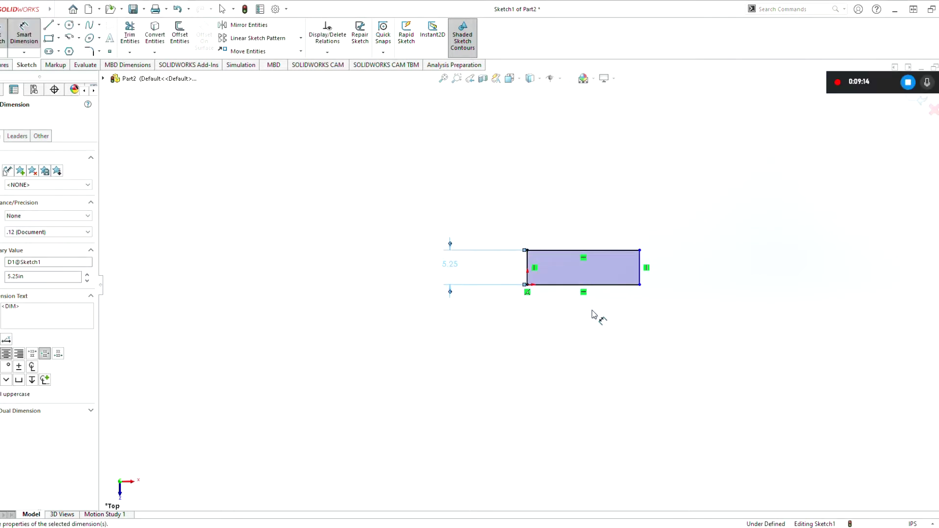
Step: Dimension the rectangle's bottom edge as 0.50 in, placing the dimension below it
click(577, 285)
click(618, 359)
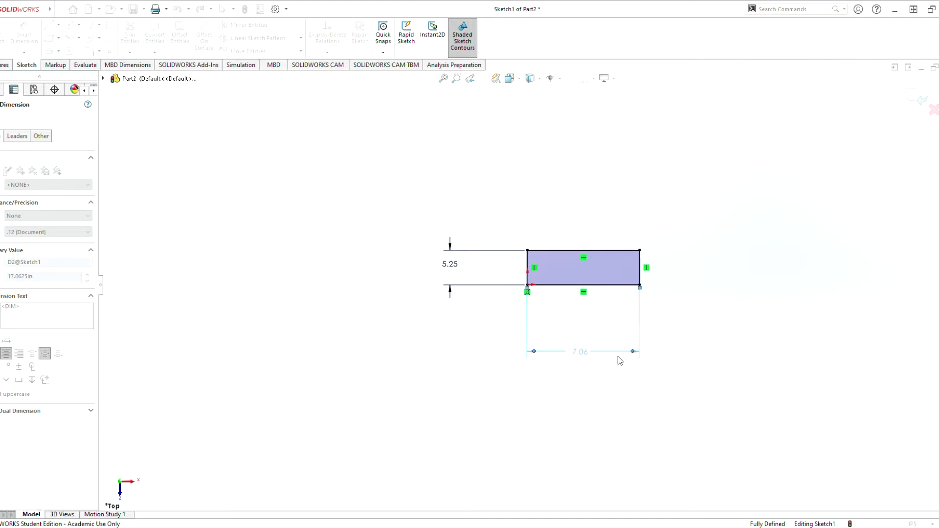
key(Return)
Step: Draw a vertical line from the midpoint of the rectangle's bottom edge to the midpoint of its top edge
scroll(531, 292, up, 5)
scroll(530, 292, down, 6)
scroll(516, 272, down, 5)
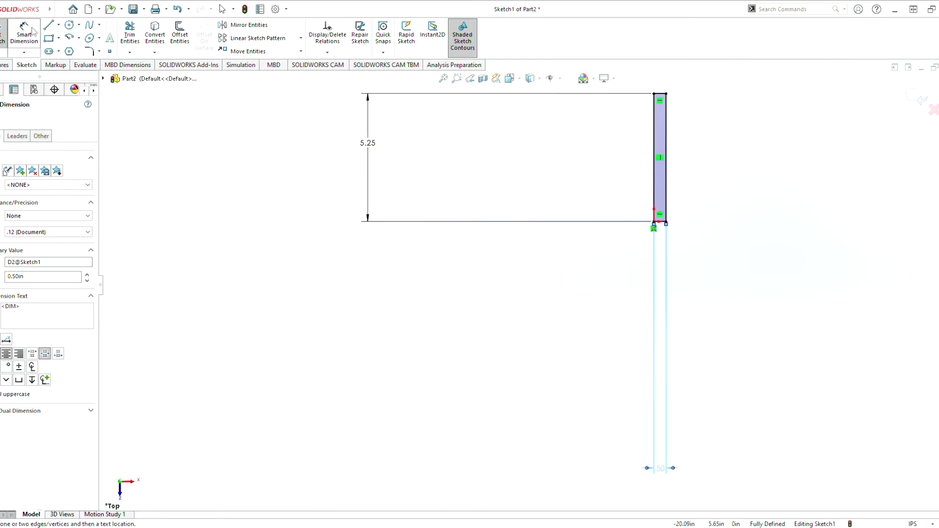
key(l)
scroll(665, 231, down, 4)
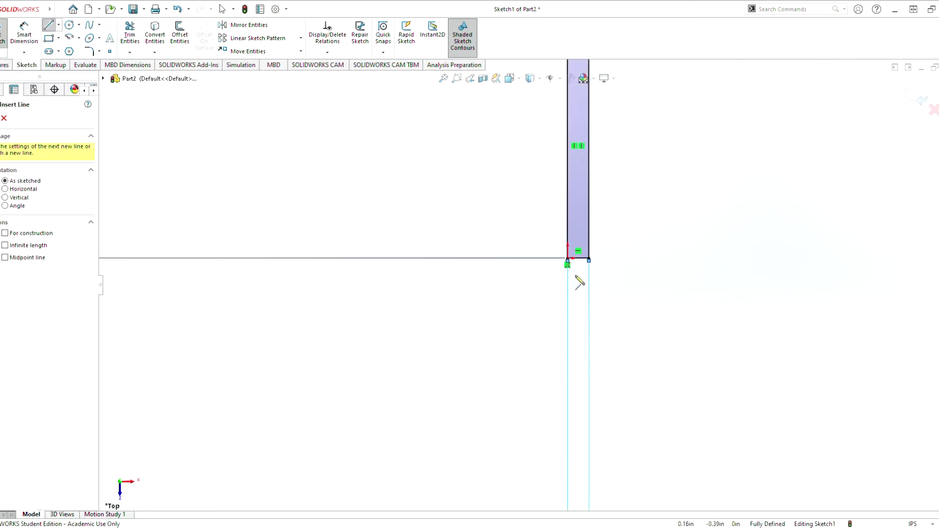
scroll(565, 225, up, 4)
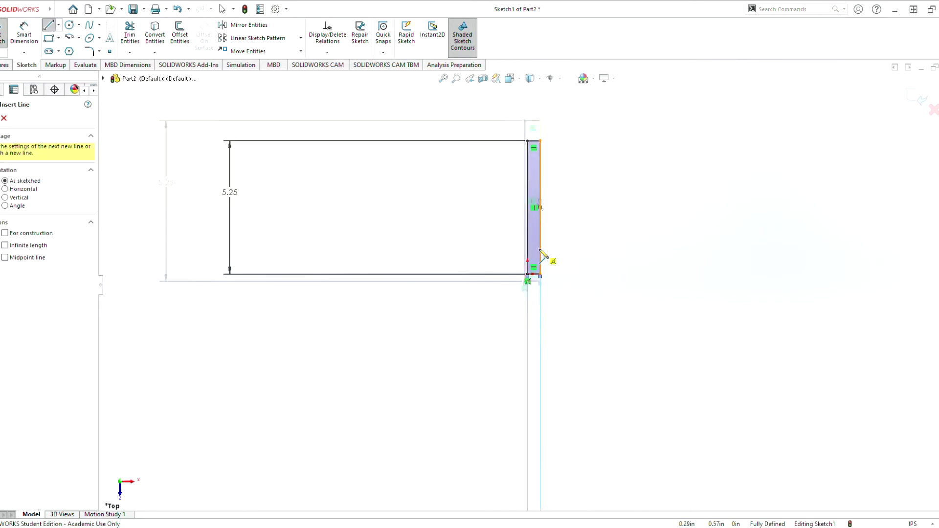
click(531, 289)
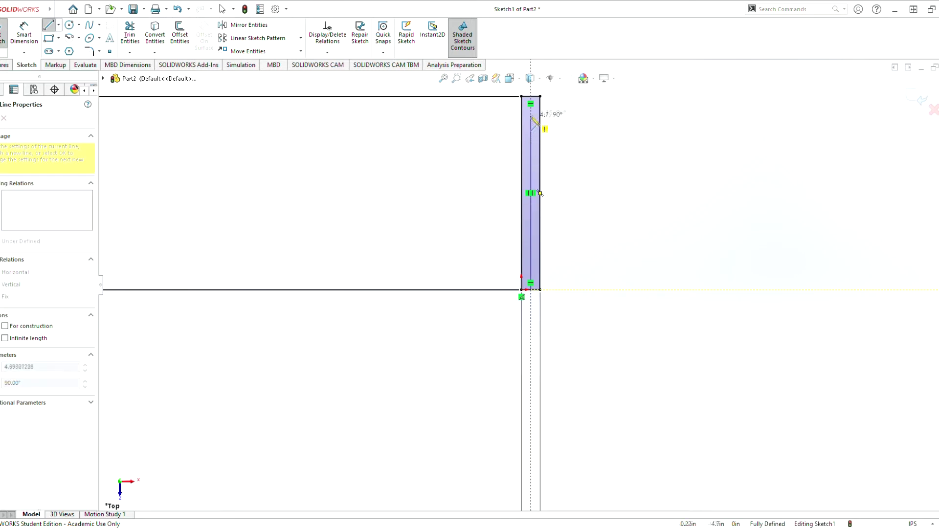
click(530, 96)
key(Escape)
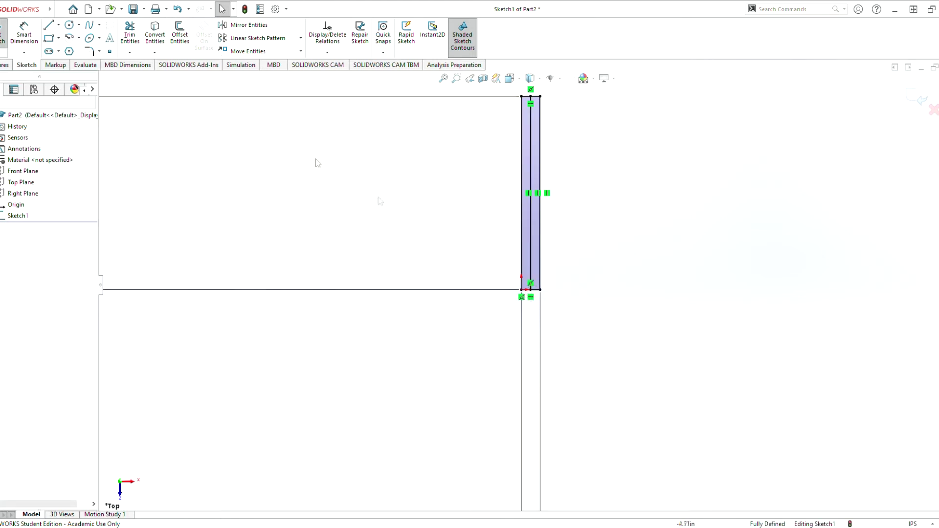
Step: Draw a short vertical line along the midline, starting at the midpoint of the rectangle's bottom edge
click(49, 25)
scroll(530, 293, up, 2)
scroll(530, 295, down, 8)
scroll(540, 267, down, 3)
click(532, 261)
click(533, 224)
key(Escape)
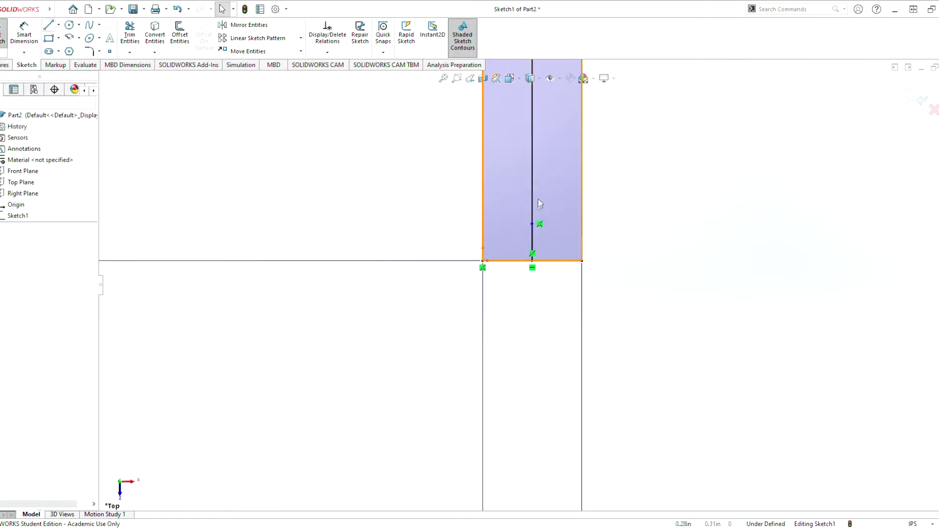
Step: Draw a short vertical line along the midline, starting at the midpoint of the rectangle's top edge
scroll(537, 201, up, 10)
scroll(527, 167, down, 4)
scroll(395, 169, down, 5)
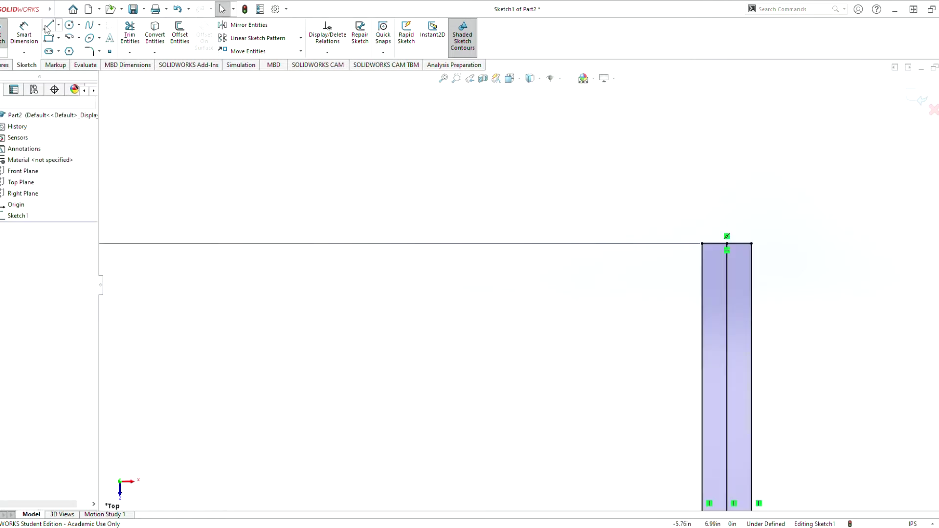
click(48, 25)
click(726, 243)
click(727, 273)
key(Escape)
scroll(268, 187, up, 5)
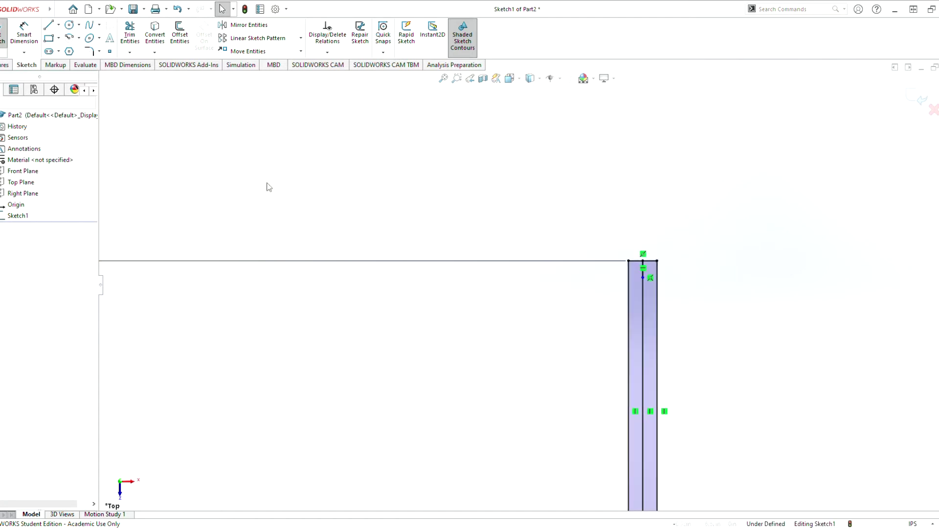
Step: Dimension the short line at the rectangle's top edge as 0.25 in, placing the dimension outside the rectangle
click(27, 42)
click(608, 269)
click(609, 275)
click(671, 274)
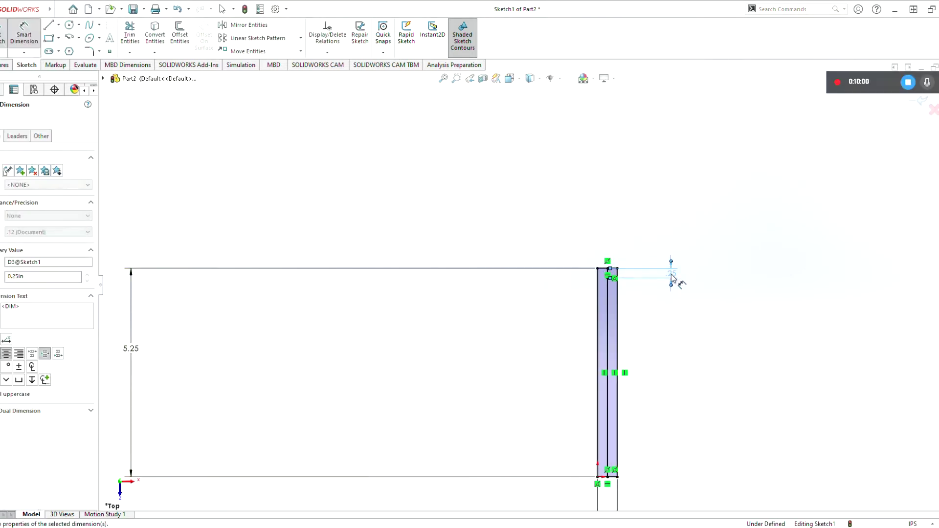
Step: Dimension the short line at the rectangle's bottom edge as 0.25 in, placing the dimension outside the rectangle
scroll(600, 477, down, 5)
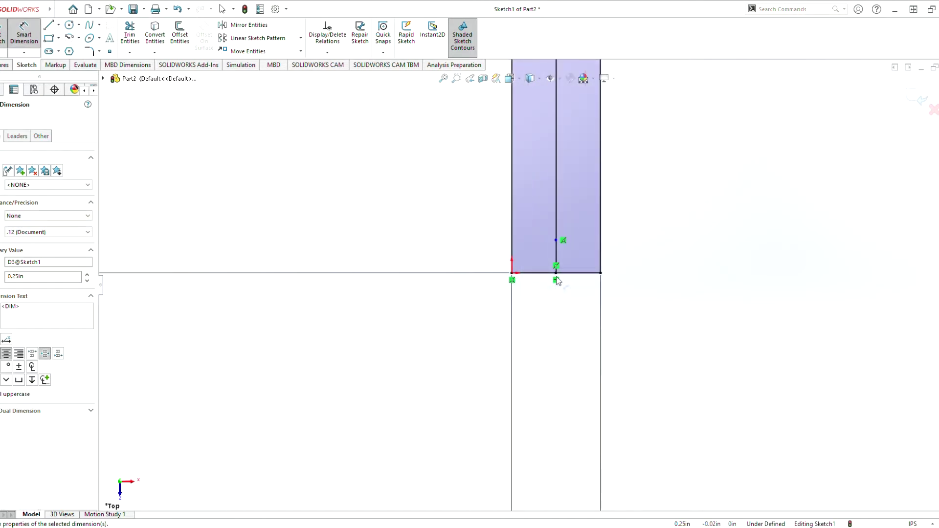
click(556, 279)
click(557, 241)
click(680, 257)
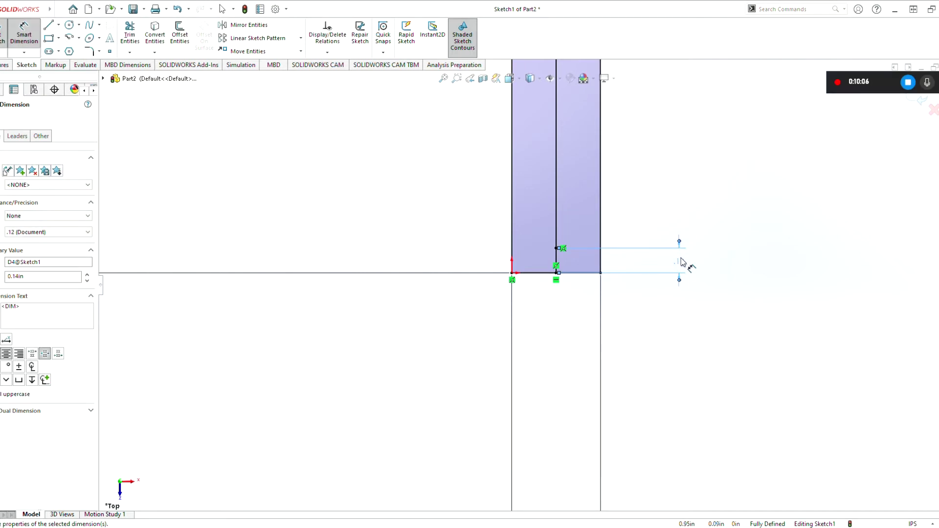
text(.25)
key(Return)
Step: Sketch a circle centered on the upper endpoint of the short line at the rectangle's bottom end
click(69, 25)
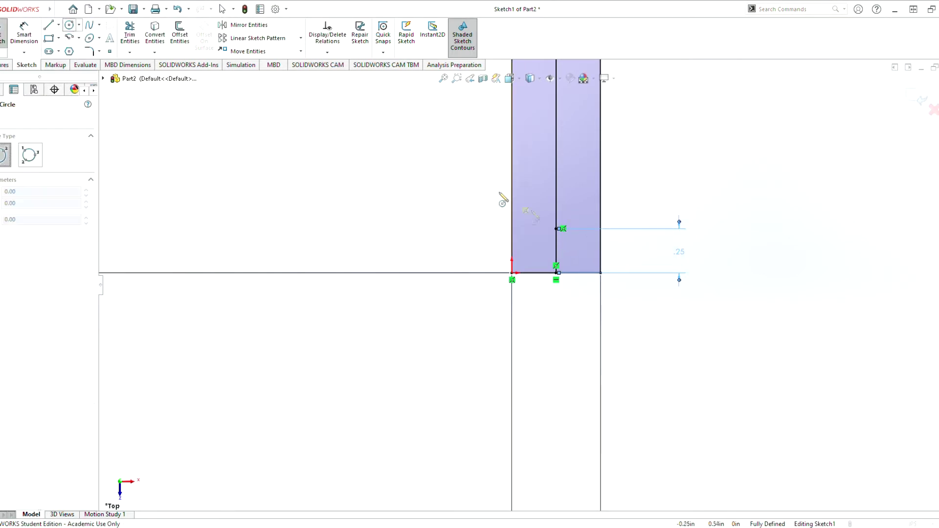
click(556, 229)
click(554, 206)
key(Escape)
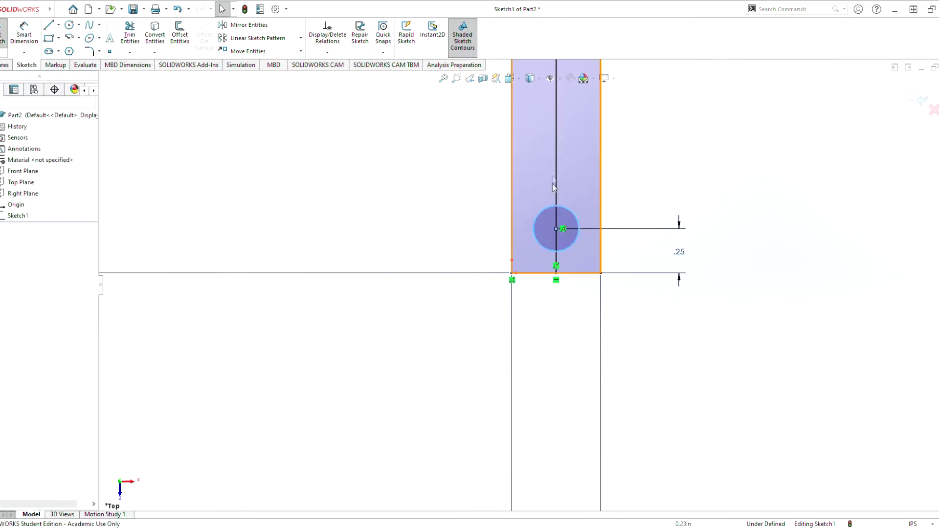
Step: Sketch a circle about 0.33 in in diameter, centered on the lower endpoint of the short line at the rectangle's top end
scroll(548, 176, up, 12)
scroll(528, 119, down, 6)
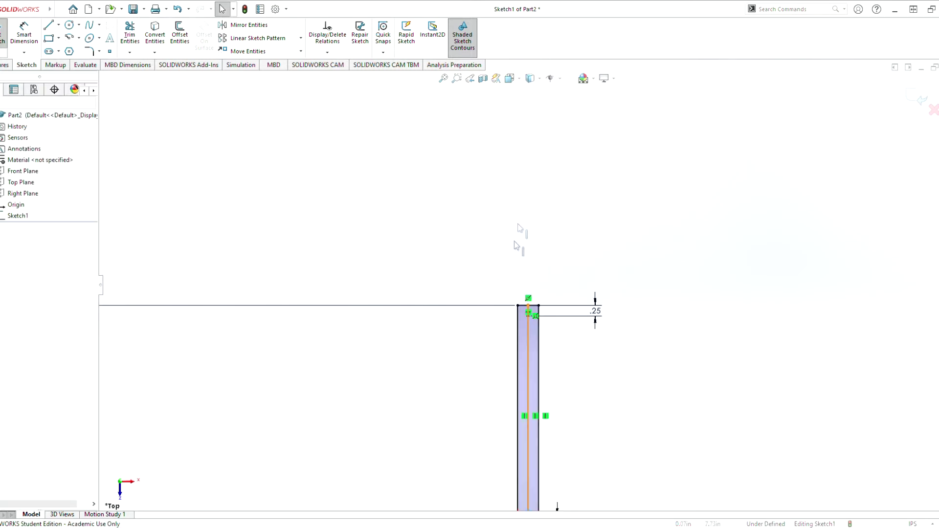
click(69, 25)
scroll(528, 381, down, 4)
click(523, 303)
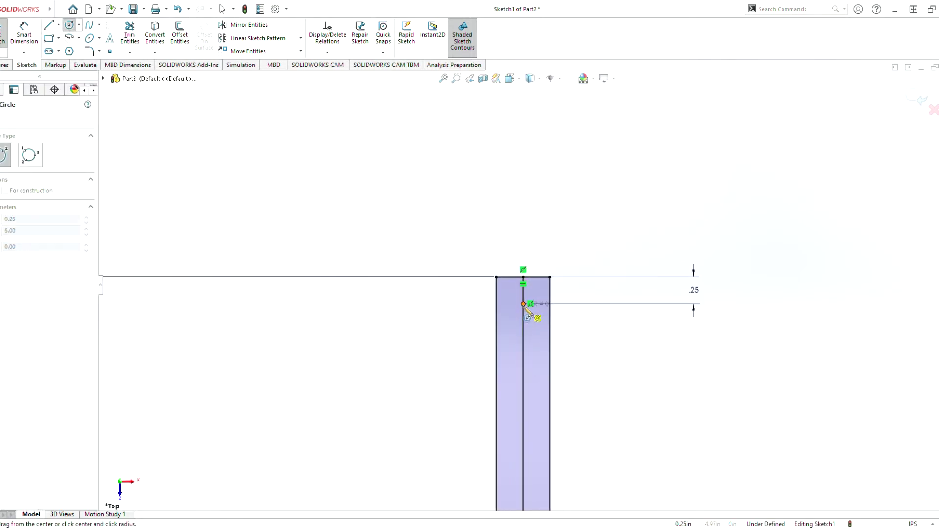
click(529, 318)
key(Escape)
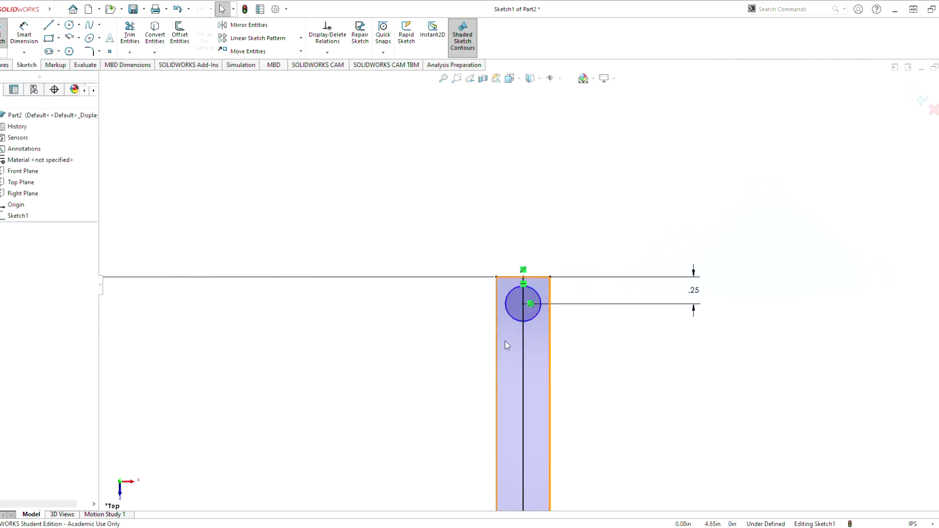
Step: Apply an Equal relation between the top and bottom circles
click(535, 317)
scroll(534, 320, up, 8)
scroll(522, 417, down, 5)
scroll(516, 406, down, 2)
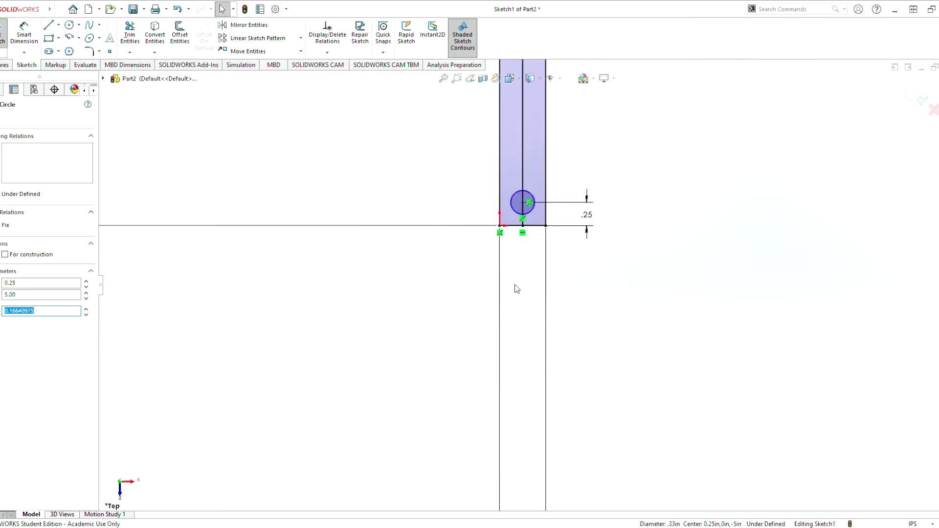
ctrl+click(529, 214)
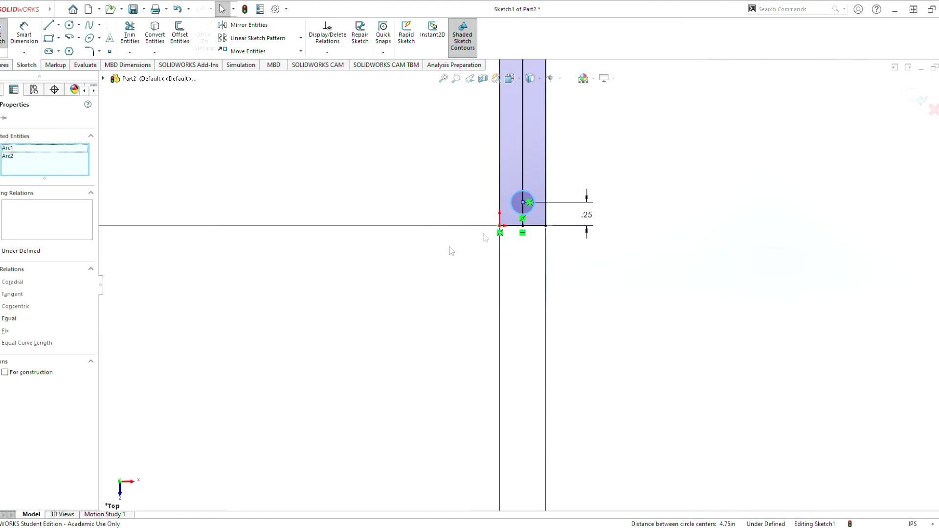
click(10, 319)
Step: Dimension the bottom circle's diameter as 0.25 in, placing the dimension outside the rectangle
click(31, 39)
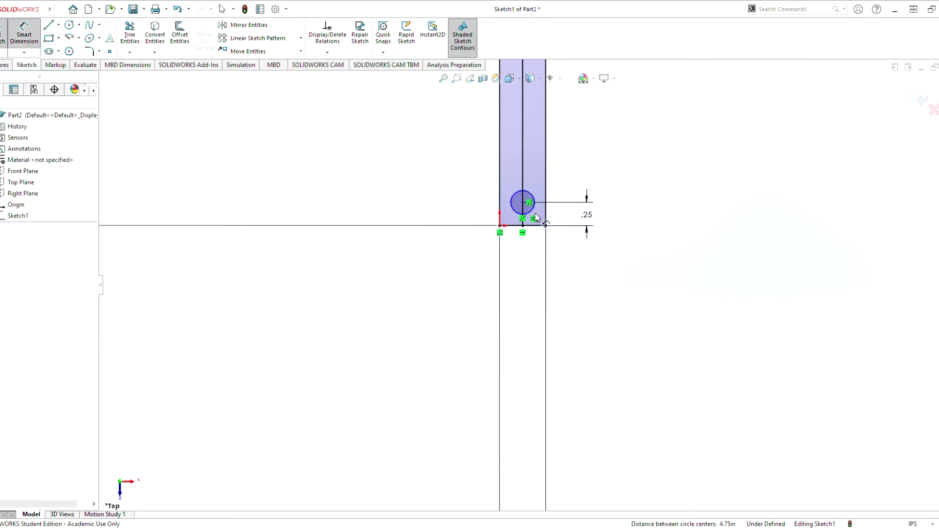
click(530, 213)
click(685, 334)
text(.25in)
key(Return)
scroll(549, 231, up, 5)
scroll(549, 231, up, 3)
scroll(541, 162, down, 4)
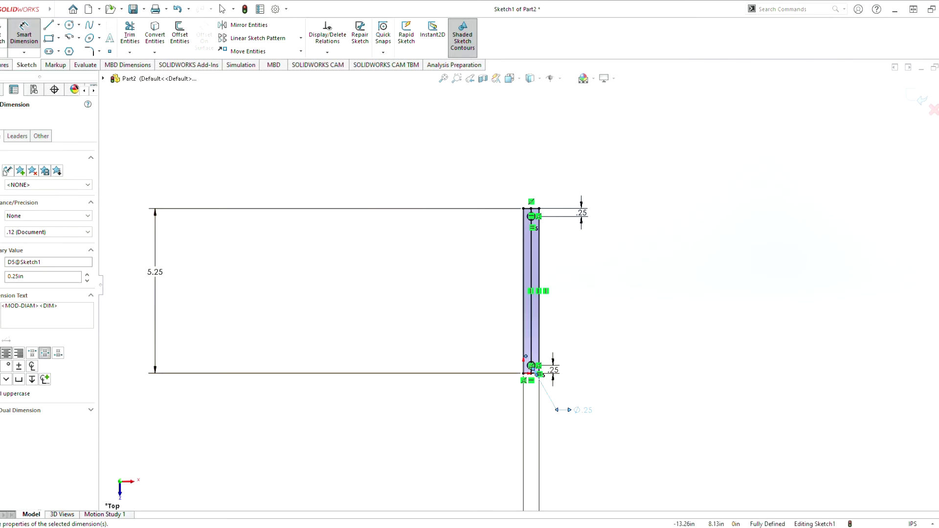
Step: Exit the sketch and extrude both halves of the rectangle around the holes, blind to a depth of 1.25 in
click(4, 31)
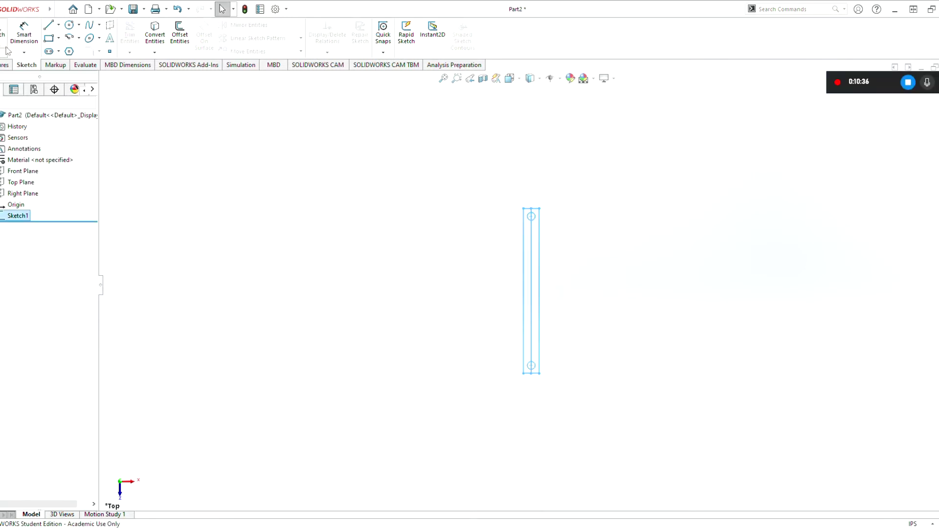
click(6, 65)
click(7, 33)
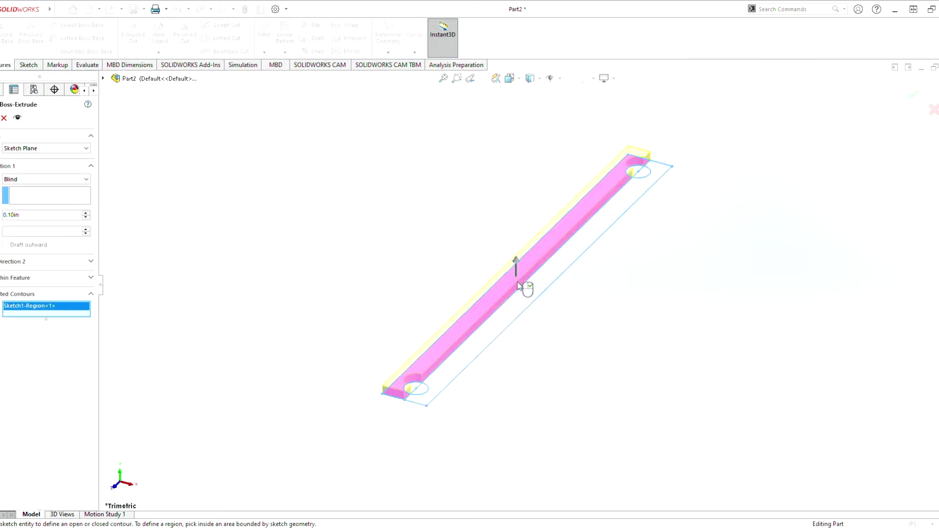
click(511, 323)
mouse_move(443, 252)
middle_down()
mouse_move(474, 335)
mouse_move(548, 356)
mouse_move(338, 336)
middle_up()
double_click(15, 214)
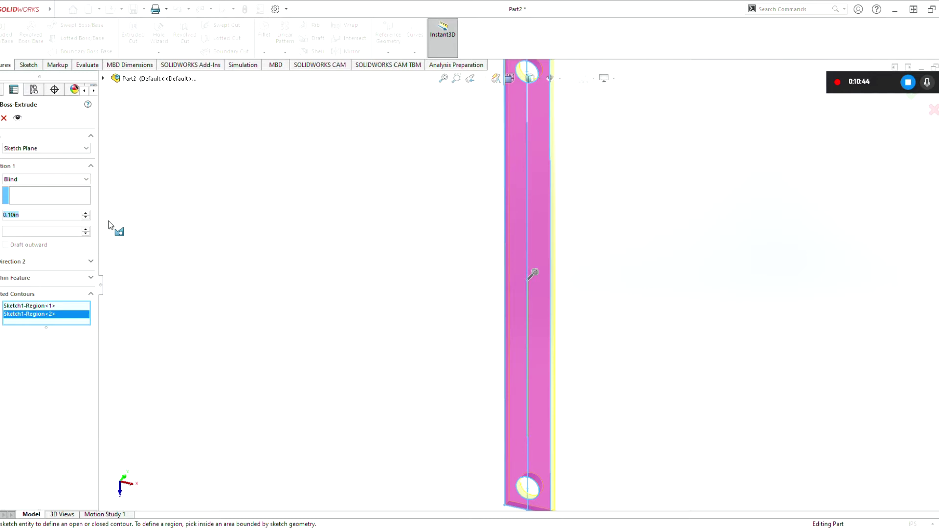
text(1.25)
key(Return)
middle_drag(256, 314, 641, 357)
click(0, 120)
Step: Save the part as Spacer and create a new part document
middle_drag(635, 301, 394, 339)
middle_drag(557, 350, 773, 369)
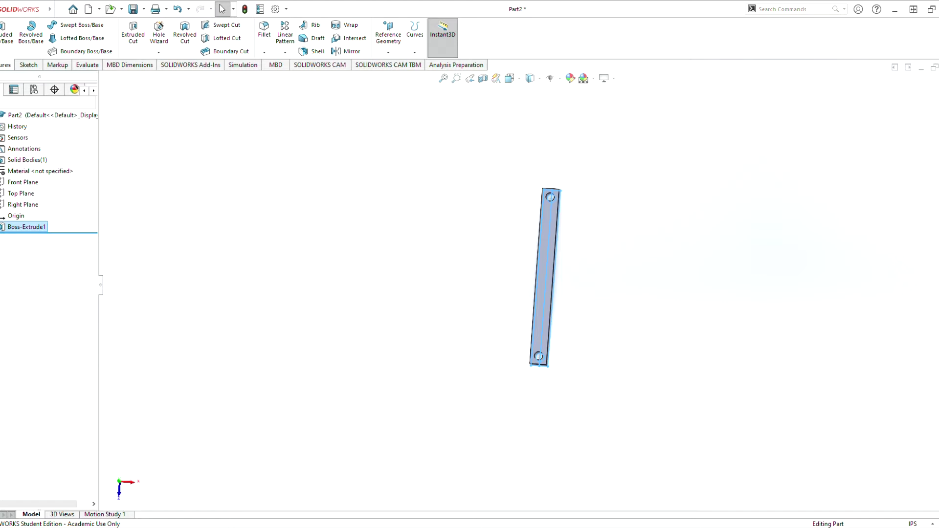
middle_drag(518, 259, 440, 249)
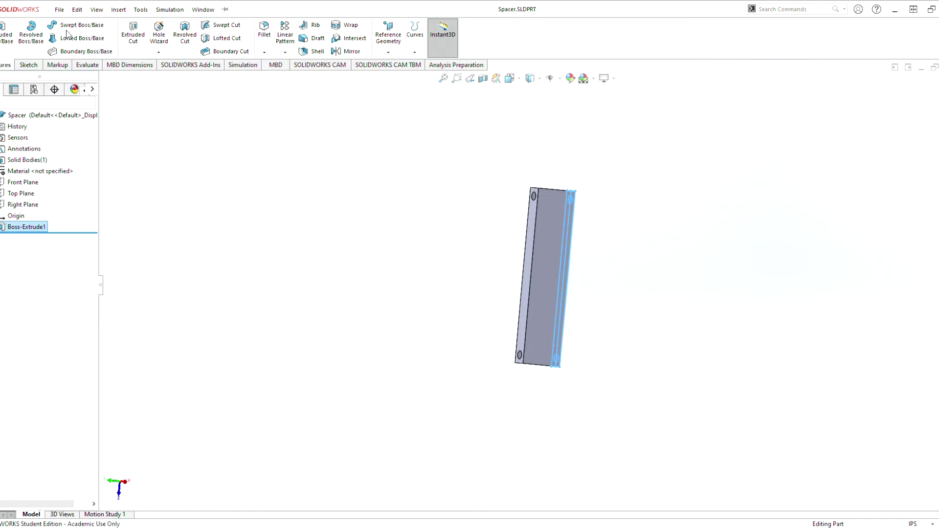
key(ctrl+n)
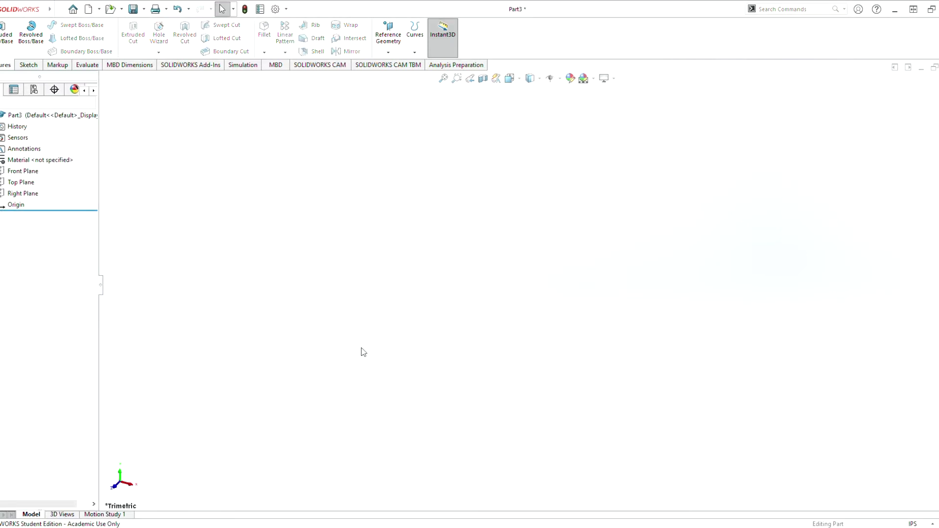
click(22, 65)
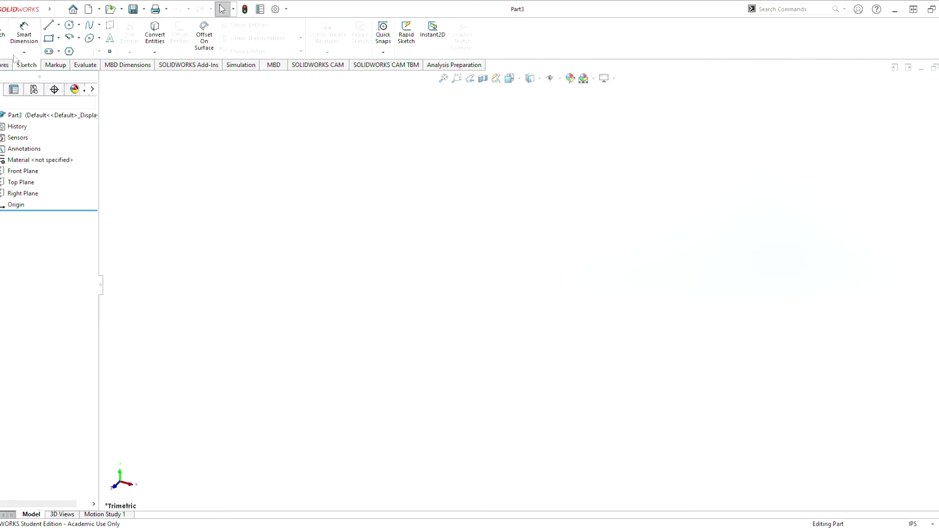
click(4, 39)
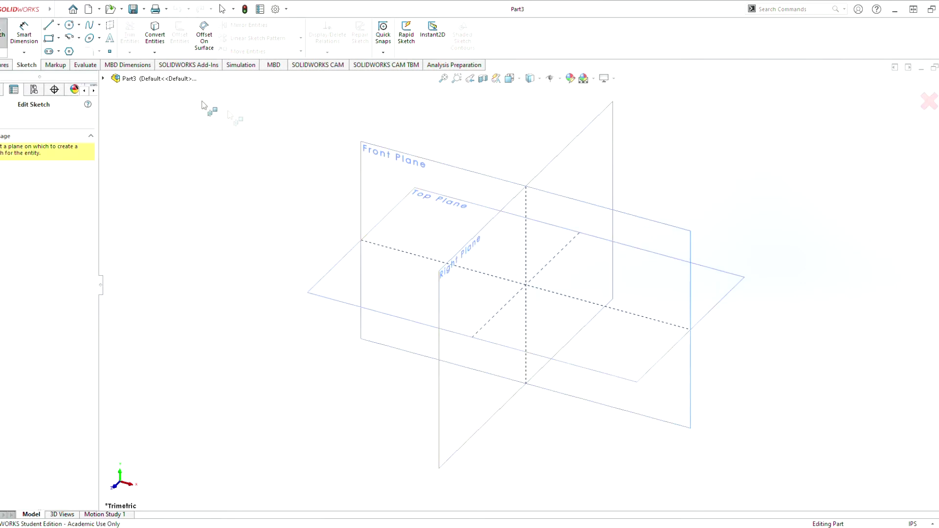
key(Escape)
Step: Start an extruded boss on the Top Plane and sketch a six-sided polygon about 0.79 in across flats, centered on the origin
click(8, 65)
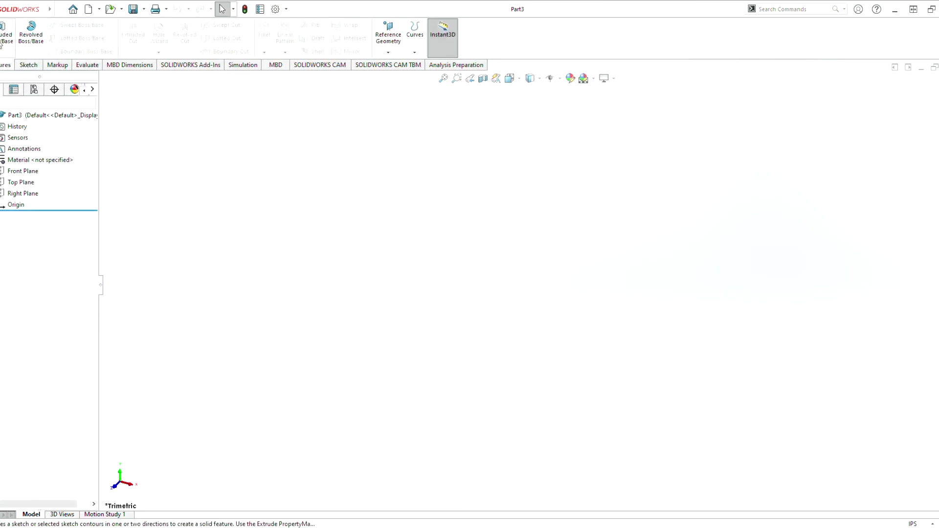
click(1, 45)
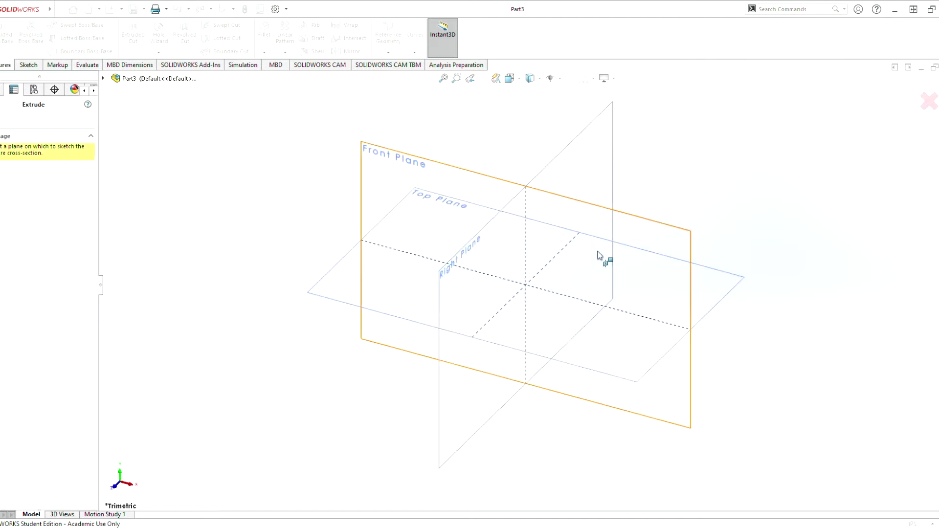
click(611, 352)
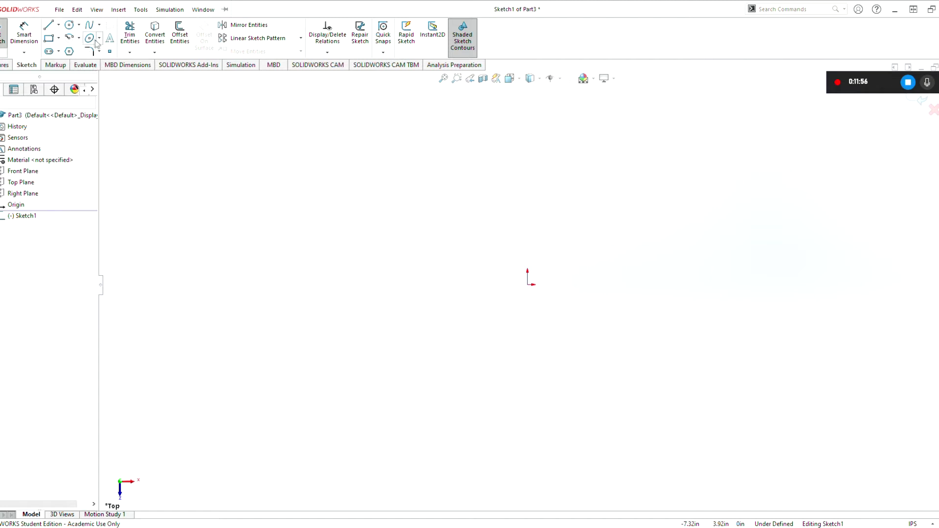
click(69, 52)
click(528, 284)
click(550, 277)
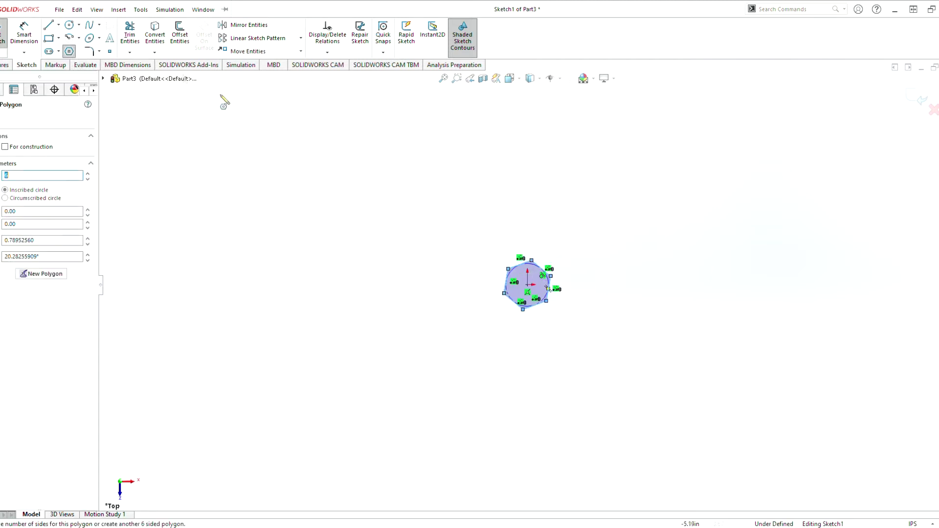
Step: Dimension the distance between two opposite sides of the hexagon as 0.50 in
click(24, 34)
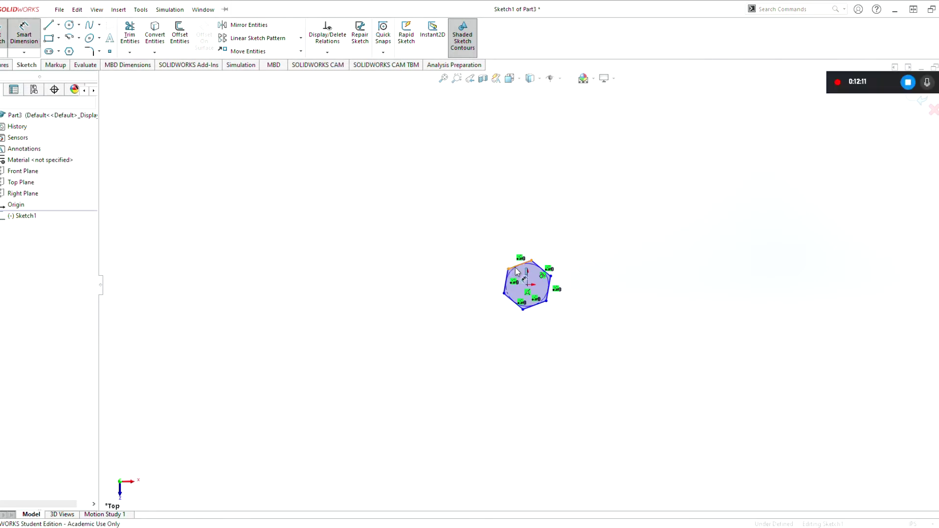
click(535, 305)
click(441, 322)
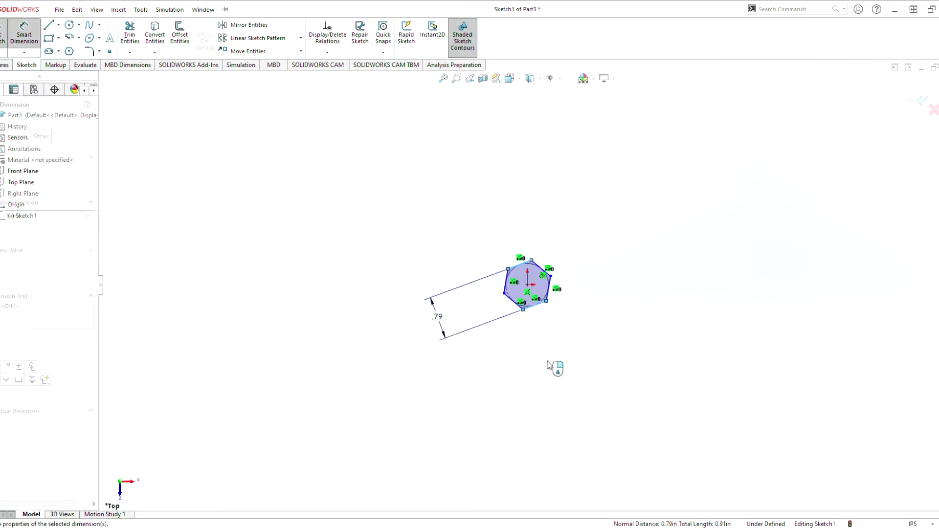
text(.5)
key(Return)
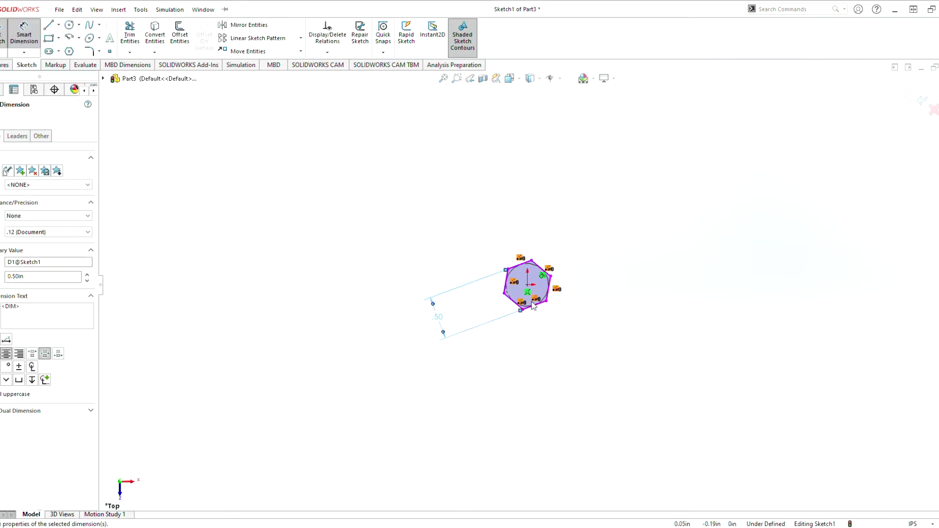
Step: Exit the sketch and extrude the hexagon blind to a depth of 5 in
middle_drag(423, 239, 510, 240)
middle_drag(421, 187, 327, 185)
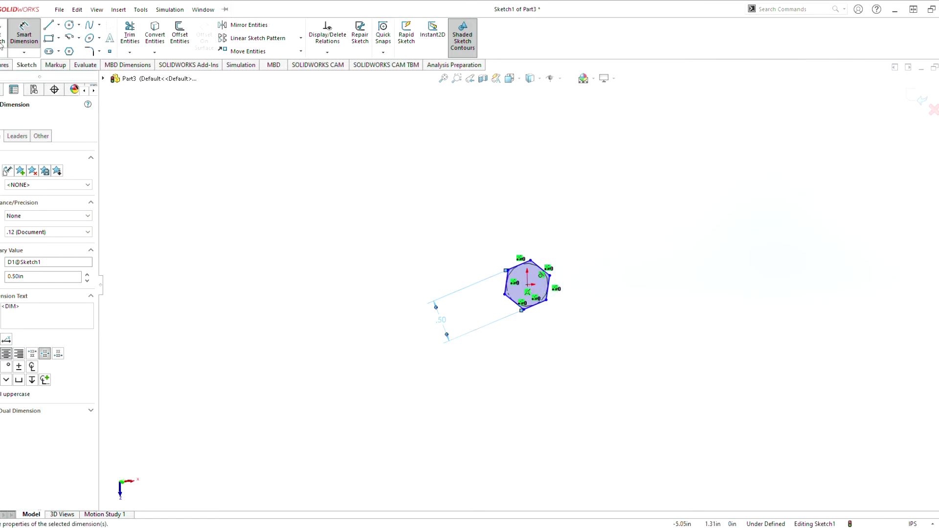
click(1, 44)
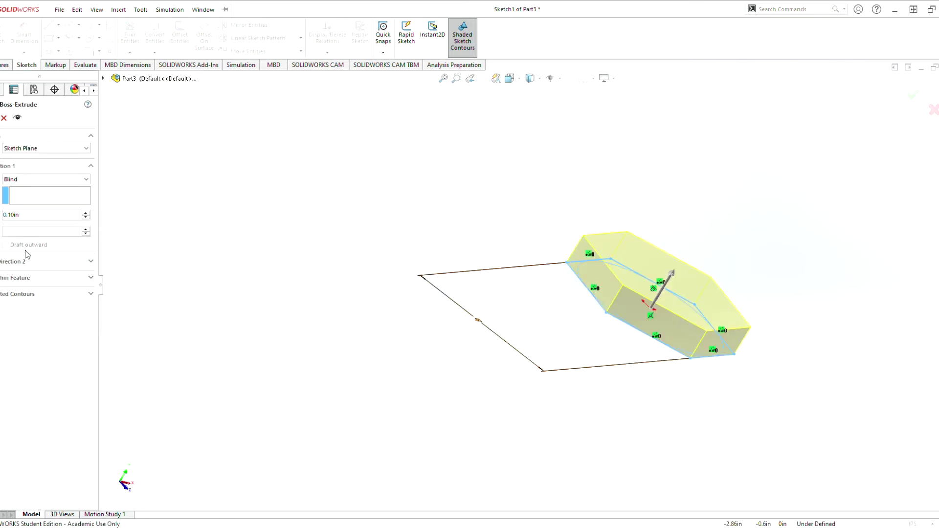
text(5)
key(Return)
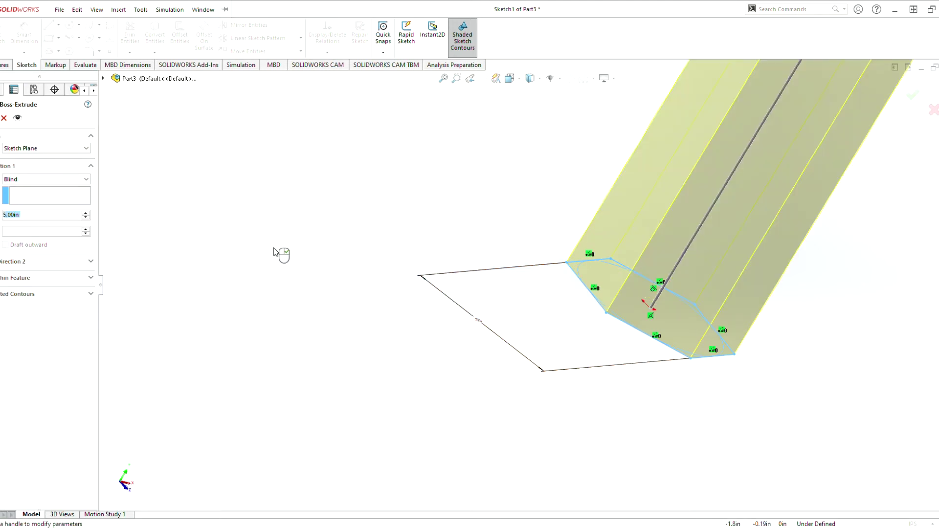
scroll(538, 277, up, 5)
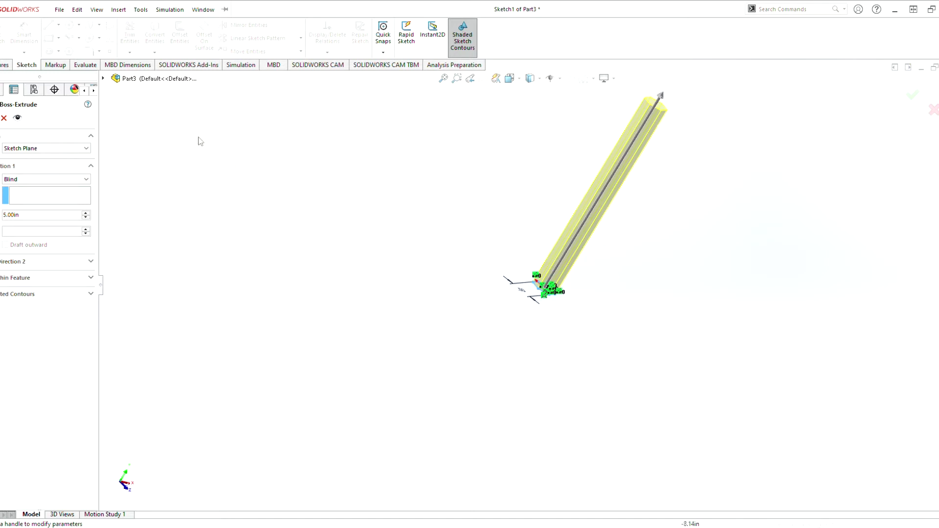
click(0, 118)
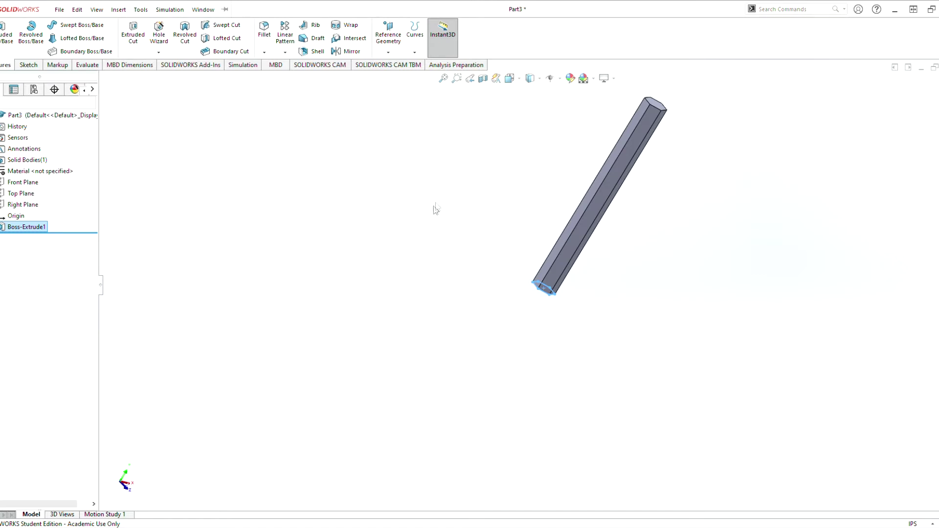
Step: Save the hexagonal shaft part as Half_inch_Hex_Shaft
click(698, 387)
middle_drag(687, 311, 618, 315)
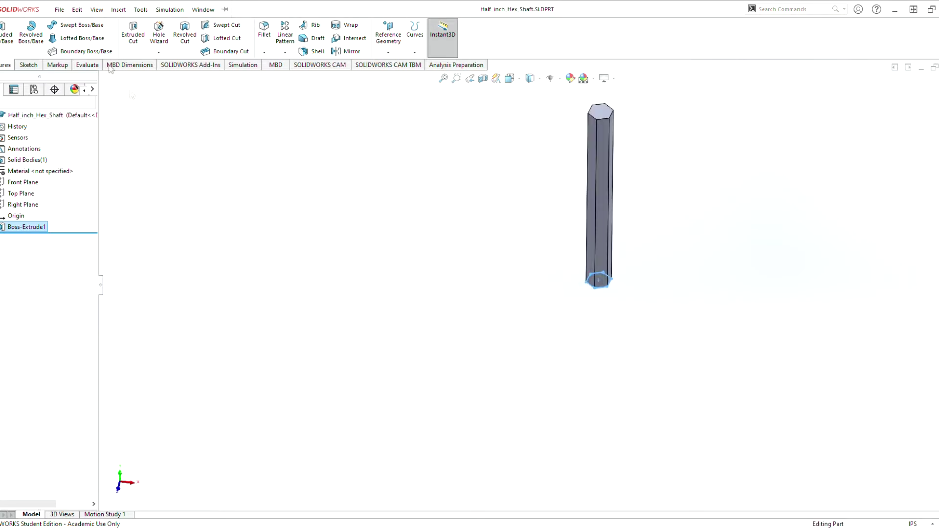
Step: Create a new part document
click(61, 13)
click(70, 25)
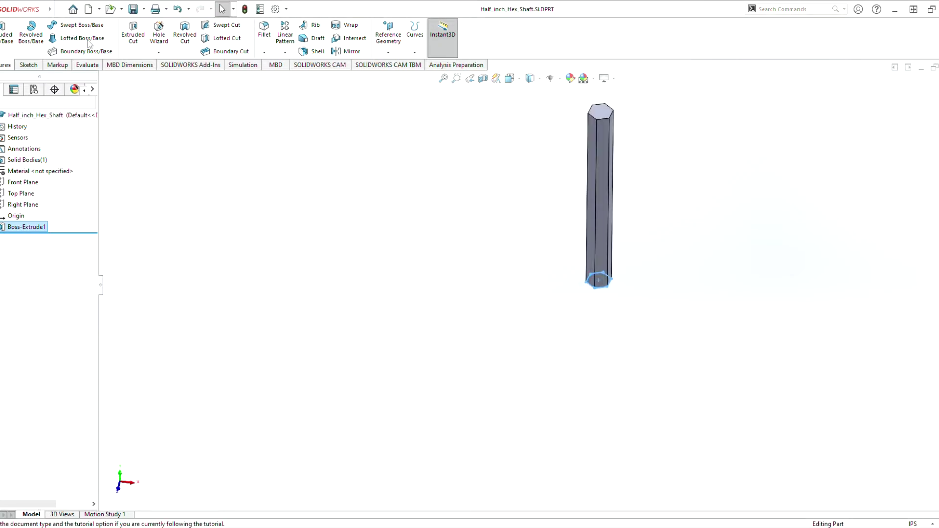
click(385, 397)
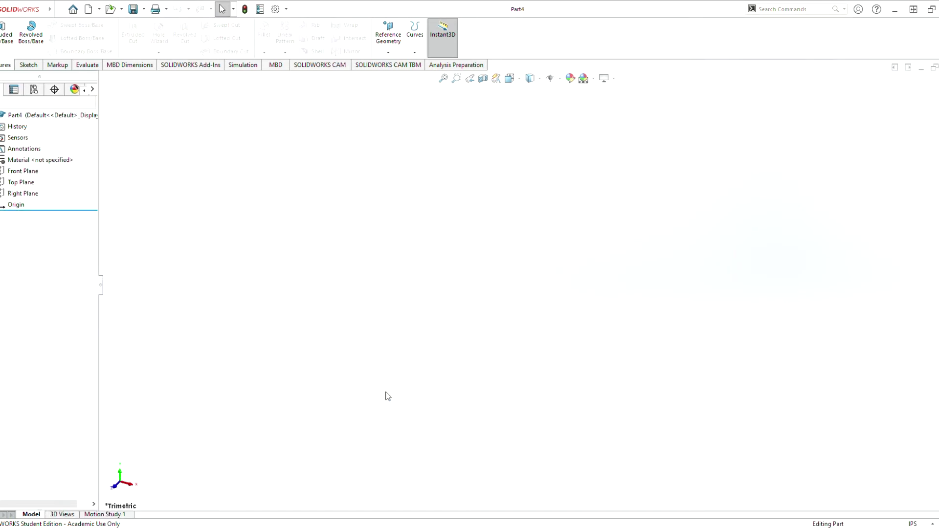
Step: Start an extruded boss on the Top Plane and sketch a circle about 1.52 in in diameter, centered on the origin
click(27, 69)
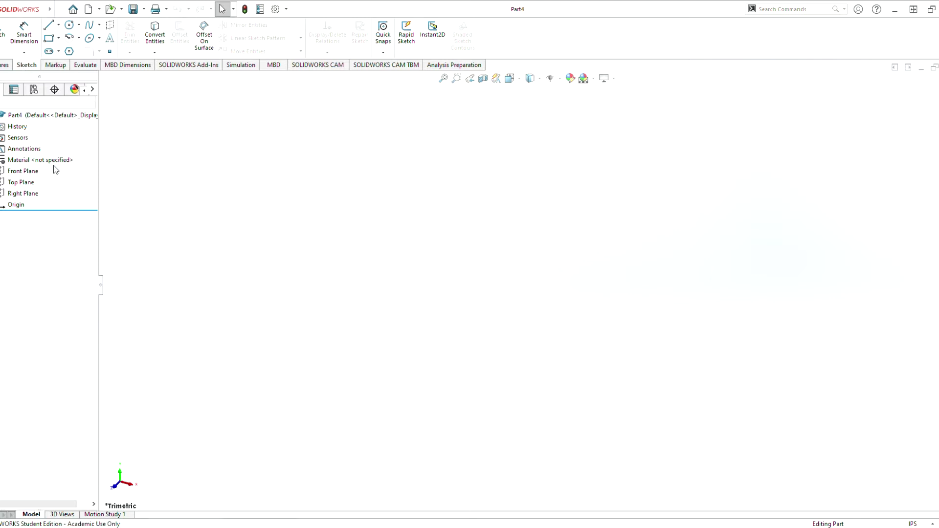
click(13, 68)
click(22, 68)
click(6, 67)
click(3, 40)
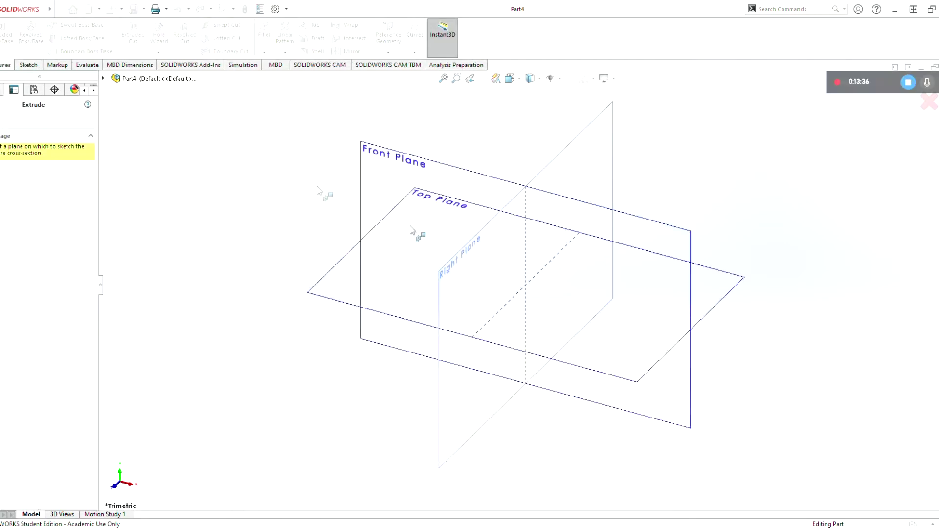
click(591, 331)
click(69, 25)
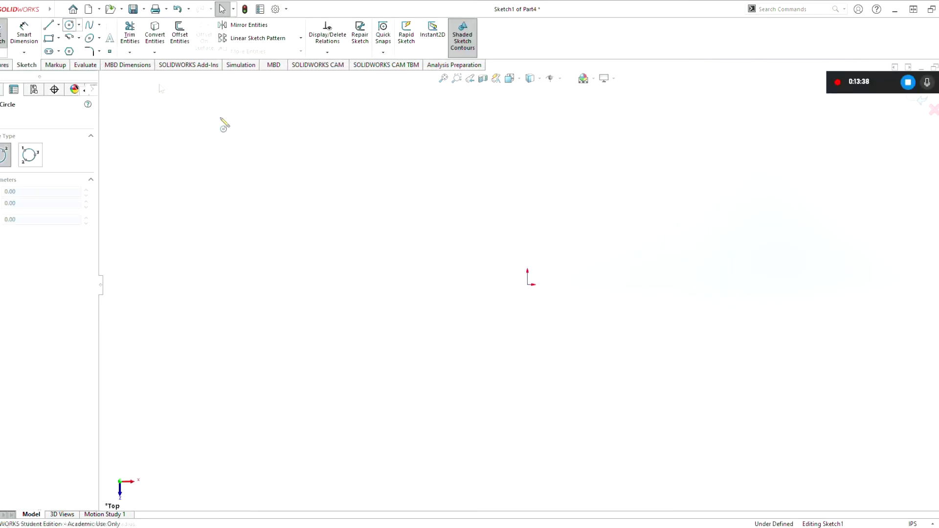
drag(527, 284, 549, 247)
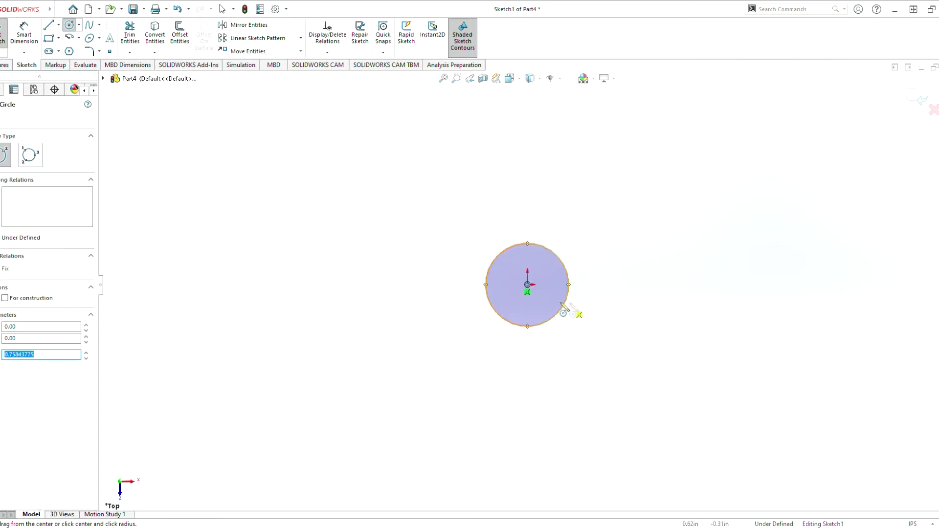
Step: Dimension the circle's diameter as 0.75 in
click(16, 42)
click(557, 316)
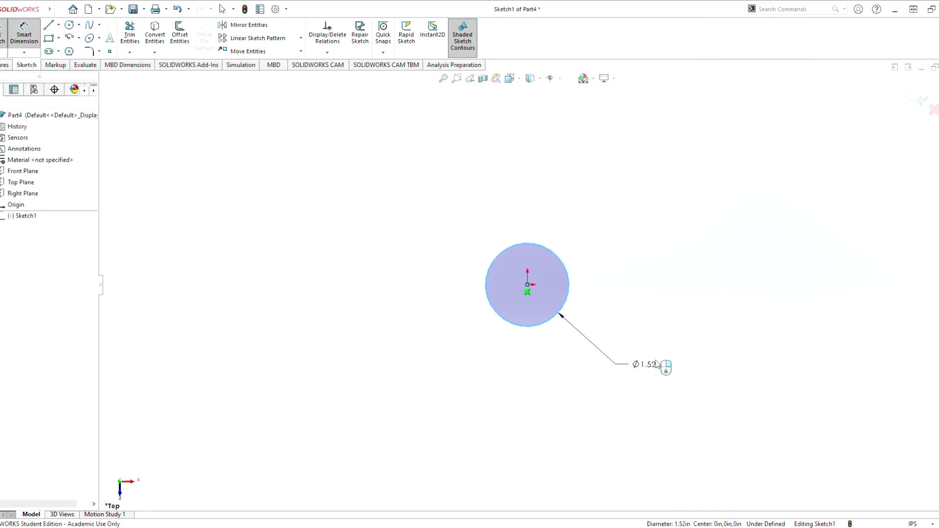
click(657, 364)
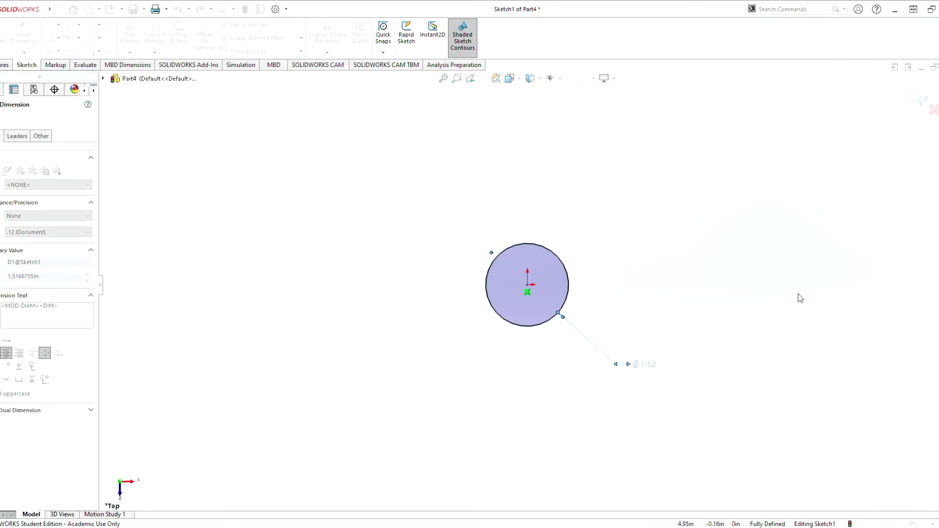
text(0.75)
key(Return)
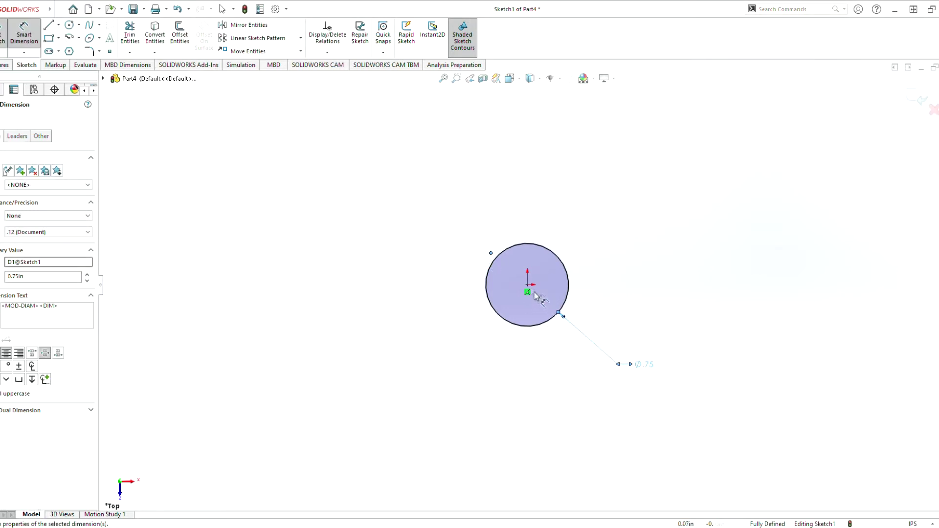
Step: Exit the sketch and extrude the circle blind to a depth of 0.25 in
scroll(529, 288, down, 5)
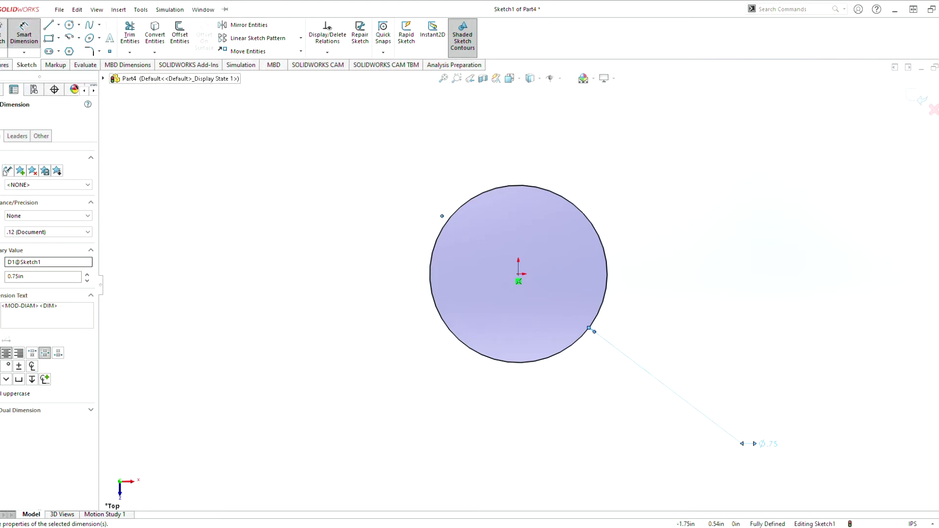
click(4, 44)
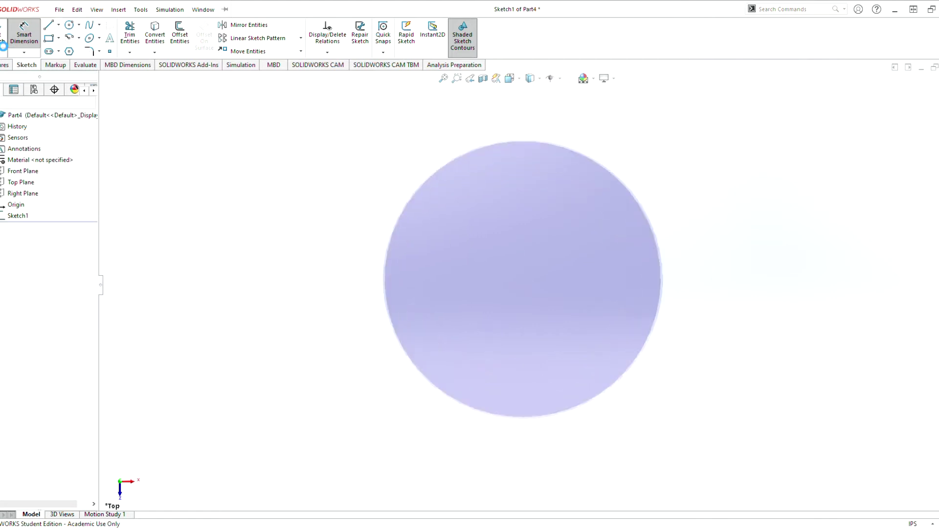
click(18, 216)
key(BackSpace)
key(BackSpace)
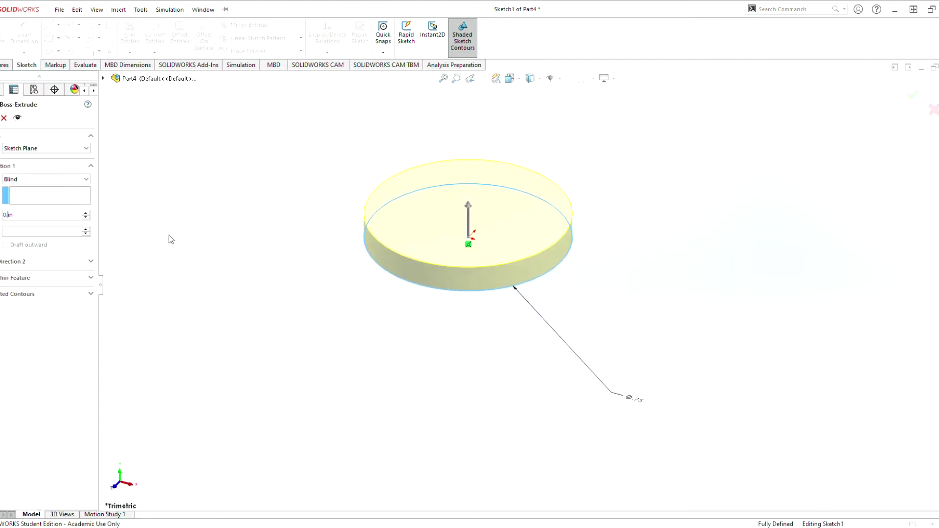
text(25)
key(Return)
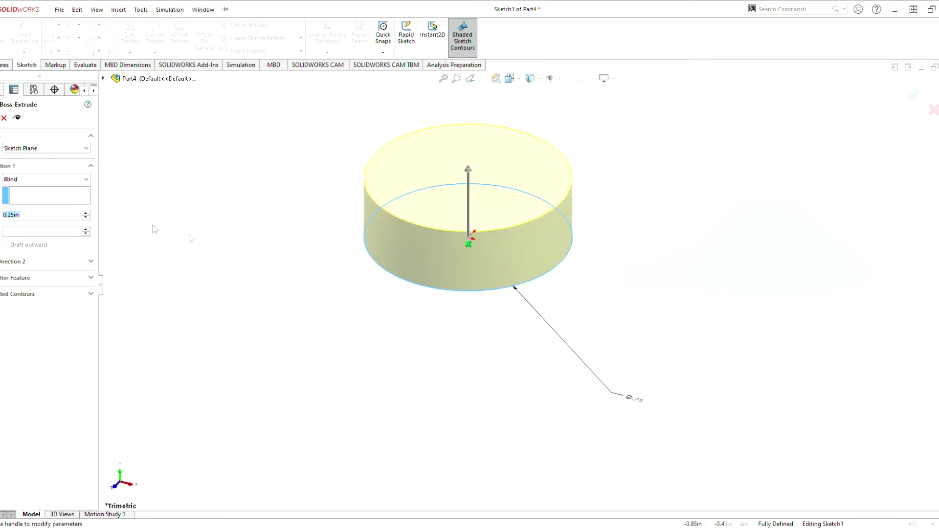
key(Return)
scroll(420, 246, up, 3)
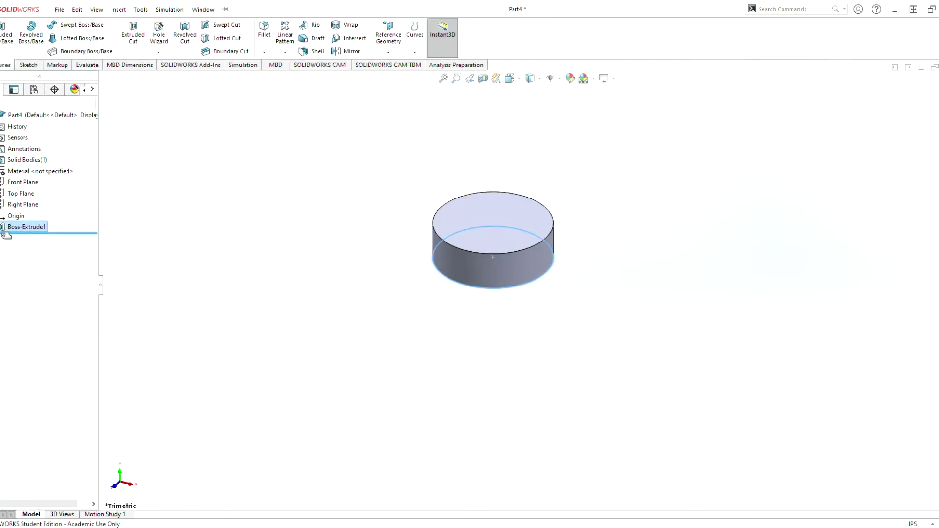
Step: Start a sketch on the disk's top face and draw a six-sided polygon about 0.18 in across flats, centered on the origin
click(28, 65)
click(3, 36)
click(497, 237)
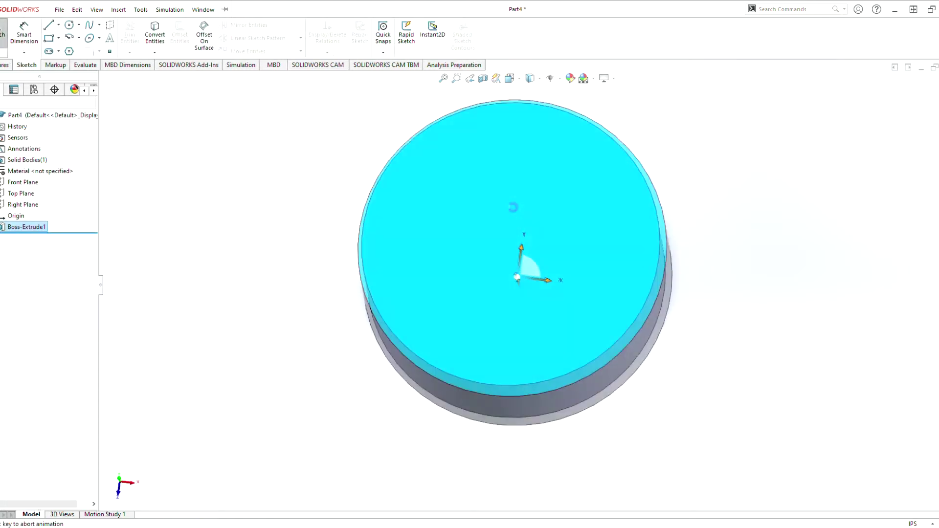
click(69, 51)
click(527, 284)
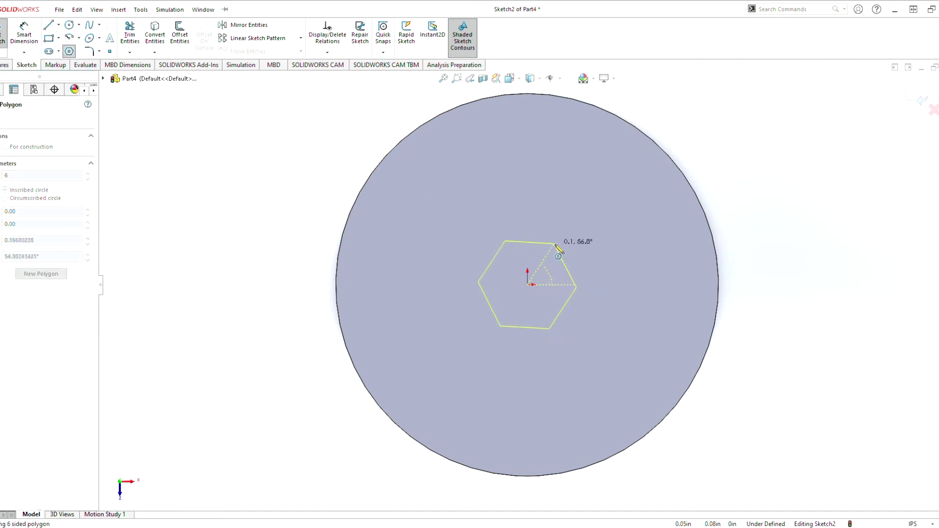
click(557, 239)
Step: Dimension the distance between two opposite sides of the hexagon on the disk as 0.50 in
click(27, 35)
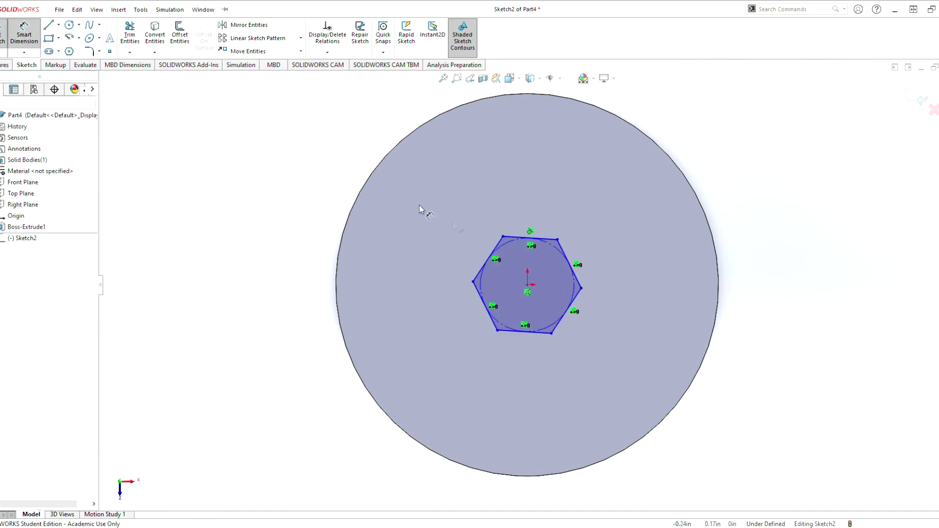
click(535, 240)
click(536, 335)
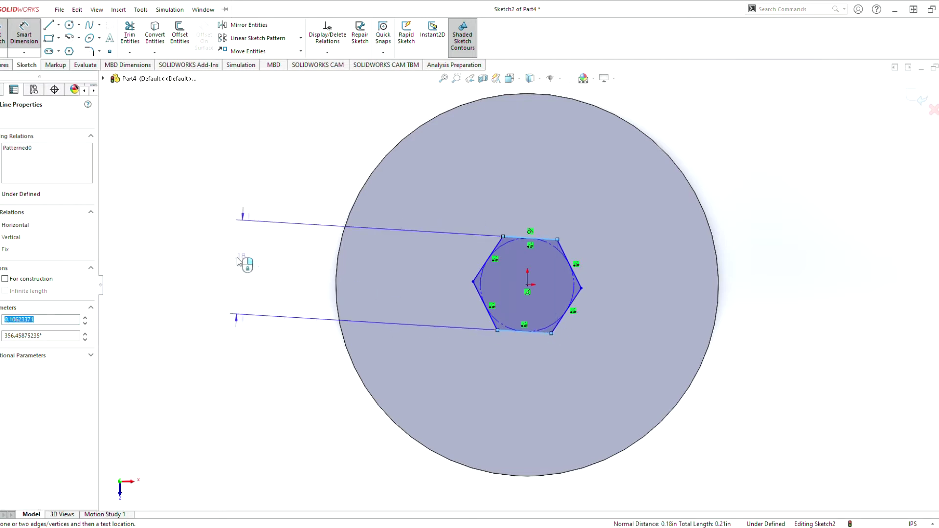
click(236, 275)
text(.5)
key(Return)
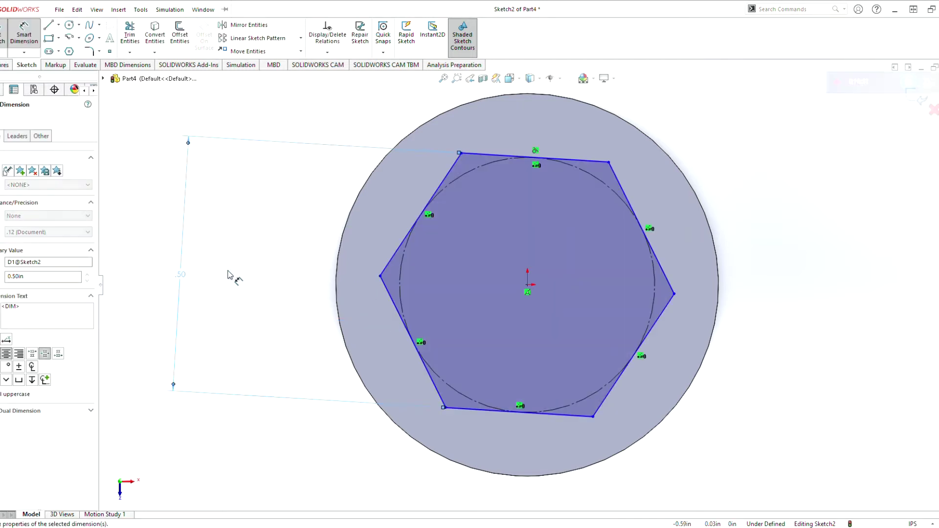
Step: Exit the hexagon sketch and start an extruded cut from it
scroll(523, 277, up, 2)
mouse_move(522, 276)
middle_down()
mouse_move(486, 294)
mouse_move(510, 351)
mouse_move(536, 373)
middle_up()
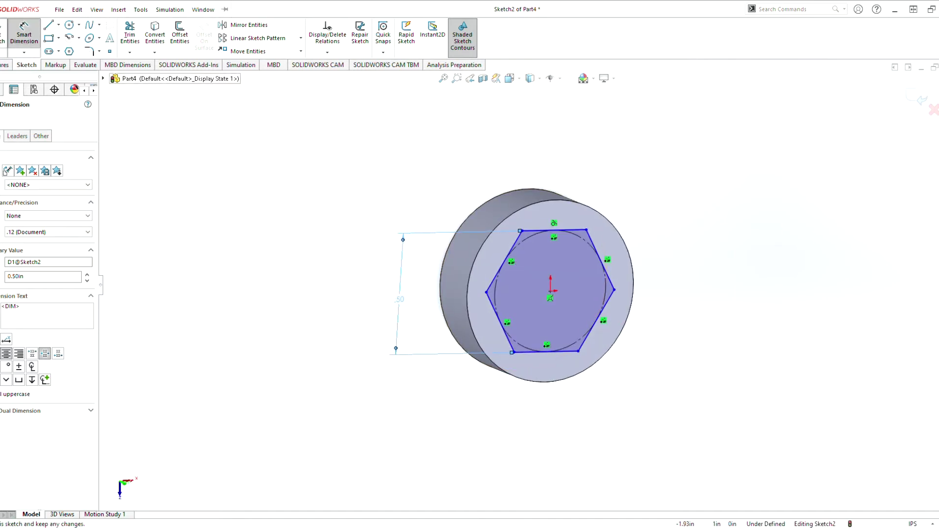
click(3, 34)
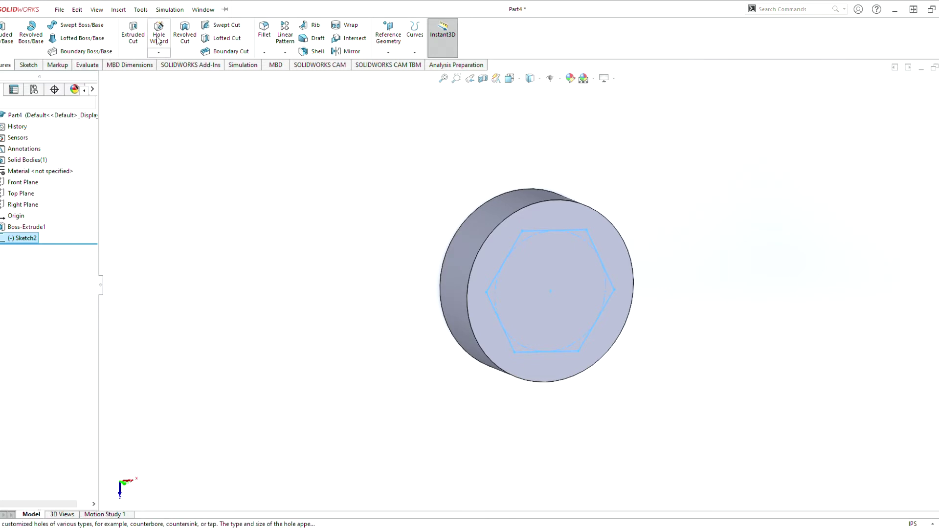
click(132, 44)
middle_drag(265, 213, 382, 259)
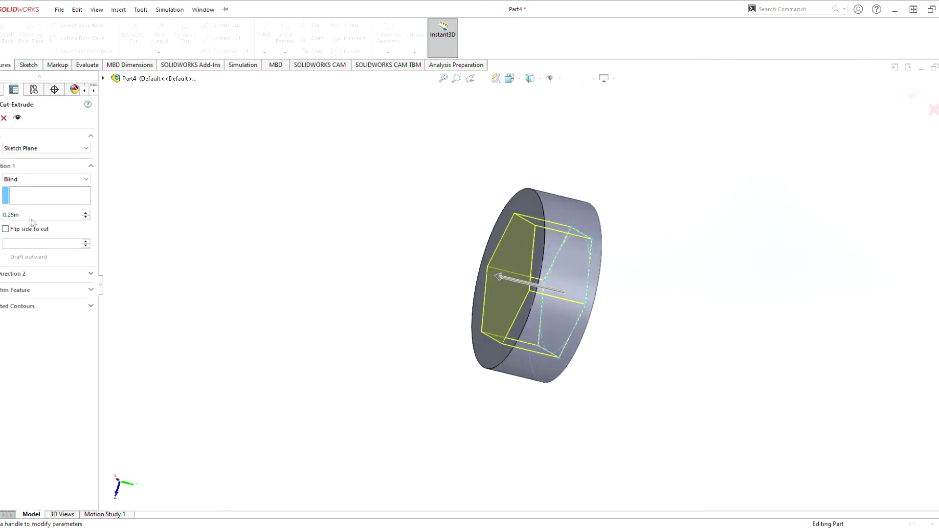
Step: Set the hexagonal cut's blind depth to 0.125 in
click(11, 216)
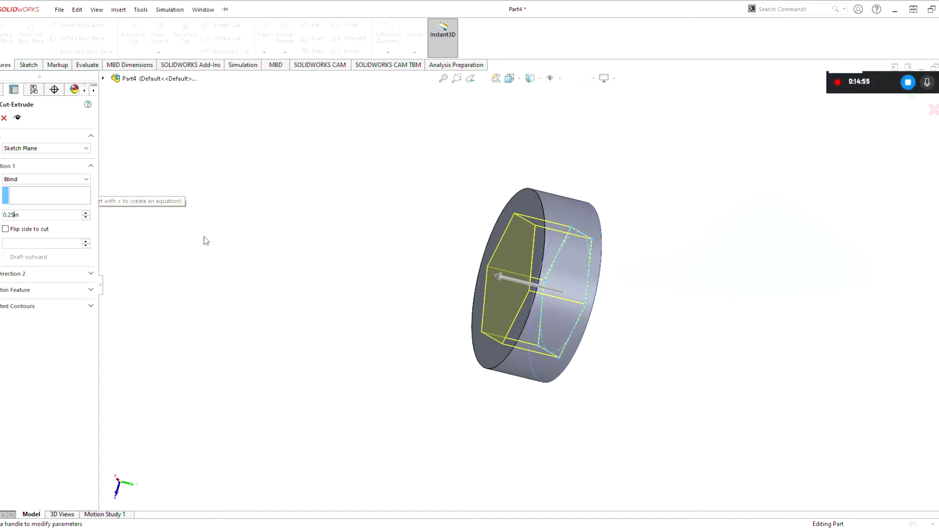
key(BackSpace)
key(BackSpace)
text(125)
middle_drag(390, 310, 464, 318)
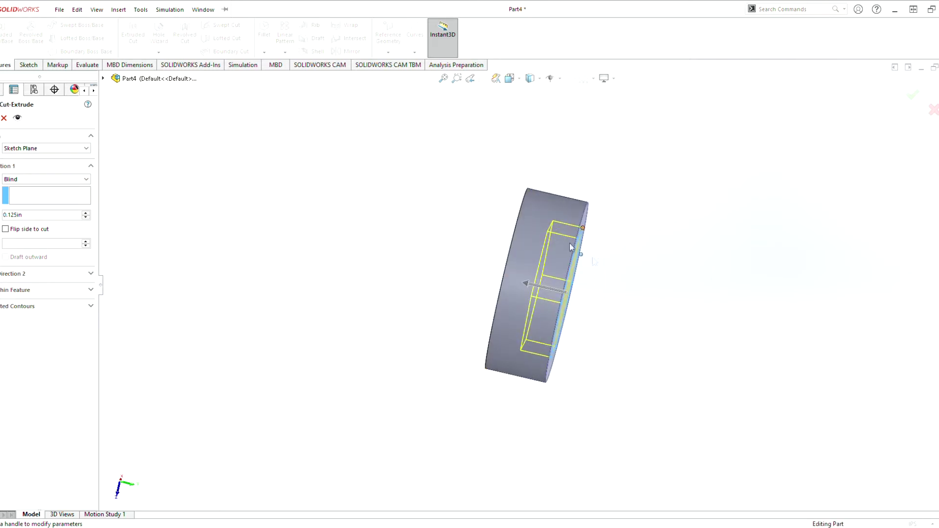
Step: Try the Through All end condition for the hexagonal cut, and return it to Blind
click(6, 182)
click(37, 201)
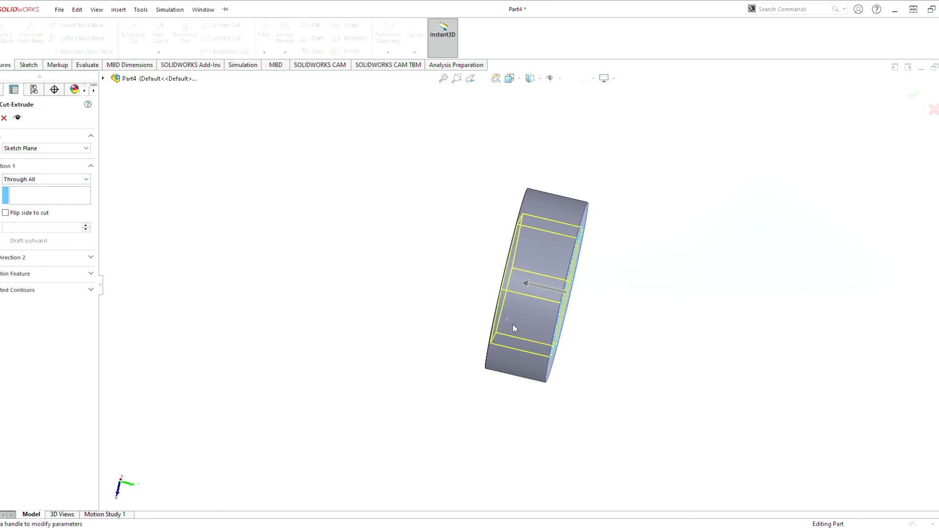
click(32, 190)
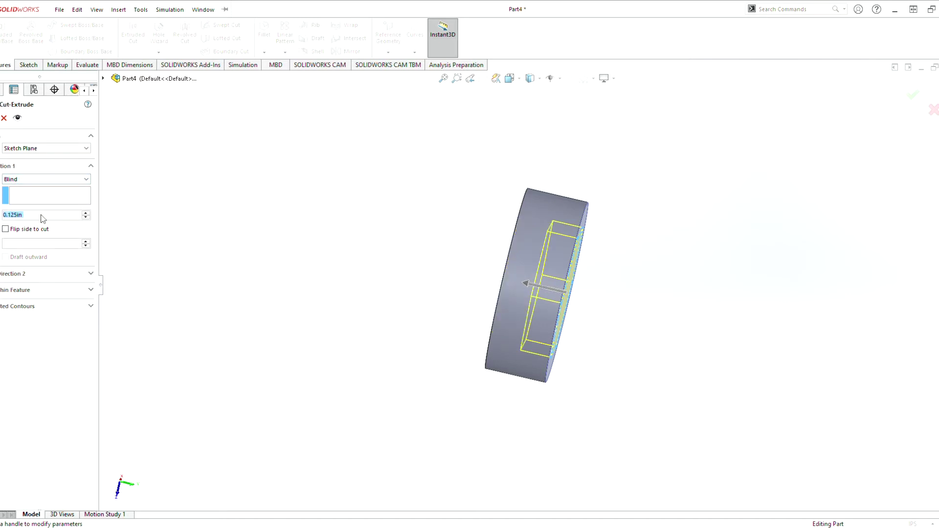
Step: Cut the hexagon blind to a depth of 0.25 in and save the part as Collar
click(16, 217)
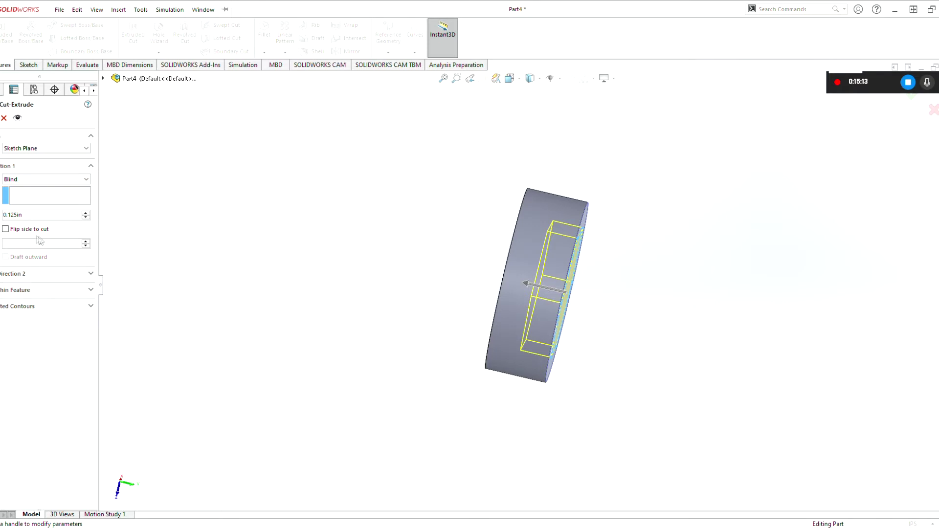
drag(17, 218, 8, 218)
text(25)
key(Return)
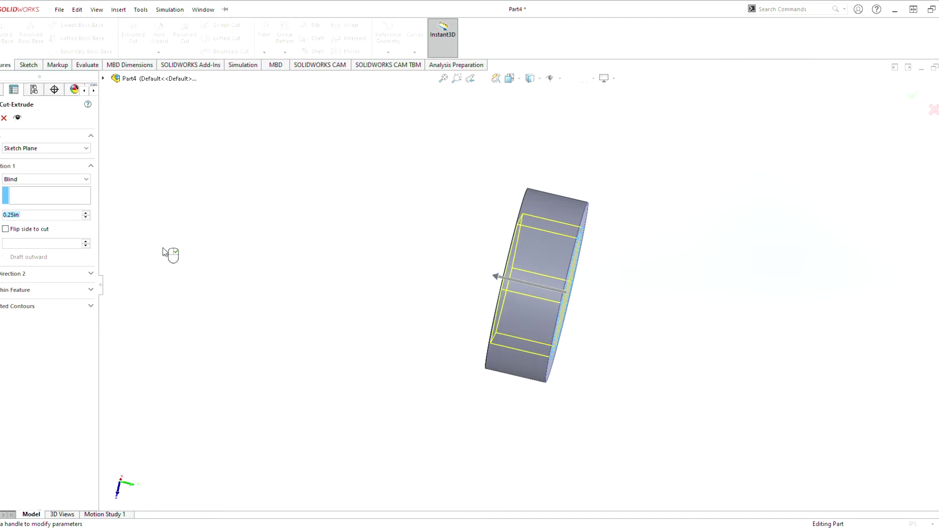
middle_drag(562, 340, 538, 266)
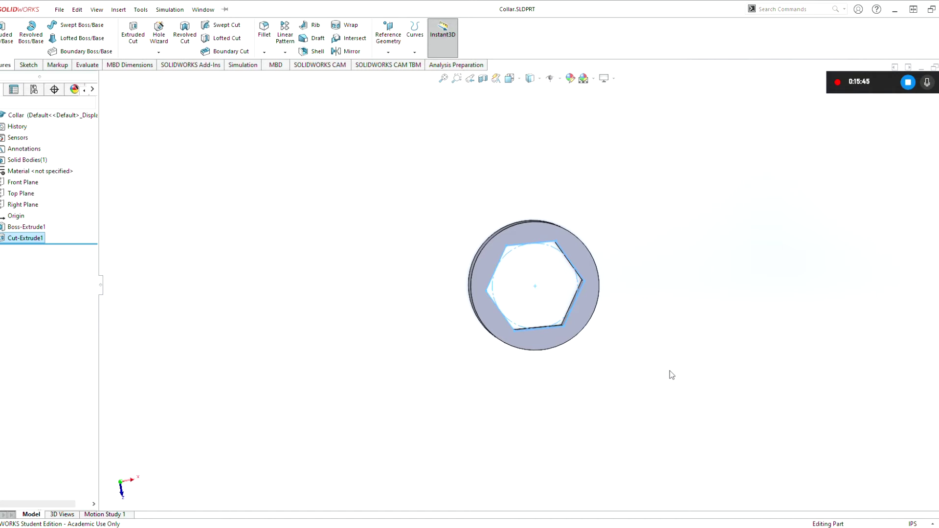
click(907, 82)
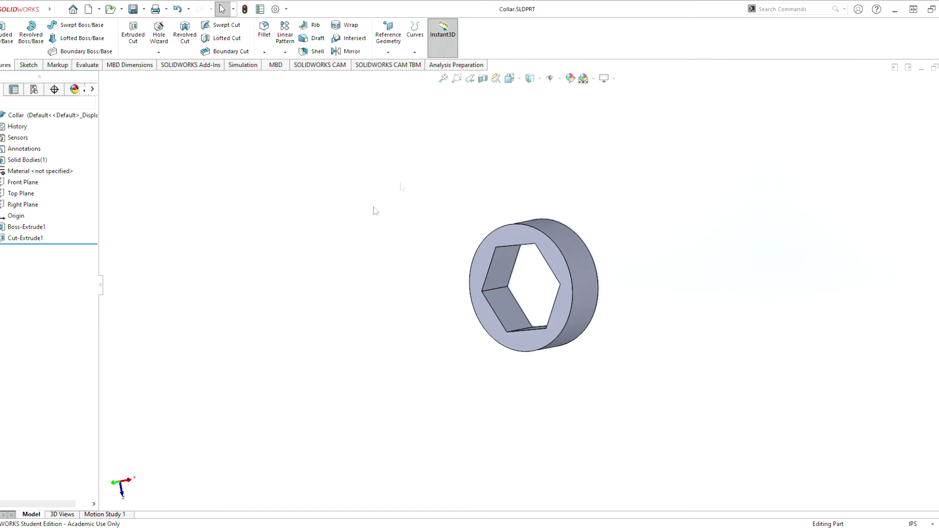
middle_drag(563, 158, 379, 321)
middle_drag(495, 299, 563, 279)
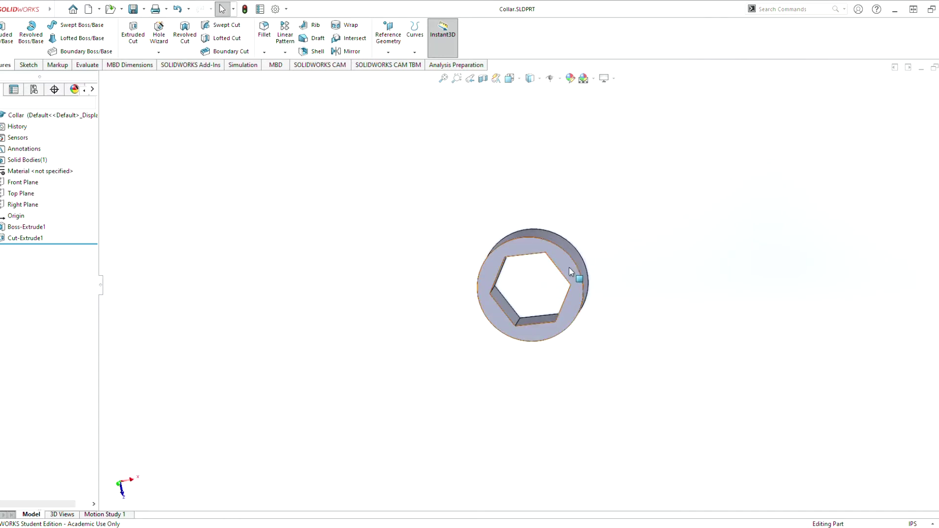
middle_drag(568, 264, 506, 278)
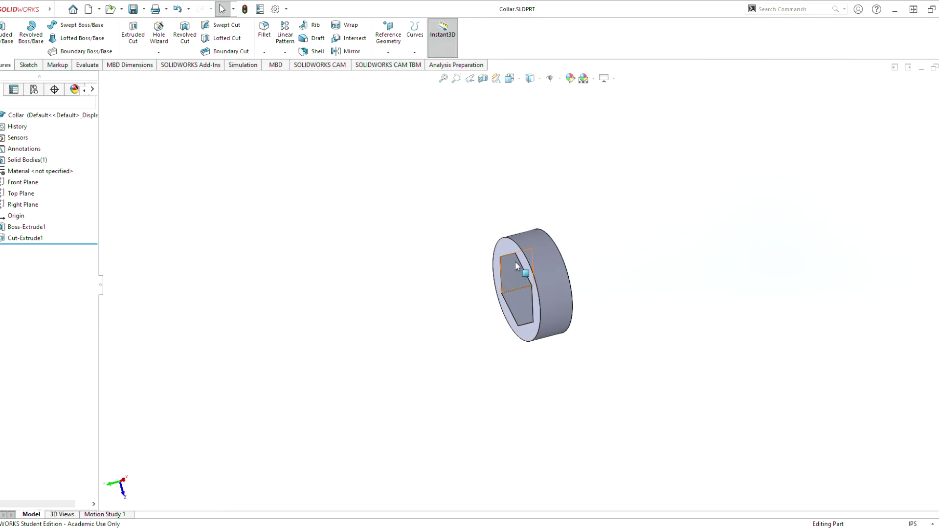
middle_drag(515, 260, 641, 282)
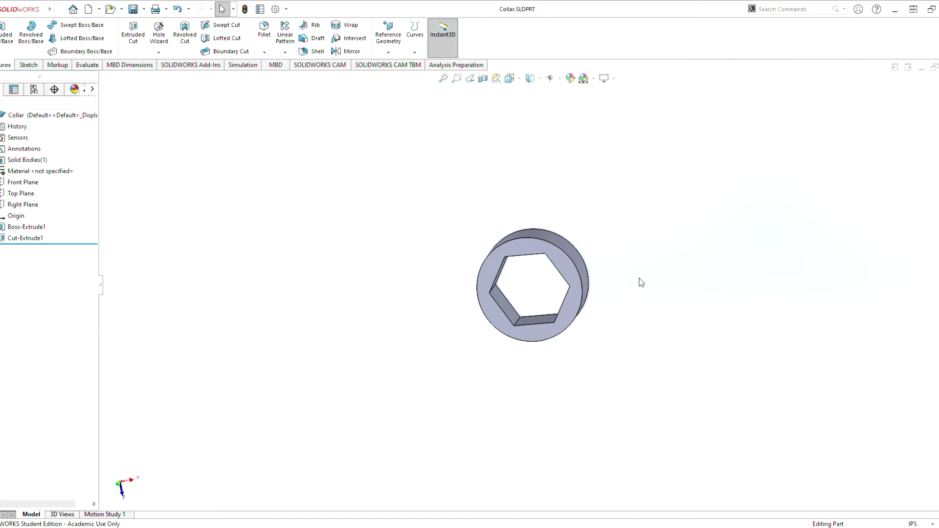
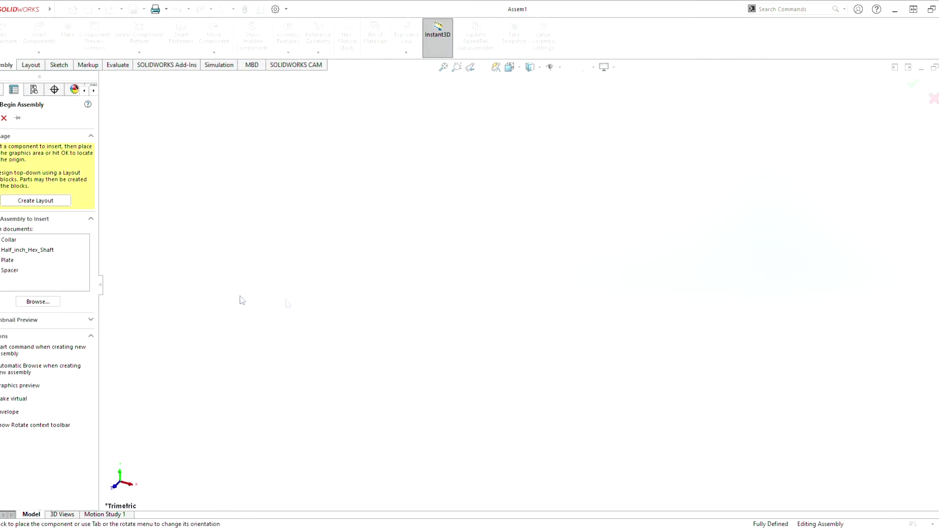
Step: Keep the component insertion command active and place two copies of Plate, one above the other
click(17, 118)
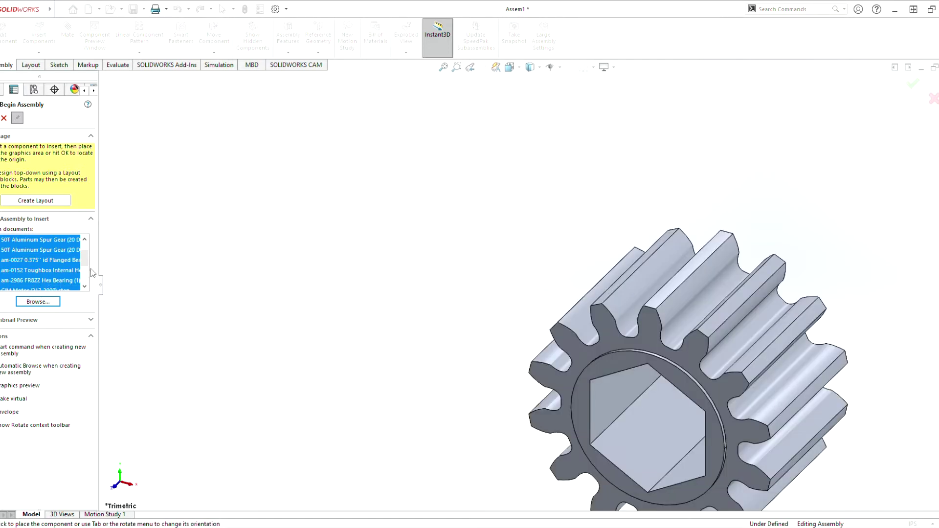
drag(85, 260, 85, 250)
click(50, 249)
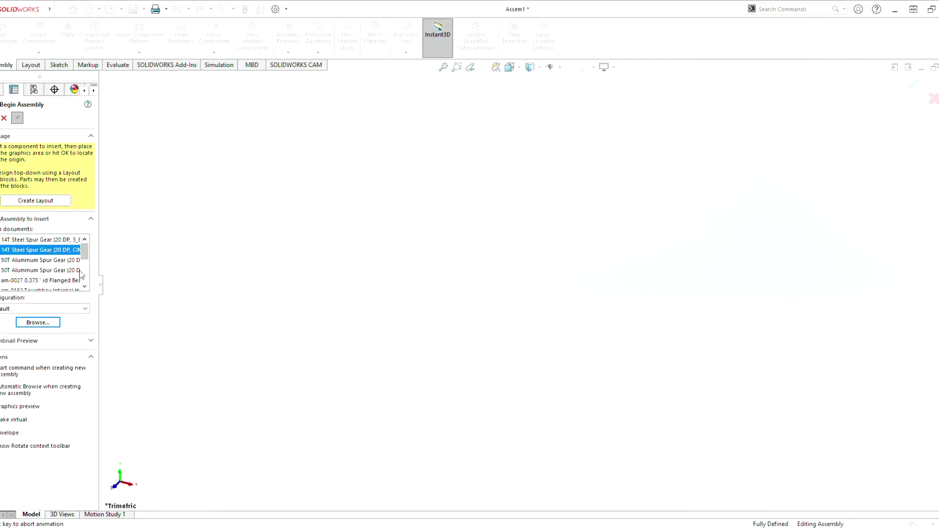
click(85, 287)
click(85, 286)
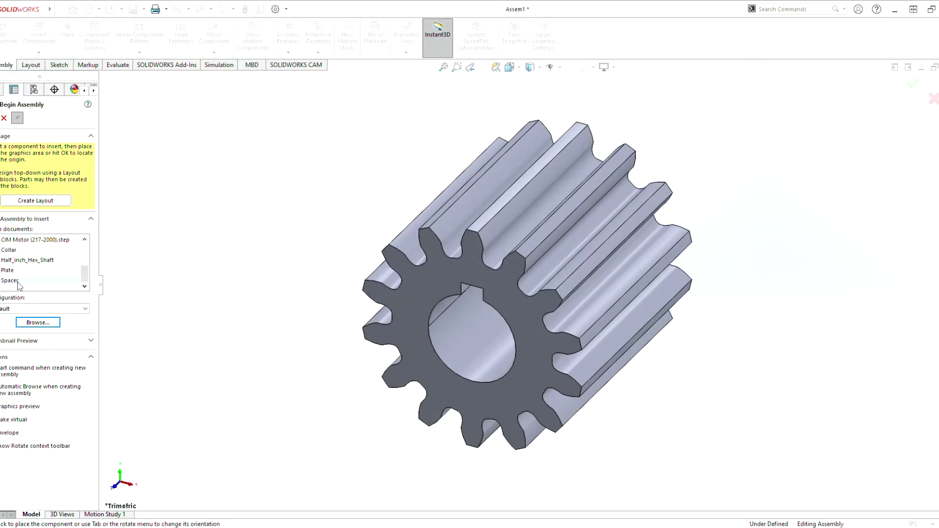
click(18, 283)
click(49, 270)
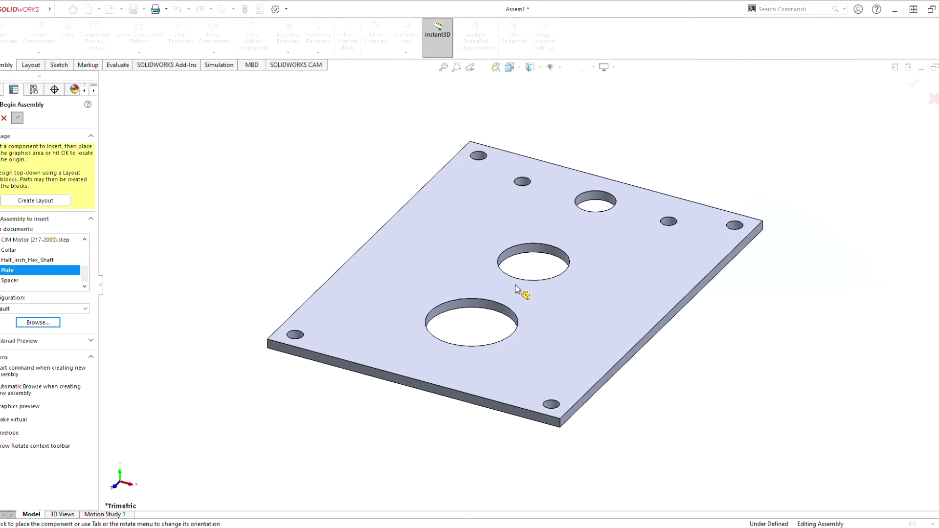
scroll(494, 287, down, 8)
scroll(488, 291, up, 10)
click(487, 296)
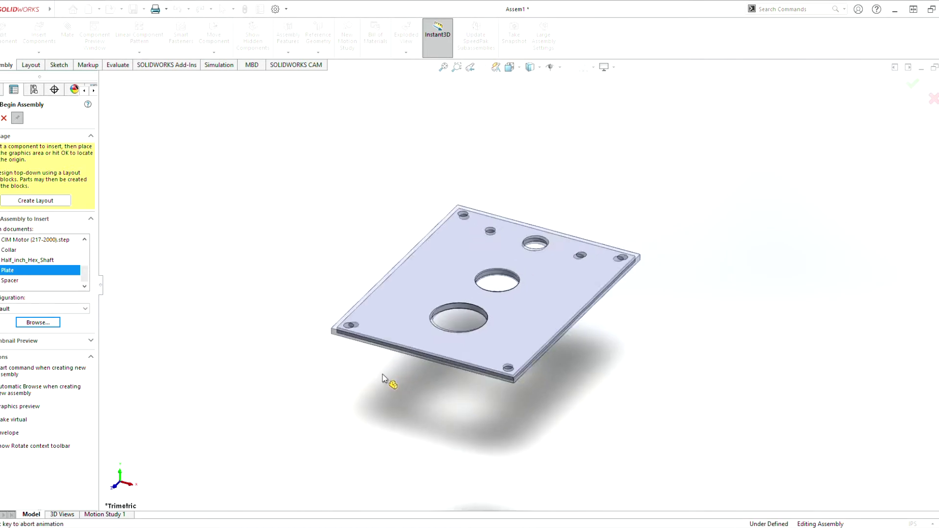
scroll(388, 384, up, 5)
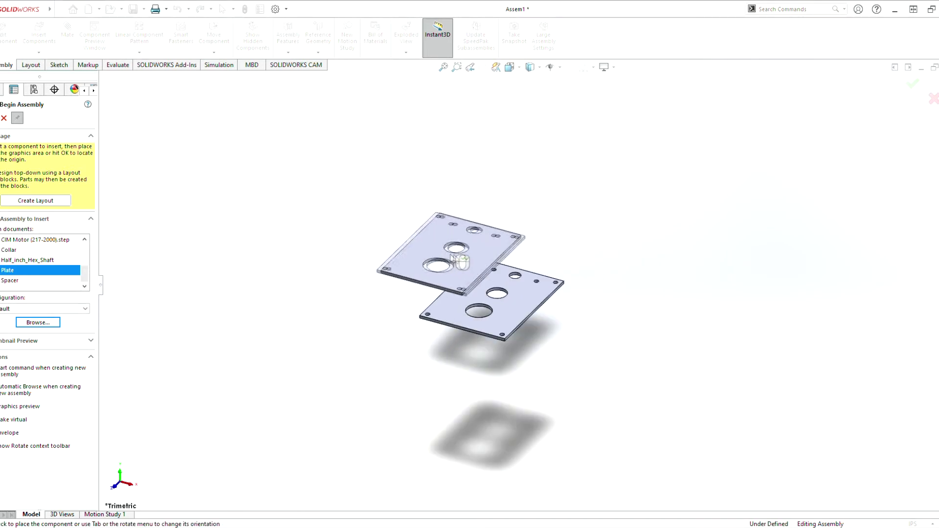
click(490, 270)
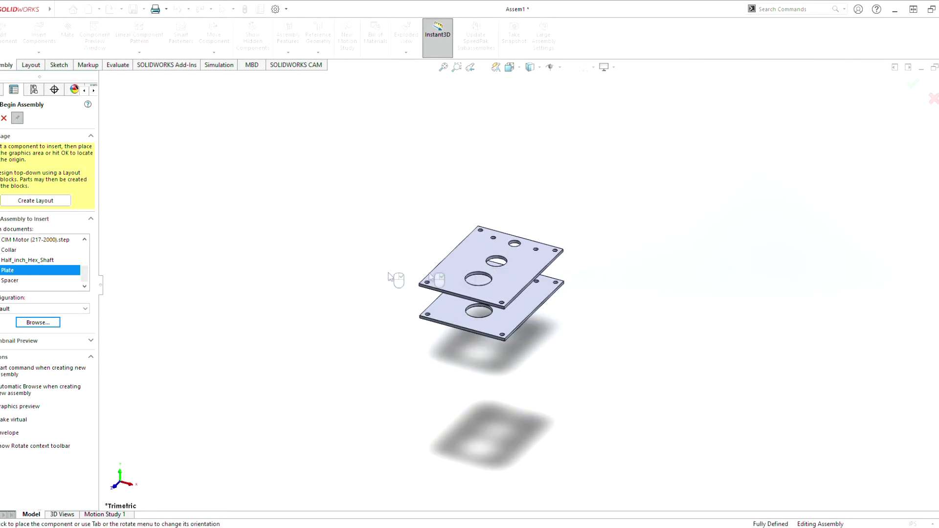
Step: Insert two Spacer parts on opposite sides of the plates and one Half_inch_Hex_Shaft in front of them
click(14, 280)
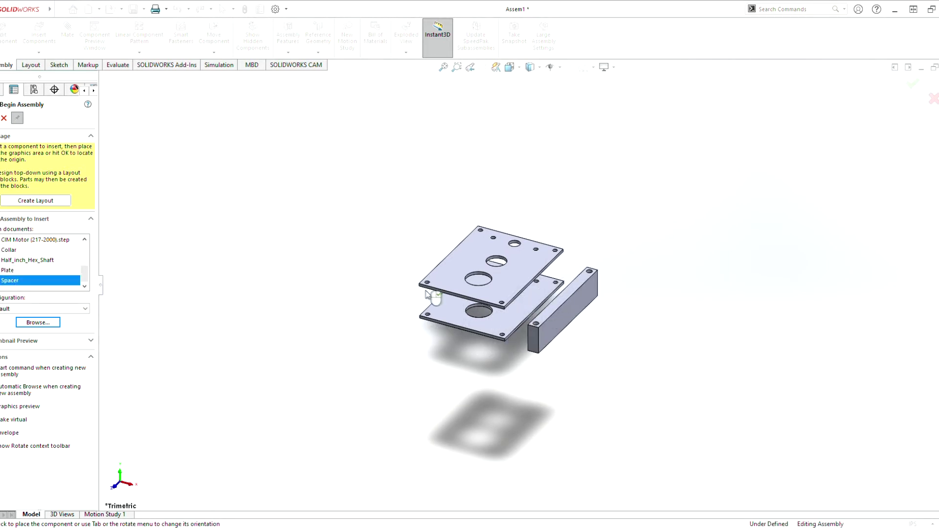
click(567, 312)
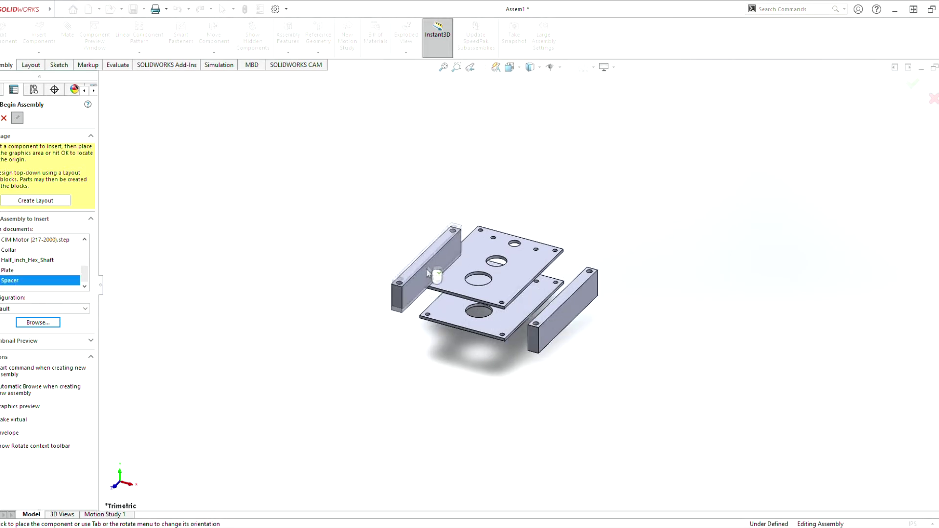
click(19, 260)
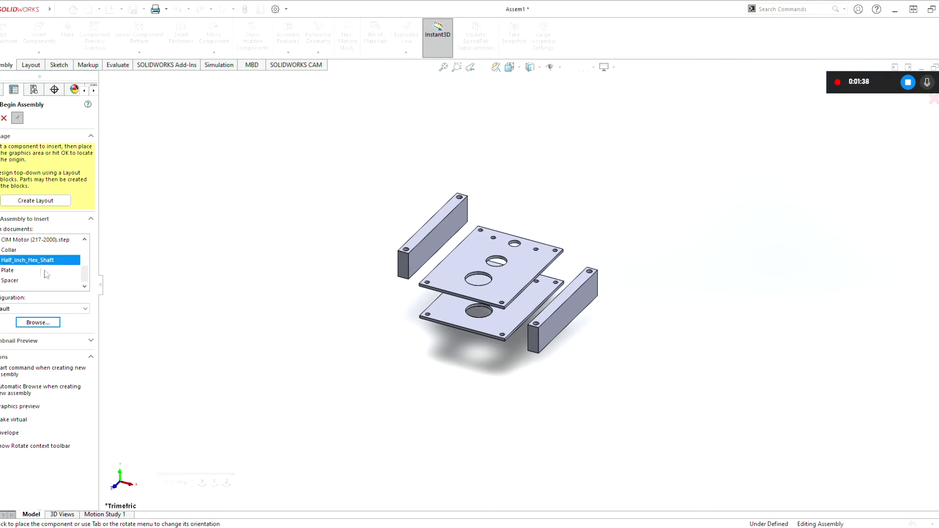
click(445, 330)
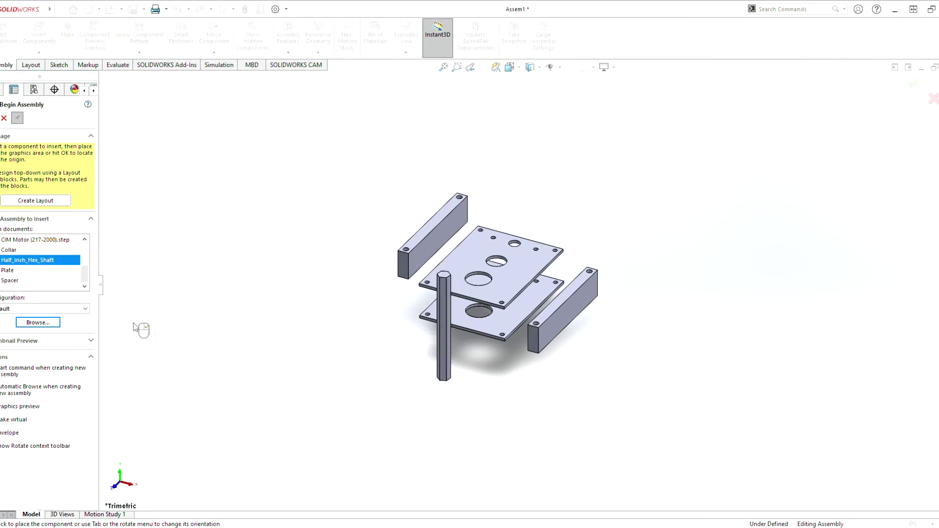
Step: Insert the CIM Motor (217-2000) away from the plates and two am-2986 FR8ZZ Hex Bearings near them
click(20, 240)
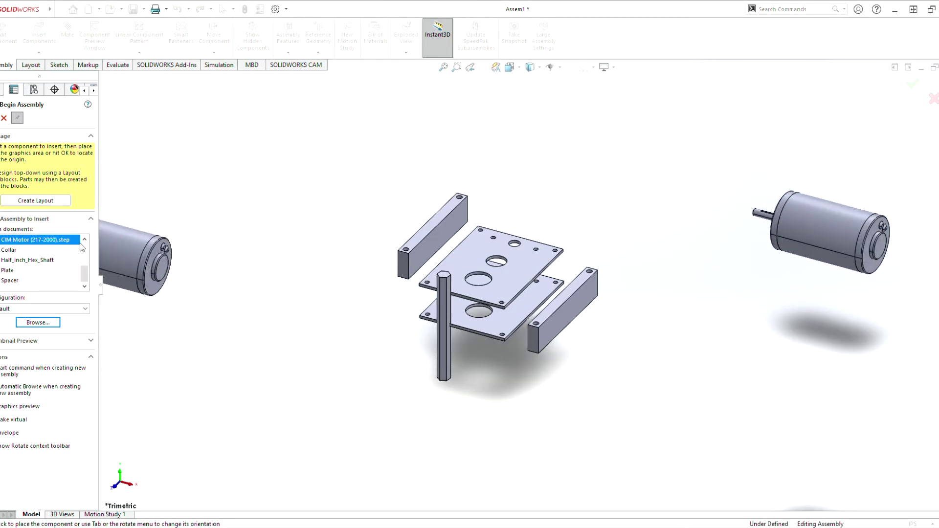
scroll(51, 260, up, 2)
click(40, 250)
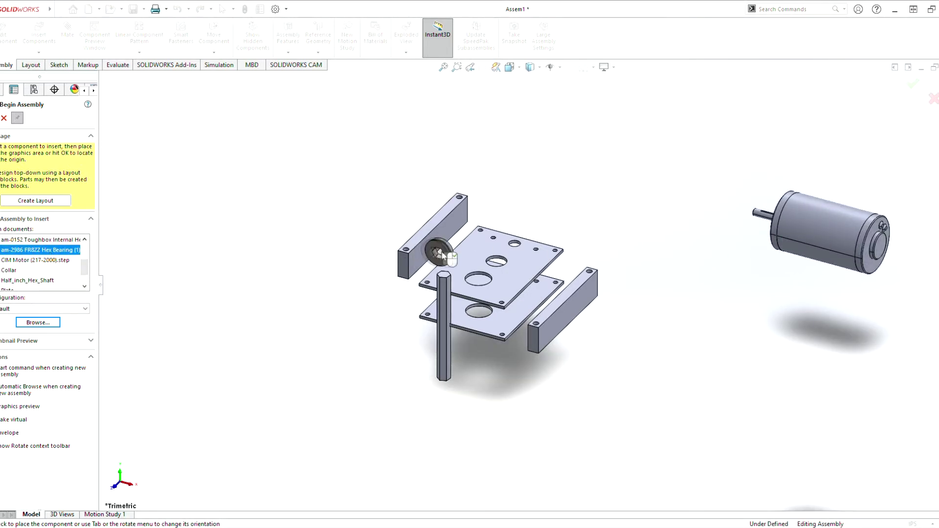
click(492, 304)
click(491, 375)
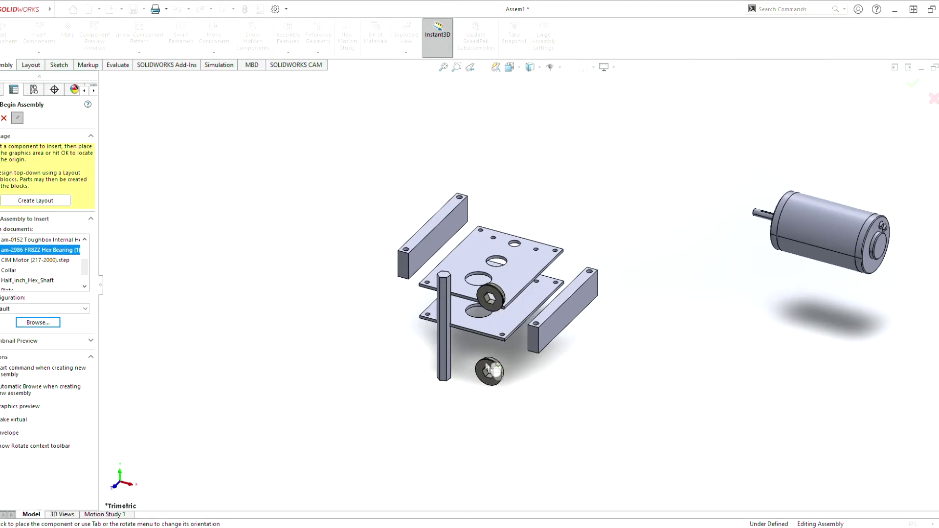
Step: Insert the am-0152 Toughbox Internal Hex Shaft and two am-0027 0.375" id Flanged Bearings at its ends
click(55, 240)
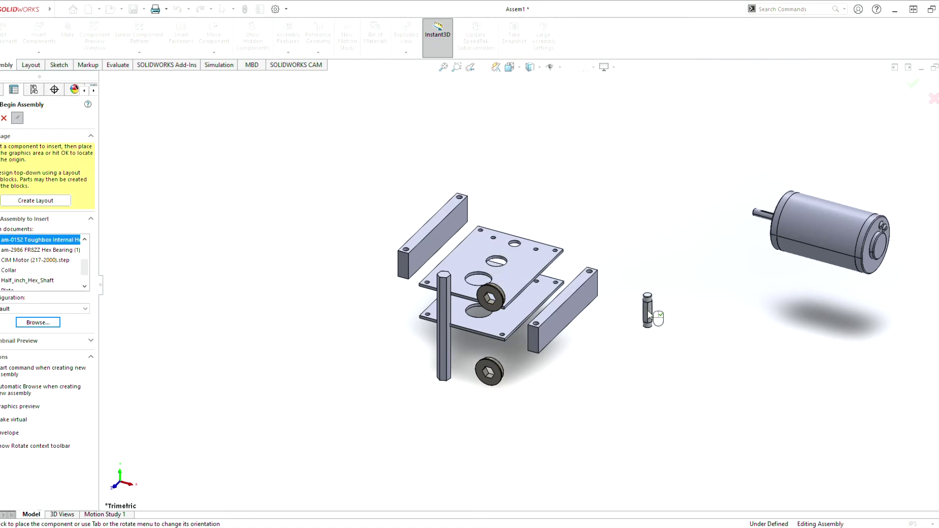
click(651, 316)
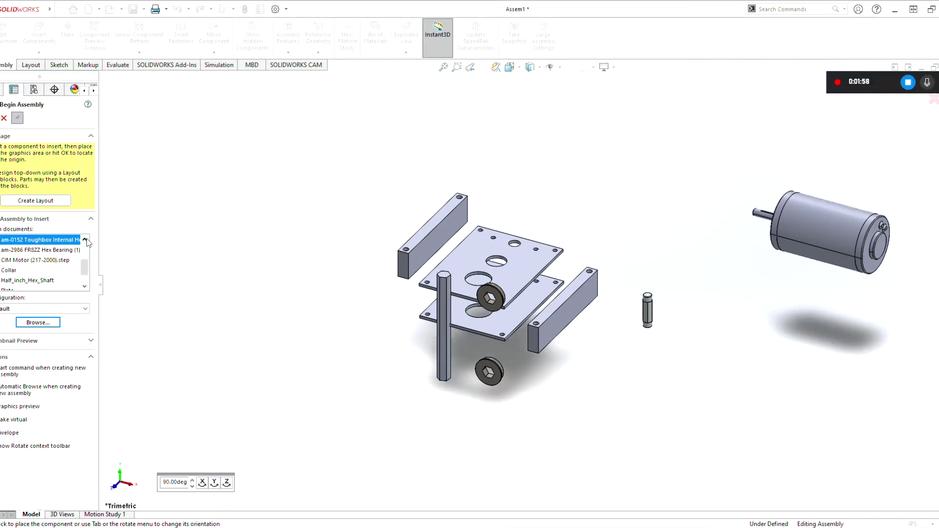
click(85, 240)
click(85, 239)
click(59, 250)
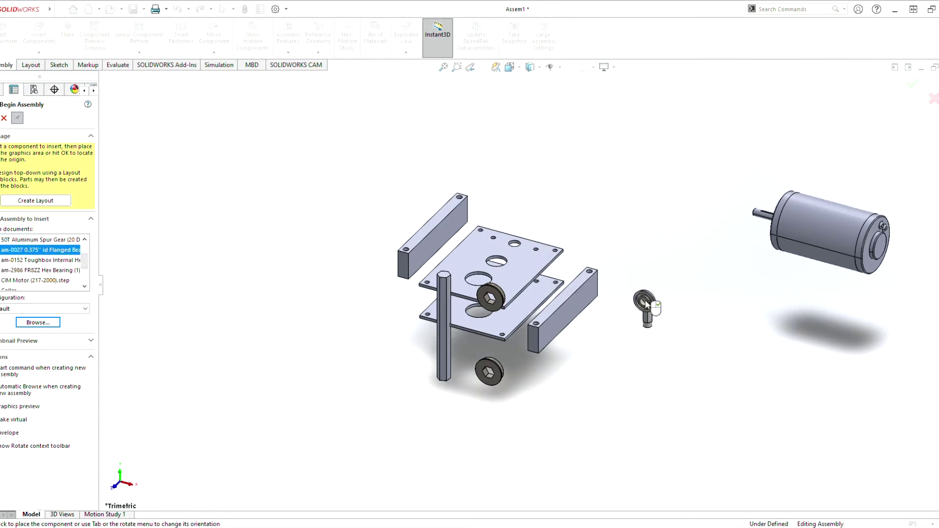
click(647, 295)
click(645, 337)
Step: Insert the two 50T Aluminum Spur Gears, one with a 3_8 hex bore and one with a 1_2 hex bore
click(44, 240)
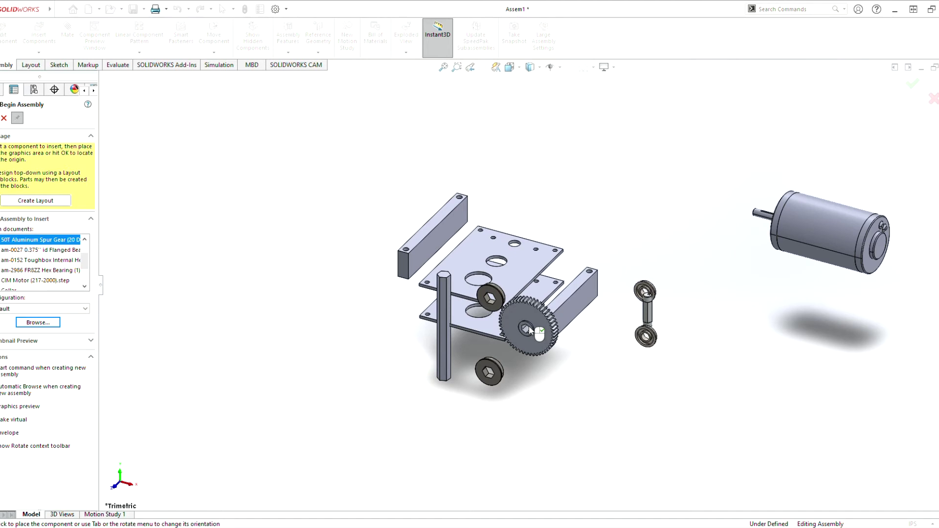
click(570, 356)
click(85, 239)
click(47, 243)
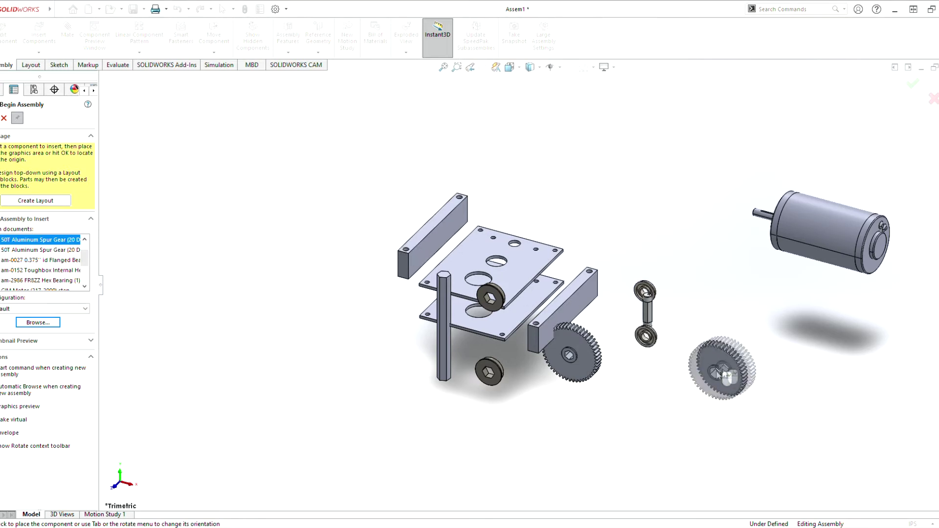
click(677, 386)
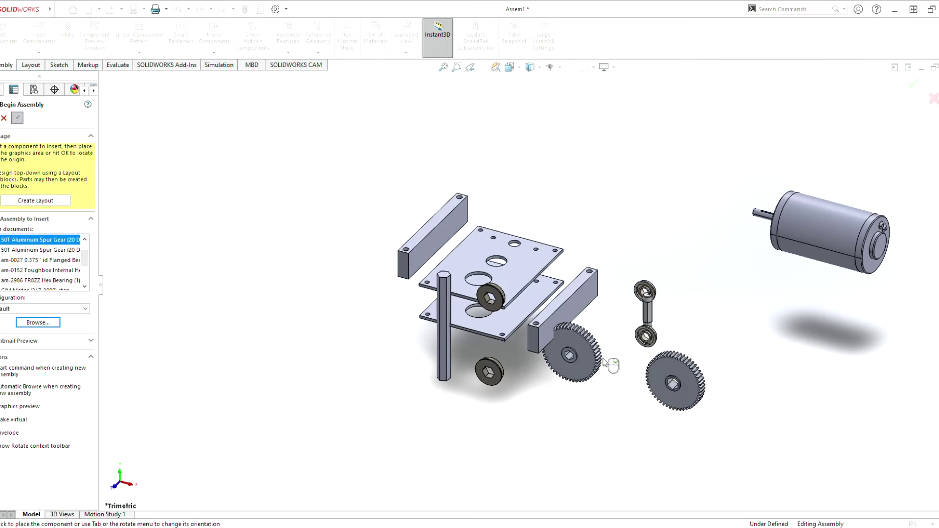
click(34, 251)
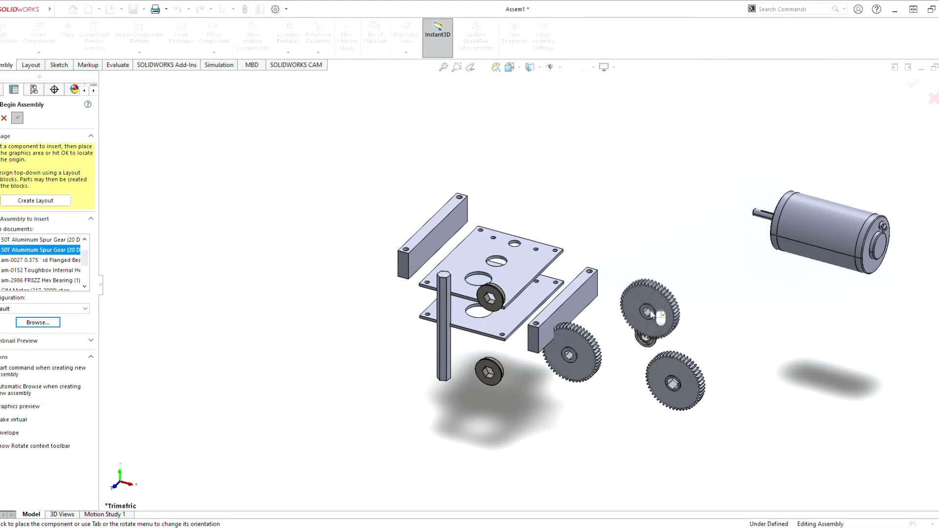
Step: Insert the 14T CIM motor gear by the motor shaft and the 14T 3_8 hex bore gear between the flanged bearings, and finish inserting
click(85, 239)
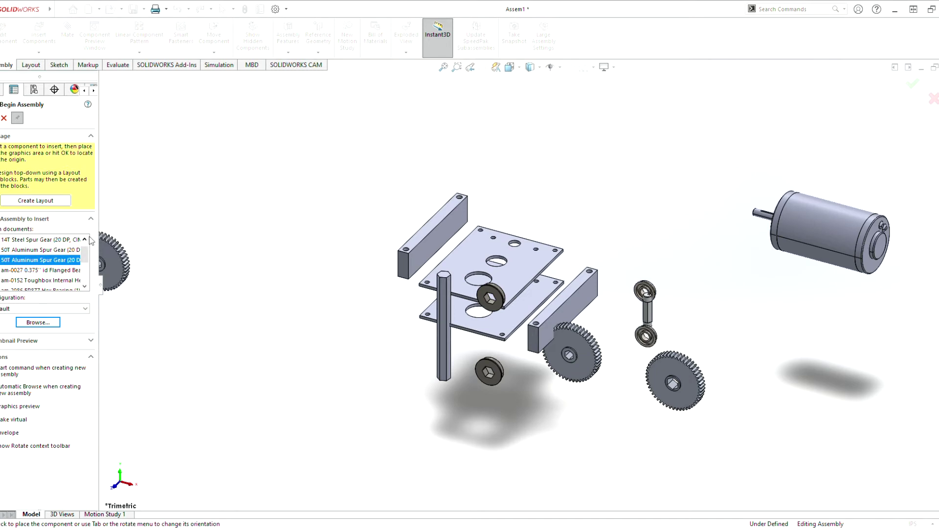
click(84, 239)
click(39, 249)
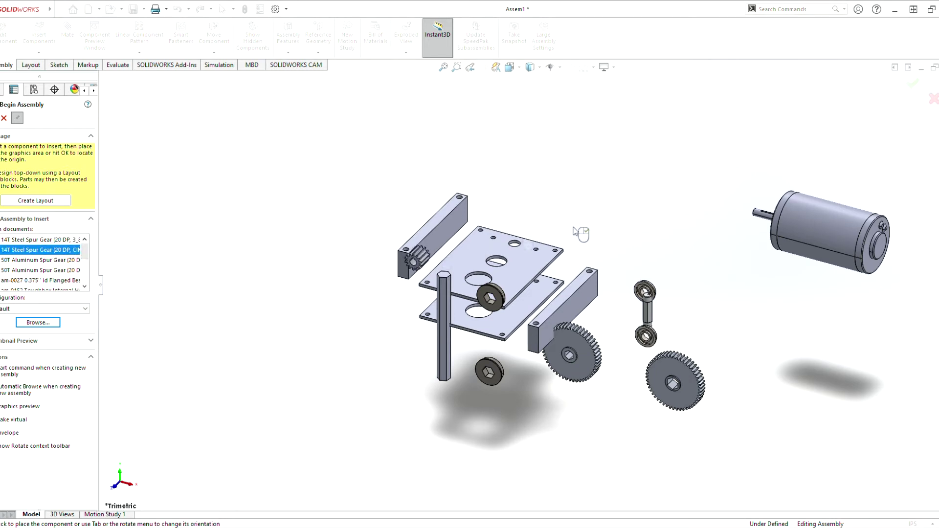
click(748, 213)
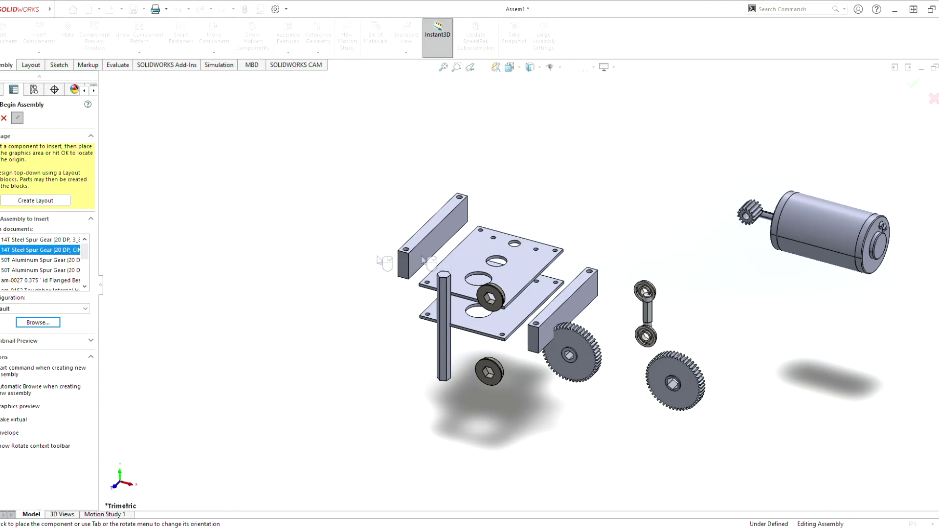
click(37, 239)
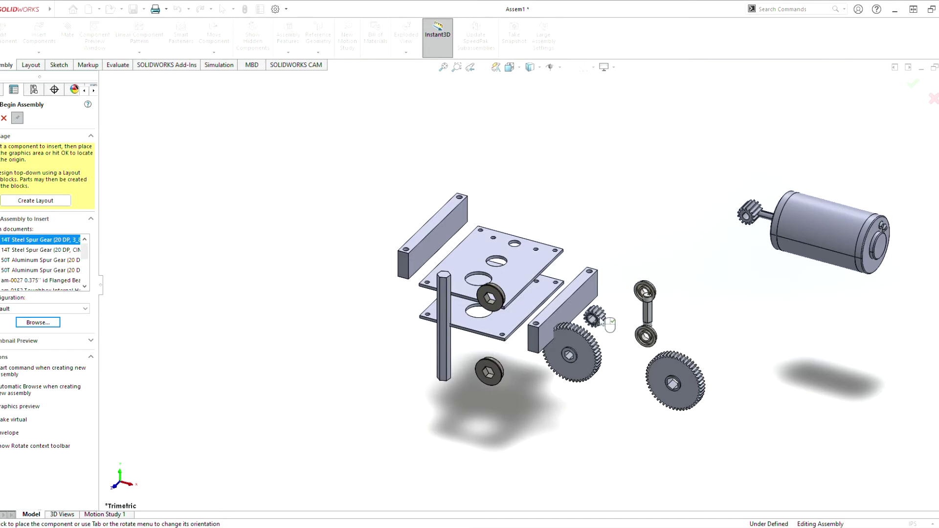
click(647, 316)
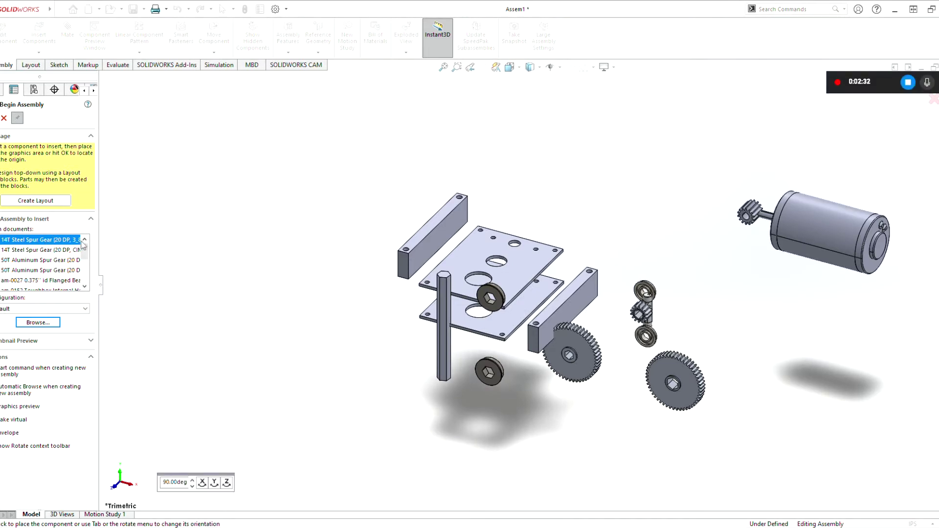
drag(87, 253, 87, 276)
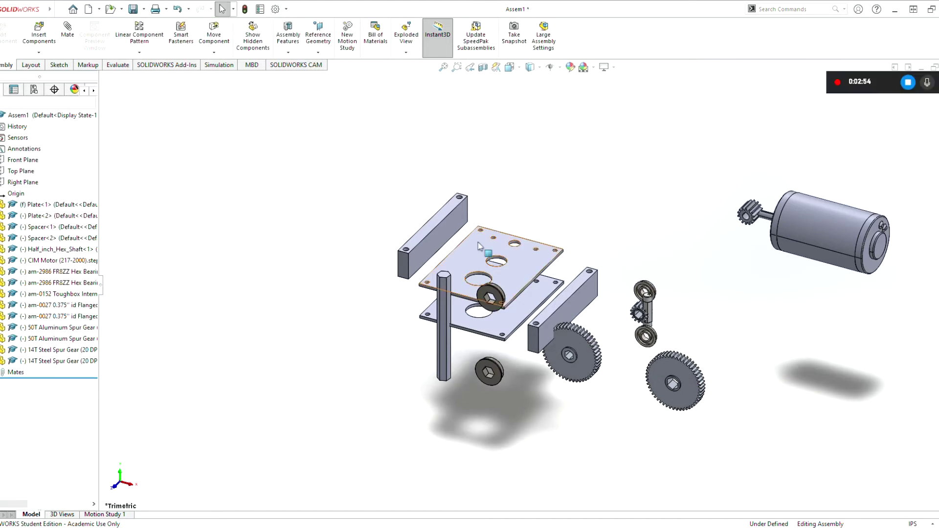
Step: Move the half-inch hex shaft, both hex bearings, both 50T gears and one flanged bearing clear of the plates
scroll(521, 286, up, 4)
scroll(520, 286, down, 5)
drag(439, 324, 231, 387)
drag(496, 304, 288, 465)
drag(481, 404, 606, 482)
drag(592, 348, 717, 457)
drag(717, 380, 830, 425)
drag(685, 350, 820, 384)
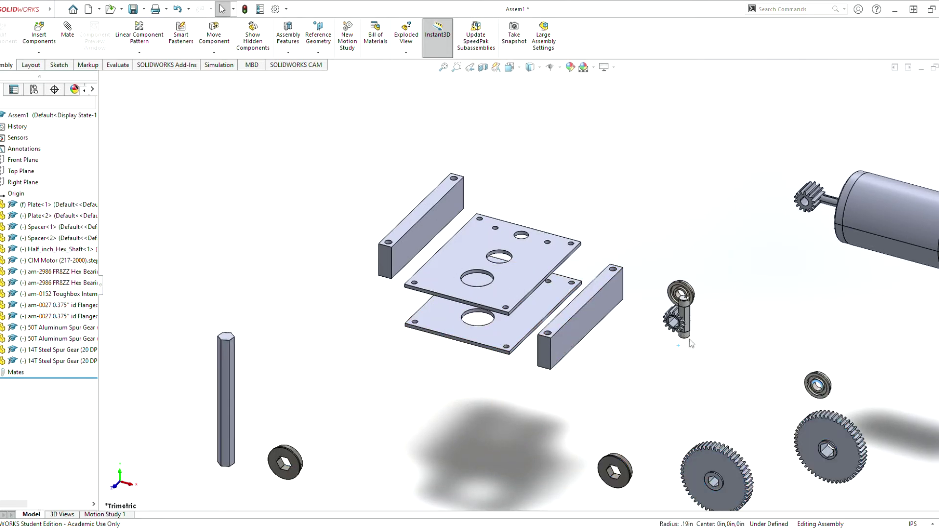
Step: Spread apart the two 14T gears, the other flanged bearing, the internal hex shaft, the motor and both spacers
drag(673, 321, 784, 319)
drag(680, 294, 766, 300)
drag(685, 317, 799, 345)
drag(812, 208, 809, 173)
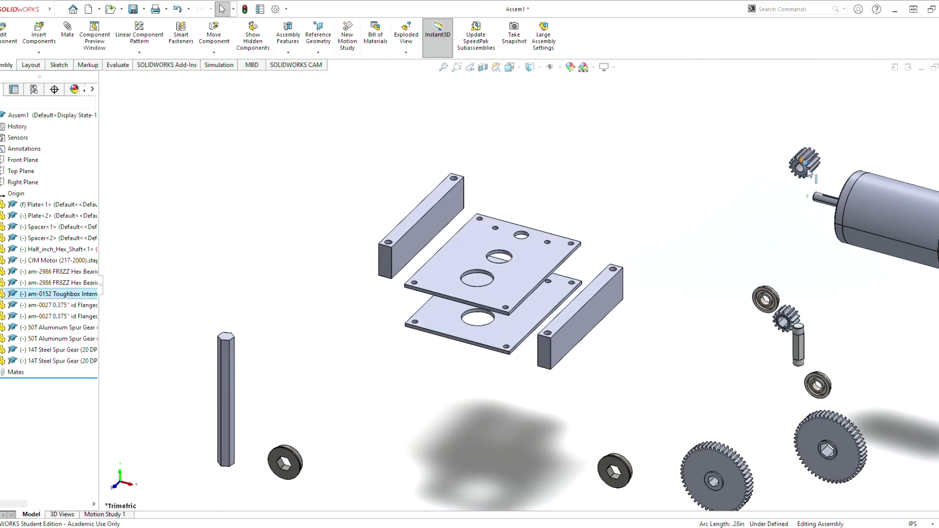
drag(875, 216, 881, 187)
drag(597, 295, 650, 337)
drag(423, 211, 325, 189)
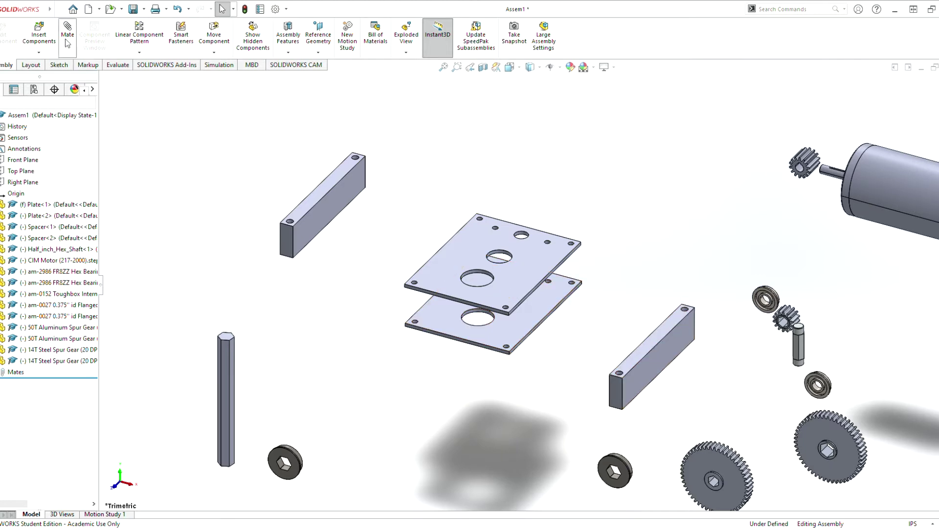
Step: Add a coincident mate between the underside of the first spacer and the top face of the lower plate
click(626, 389)
middle_drag(626, 389, 635, 295)
scroll(636, 295, down, 5)
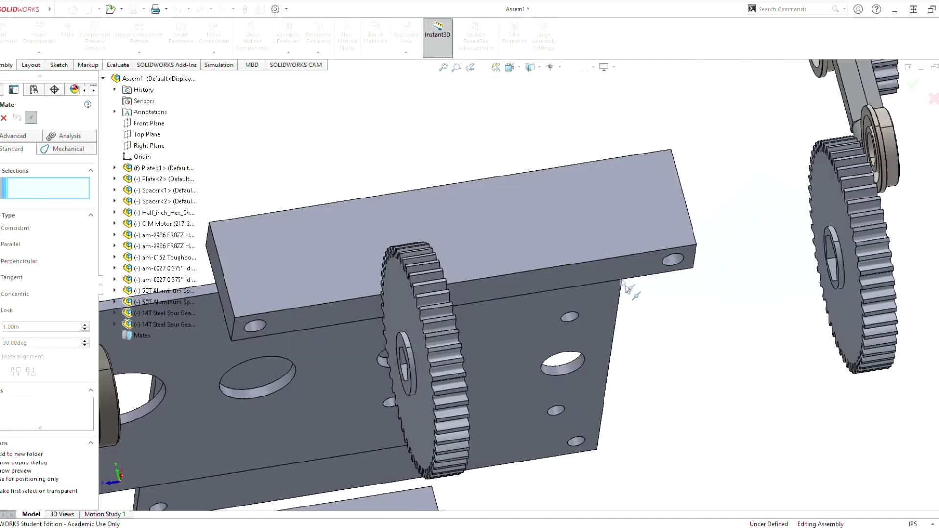
click(618, 275)
scroll(474, 265, up, 6)
middle_drag(394, 259, 469, 346)
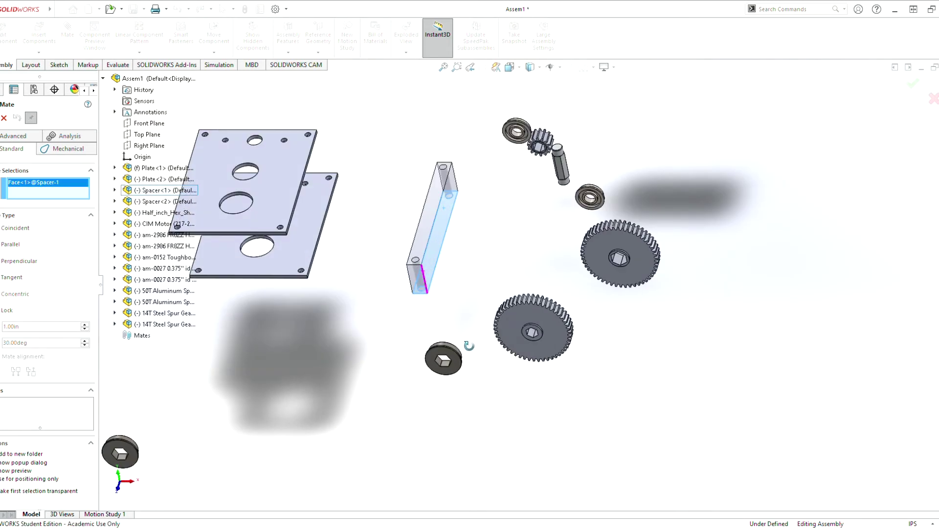
click(309, 241)
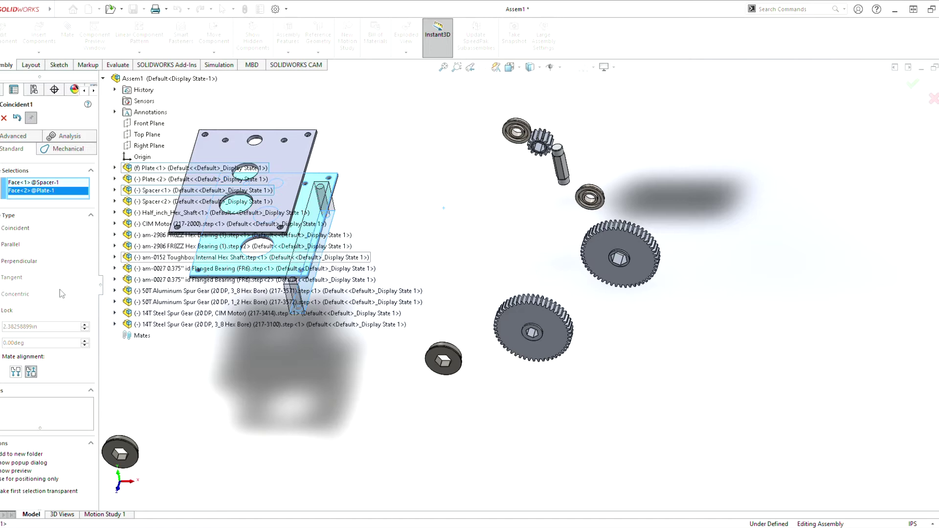
scroll(352, 249, up, 3)
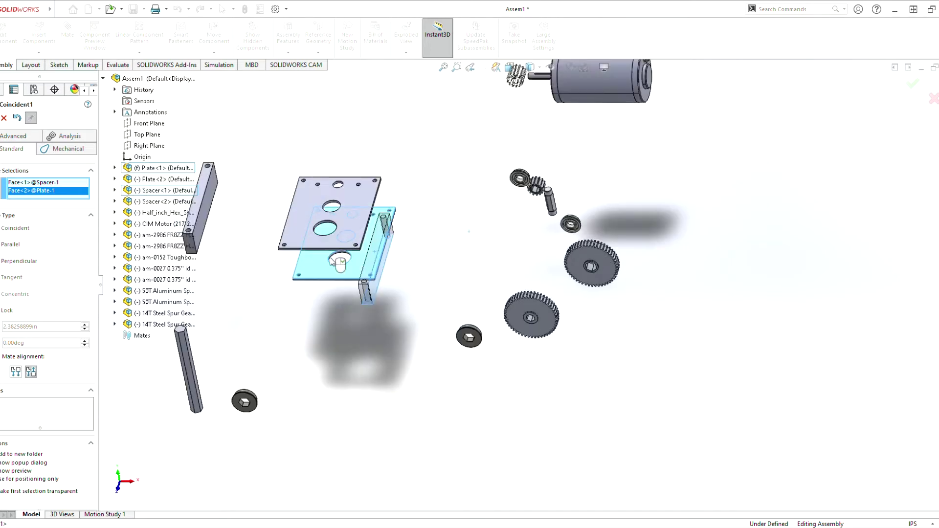
scroll(279, 274, down, 9)
scroll(489, 307, up, 2)
scroll(468, 310, up, 2)
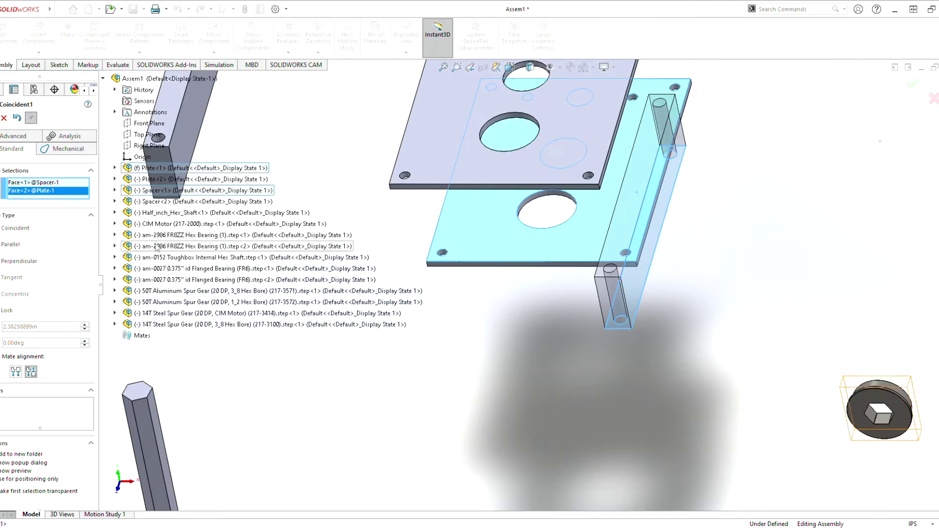
key(Return)
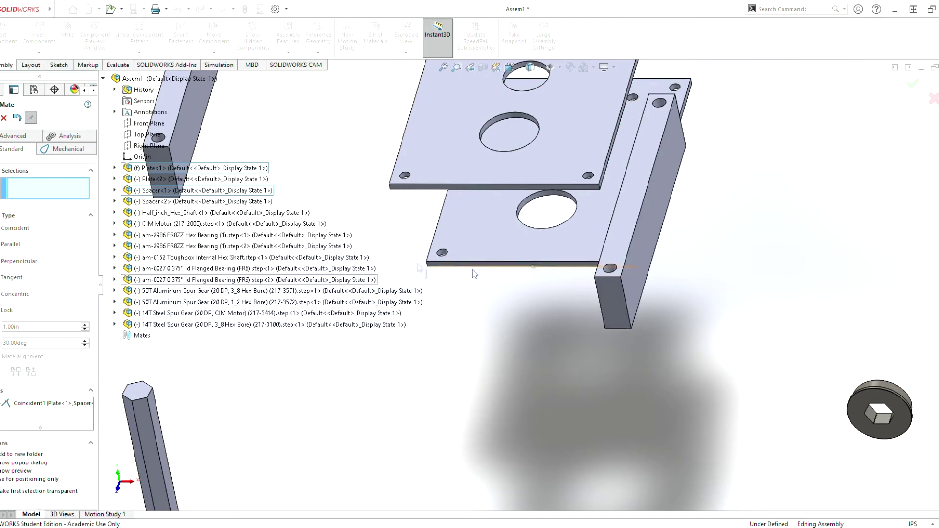
Step: Mate the first spacer's end face coincident with the short edge face of the lower plate
middle_drag(634, 308, 682, 267)
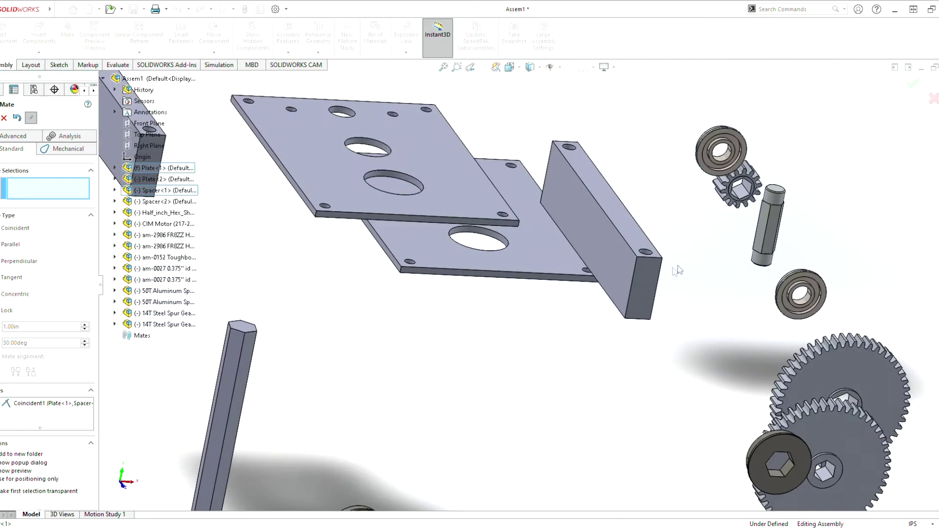
click(647, 280)
scroll(575, 288, down, 5)
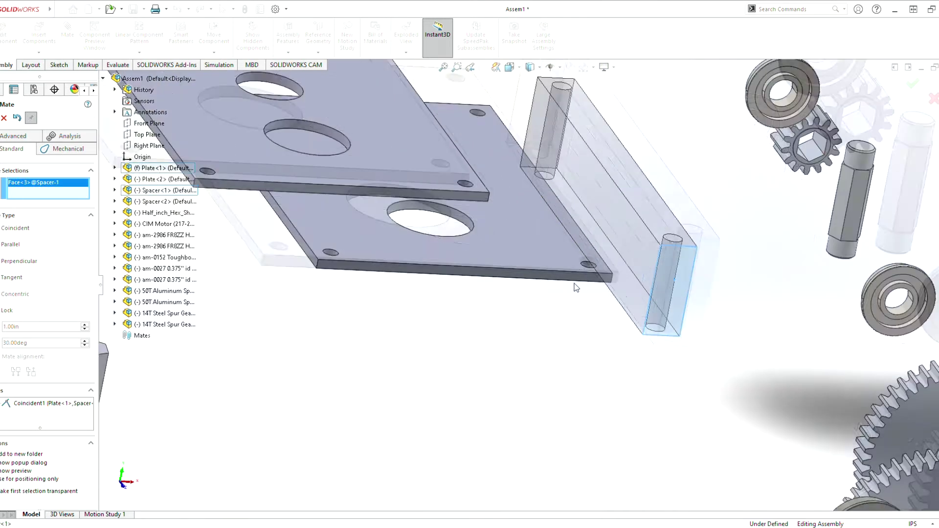
click(577, 275)
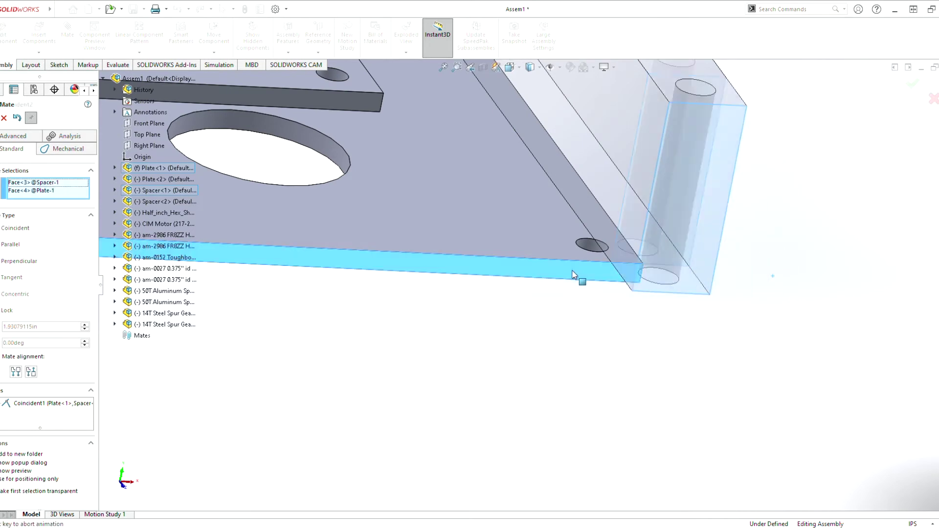
click(687, 261)
mouse_move(662, 259)
middle_down()
mouse_move(648, 317)
mouse_move(667, 268)
middle_up()
scroll(644, 289, up, 10)
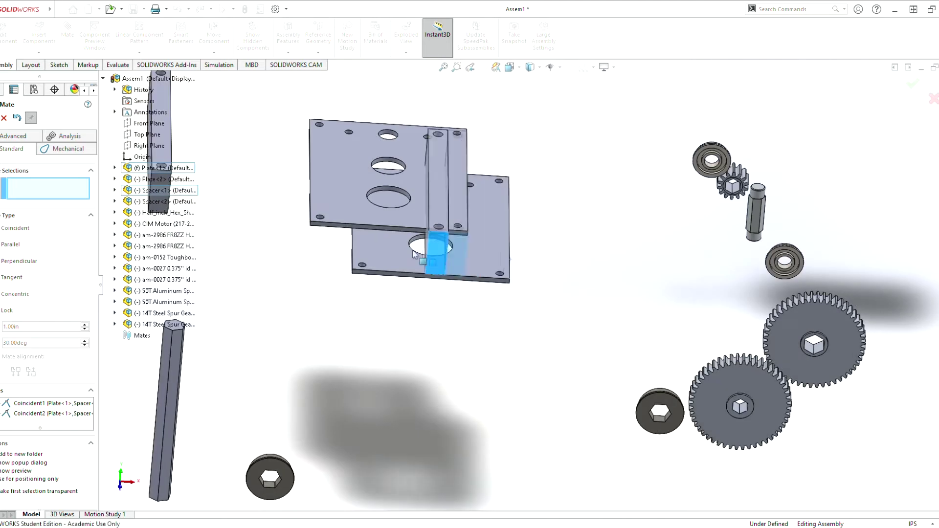
Step: Slide the first spacer across the lower plate and mate its outer long side coincident with the plate's long edge face
drag(413, 254, 481, 278)
middle_drag(480, 277, 457, 218)
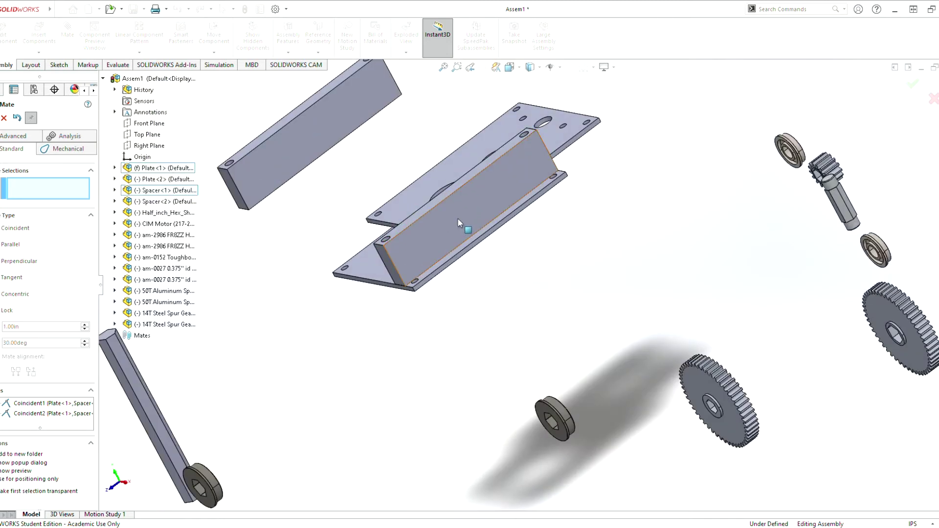
drag(427, 246, 455, 258)
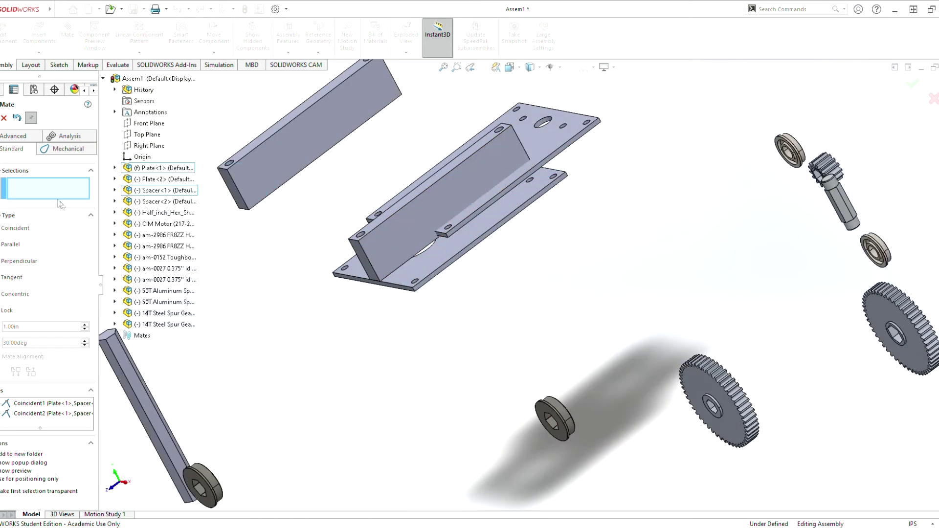
scroll(435, 272, down, 3)
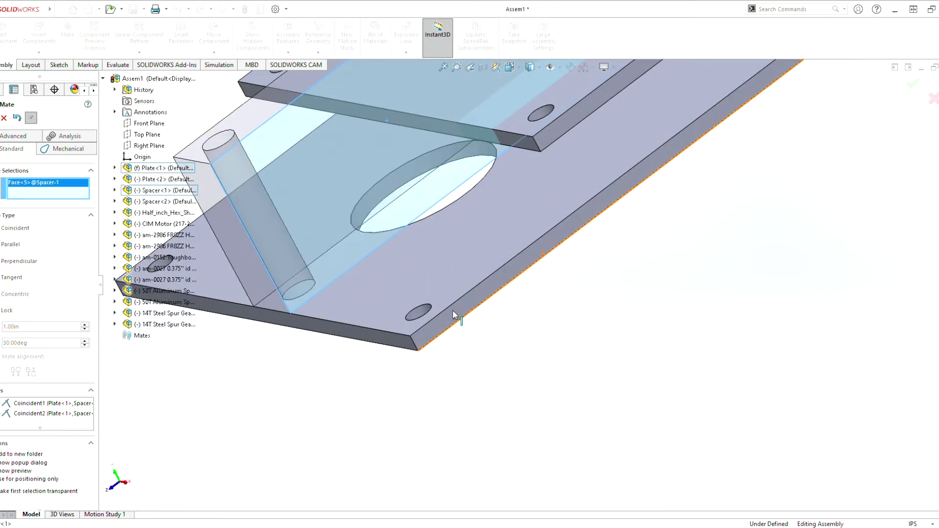
click(457, 316)
middle_drag(454, 320, 522, 434)
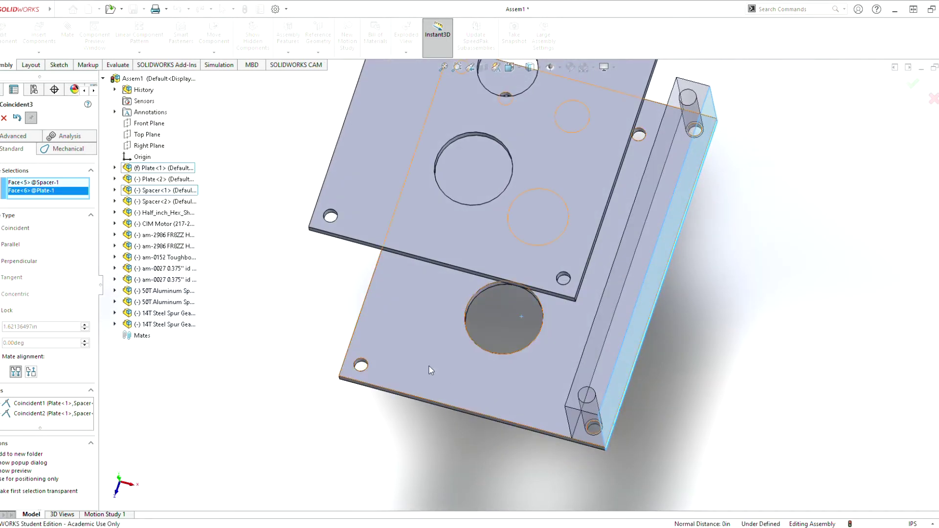
key(Return)
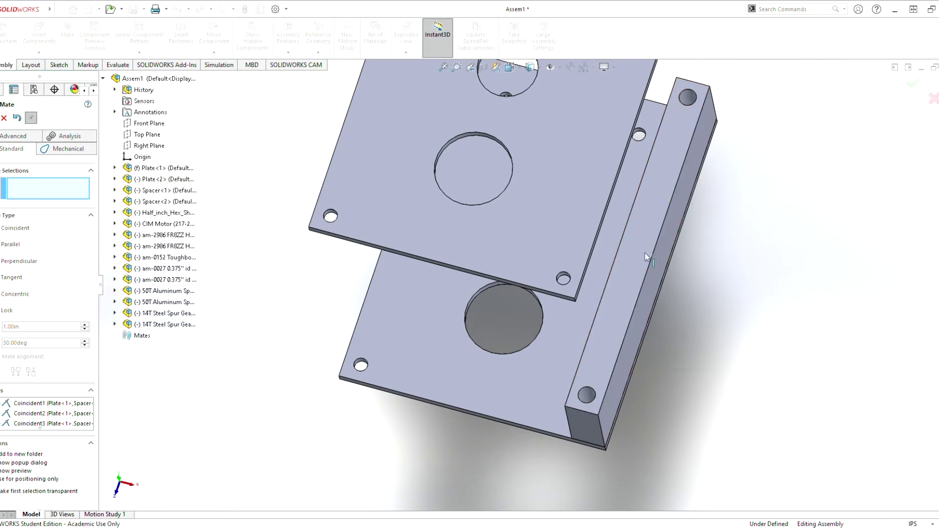
Step: Add a parallel mate between the underside of the second spacer and the top face of the lower plate
key(f)
middle_drag(468, 274, 489, 287)
middle_drag(389, 311, 495, 305)
click(415, 177)
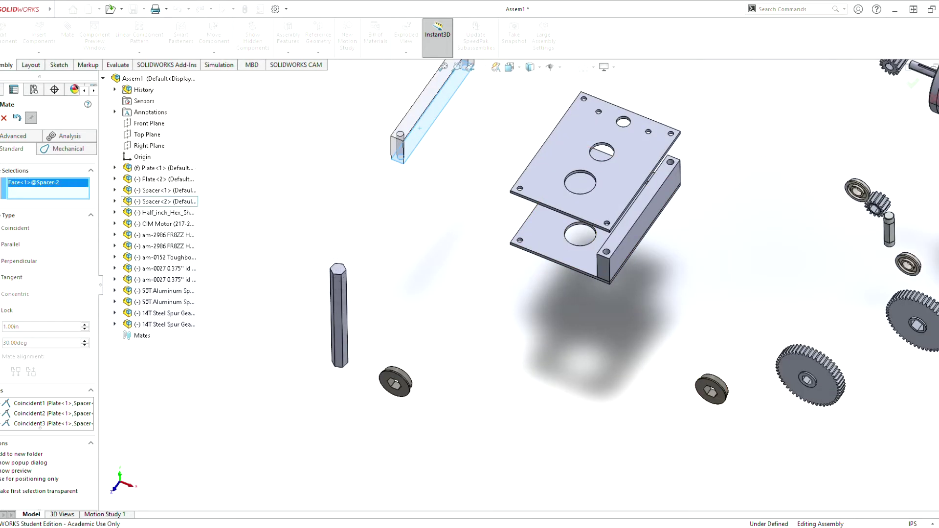
click(539, 236)
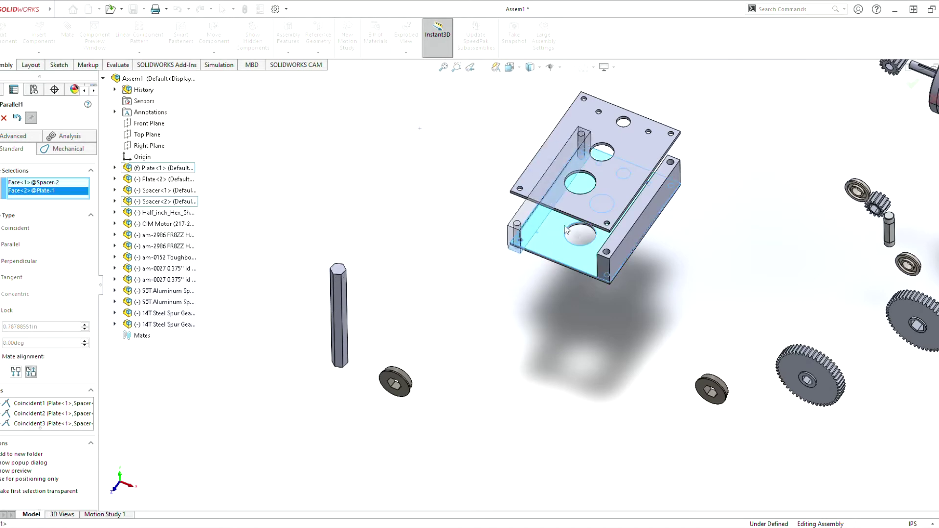
click(643, 232)
Step: Mate the second spacer's end face coincident with the short edge face of the lower plate
middle_drag(560, 208, 623, 195)
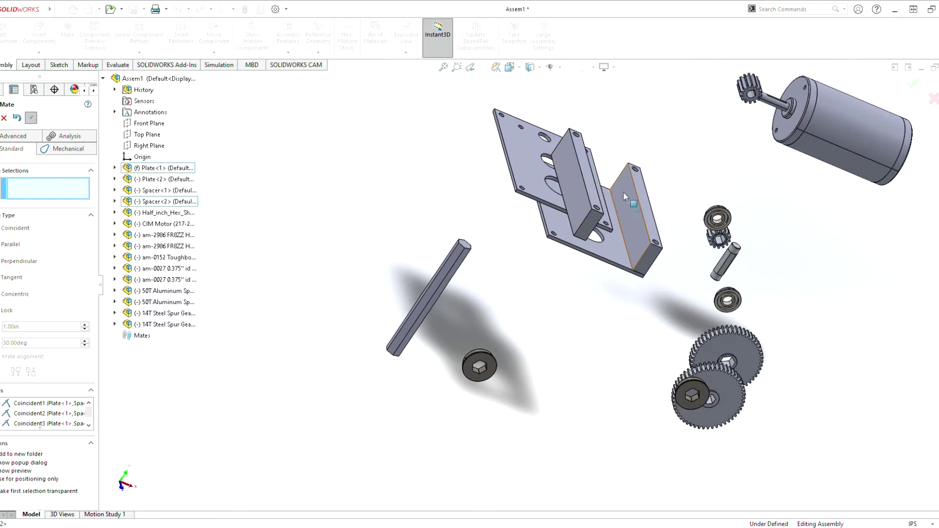
drag(575, 210, 594, 207)
middle_drag(594, 207, 643, 184)
scroll(557, 235, down, 5)
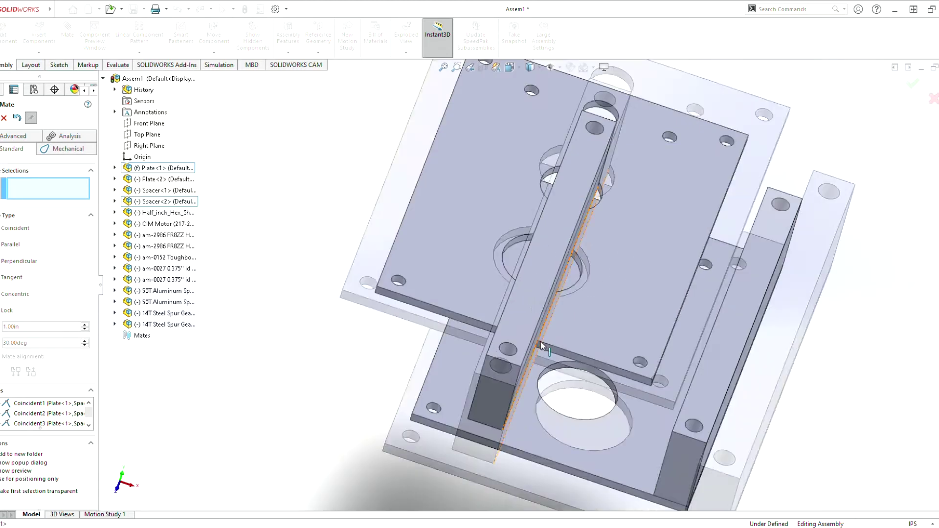
middle_drag(541, 346, 554, 256)
click(527, 296)
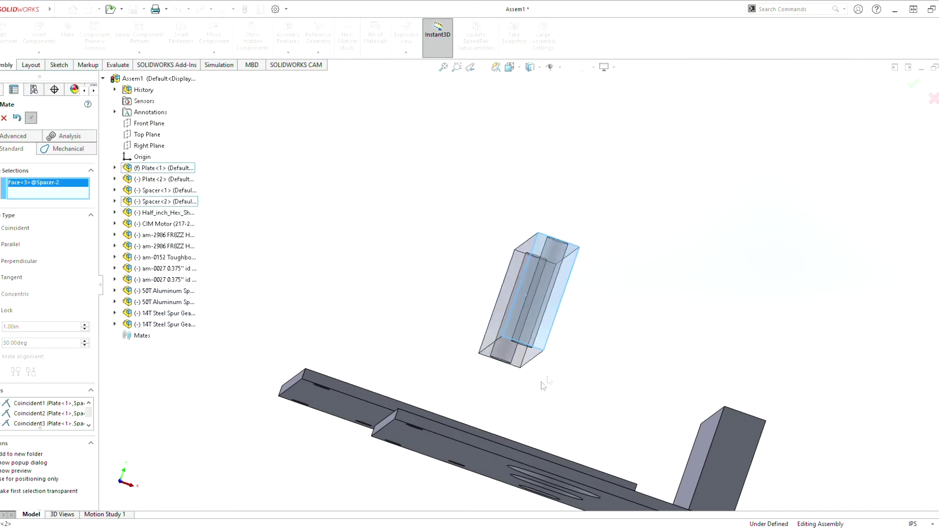
middle_drag(526, 295, 399, 484)
scroll(391, 467, down, 4)
click(376, 420)
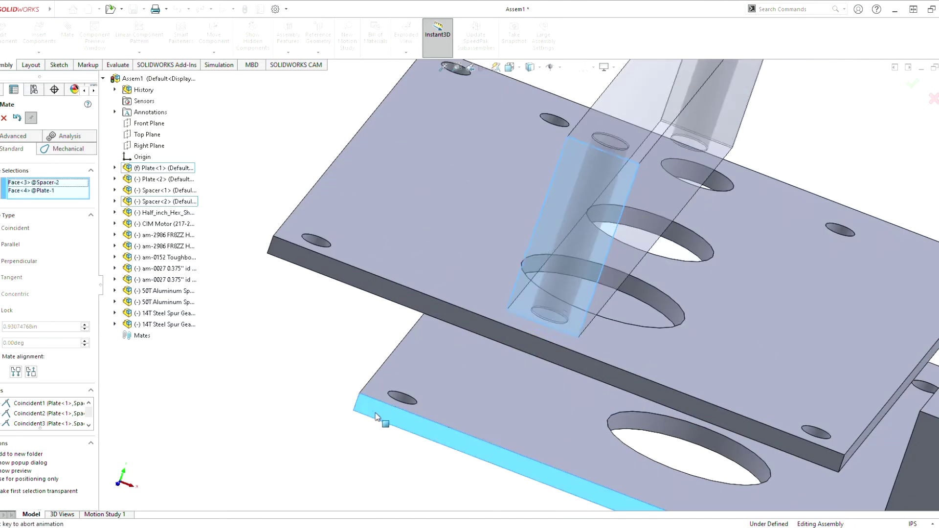
key(Return)
scroll(565, 373, up, 6)
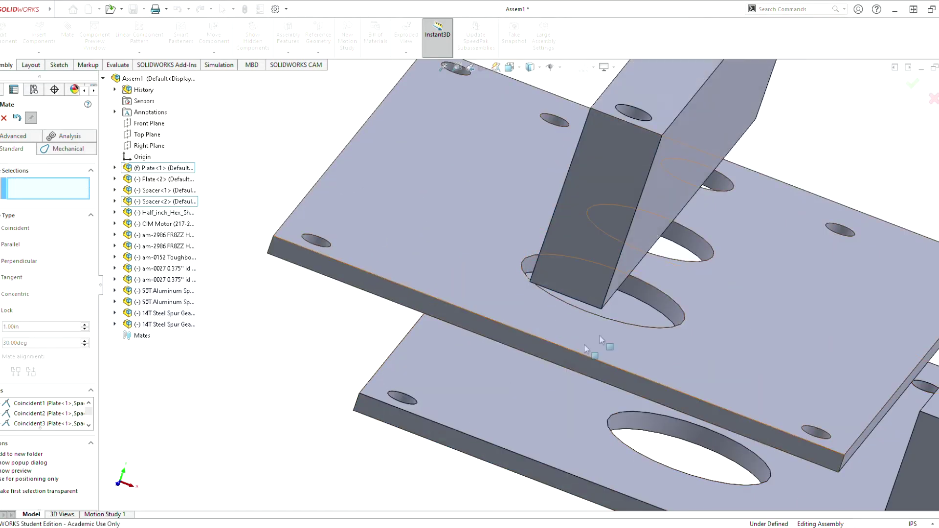
Step: Move the second spacer to check its remaining freedom and view the assembly from the top
drag(541, 303, 503, 369)
middle_drag(503, 369, 568, 381)
drag(522, 352, 541, 322)
click(509, 67)
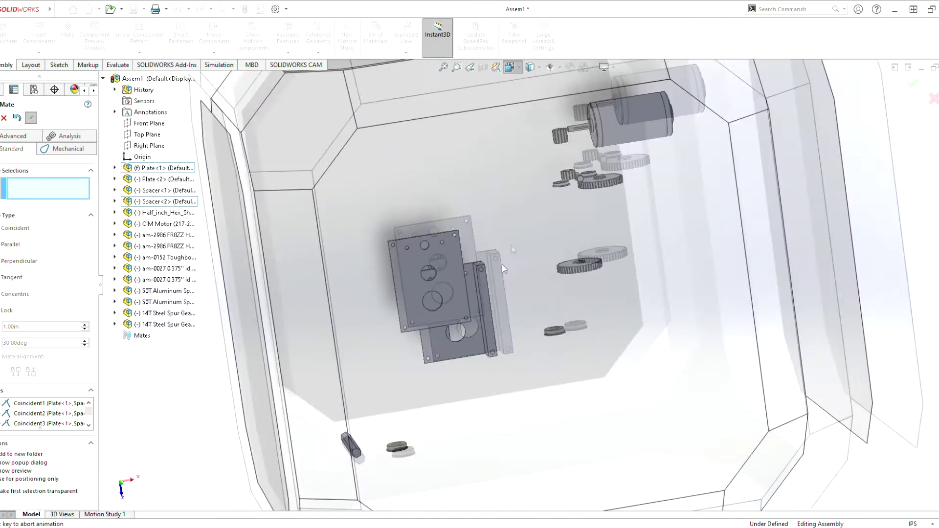
click(429, 343)
middle_drag(447, 366, 460, 322)
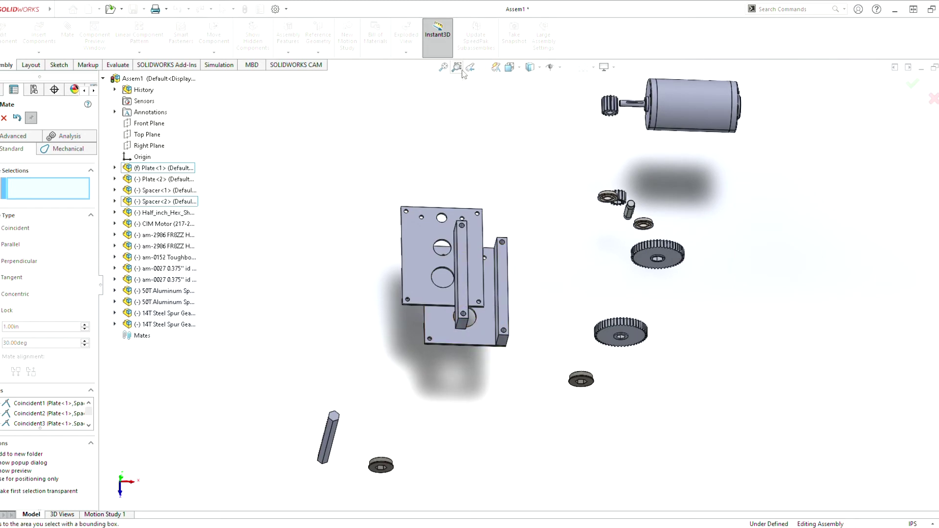
click(509, 67)
click(419, 368)
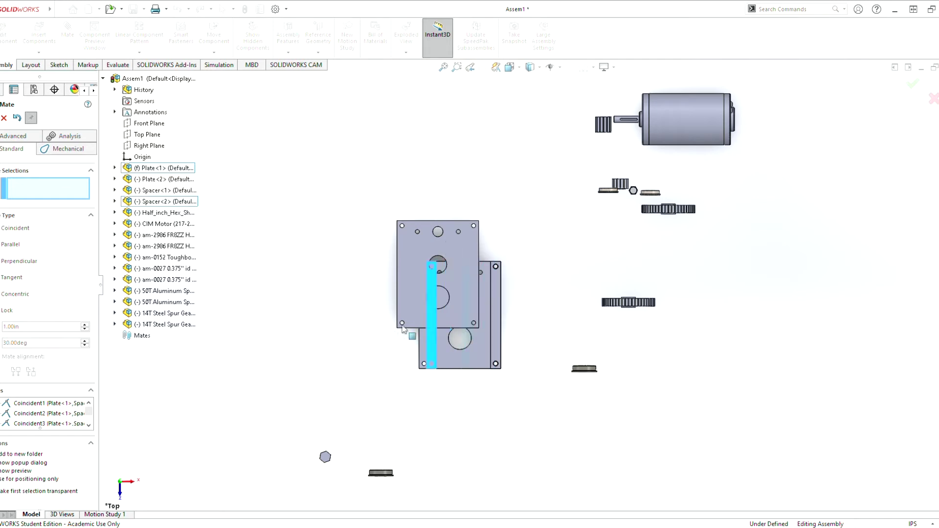
Step: Move the second spacer beside the lower plate's free long edge, opposite the first spacer
middle_drag(574, 350, 621, 254)
drag(520, 260, 482, 284)
middle_drag(584, 264, 528, 347)
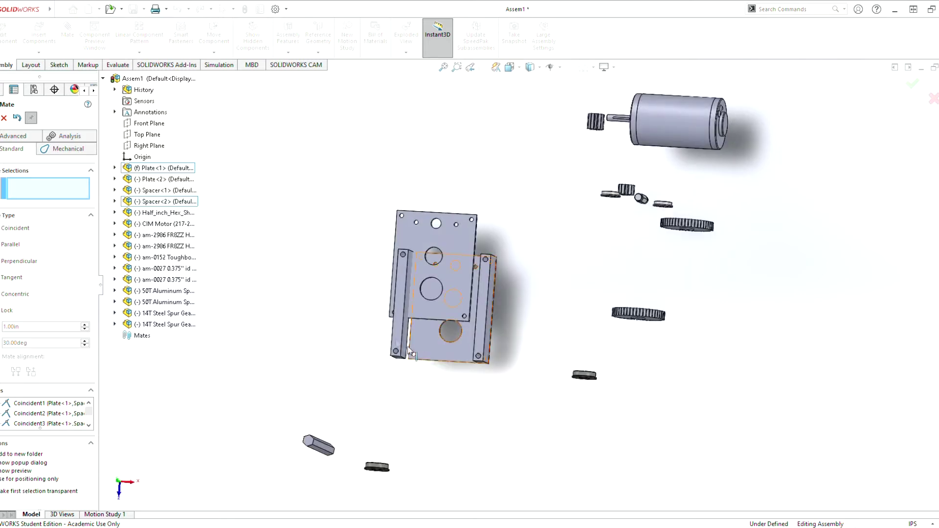
drag(400, 328, 439, 336)
middle_drag(447, 327, 489, 341)
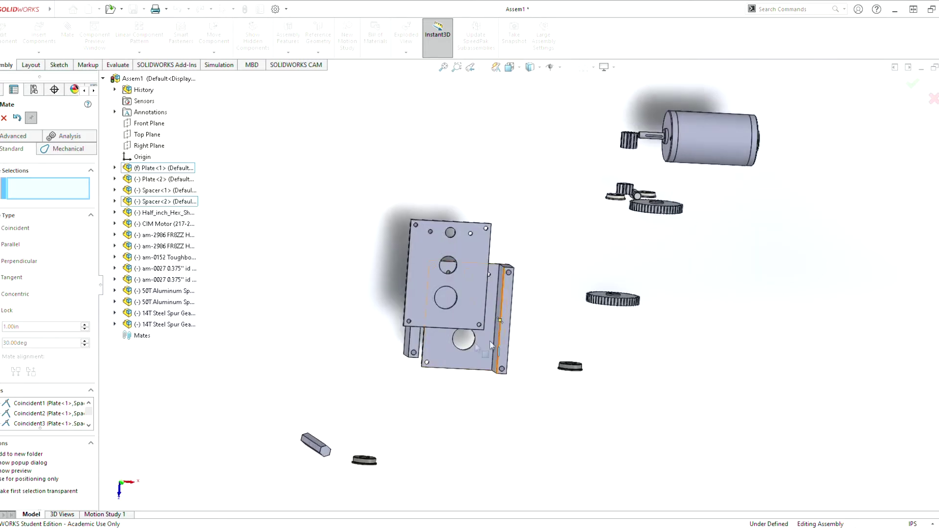
Step: Mate the second spacer's broad outer face coincident with the long edge face of the first plate
drag(416, 344, 469, 365)
middle_drag(470, 366, 484, 320)
scroll(580, 338, down, 5)
scroll(593, 325, up, 3)
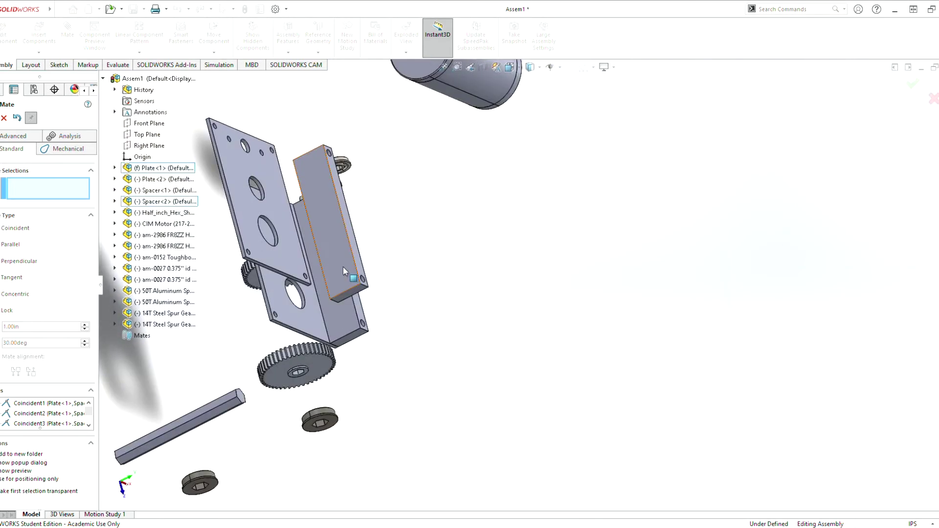
click(342, 265)
scroll(301, 316, down, 3)
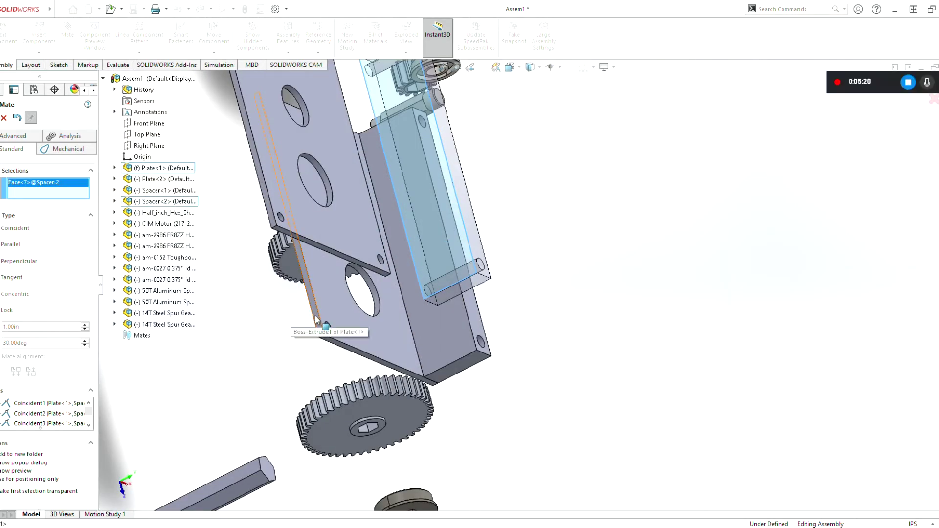
click(315, 315)
key(Return)
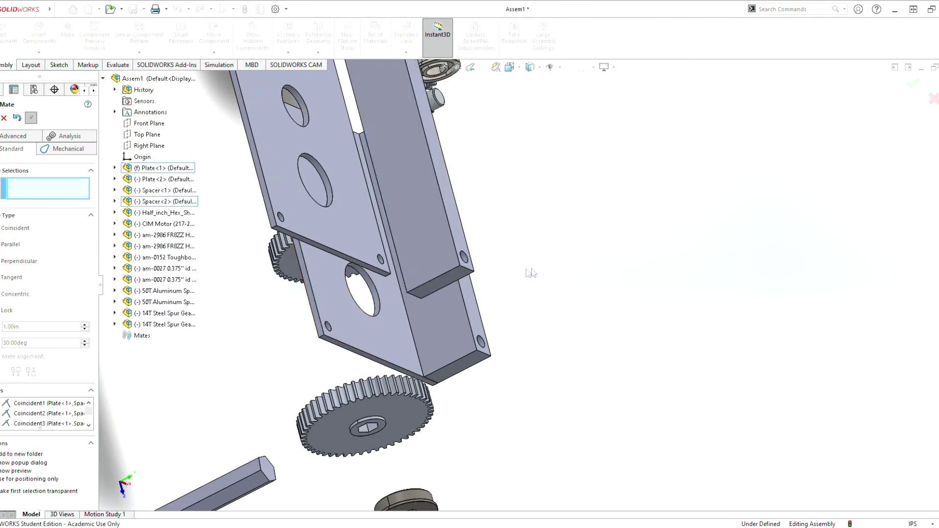
Step: Mate the second spacer's narrow face with the screw holes coincident with the inner face of the first plate
middle_drag(308, 337, 444, 298)
drag(427, 279, 509, 320)
middle_drag(510, 321, 473, 290)
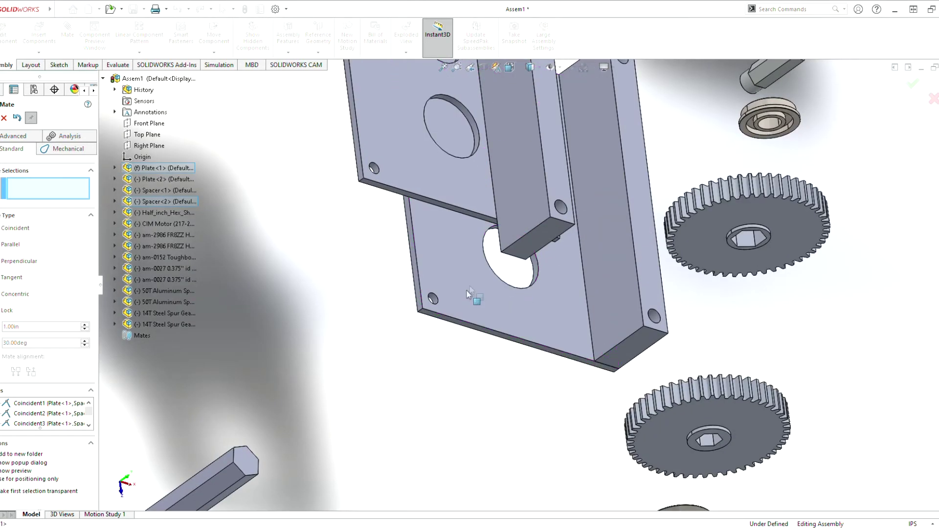
scroll(560, 252, up, 4)
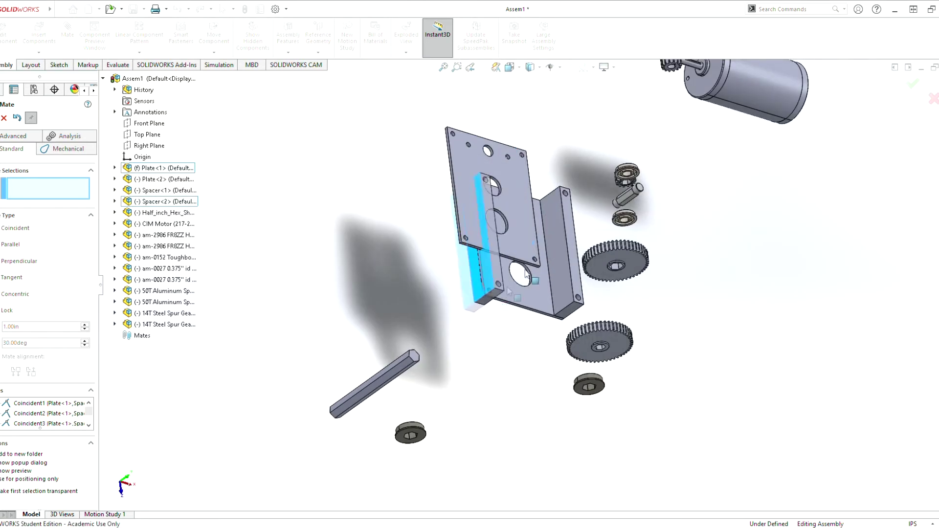
drag(561, 262, 600, 246)
middle_drag(538, 249, 604, 251)
scroll(603, 252, down, 3)
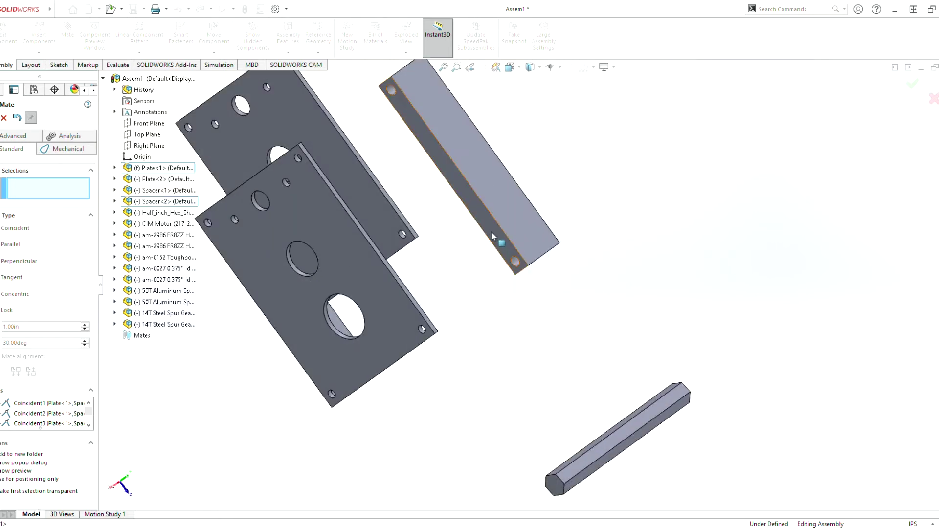
click(493, 231)
middle_drag(473, 288, 407, 328)
click(446, 334)
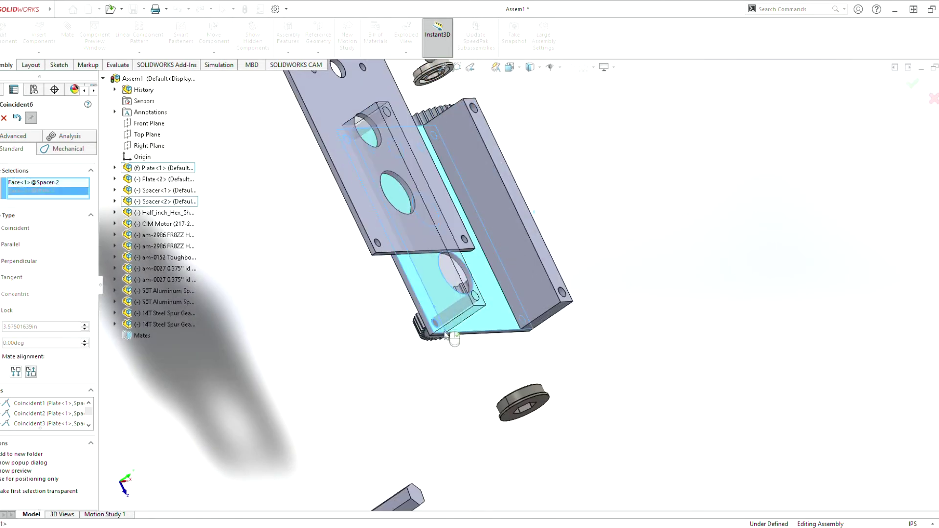
key(Return)
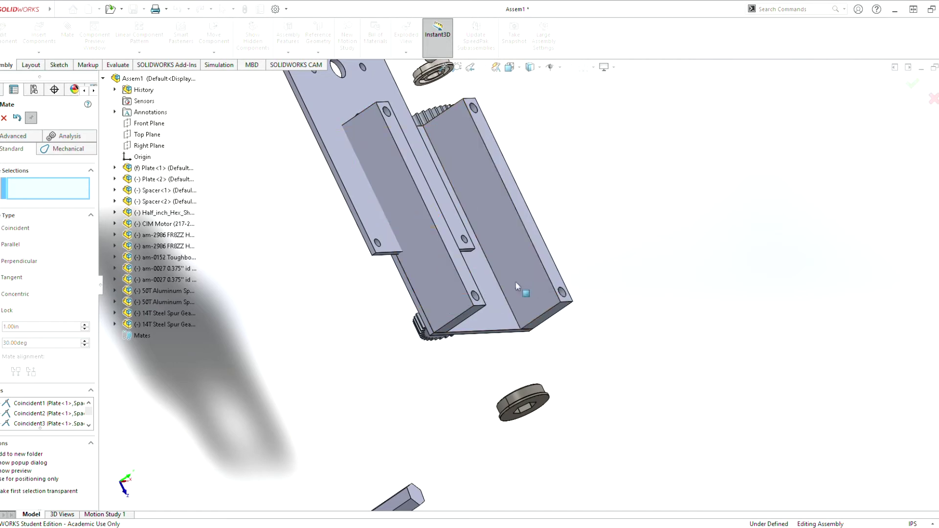
Step: Move the loose second plate clear of the first plate and its two spacers
scroll(623, 219, up, 5)
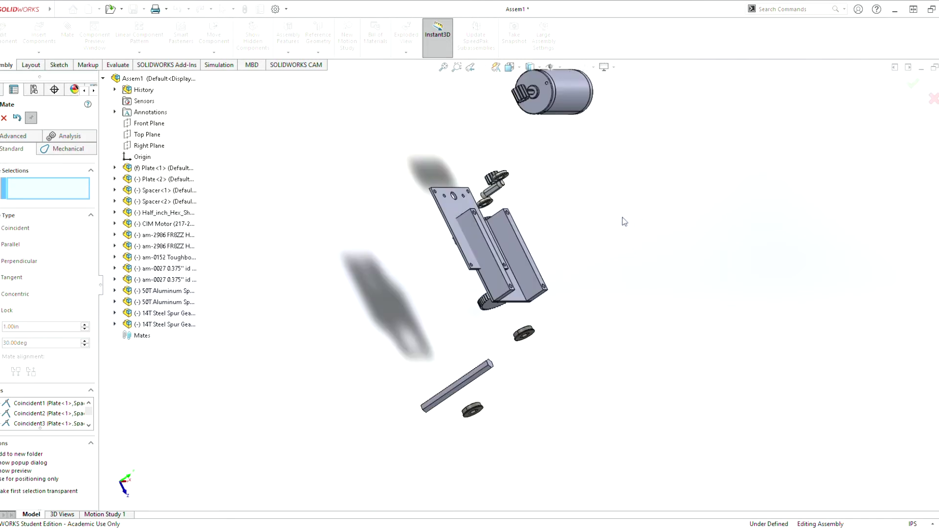
middle_drag(623, 219, 462, 264)
scroll(456, 268, down, 2)
drag(408, 225, 271, 229)
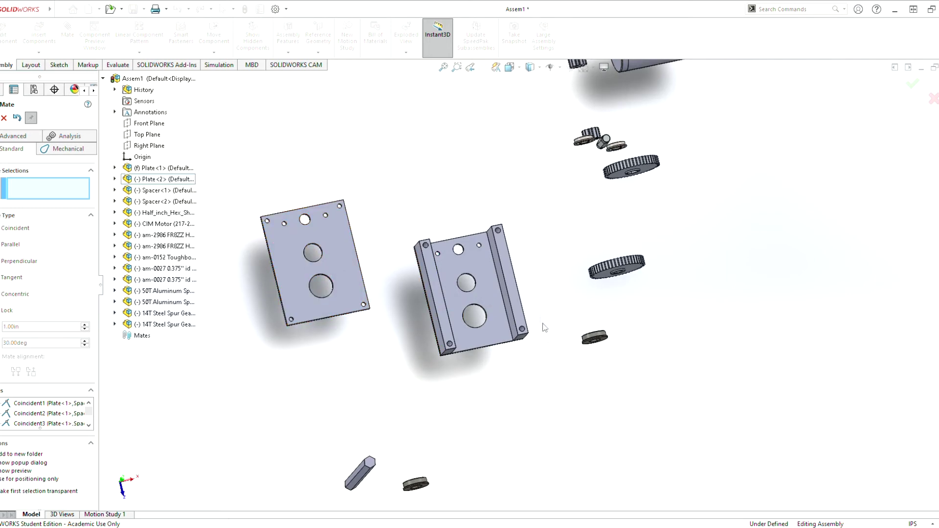
Step: Mate the bore of the 14T CIM motor spur gear concentric with the CIM motor's shaft
scroll(442, 484, up, 6)
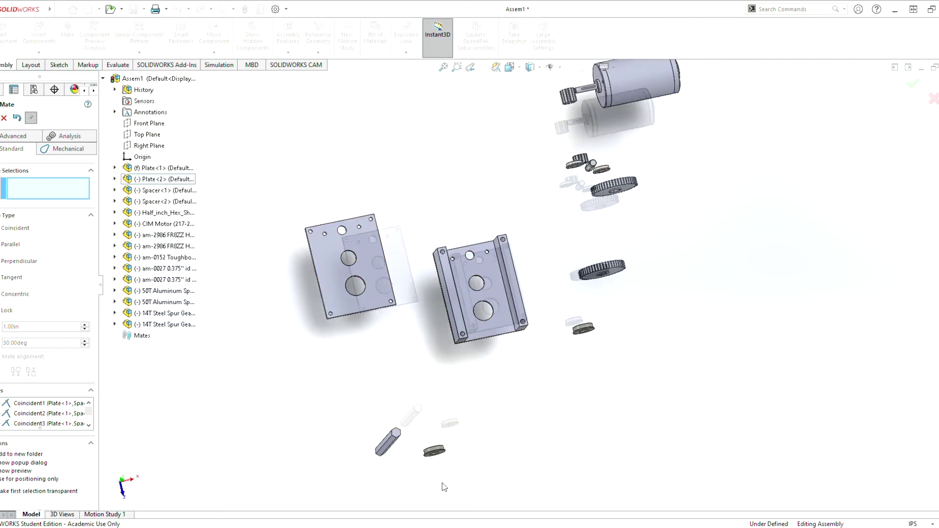
scroll(450, 456, down, 7)
scroll(536, 307, up, 6)
scroll(585, 168, down, 2)
scroll(585, 167, down, 5)
scroll(559, 180, down, 5)
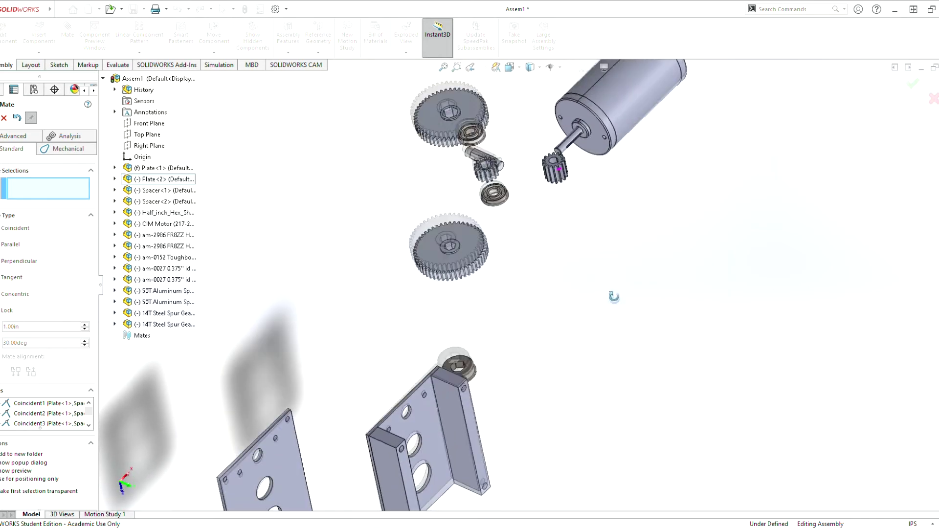
click(510, 197)
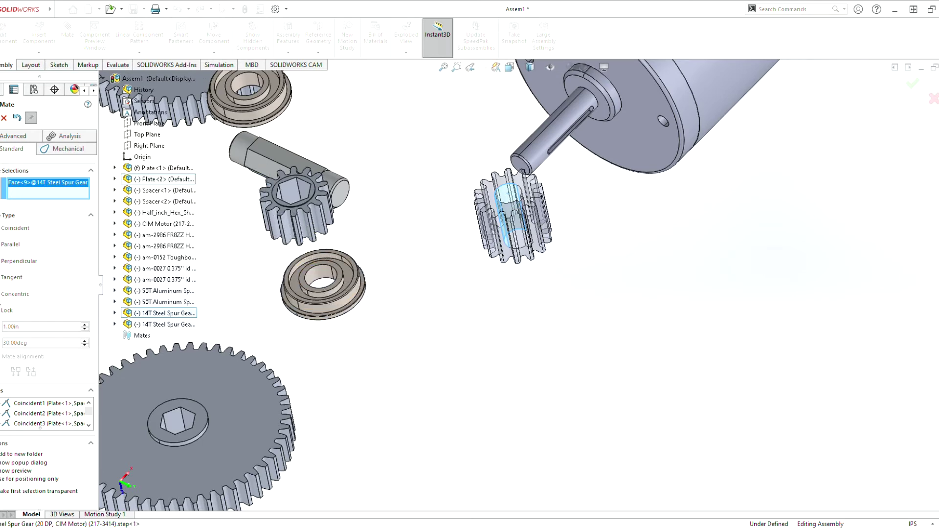
mouse_move(567, 171)
middle_down()
mouse_move(580, 200)
mouse_move(517, 205)
mouse_move(565, 163)
middle_up()
click(521, 123)
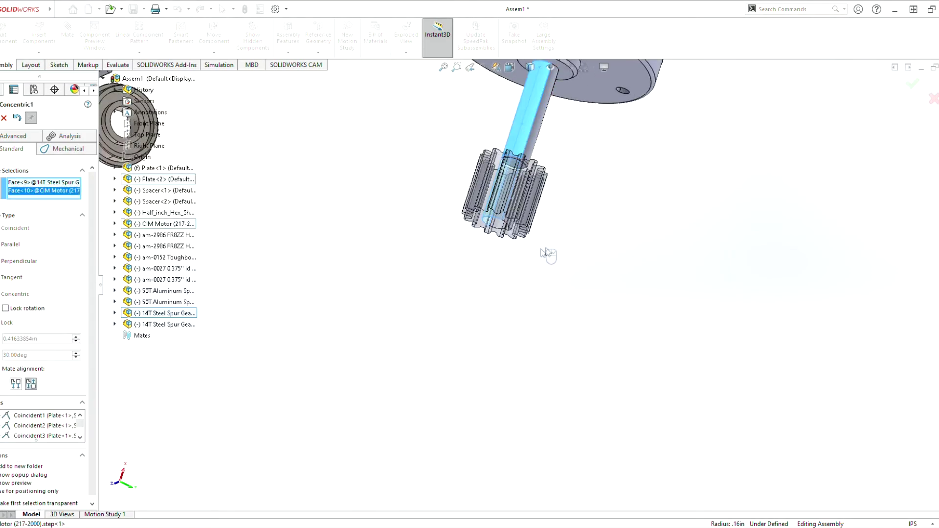
click(663, 228)
Step: Mate the 14T gear's end face coincident with the raised boss face at the base of the motor shaft
middle_drag(525, 226, 606, 99)
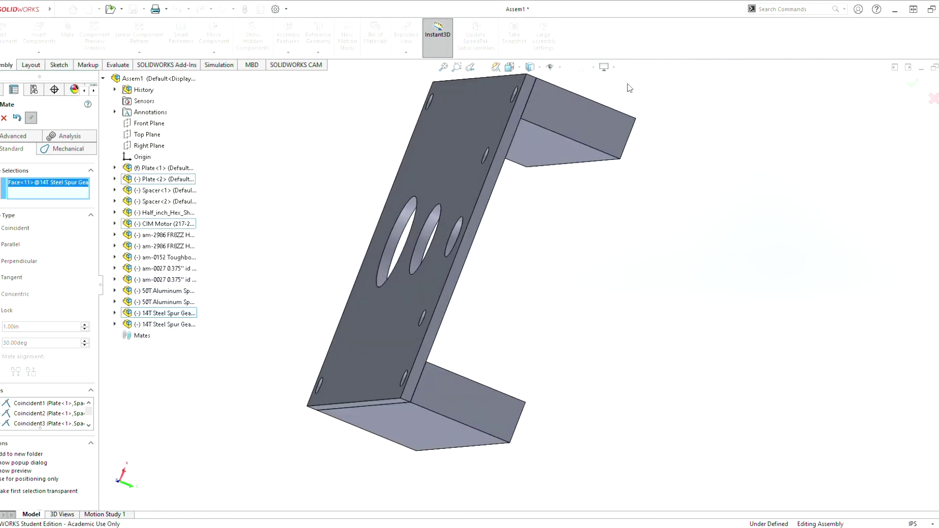
scroll(573, 114, up, 8)
scroll(620, 157, down, 10)
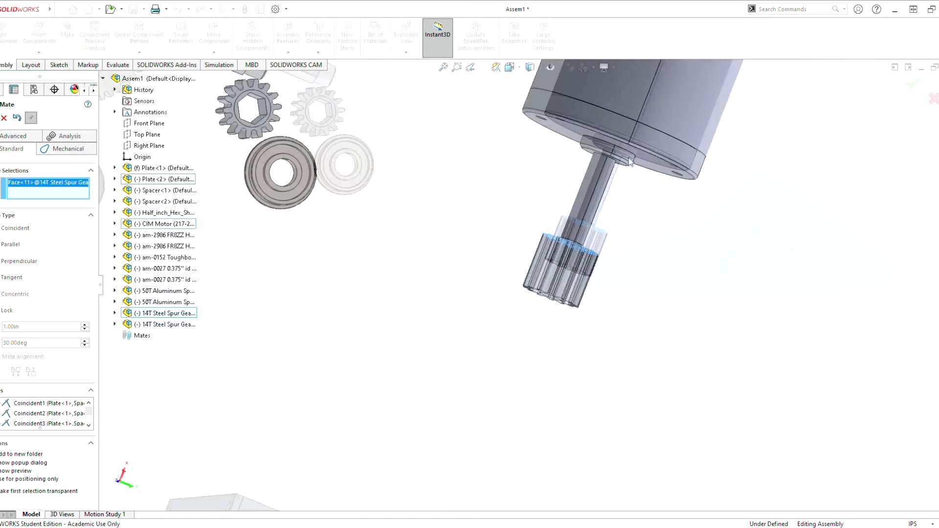
scroll(620, 159, down, 3)
click(592, 198)
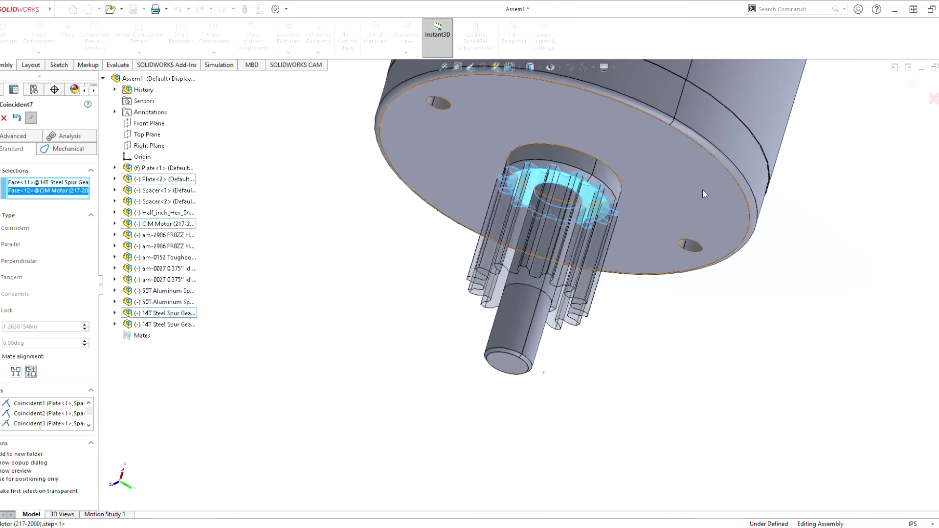
key(Return)
scroll(609, 320, down, 4)
drag(555, 271, 685, 257)
scroll(711, 314, up, 4)
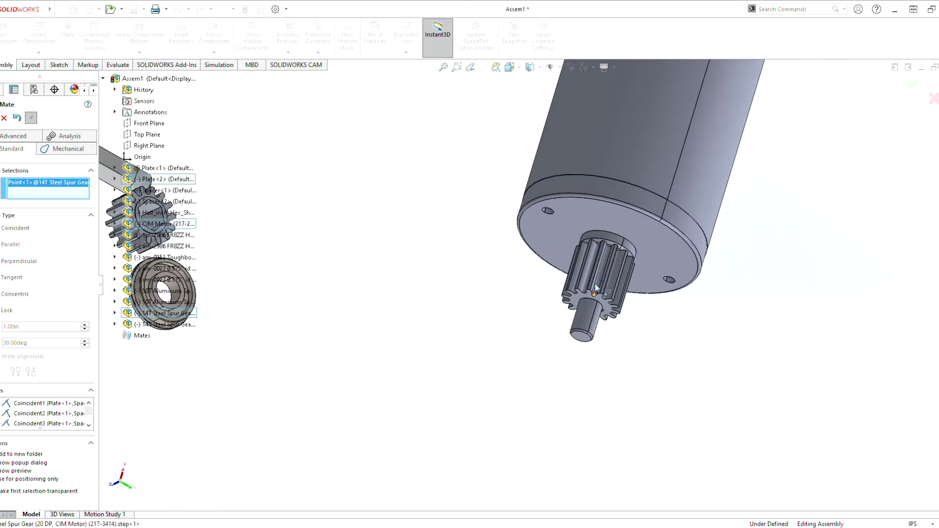
key(Escape)
Step: Examine the gear on the motor shaft, the motor's front face and the first plate's outer face
drag(608, 269, 576, 260)
scroll(528, 265, up, 5)
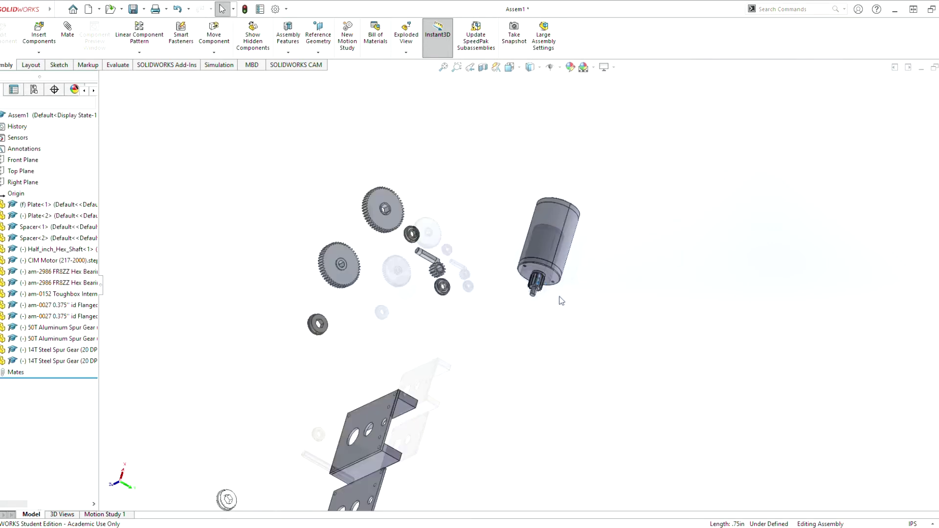
scroll(519, 275, up, 3)
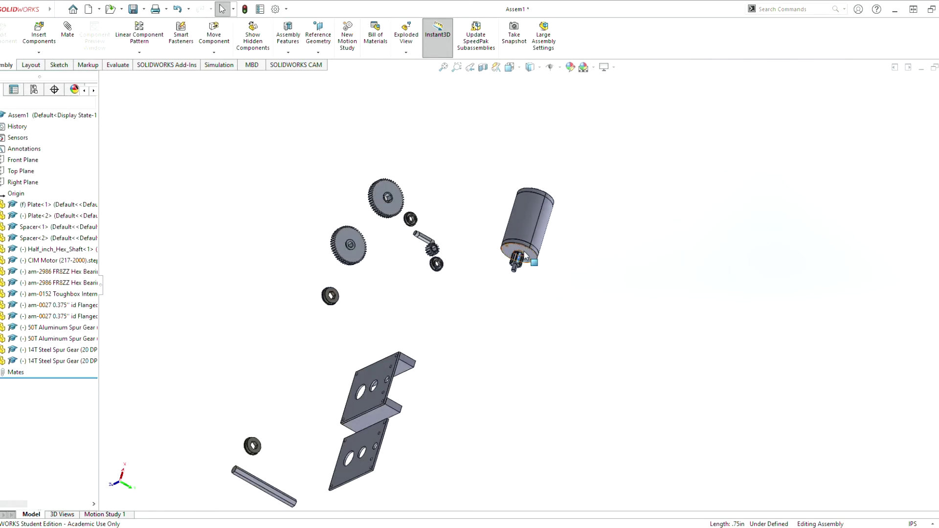
scroll(526, 257, down, 6)
scroll(538, 253, up, 2)
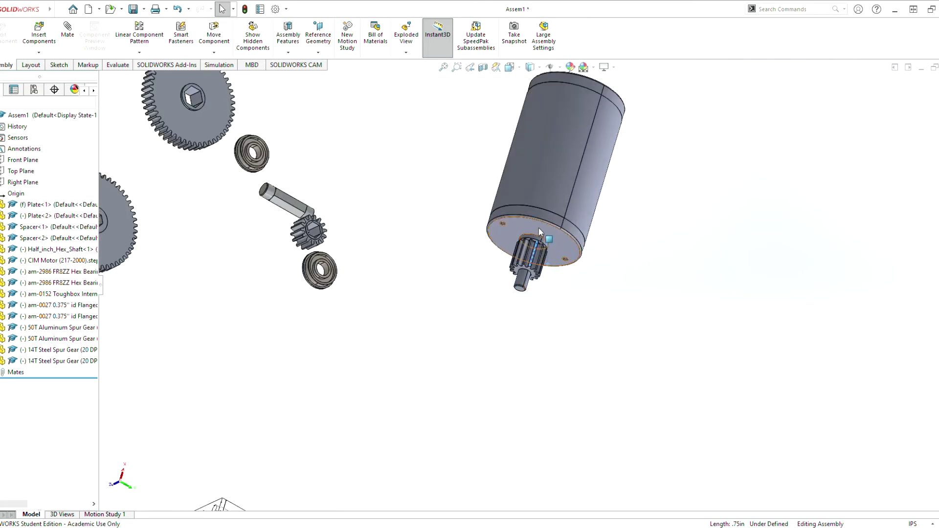
click(538, 228)
scroll(533, 245, up, 4)
middle_drag(377, 380, 489, 430)
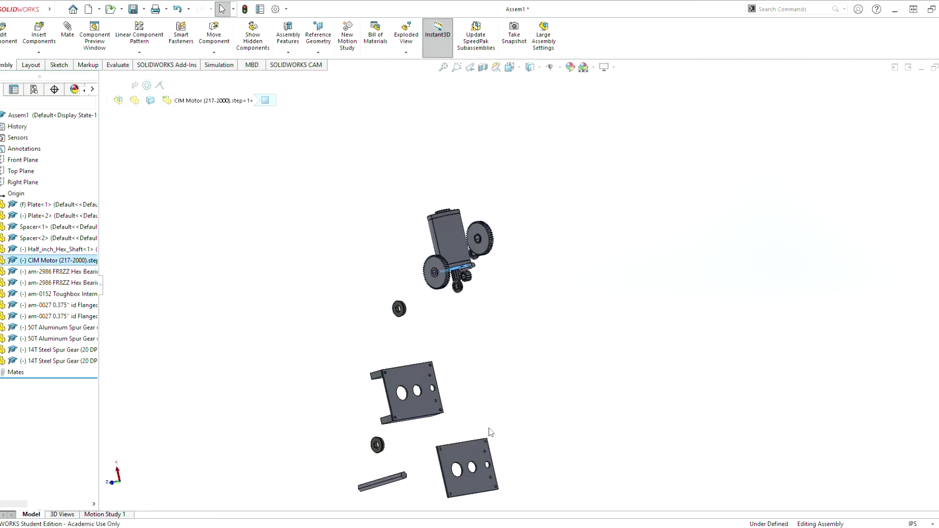
scroll(411, 391, down, 5)
click(547, 380)
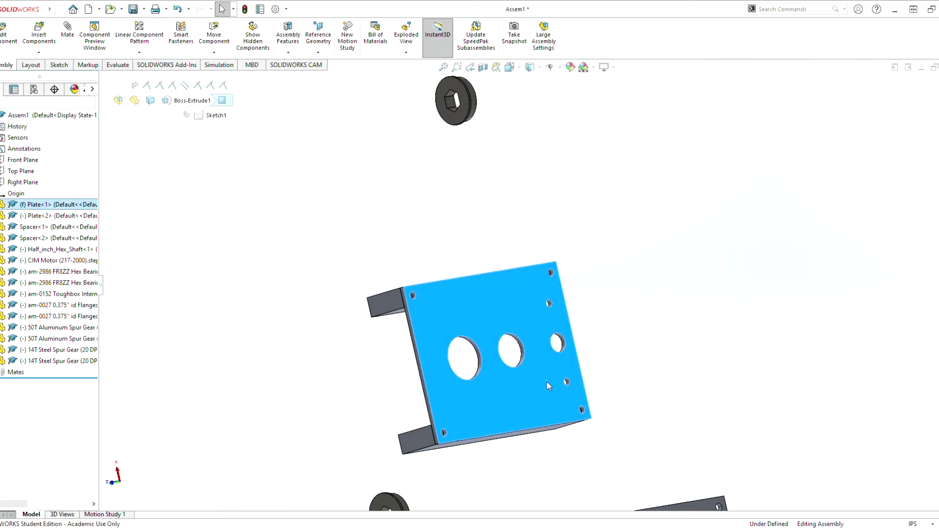
click(330, 188)
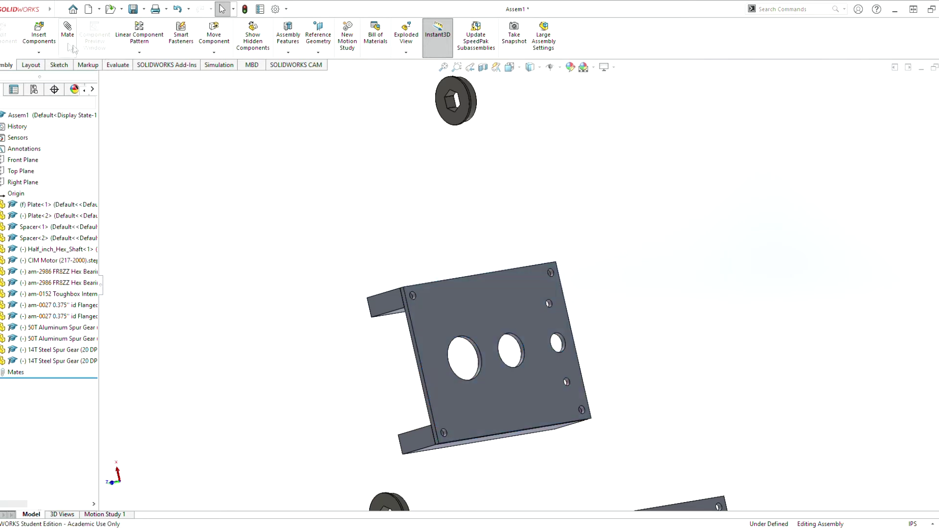
Step: Mate the CIM motor's front face coincident with the outer face of the first plate
scroll(563, 180, up, 4)
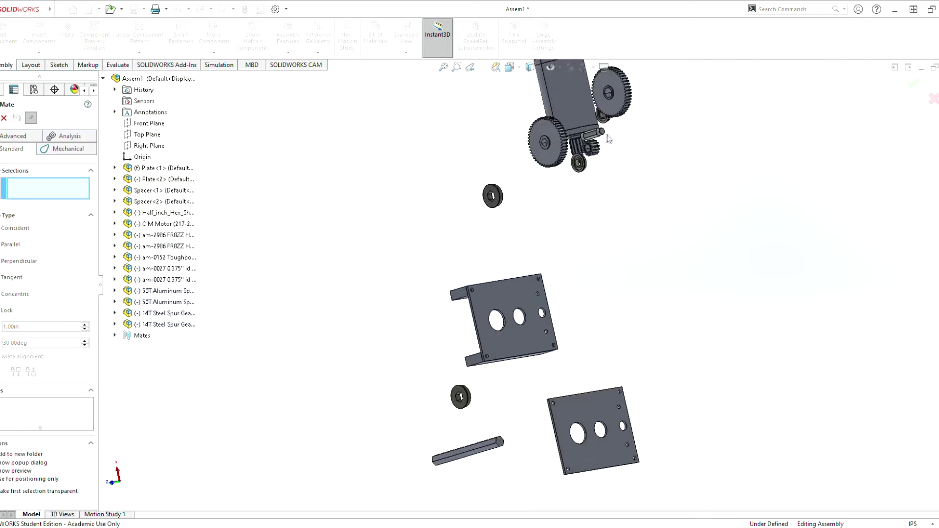
scroll(608, 135, down, 4)
middle_drag(577, 197, 597, 234)
click(594, 272)
scroll(522, 282, up, 5)
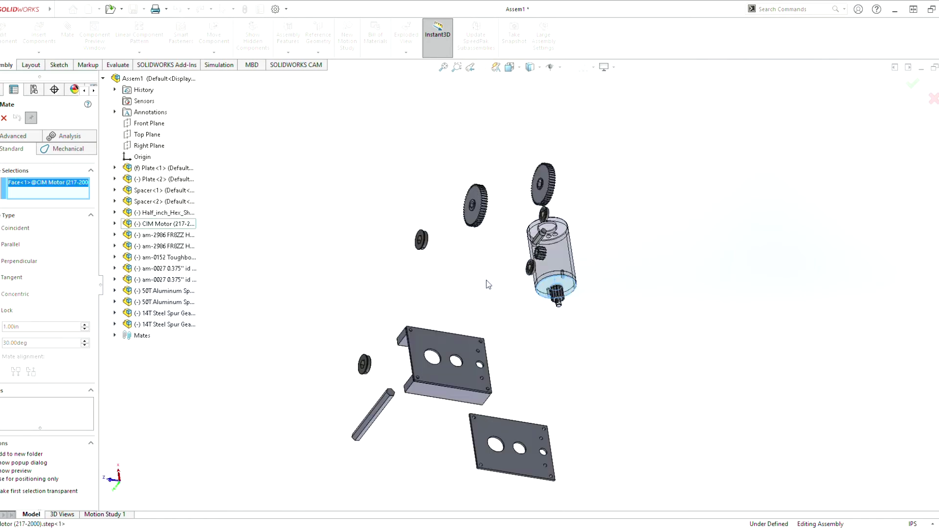
middle_drag(486, 279, 496, 388)
click(473, 377)
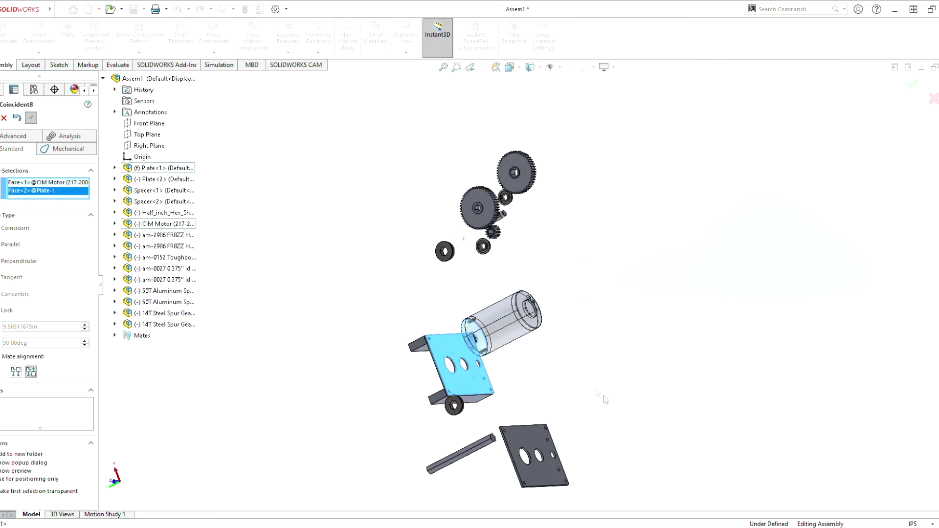
key(Return)
Step: Mate one of the motor's mounting holes concentric with the matching small screw hole in the first plate
scroll(479, 262, down, 8)
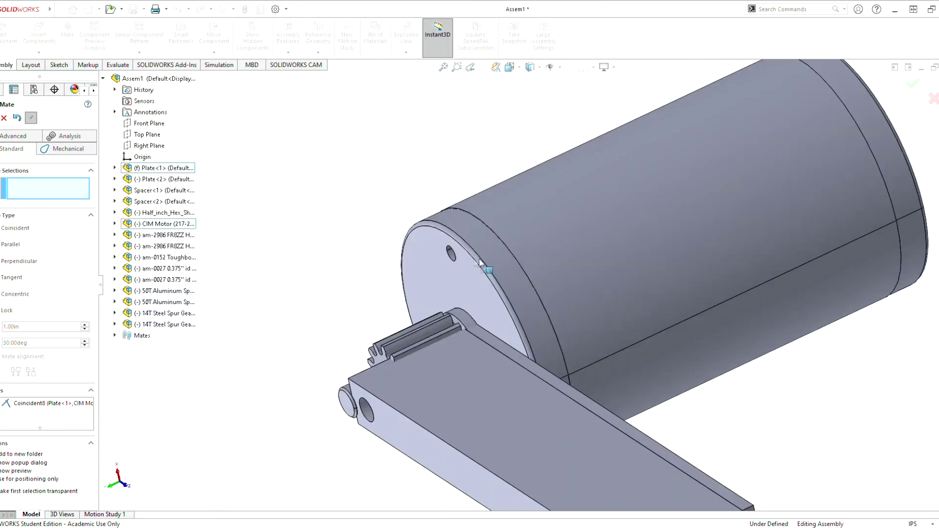
scroll(479, 262, down, 4)
middle_drag(510, 278, 543, 275)
click(477, 235)
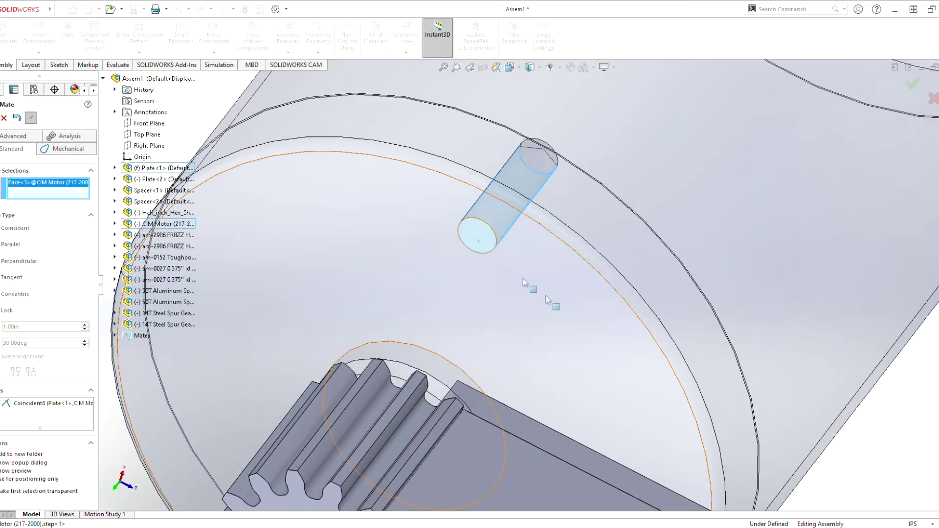
scroll(525, 281, up, 4)
scroll(593, 377, up, 4)
middle_drag(618, 383, 595, 389)
scroll(752, 358, down, 3)
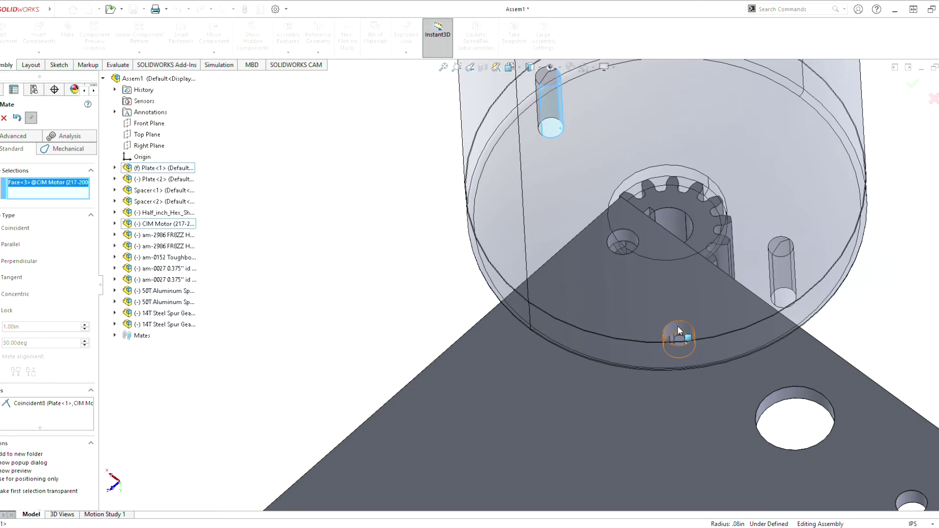
click(677, 327)
click(808, 345)
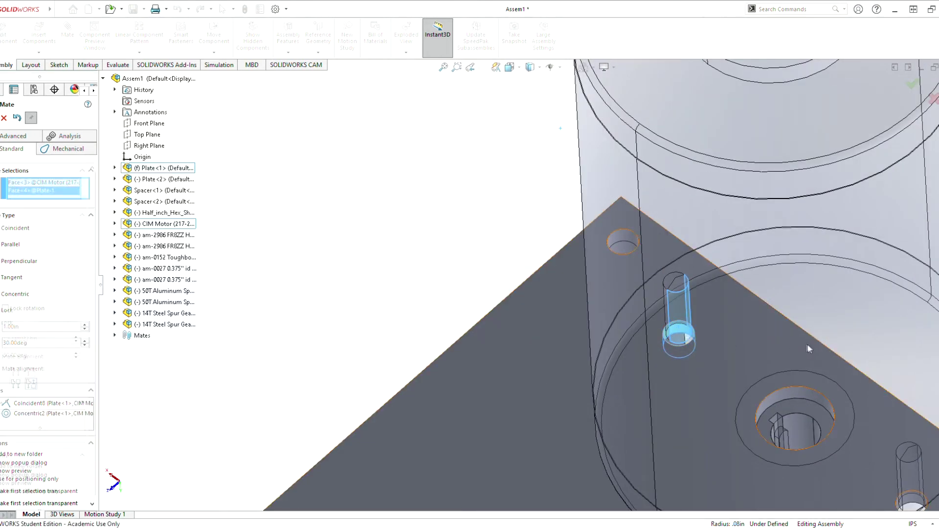
Step: Mate the CIM motor's second mounting hole concentric with the matching small screw hole in the first plate
middle_drag(808, 345, 822, 356)
scroll(888, 372, up, 5)
middle_drag(888, 372, 670, 359)
scroll(823, 365, up, 2)
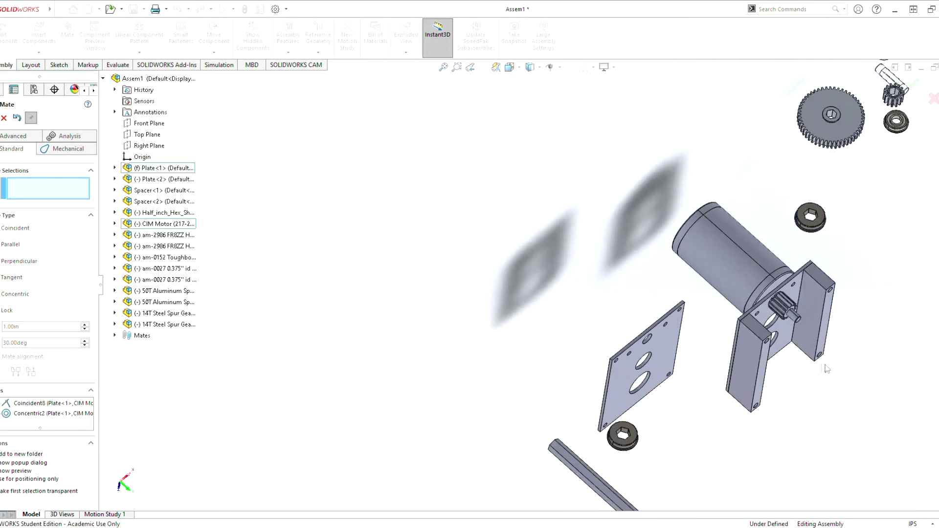
middle_drag(823, 365, 700, 336)
scroll(700, 339, down, 8)
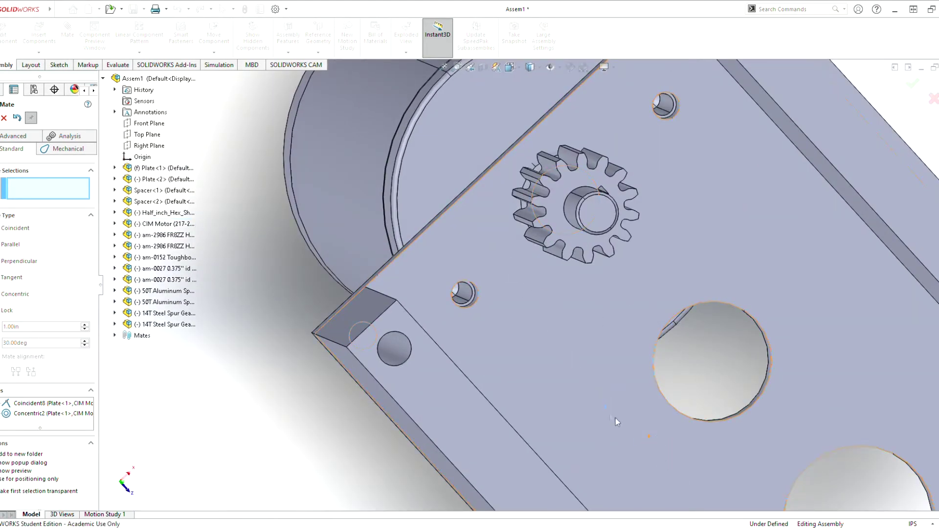
key(Tab)
scroll(461, 292, down, 4)
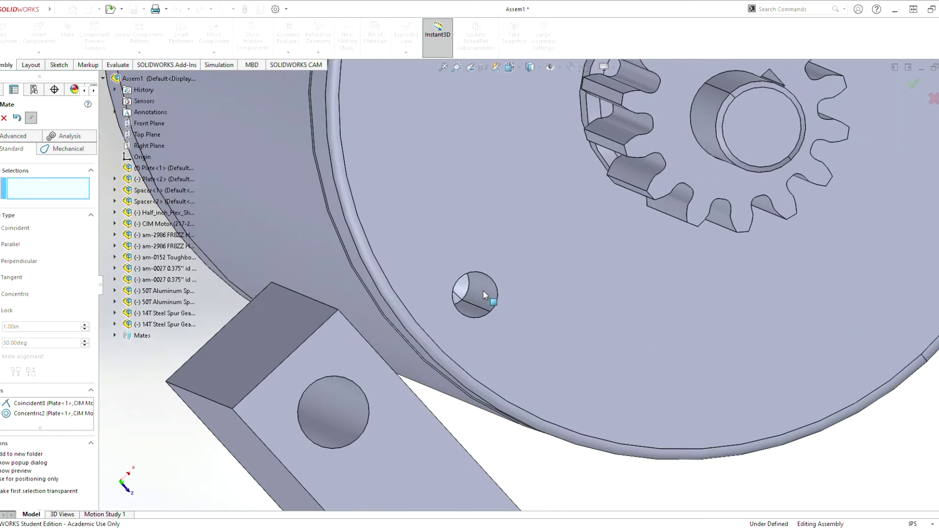
click(487, 292)
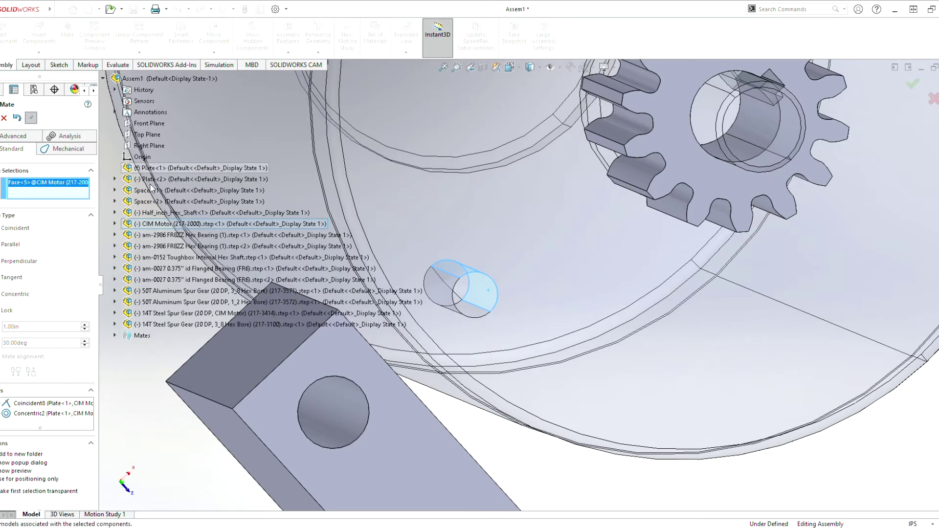
scroll(498, 271, up, 4)
middle_drag(513, 306, 514, 321)
scroll(515, 300, down, 3)
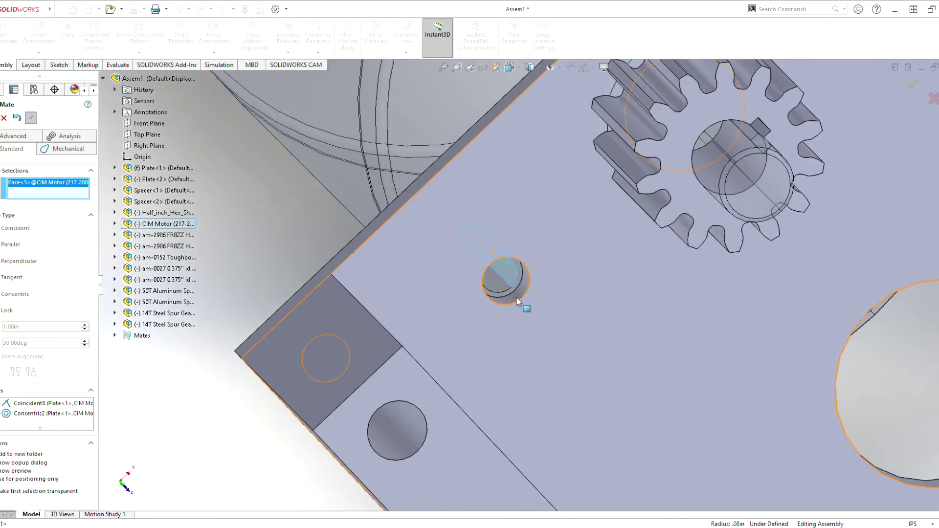
click(522, 293)
right_click(649, 310)
Step: Examine the motor and its gear on the first plate, and locate the loose gears, bearings and shafts
scroll(510, 263, up, 2)
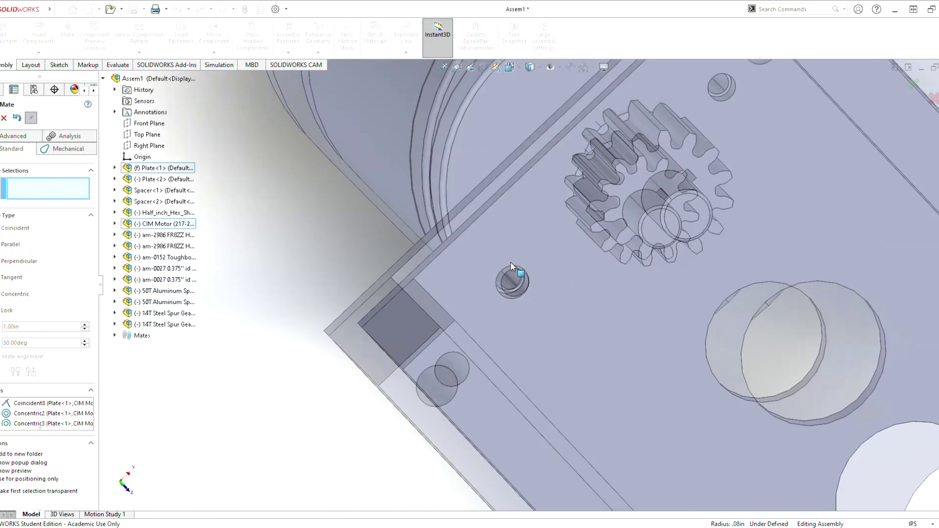
scroll(510, 262, up, 3)
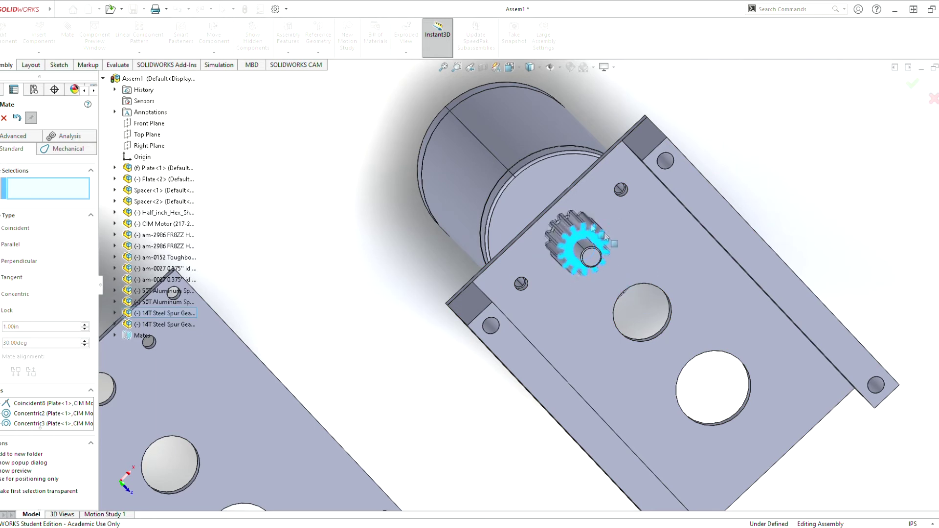
scroll(594, 287, up, 3)
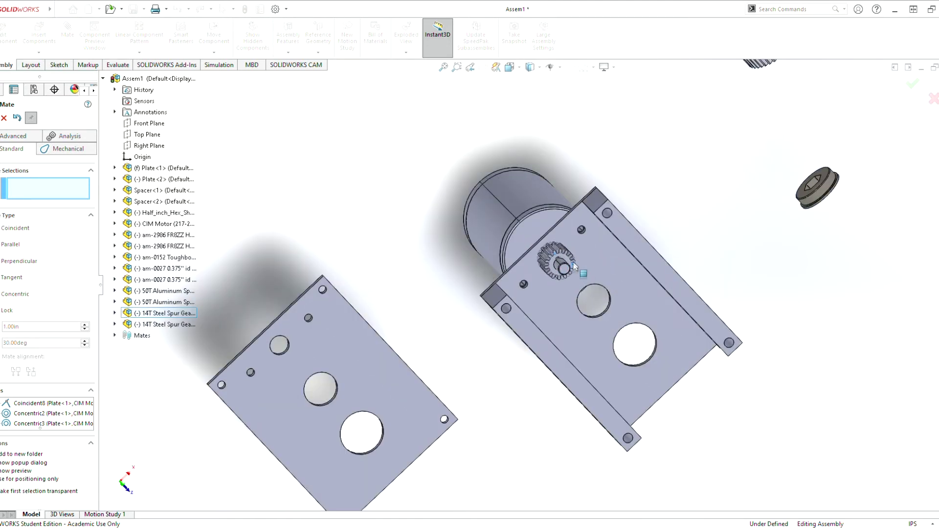
scroll(557, 215, up, 2)
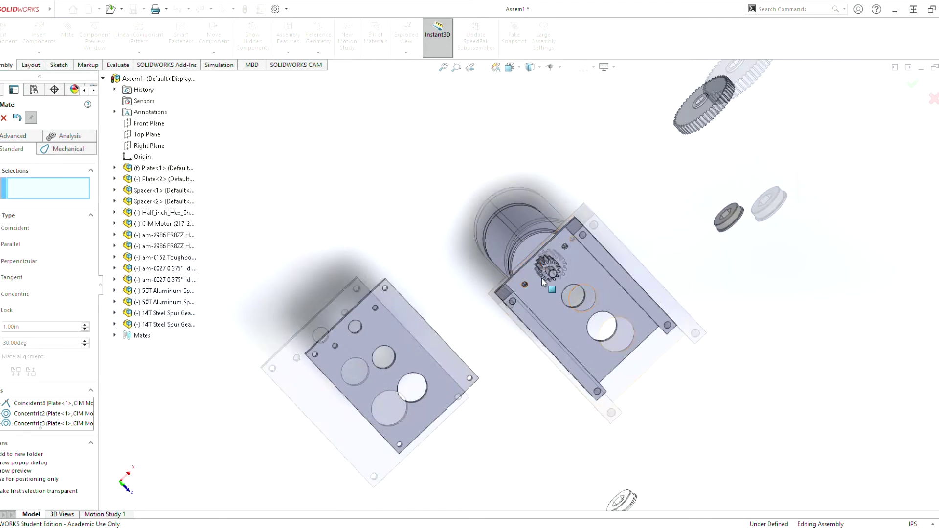
scroll(648, 343, up, 4)
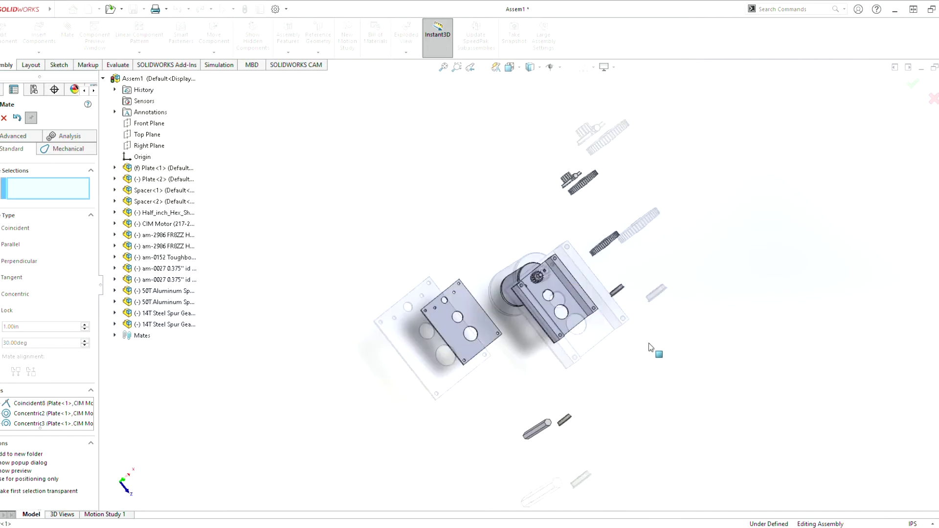
scroll(555, 342, down, 6)
scroll(551, 421, up, 5)
scroll(545, 98, down, 3)
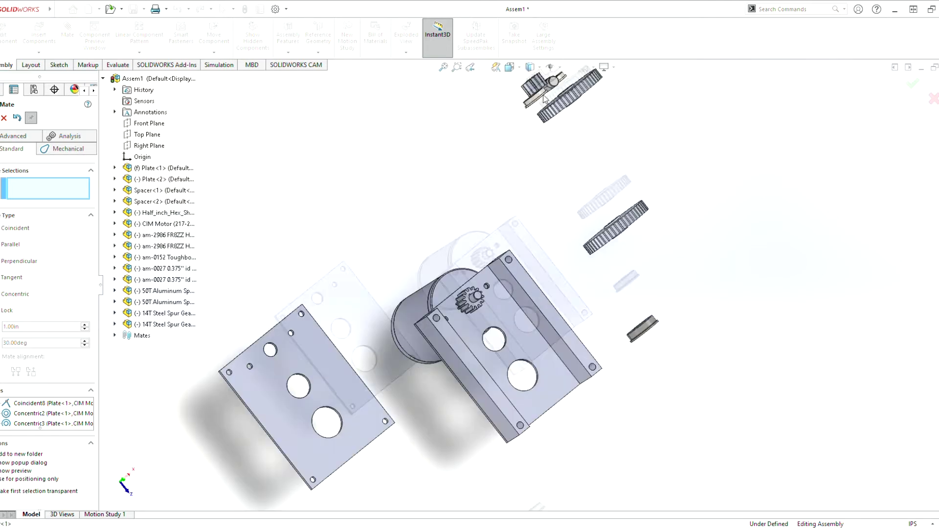
scroll(538, 151, down, 5)
scroll(535, 181, up, 8)
scroll(535, 185, down, 10)
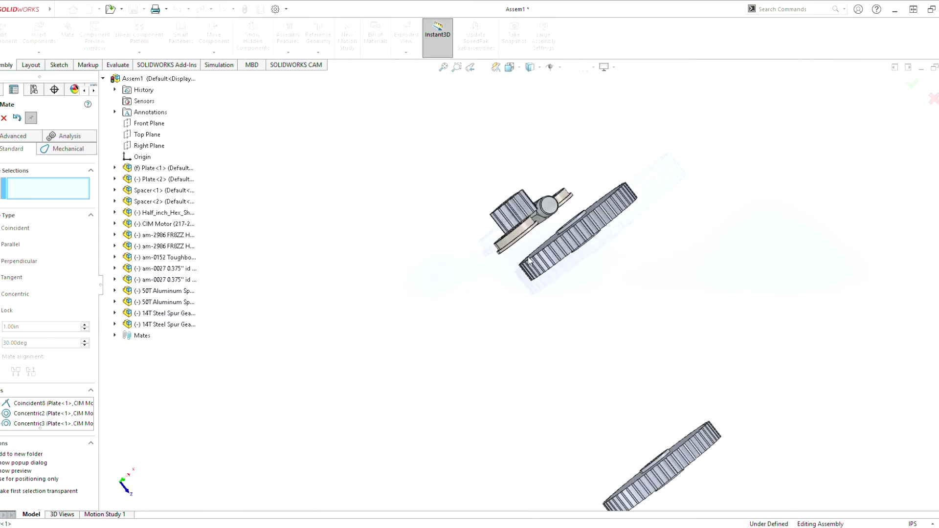
Step: Mate the outer cylindrical face of a 0.375" id flanged bearing (FR6) concentric with the middle hole of the first plate
click(508, 213)
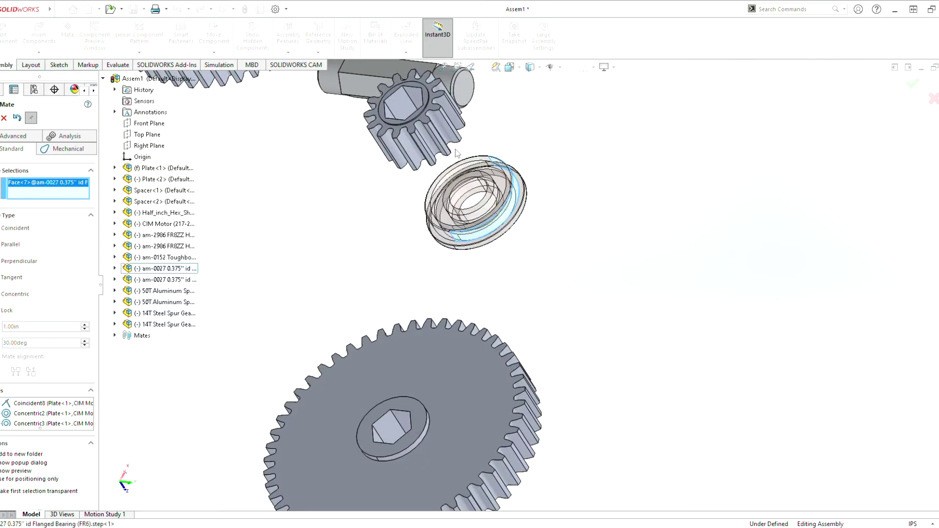
scroll(632, 265, up, 12)
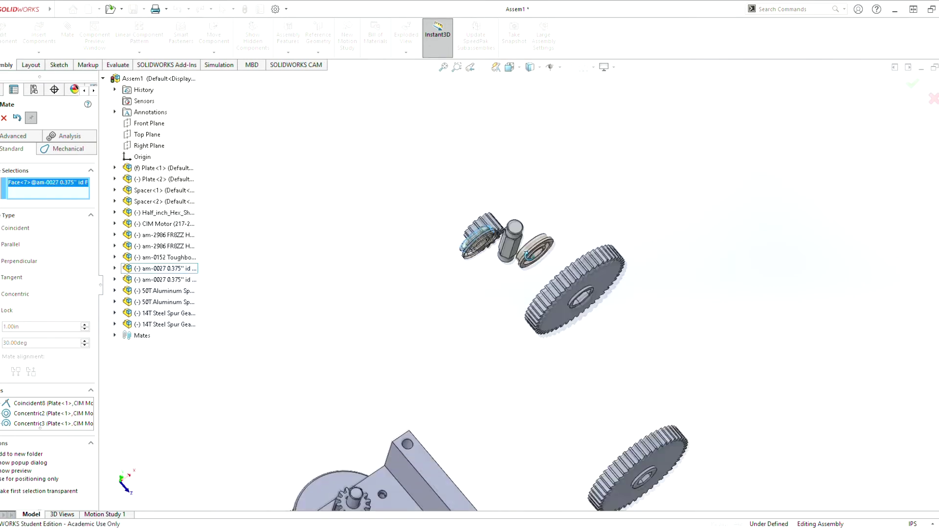
scroll(509, 372, down, 10)
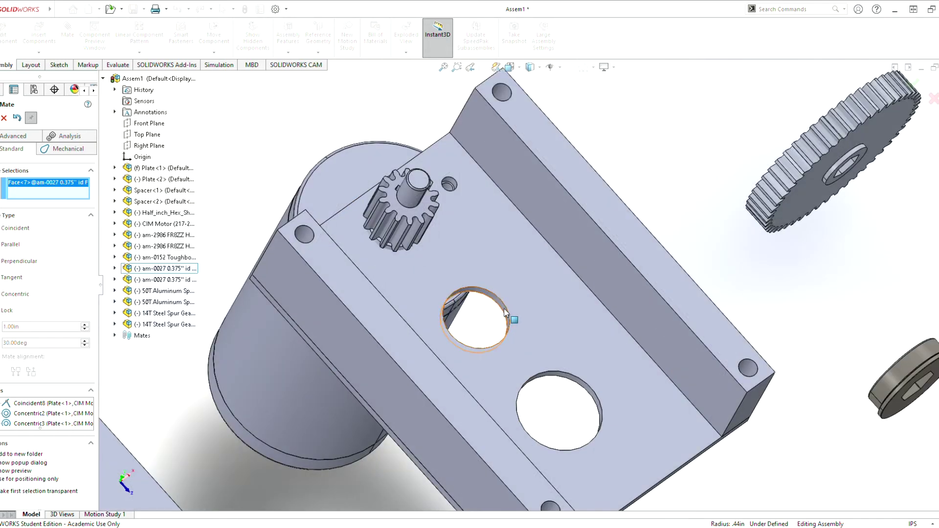
click(505, 313)
middle_drag(473, 355, 566, 359)
key(Return)
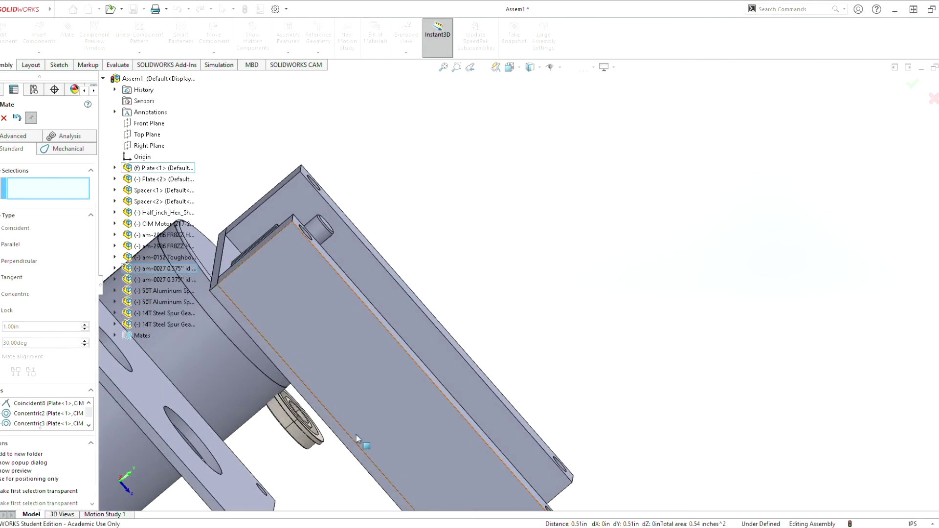
Step: Mate the FR6 bearing's flange face coincident with the first plate's inner face, so the flange sits on the spacer side
scroll(300, 438, down, 8)
scroll(467, 357, up, 2)
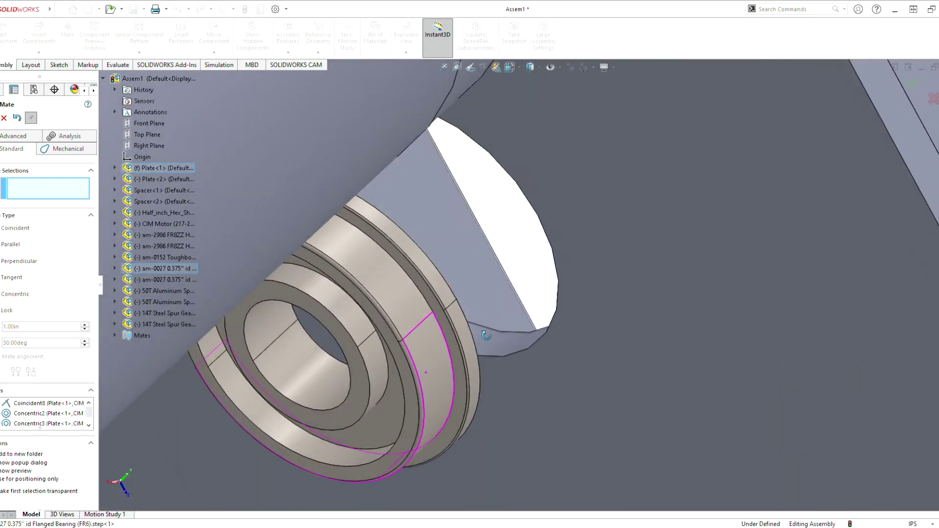
click(492, 306)
scroll(493, 304, up, 3)
scroll(493, 304, up, 3)
middle_drag(492, 304, 597, 328)
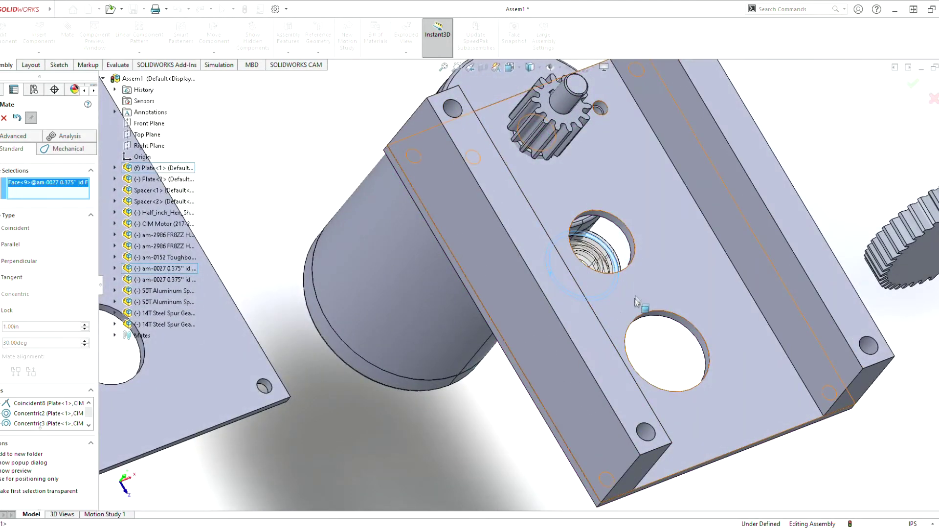
click(647, 286)
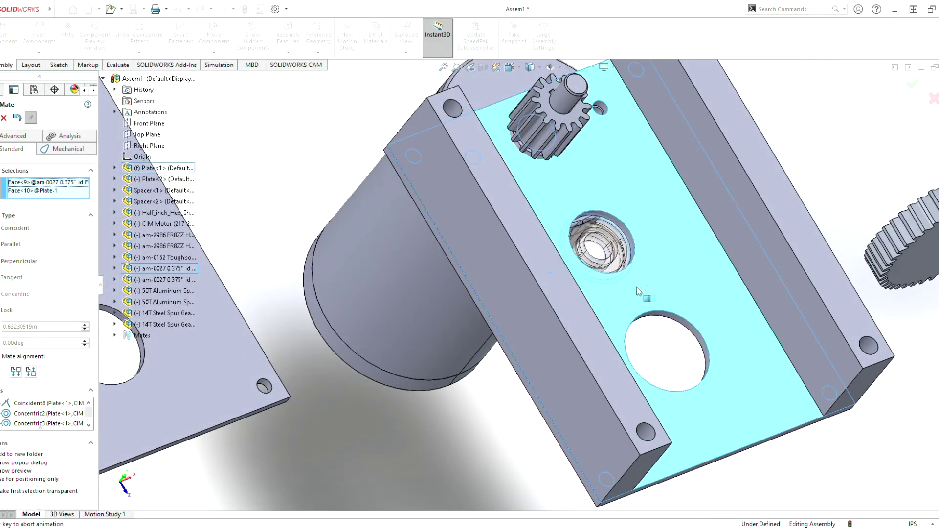
right_click(727, 314)
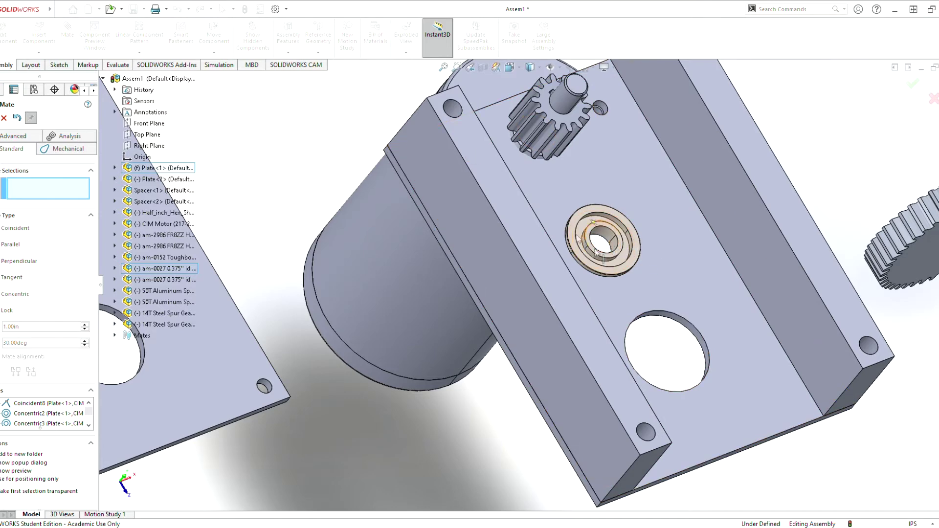
Step: Mate the round end of the am-0152 Toughbox hex shaft concentric with the bore of the FR6 bearing in the plate
scroll(651, 237, up, 5)
scroll(563, 266, down, 2)
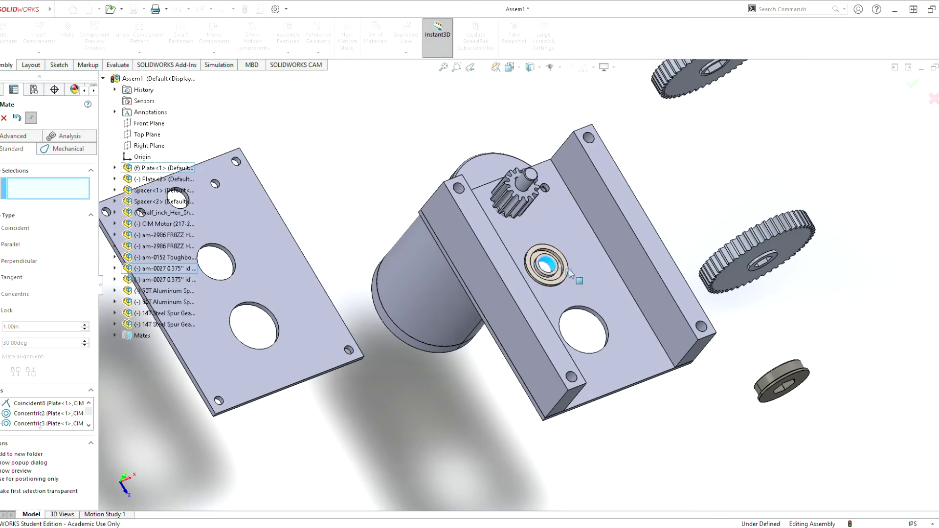
key(f)
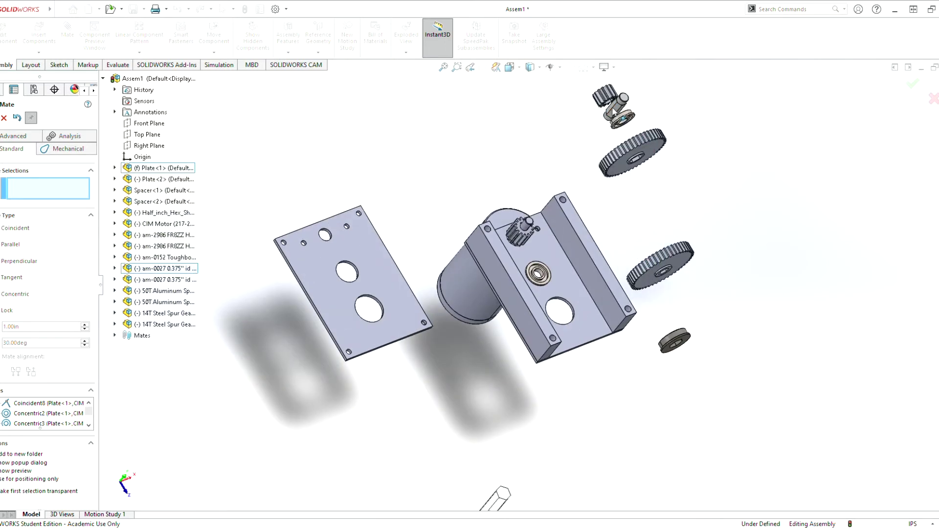
scroll(604, 153, down, 6)
middle_drag(538, 211, 583, 200)
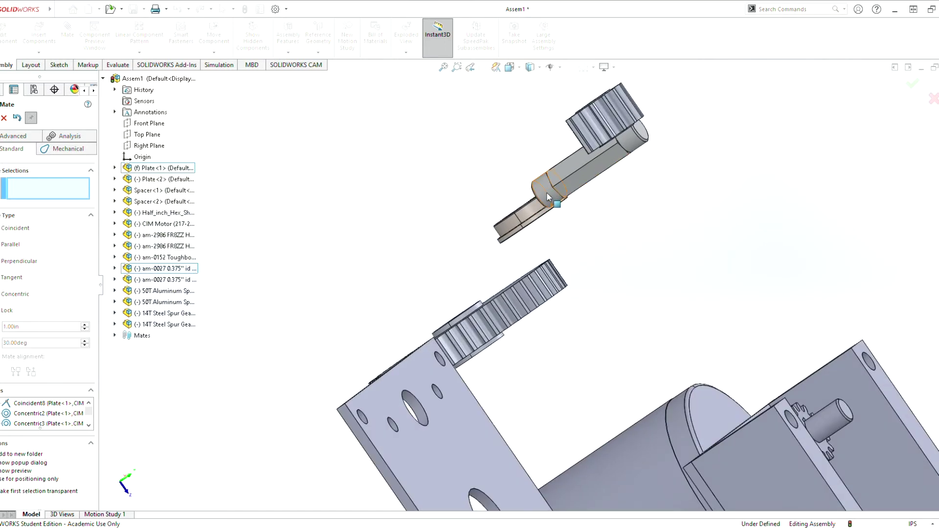
click(548, 196)
scroll(648, 259, up, 6)
middle_drag(625, 309, 578, 309)
scroll(586, 343, down, 5)
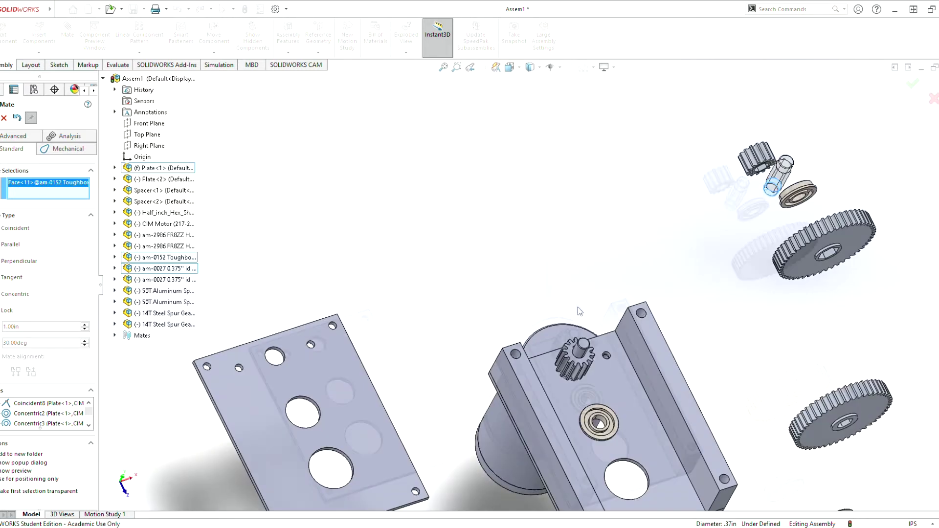
scroll(604, 454, down, 4)
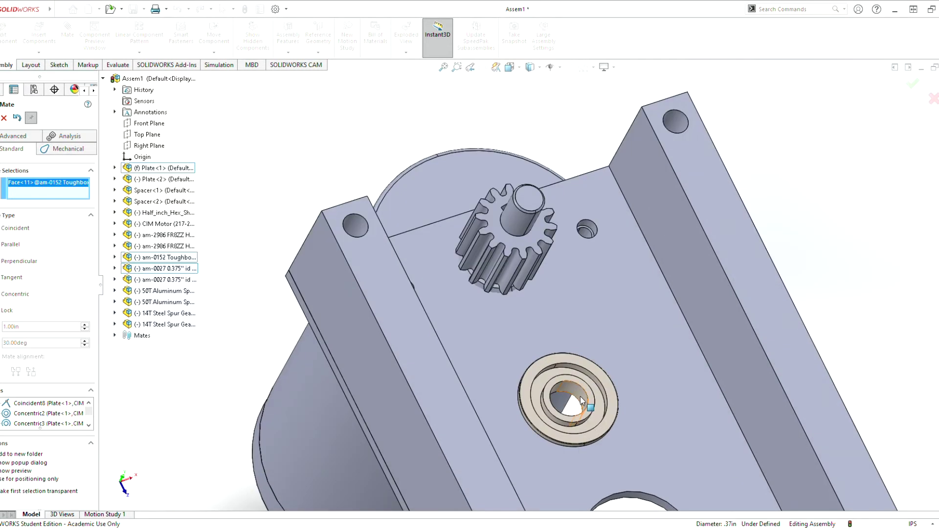
click(581, 400)
click(696, 416)
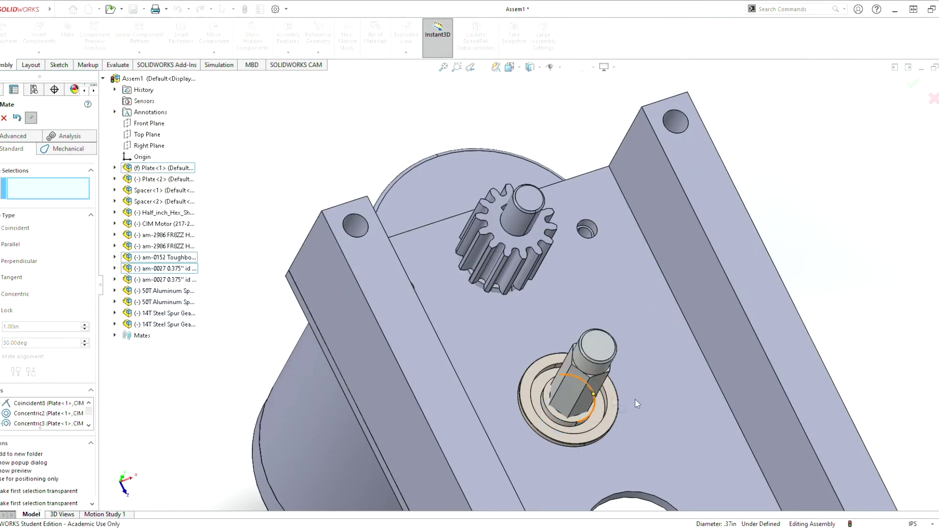
Step: Slide the Toughbox hex shaft along its axis until it is well clear of the bearing and plate
middle_drag(664, 407, 629, 394)
drag(589, 394, 693, 326)
mouse_move(595, 386)
middle_down()
mouse_move(660, 369)
mouse_move(611, 382)
middle_up()
drag(700, 320, 927, 169)
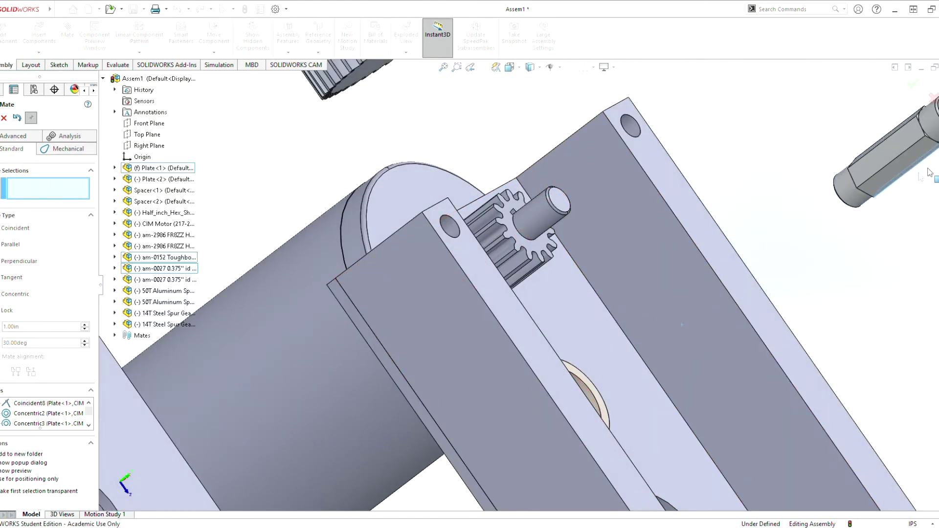
Step: Mate the hex shaft's shoulder face, next to its round end, coincident with the inner ring face of the FR6 bearing
scroll(842, 215, up, 3)
middle_drag(744, 229, 874, 237)
scroll(782, 215, down, 5)
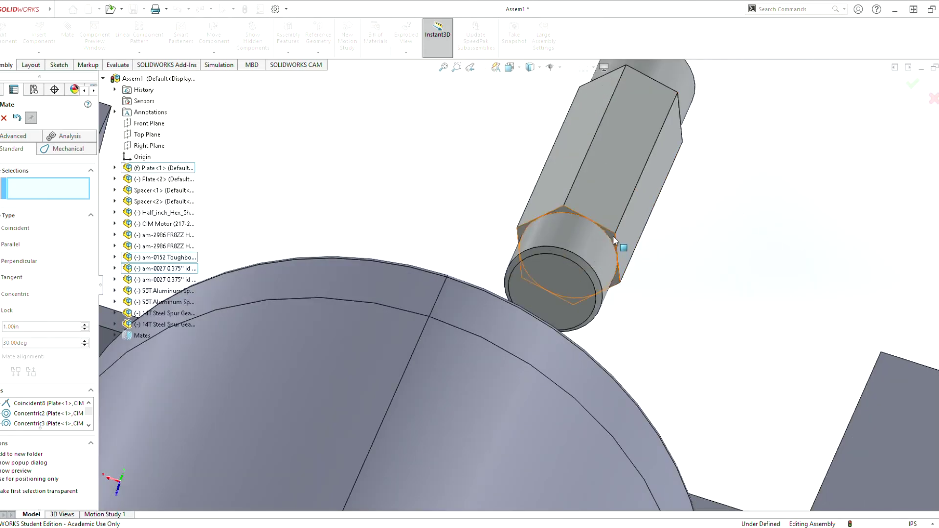
click(612, 236)
scroll(612, 235, up, 3)
middle_drag(655, 293, 737, 360)
scroll(761, 362, down, 4)
click(714, 339)
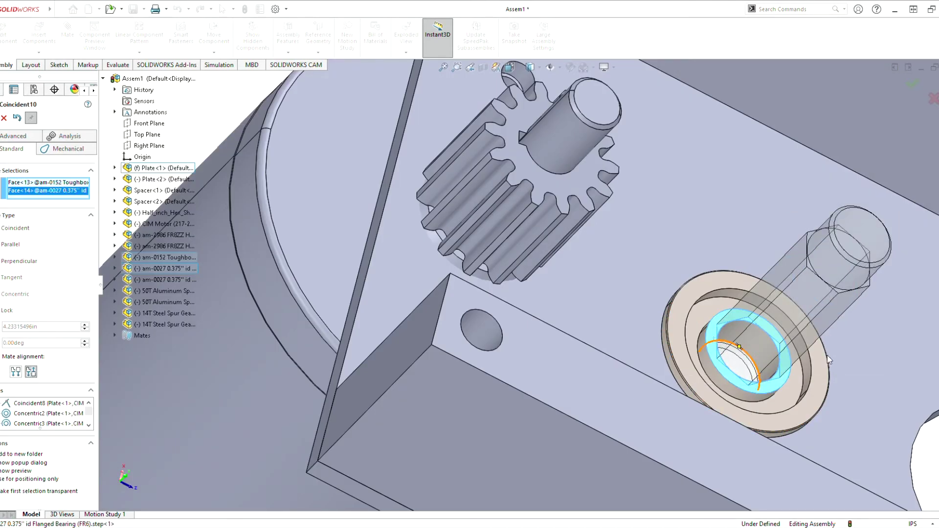
key(Return)
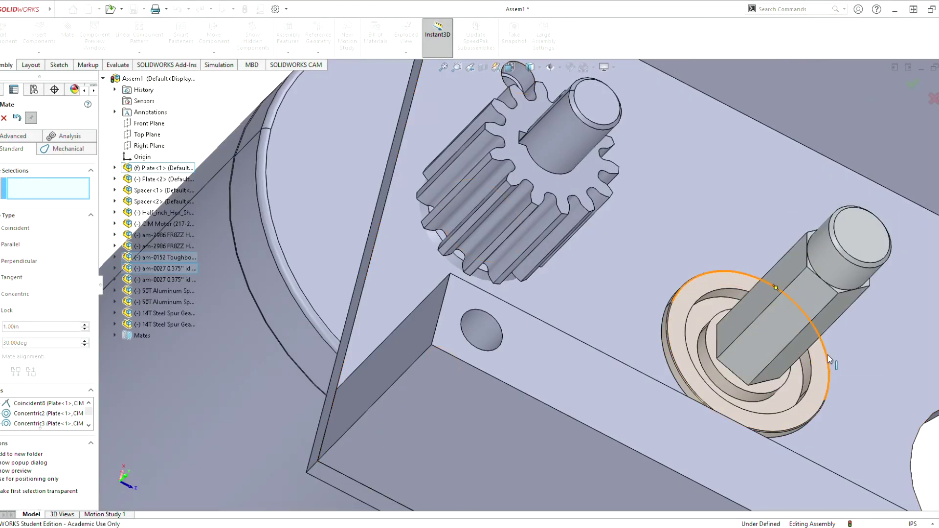
Step: Examine the loose 50T spur gears alongside the motor gear and the hex shaft mounted on the first plate
scroll(753, 304, up, 8)
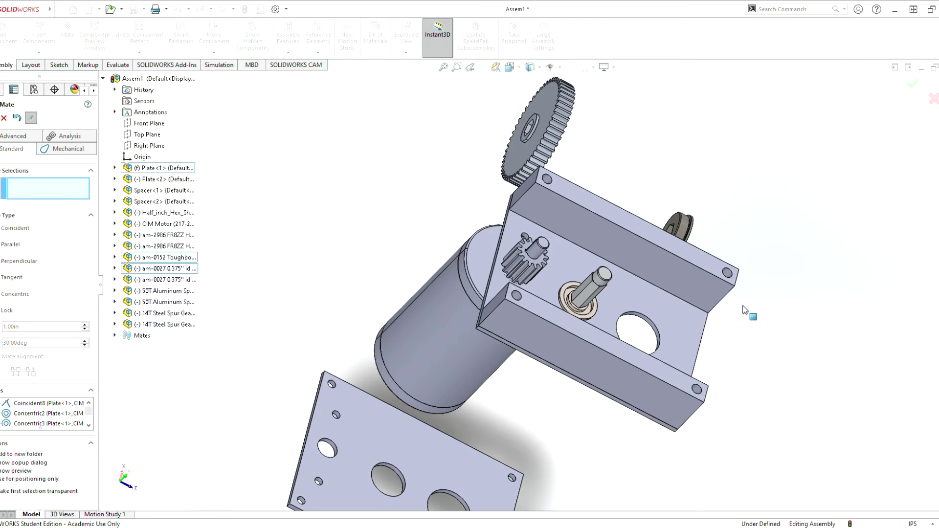
scroll(627, 240, up, 3)
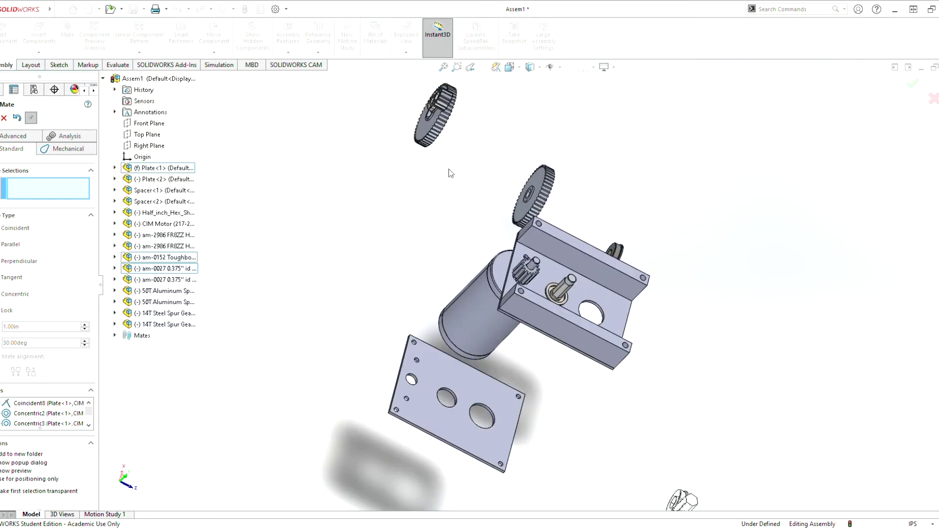
middle_drag(460, 157, 542, 193)
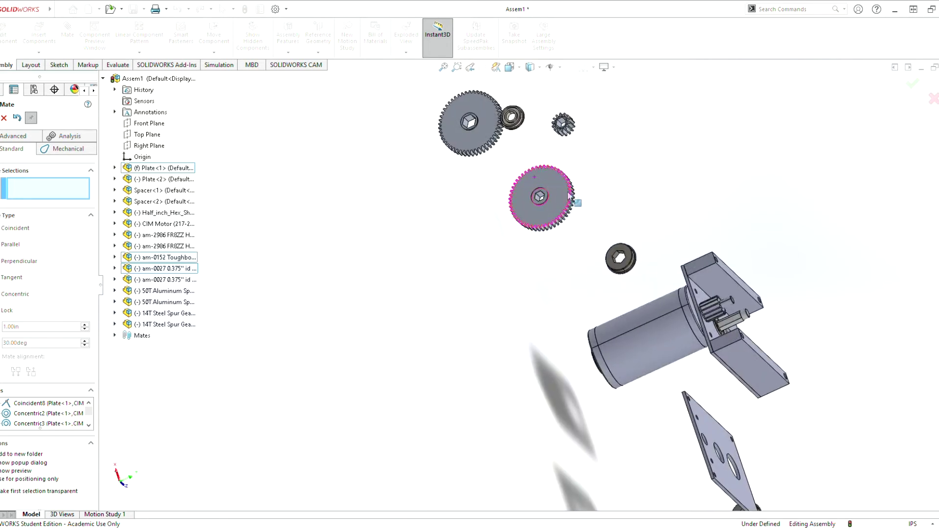
middle_drag(734, 306, 699, 314)
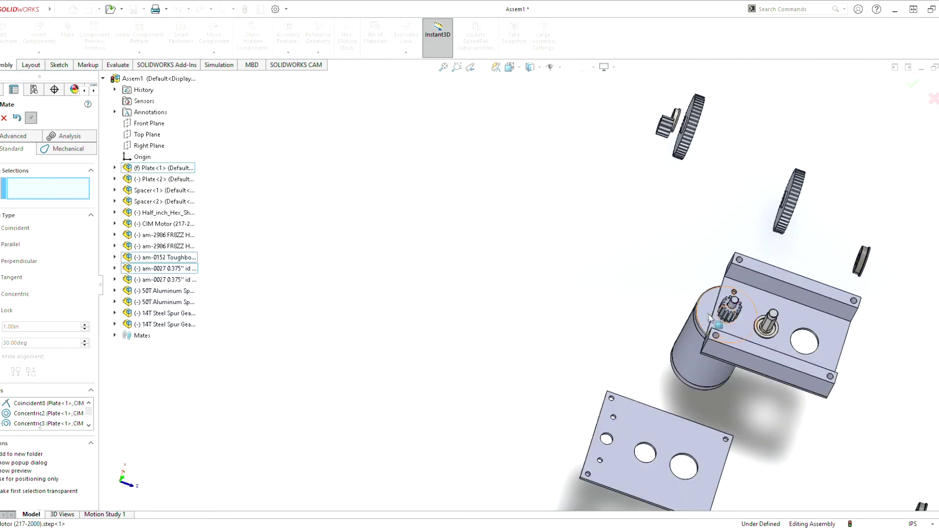
scroll(726, 316, up, 3)
scroll(658, 314, down, 4)
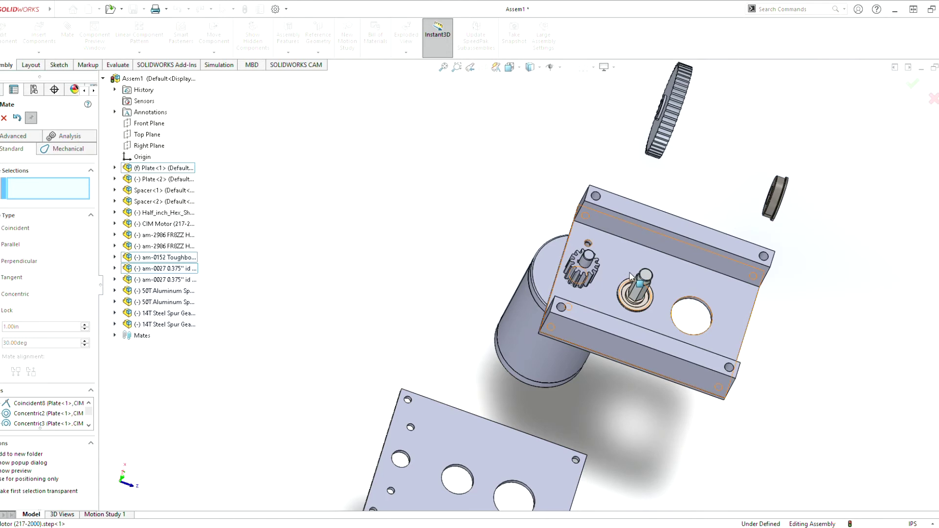
scroll(618, 177, up, 5)
middle_drag(618, 176, 611, 216)
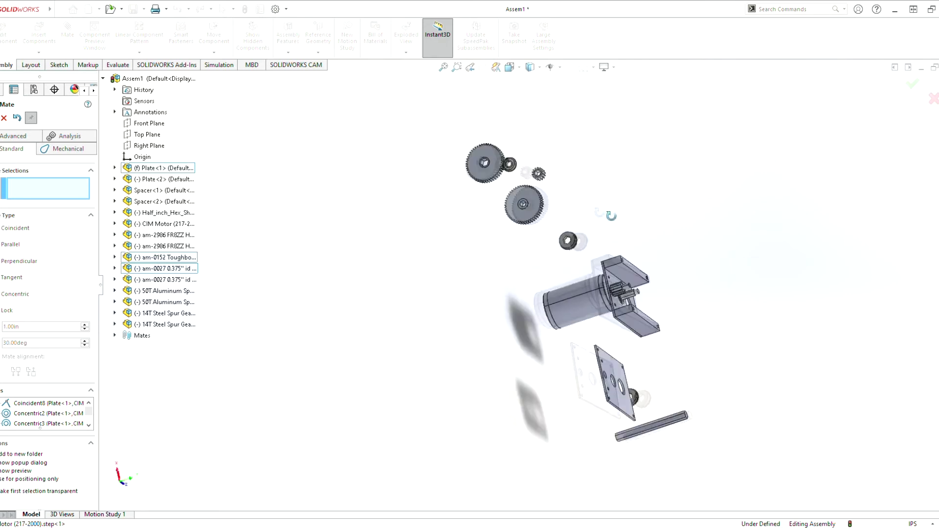
scroll(508, 186, down, 8)
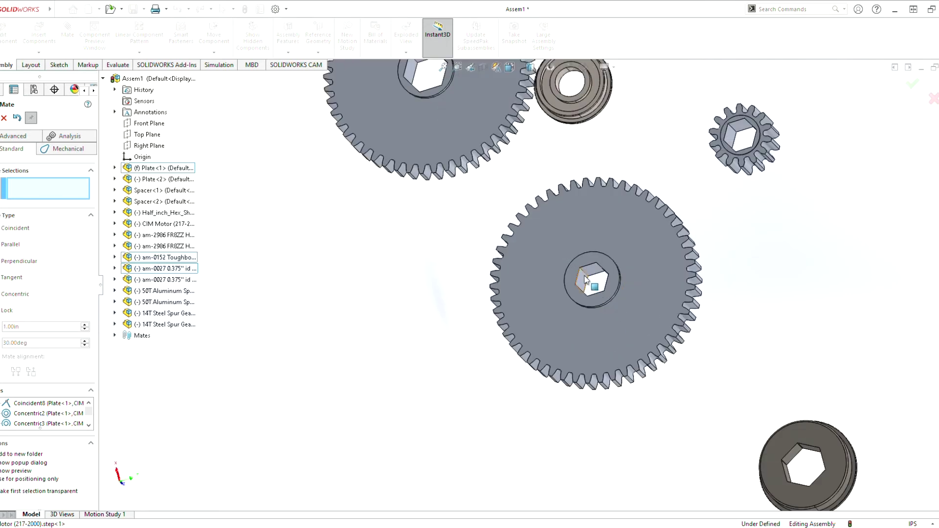
click(585, 279)
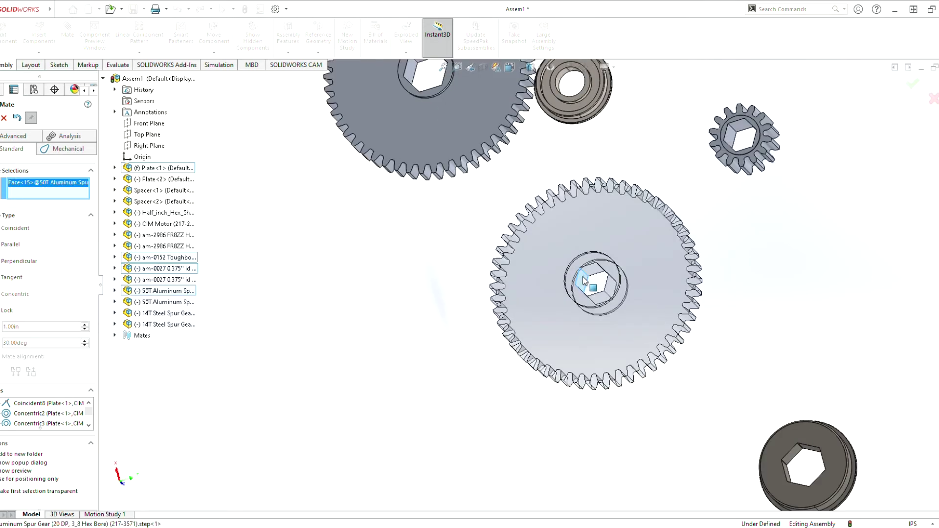
scroll(639, 310, up, 6)
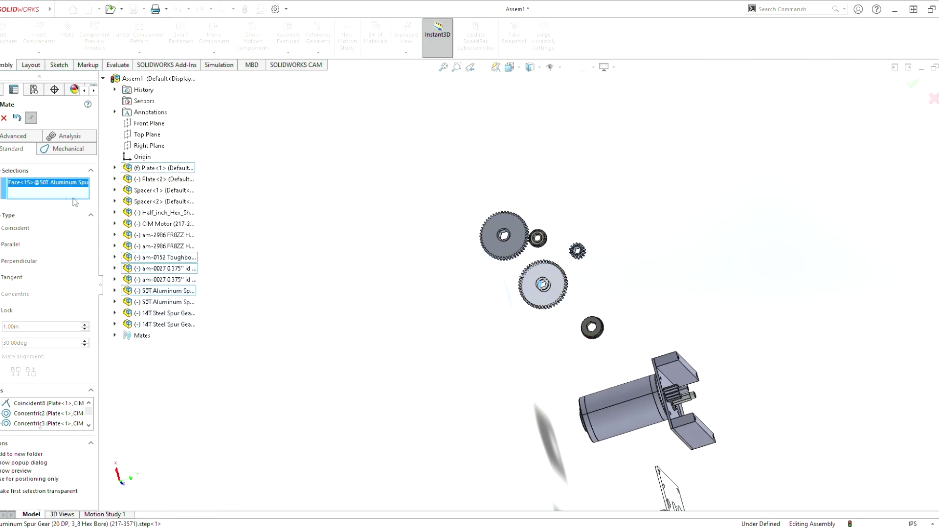
key(Delete)
Step: Mate the flat side face of a loose 50T aluminum spur gear parallel to the inner face of the first plate
click(541, 296)
middle_drag(576, 306, 741, 405)
click(735, 395)
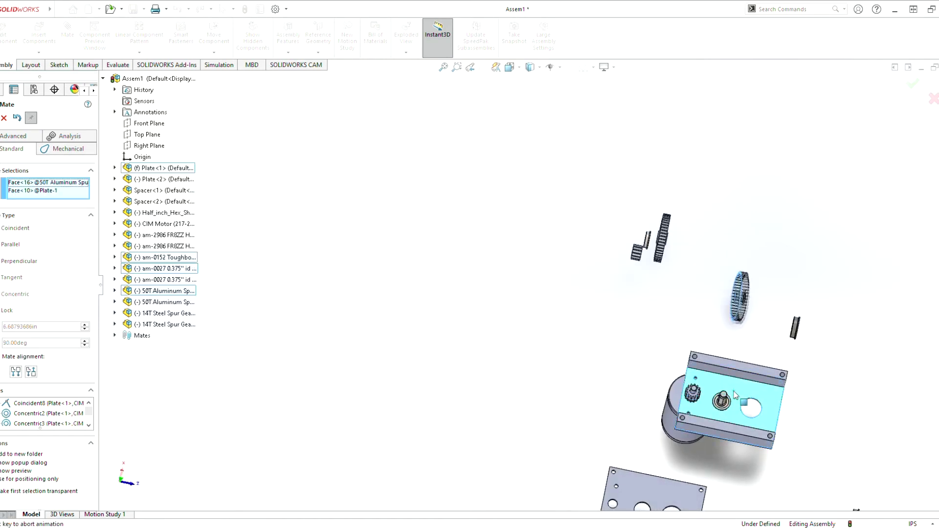
click(0, 246)
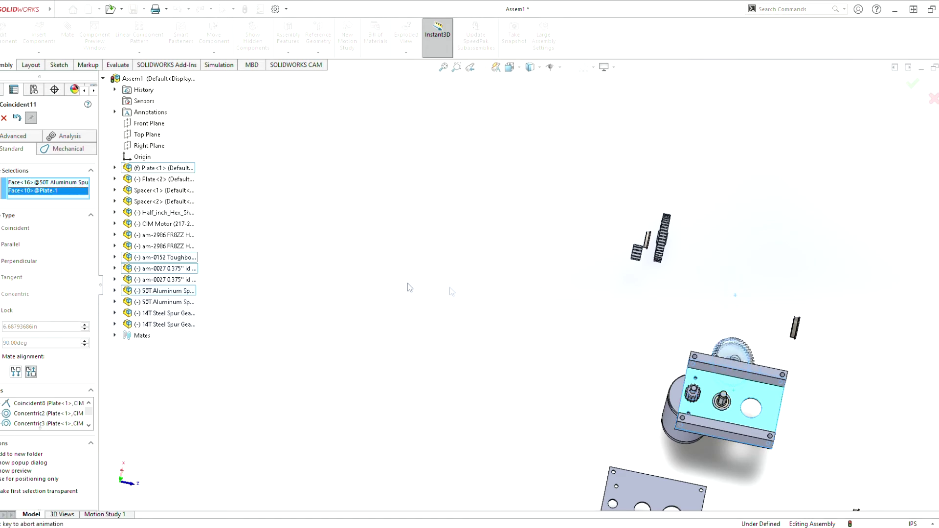
middle_drag(873, 397, 804, 406)
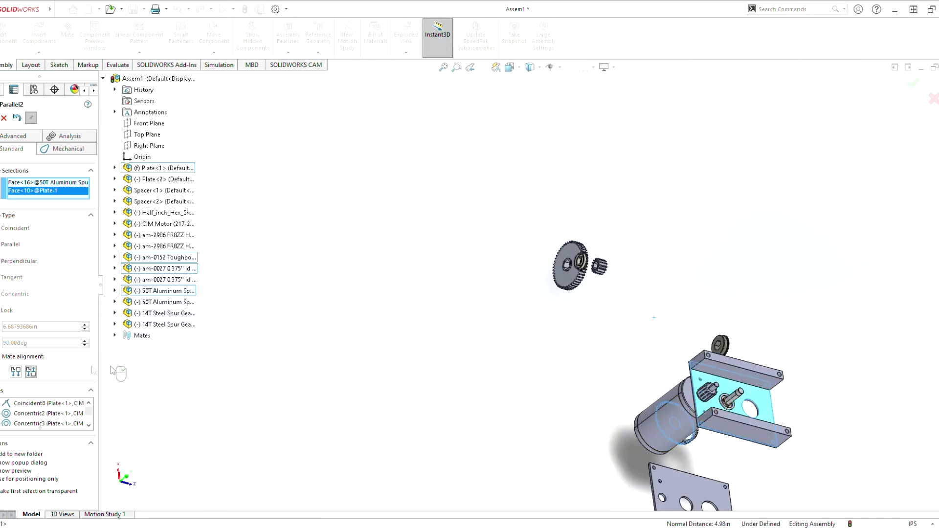
key(Return)
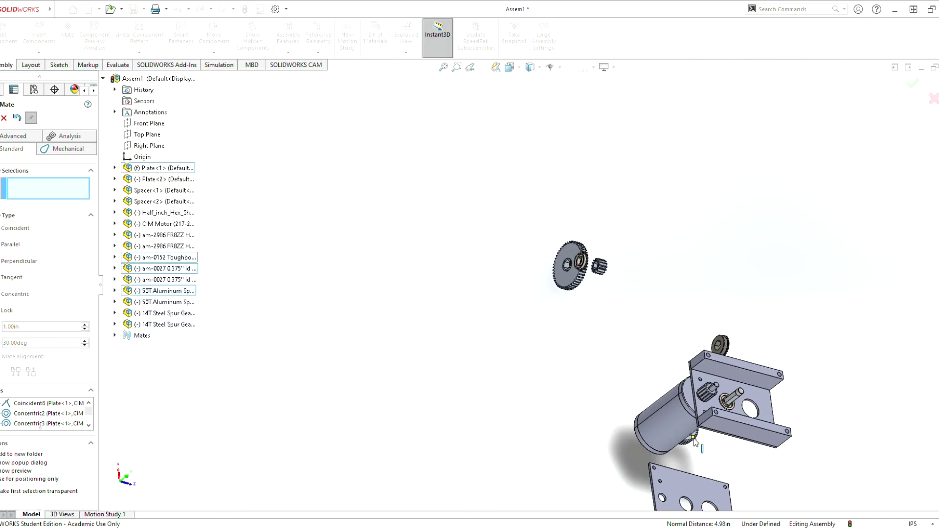
Step: Move the 50T spur gear between the plate's two spacers so it sits just beyond the free end of the hex shaft
drag(776, 411, 813, 442)
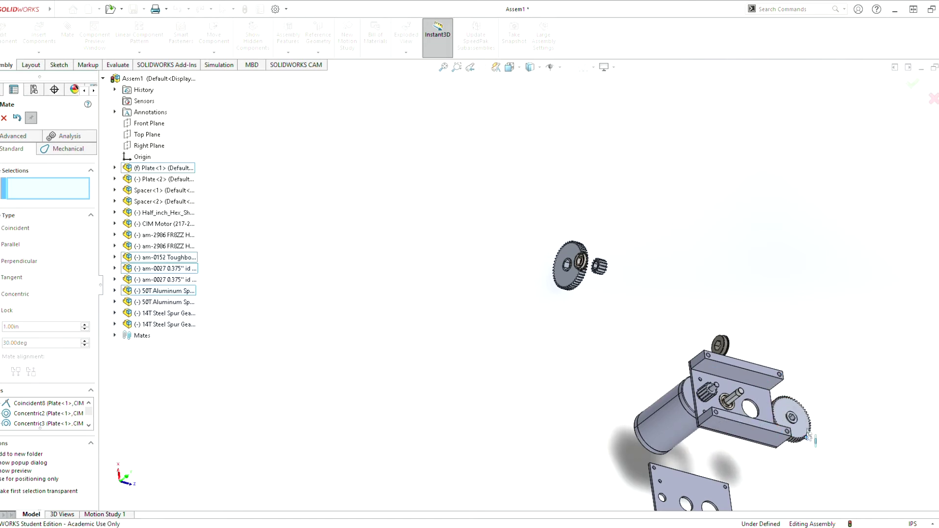
scroll(762, 442, up, 4)
scroll(714, 433, down, 6)
scroll(611, 351, down, 2)
middle_drag(619, 133, 548, 255)
scroll(547, 256, up, 5)
scroll(533, 217, down, 5)
drag(536, 275, 354, 260)
mouse_move(482, 287)
middle_down()
mouse_move(570, 272)
mouse_move(494, 289)
middle_up()
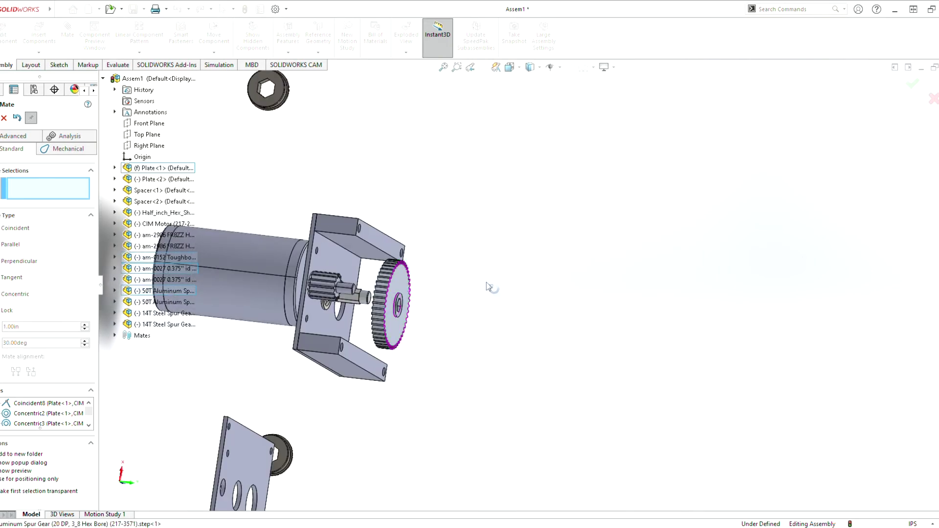
Step: Mate one flat of the 50T gear's hex bore coincident with a flat of the Toughbox hex shaft
scroll(391, 308, down, 6)
click(439, 309)
key(ctrl+8)
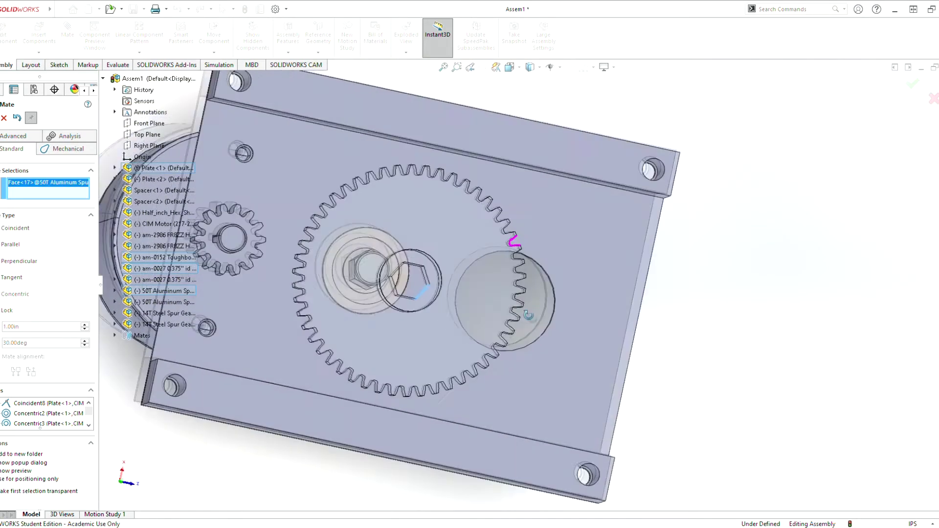
middle_drag(532, 318, 486, 277)
click(464, 320)
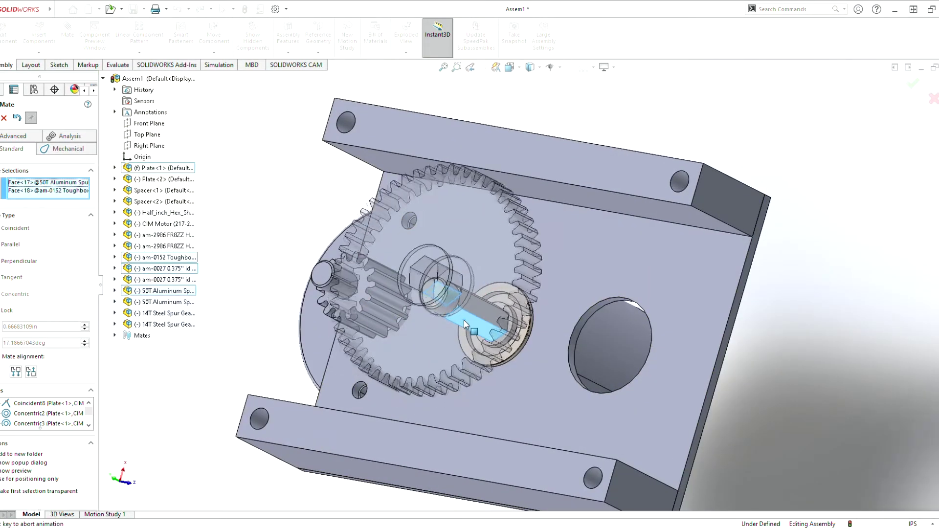
click(447, 337)
Step: Mate a second flat of the 50T gear's hex bore coincident with another hex shaft flat, and slide the gear clear of the shaft
middle_drag(473, 268, 410, 283)
click(424, 266)
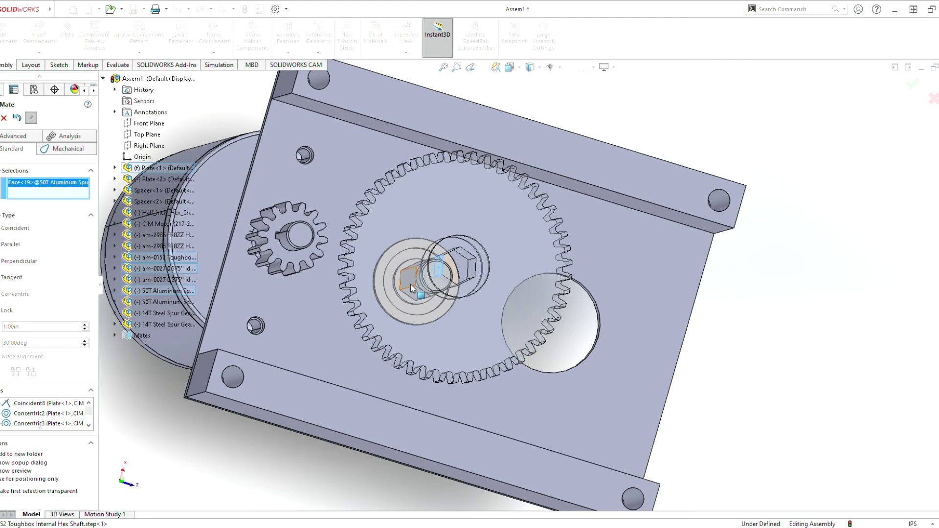
click(410, 284)
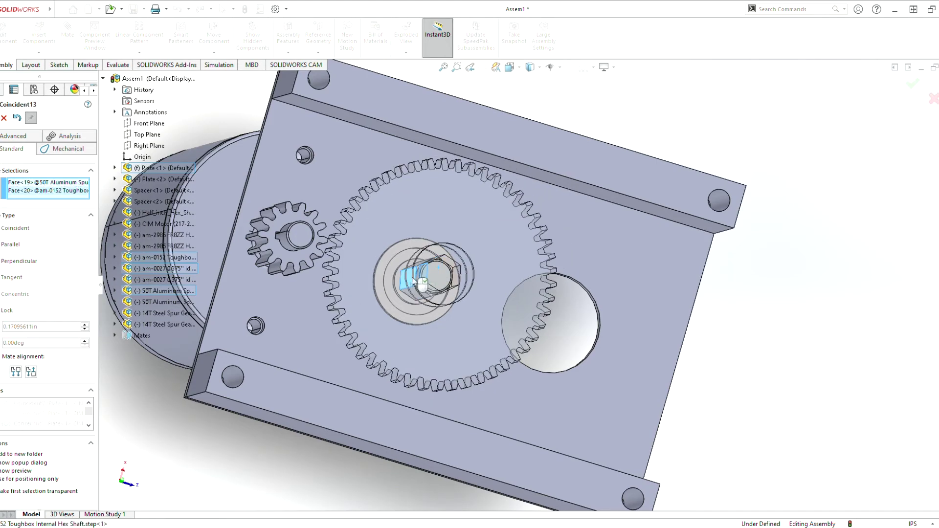
click(395, 265)
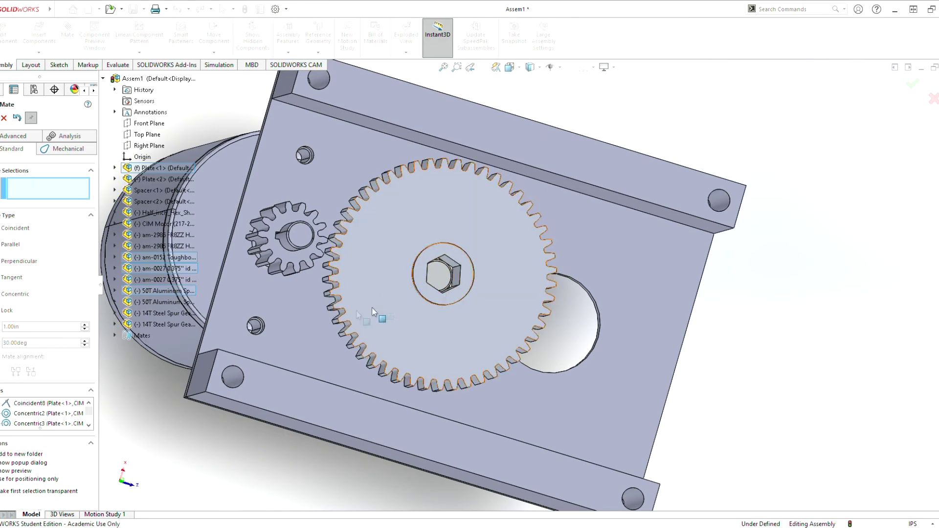
middle_drag(312, 282, 404, 272)
drag(410, 243, 430, 245)
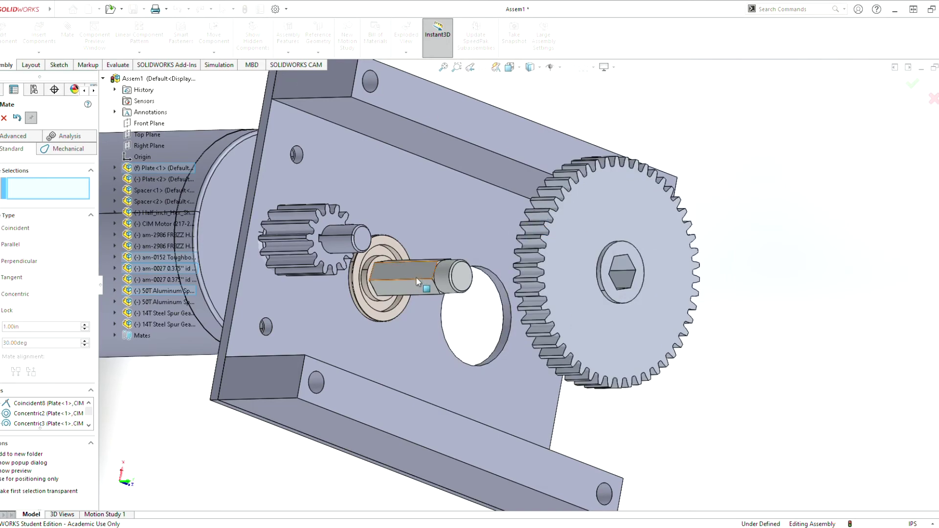
Step: Mate the 50T gear's hub face on the motor side coincident with the inner ring face of the FR6 bearing
middle_drag(589, 313, 700, 332)
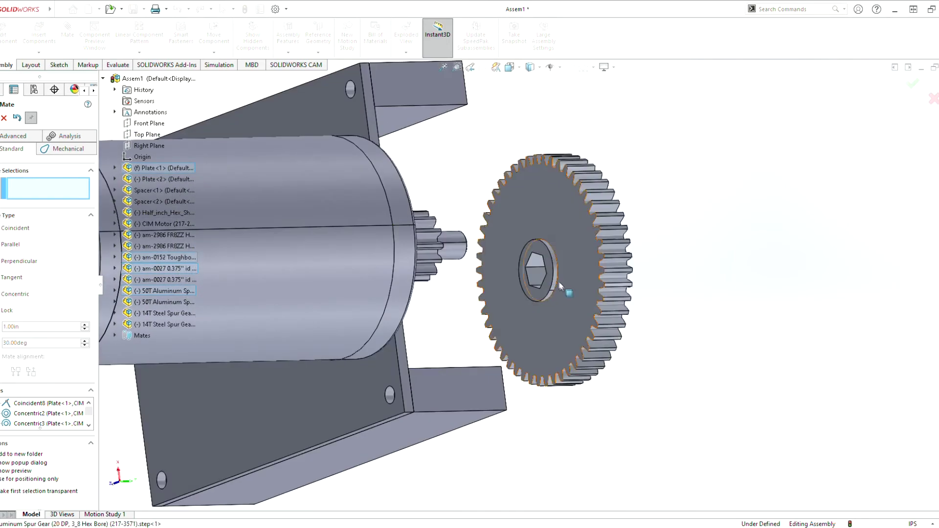
scroll(558, 286, down, 5)
click(539, 252)
middle_drag(539, 253, 325, 300)
scroll(337, 296, up, 5)
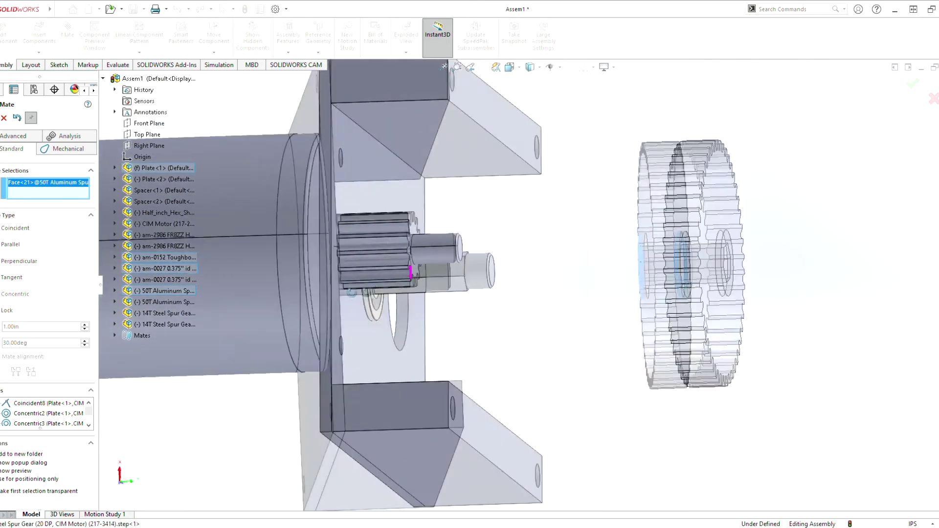
middle_drag(410, 275, 313, 288)
scroll(489, 274, down, 6)
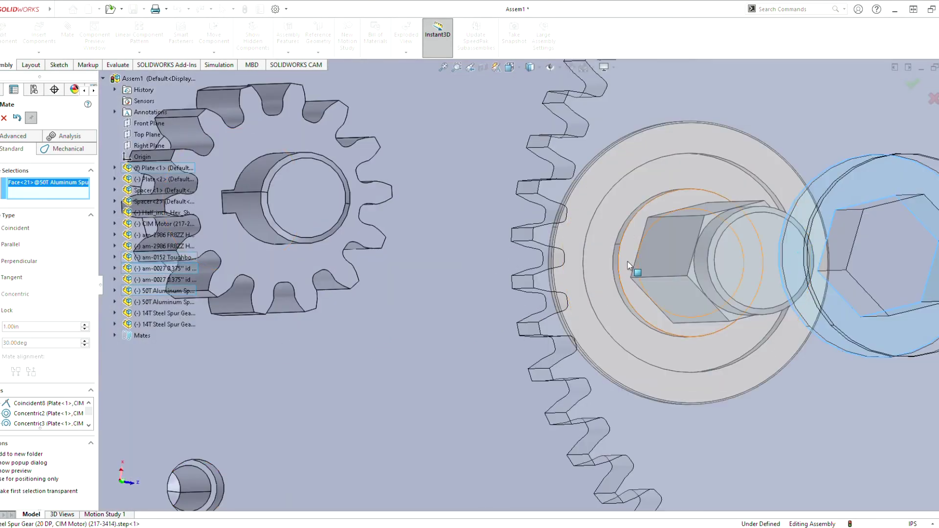
click(626, 264)
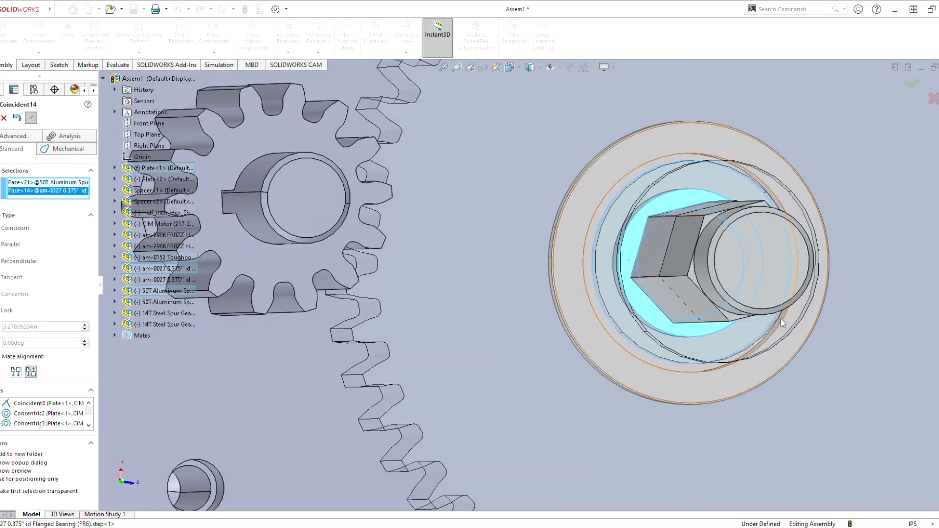
key(Return)
scroll(763, 313, up, 5)
scroll(568, 240, up, 5)
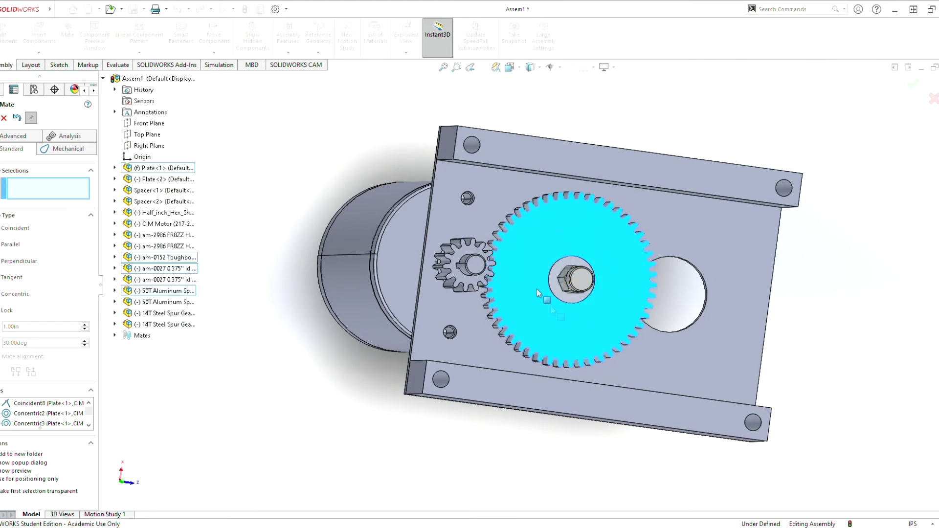
scroll(562, 235, up, 10)
scroll(459, 161, down, 7)
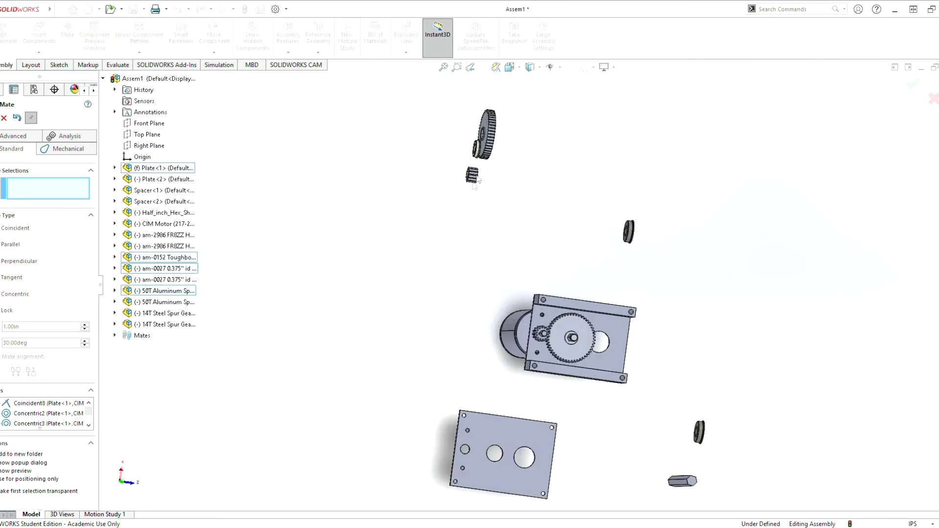
middle_drag(455, 292, 558, 310)
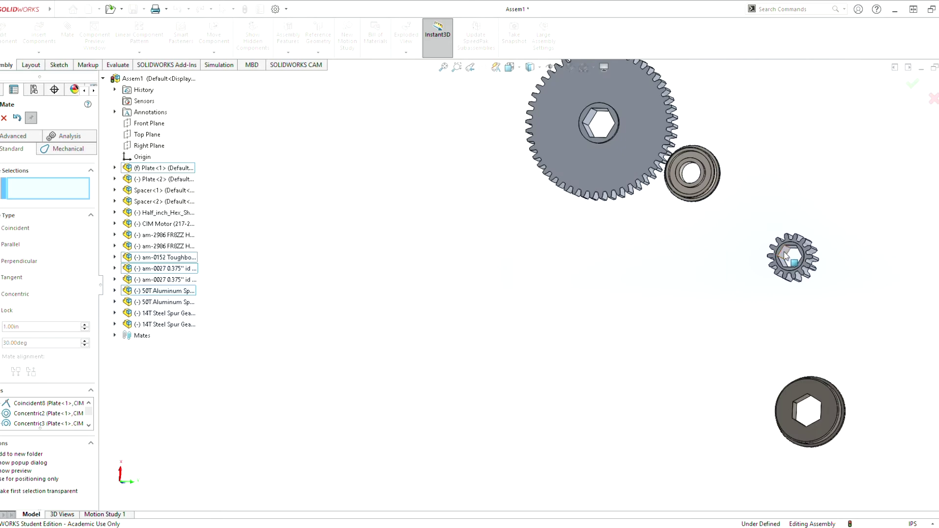
scroll(786, 256, up, 4)
scroll(679, 291, down, 4)
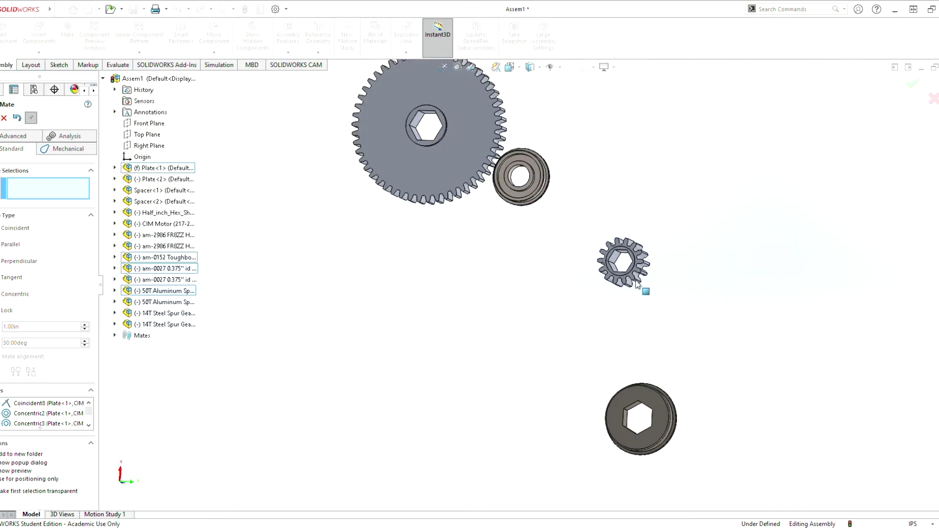
click(615, 261)
scroll(667, 337, up, 4)
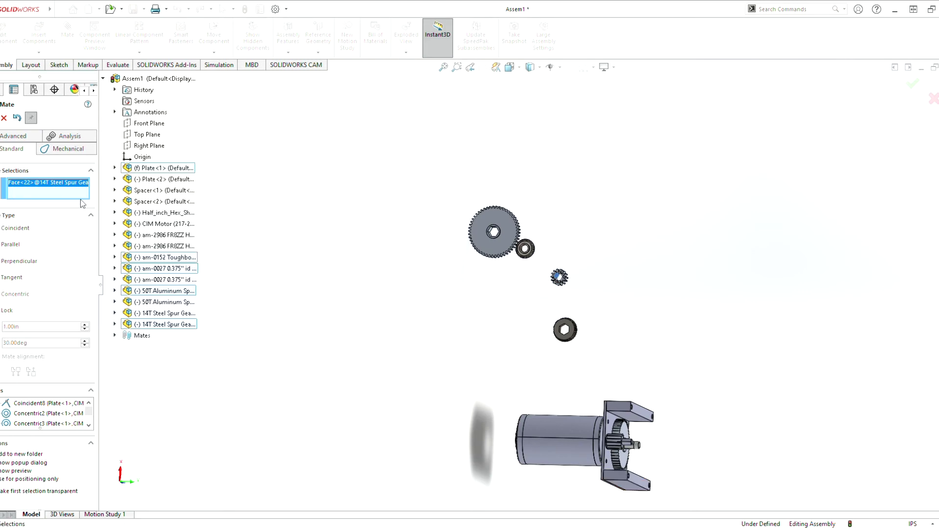
key(Delete)
Step: Mate the end face of the loose 14T hex-bore steel gear parallel to the outer face of the mounted 50T gear
scroll(563, 283, down, 10)
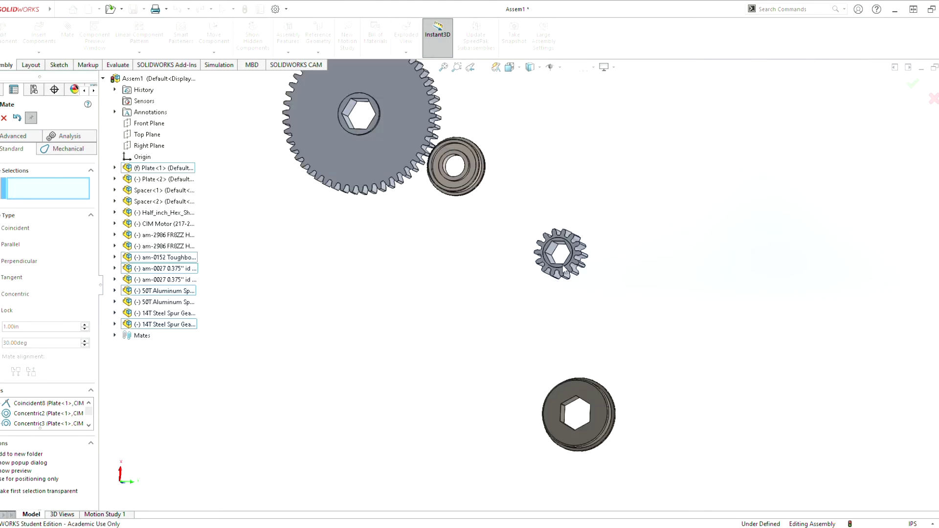
click(577, 271)
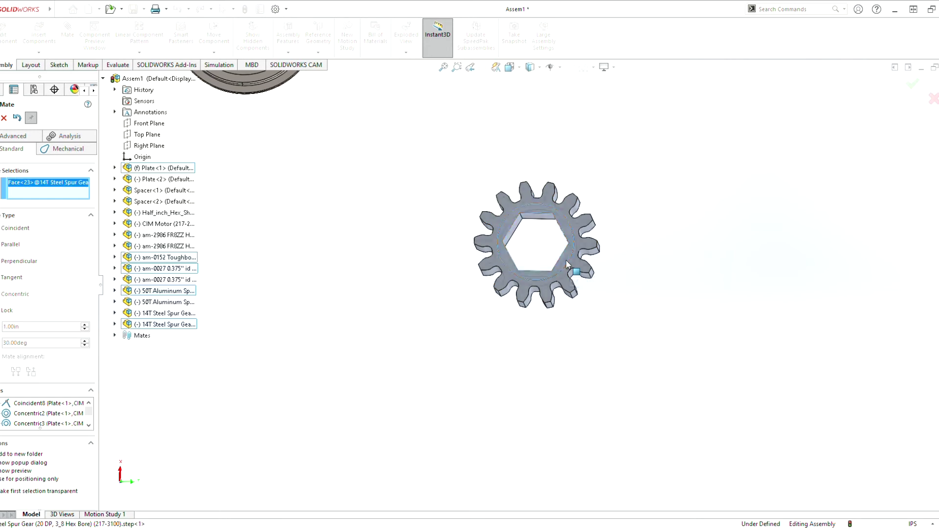
scroll(567, 267, up, 8)
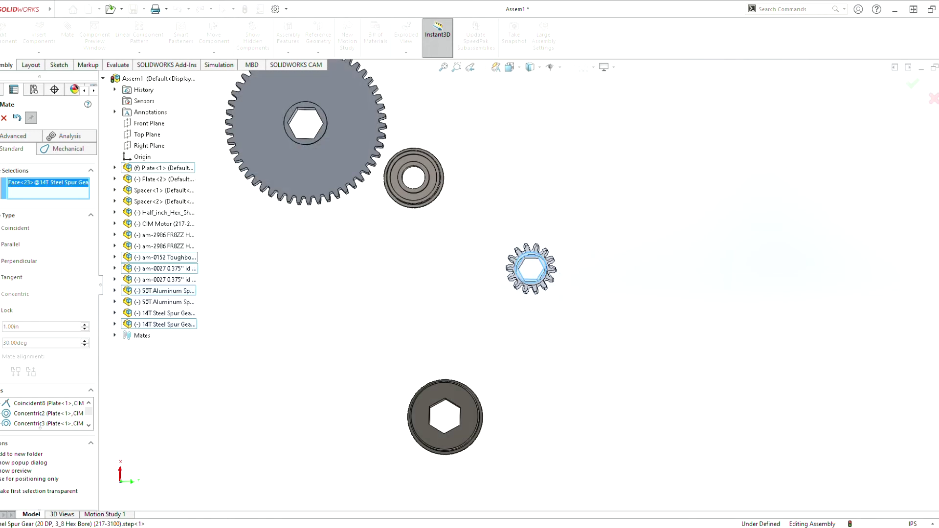
scroll(553, 331, up, 5)
middle_drag(670, 315, 583, 441)
scroll(584, 441, up, 2)
scroll(583, 444, down, 5)
click(575, 374)
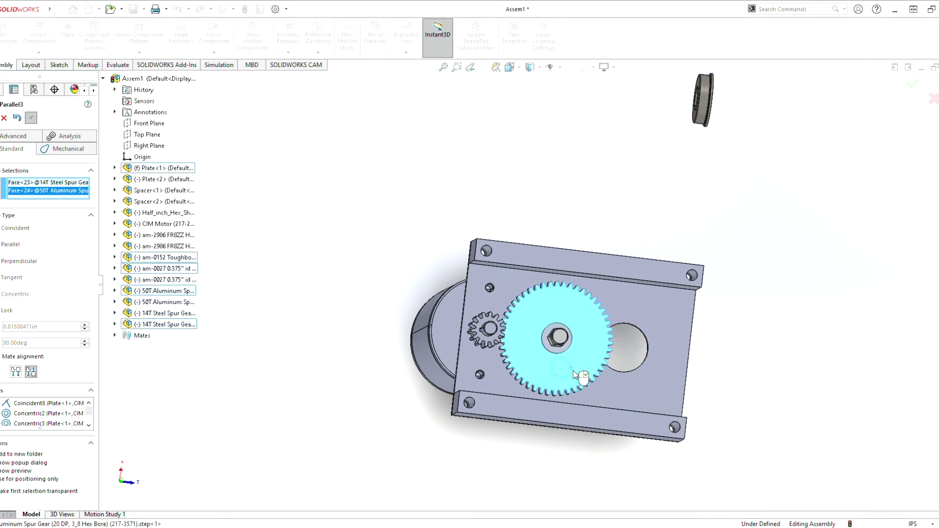
middle_drag(524, 412, 701, 453)
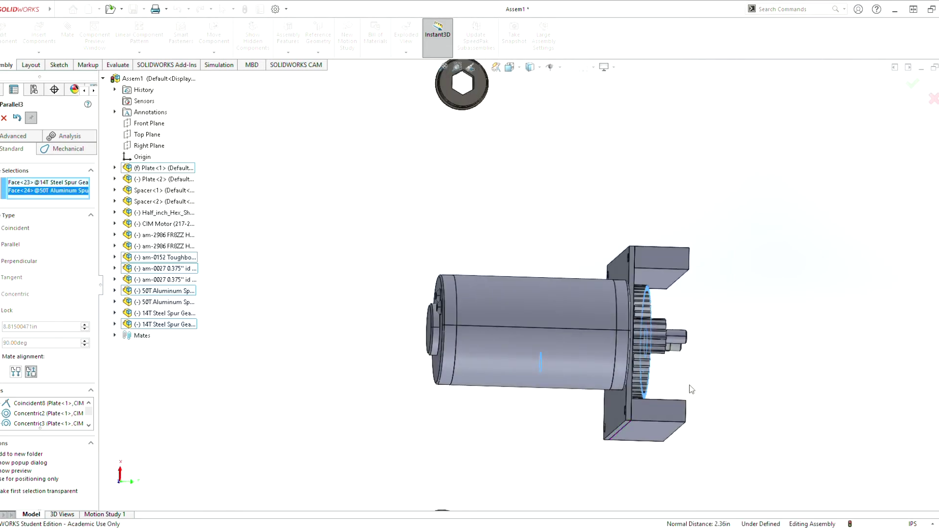
key(Return)
Step: Move the 14T hex-bore gear between the plate's spacers, next to the mounted 50T gear and near the plate's large hole
scroll(667, 393, down, 4)
middle_drag(562, 332, 390, 314)
drag(390, 313, 578, 376)
middle_drag(578, 375, 472, 367)
scroll(552, 413, up, 3)
scroll(553, 413, up, 1)
drag(560, 327, 708, 321)
scroll(705, 322, up, 3)
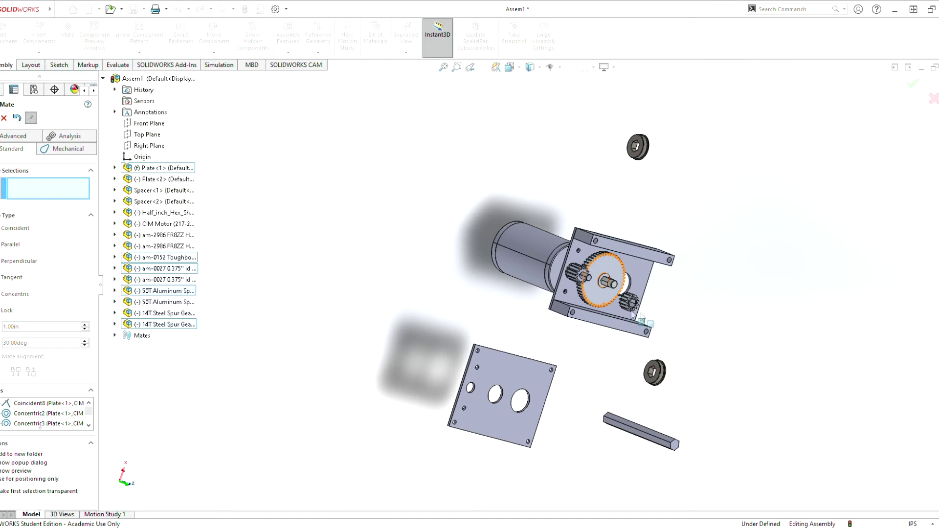
Step: Mate a flat of the 14T gear's hex bore coincident with a flat of the Toughbox hex shaft
scroll(654, 321, down, 5)
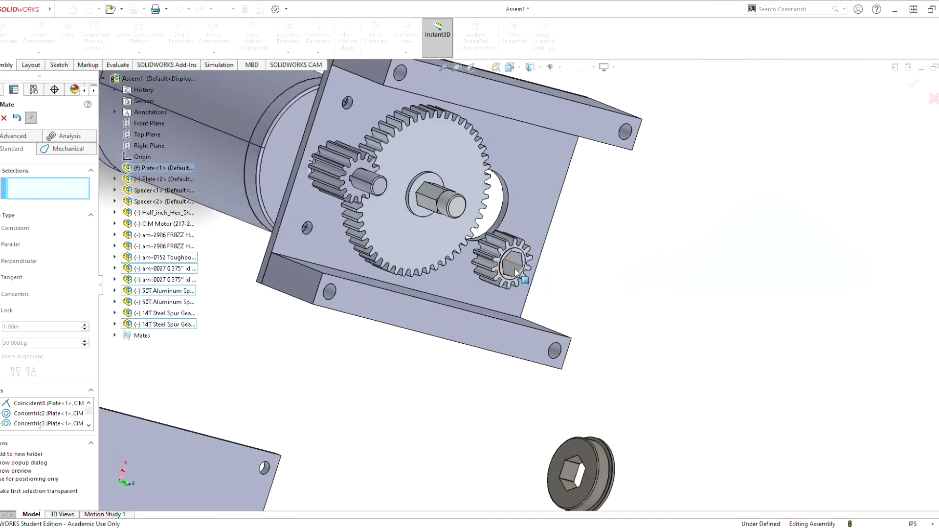
click(515, 273)
middle_drag(516, 273, 383, 171)
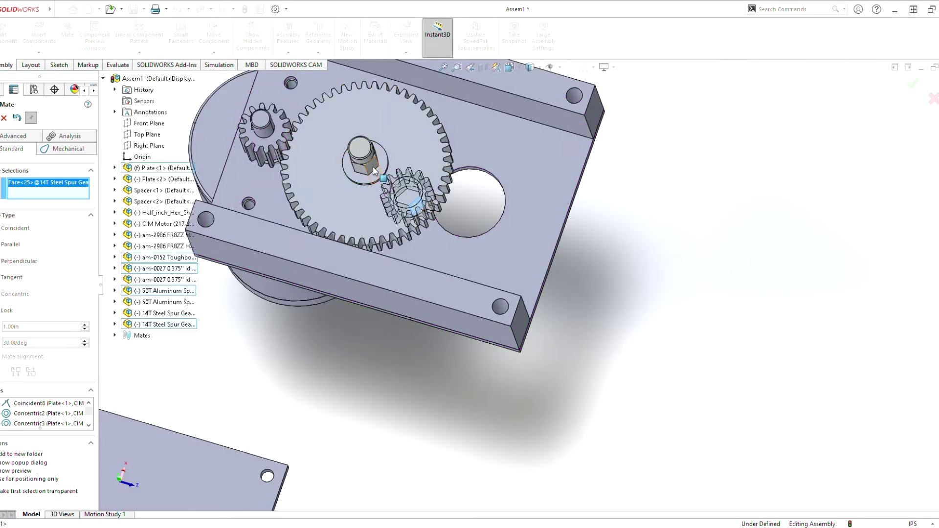
click(374, 170)
right_click(390, 180)
middle_drag(390, 180, 391, 181)
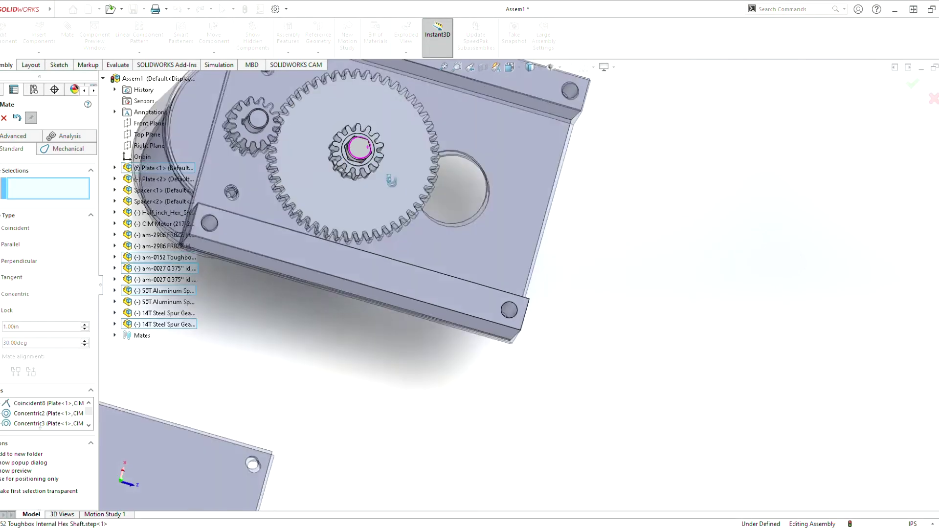
scroll(343, 148, up, 1)
middle_drag(343, 148, 424, 198)
scroll(430, 203, down, 5)
middle_drag(479, 240, 478, 252)
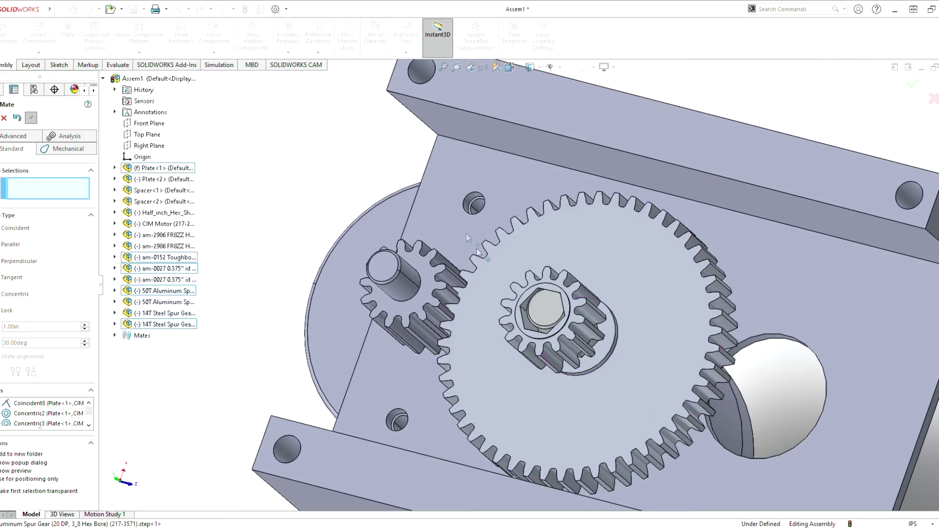
Step: Mate a second flat of the 14T gear's hex bore parallel to a flat of the Toughbox hex shaft
scroll(528, 301, down, 5)
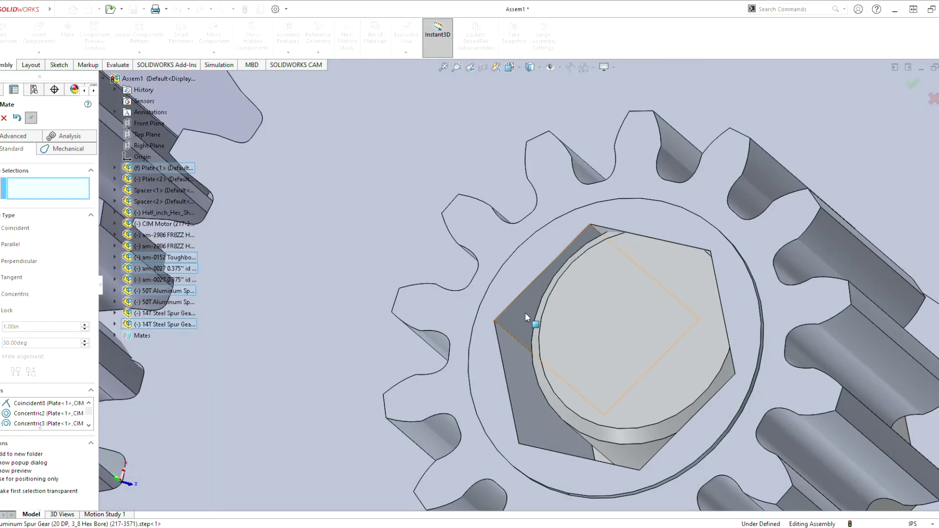
click(541, 292)
middle_drag(541, 293, 498, 276)
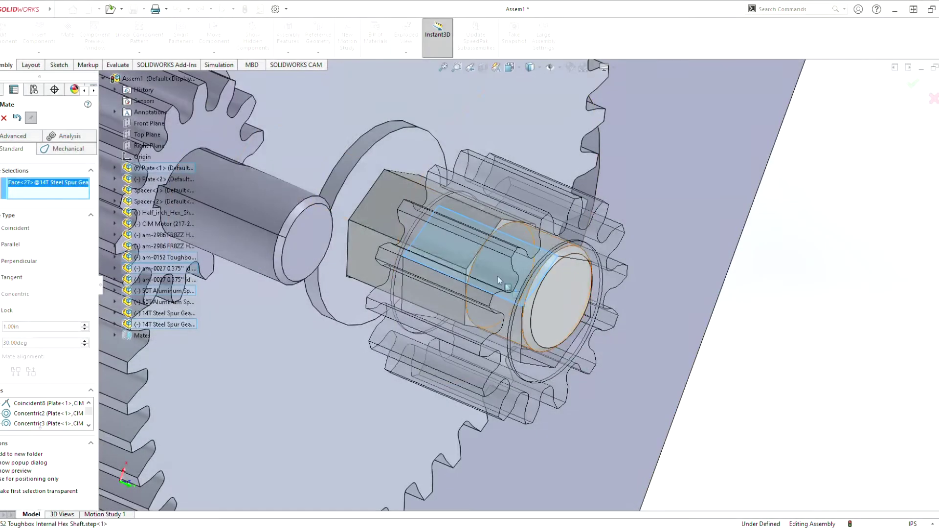
click(456, 248)
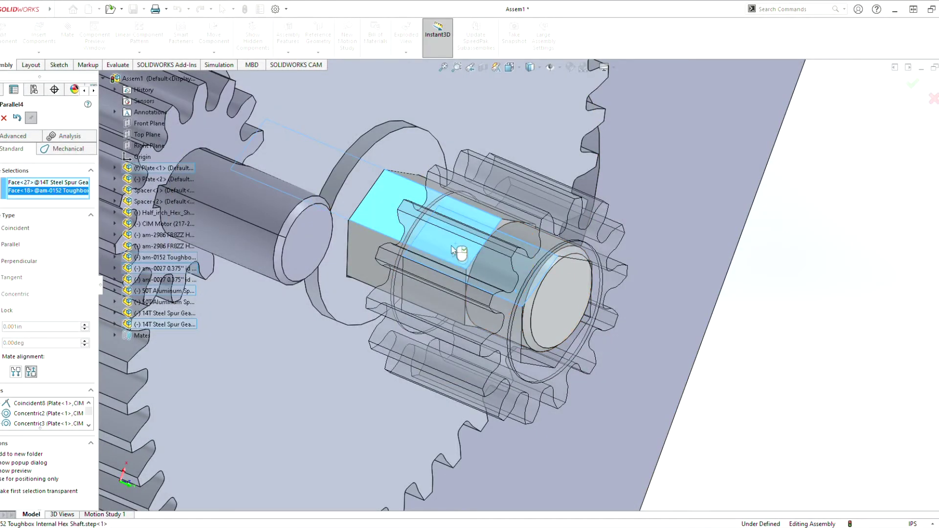
right_click(453, 248)
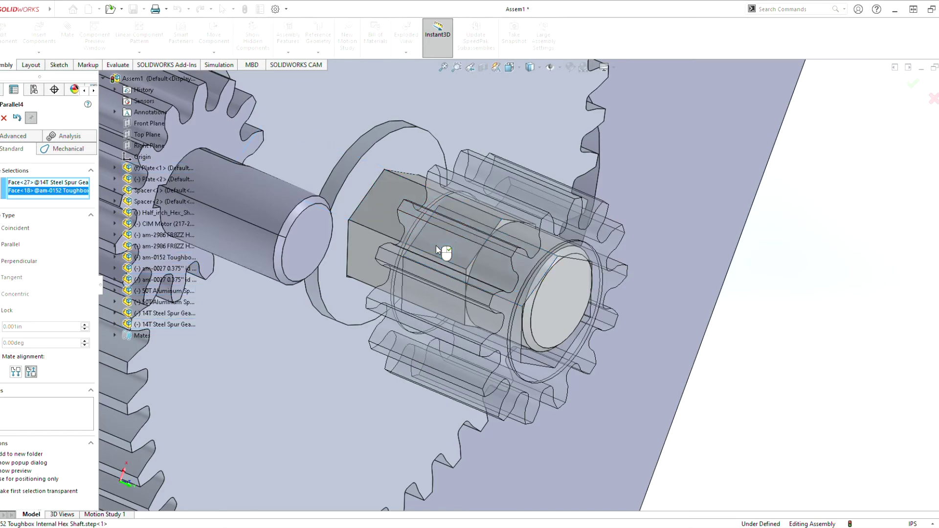
right_click(436, 246)
middle_drag(527, 281, 453, 247)
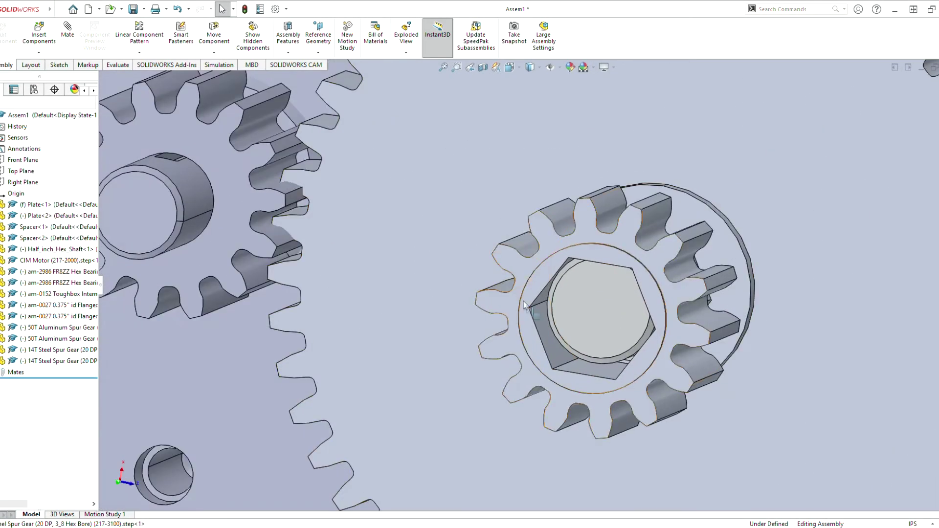
Step: Mate another flat of the 14T gear's hex bore coincident with the adjoining flat of the Toughbox hex shaft
click(544, 336)
middle_drag(563, 330, 639, 340)
click(477, 325)
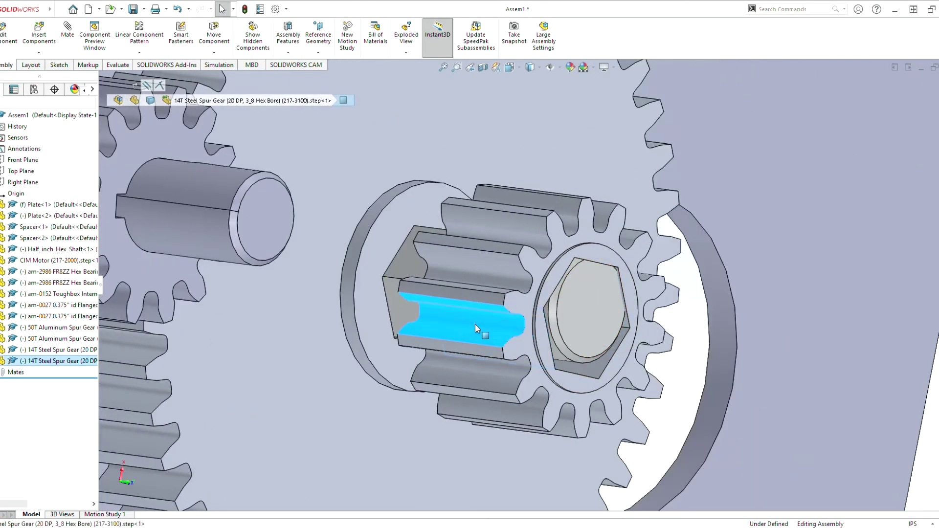
key(Escape)
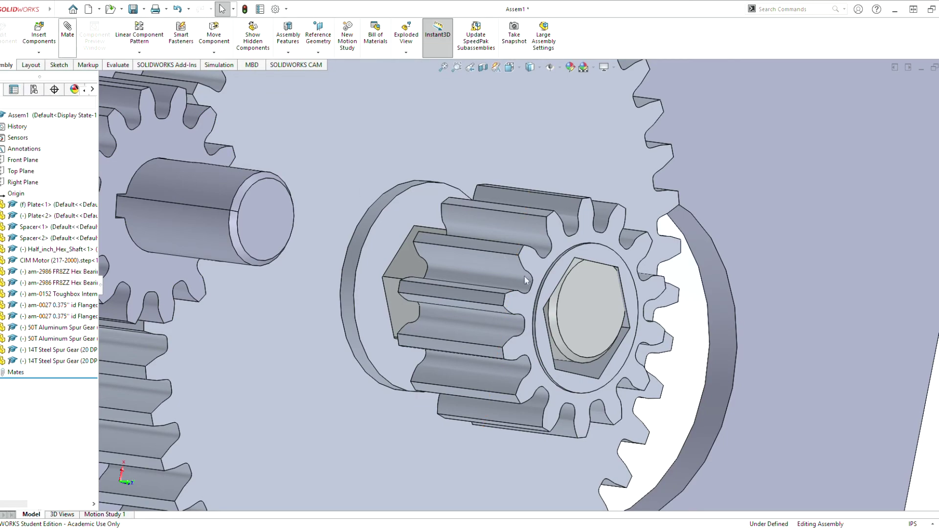
middle_drag(567, 312, 484, 328)
click(552, 338)
mouse_move(557, 318)
middle_down()
mouse_move(648, 336)
mouse_move(563, 325)
middle_up()
click(470, 313)
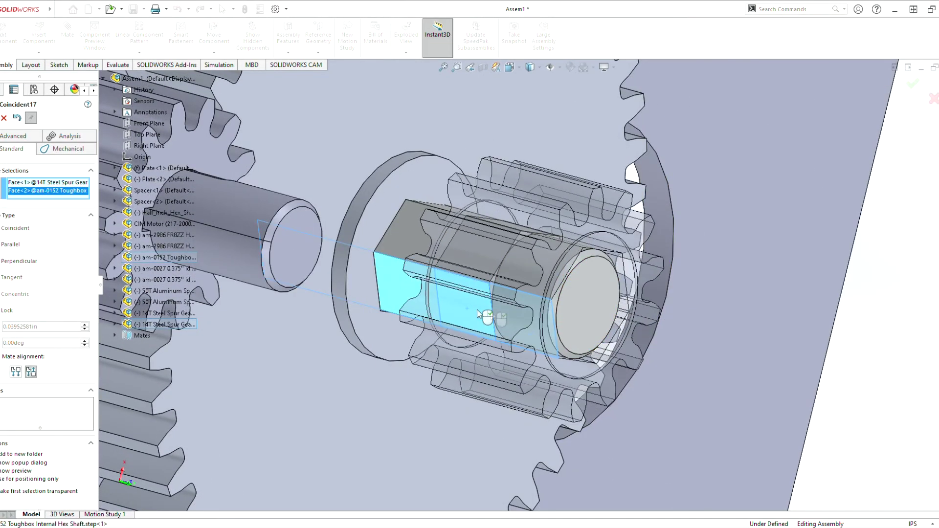
key(Return)
Step: Mate the 14T hex-bore gear's inner end face coincident with the hub face of the mounted 50T gear
middle_drag(457, 333, 504, 323)
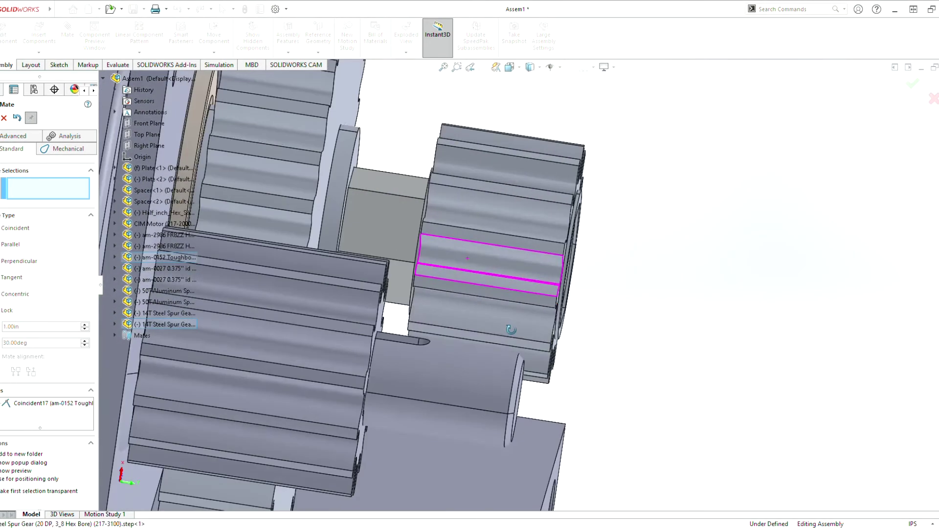
scroll(471, 292, up, 3)
scroll(473, 249, down, 5)
middle_drag(474, 239, 448, 221)
click(506, 221)
click(393, 177)
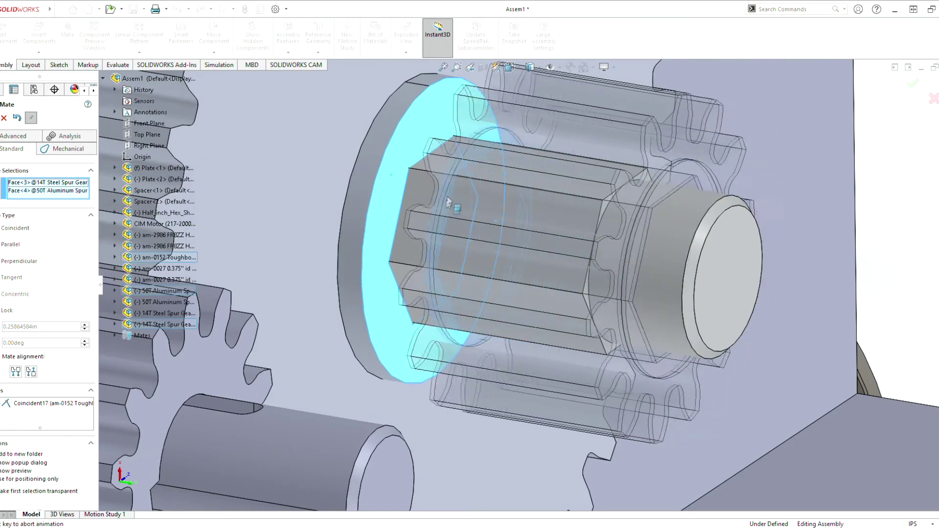
key(Return)
Step: Turn the 14T hex-bore gear to test its rotation together with the 50T gear and shaft
scroll(592, 225, up, 5)
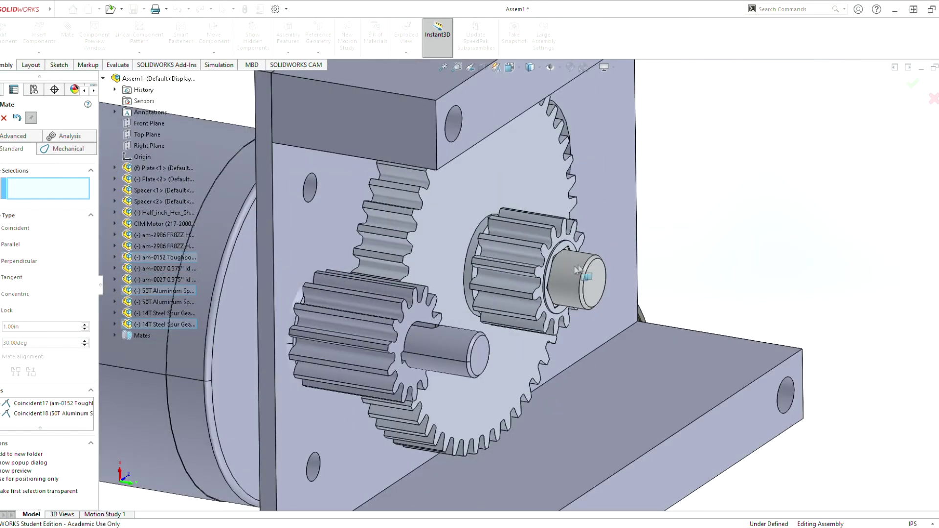
drag(559, 327, 524, 257)
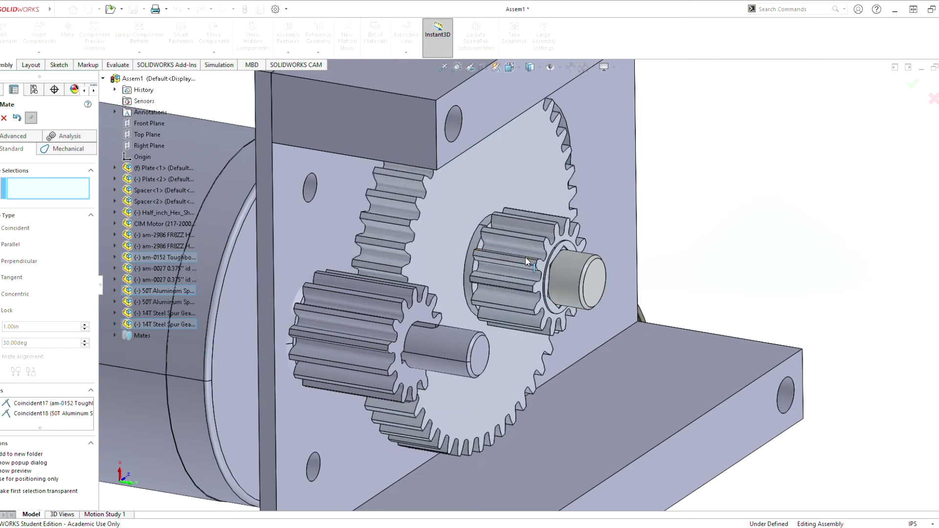
drag(525, 257, 435, 243)
Step: Mate the outer cylindrical face of a loose FR8ZZ hex bearing concentric with the plate's large hole
scroll(489, 288, up, 4)
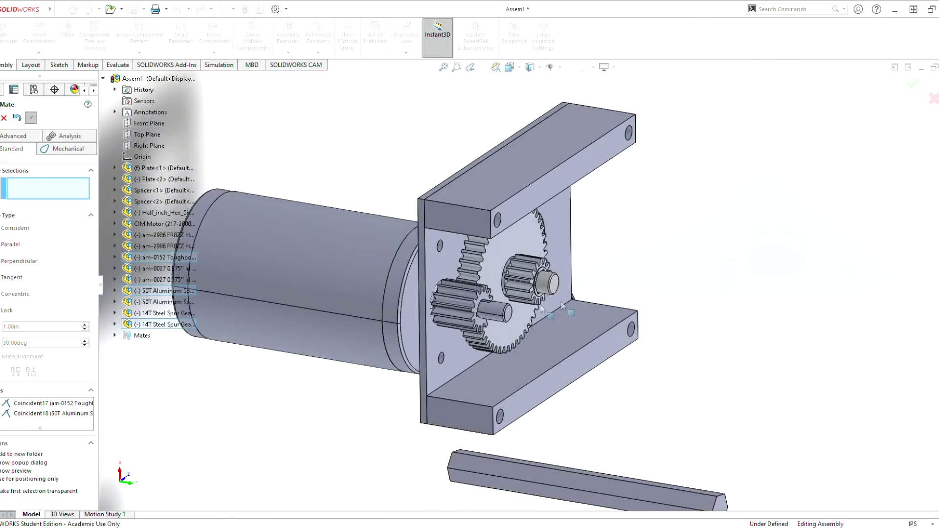
middle_drag(562, 310, 516, 325)
scroll(413, 301, up, 2)
scroll(413, 303, up, 3)
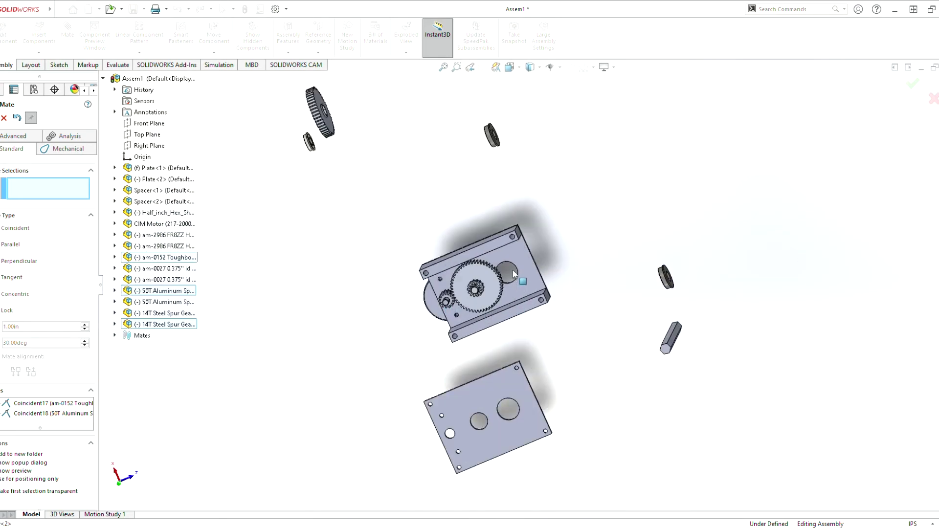
middle_drag(577, 235, 553, 272)
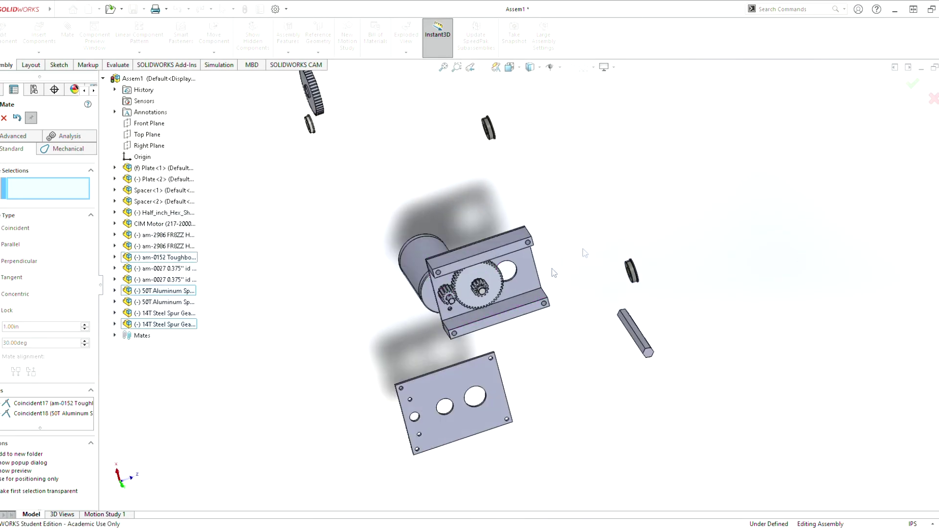
scroll(484, 137, down, 4)
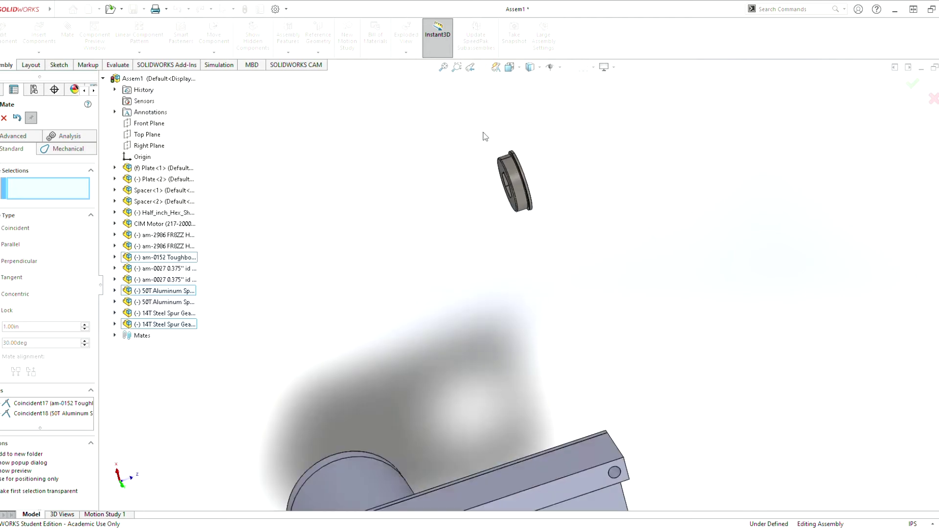
scroll(561, 297, up, 5)
mouse_move(561, 298)
middle_down()
mouse_move(513, 314)
mouse_move(572, 308)
middle_up()
scroll(519, 261, down, 5)
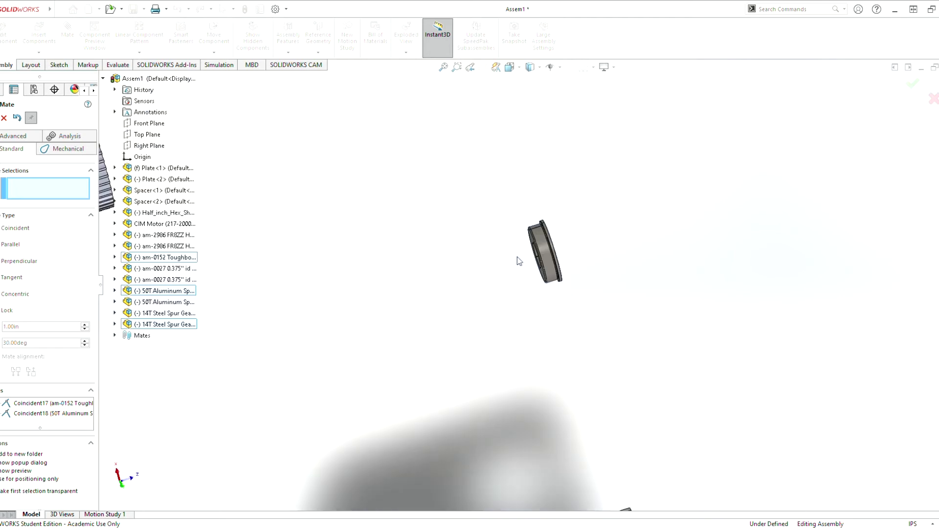
scroll(553, 262, up, 4)
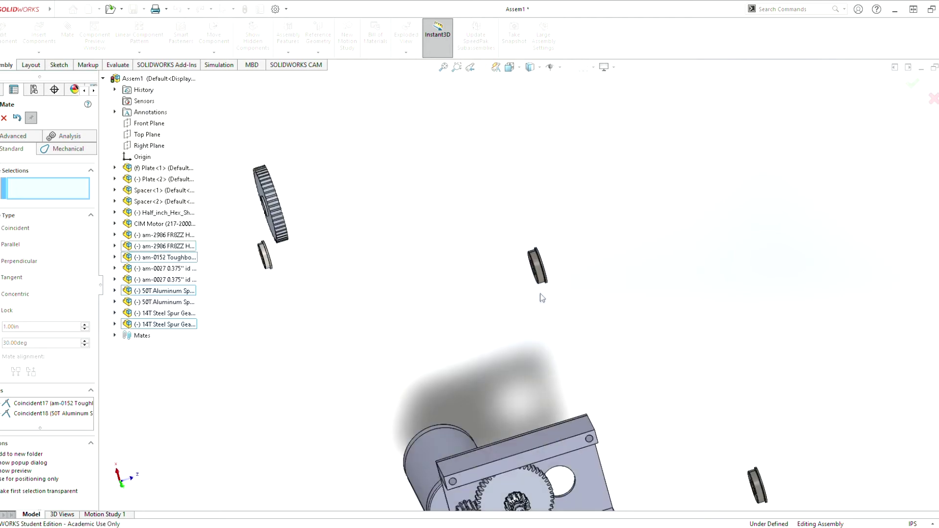
scroll(541, 298, down, 4)
click(538, 268)
scroll(553, 288, up, 4)
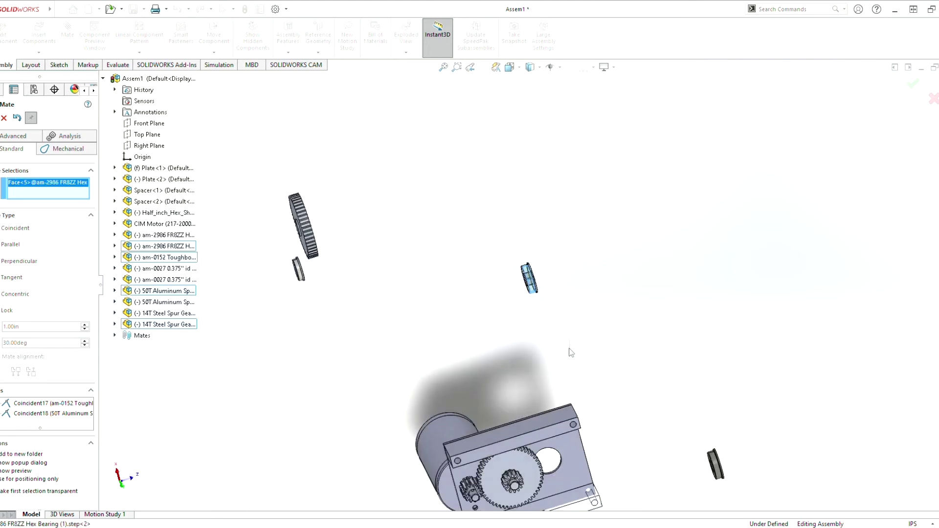
scroll(552, 359, down, 6)
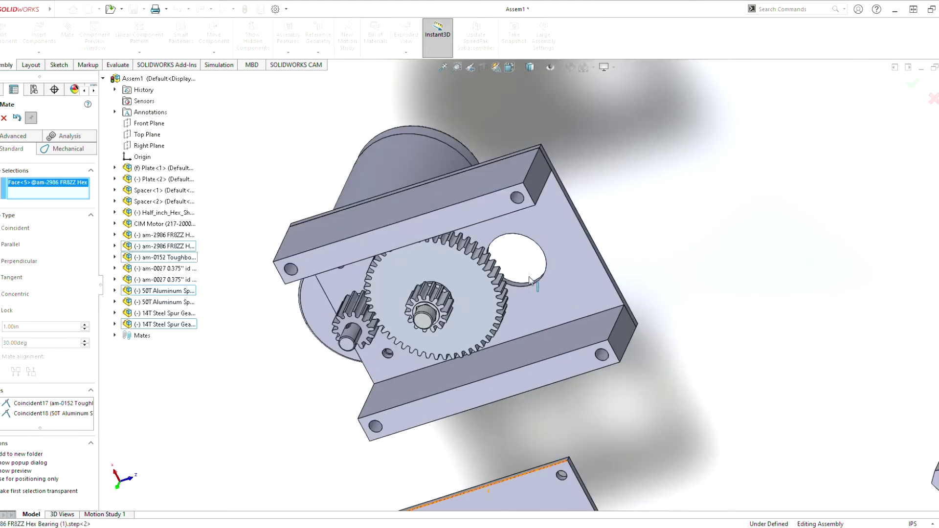
scroll(530, 275, down, 2)
click(525, 274)
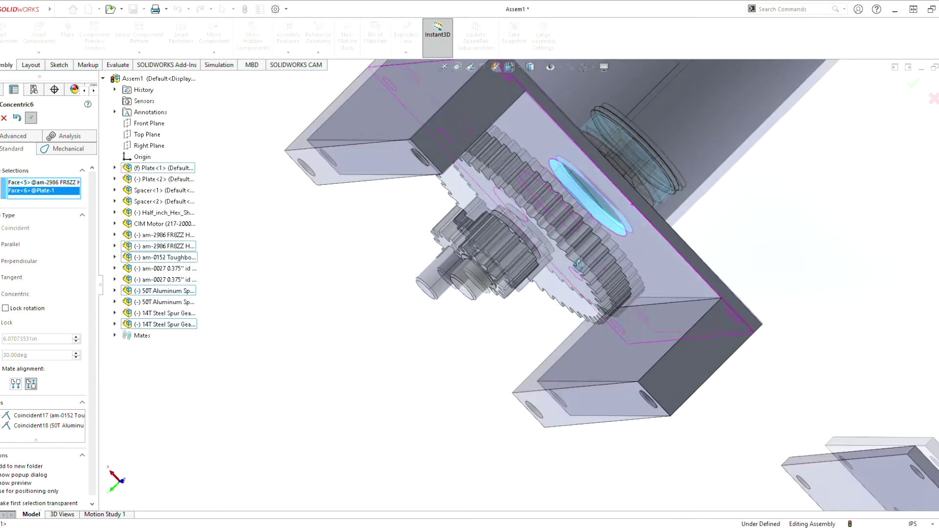
middle_drag(578, 265, 588, 289)
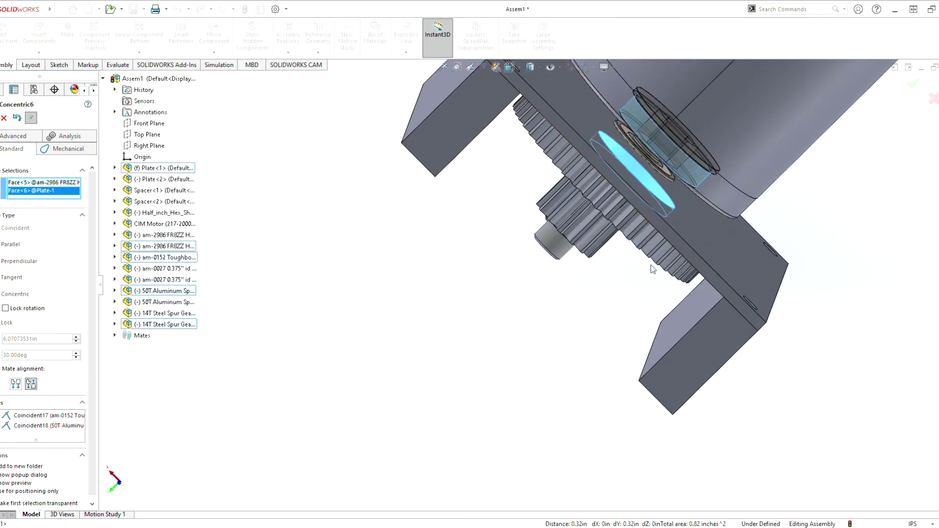
key(Return)
Step: Mate the inner flange face of the FR8ZZ hex bearing coincident with the plate's motor-side face and rotate the bearing in its hole
middle_drag(696, 171, 718, 147)
drag(675, 144, 752, 116)
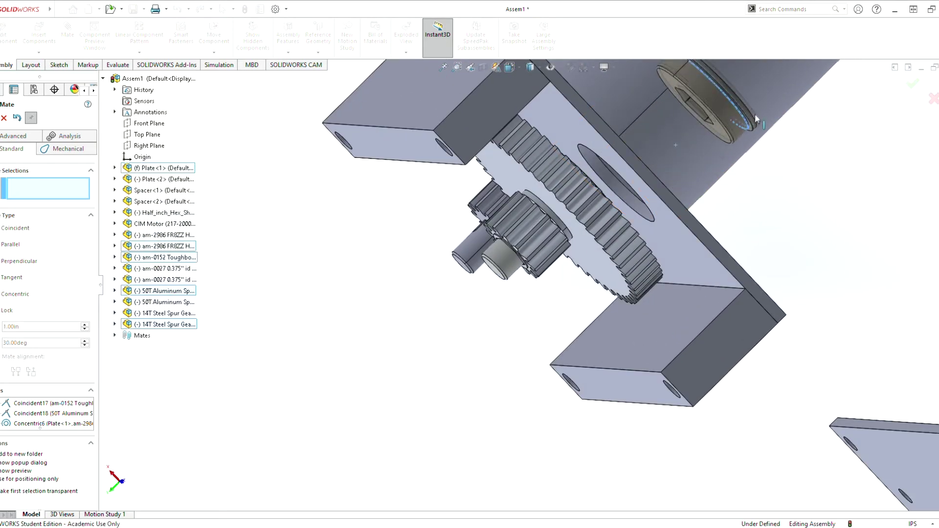
scroll(729, 159, up, 3)
scroll(638, 175, down, 8)
middle_drag(606, 166, 605, 161)
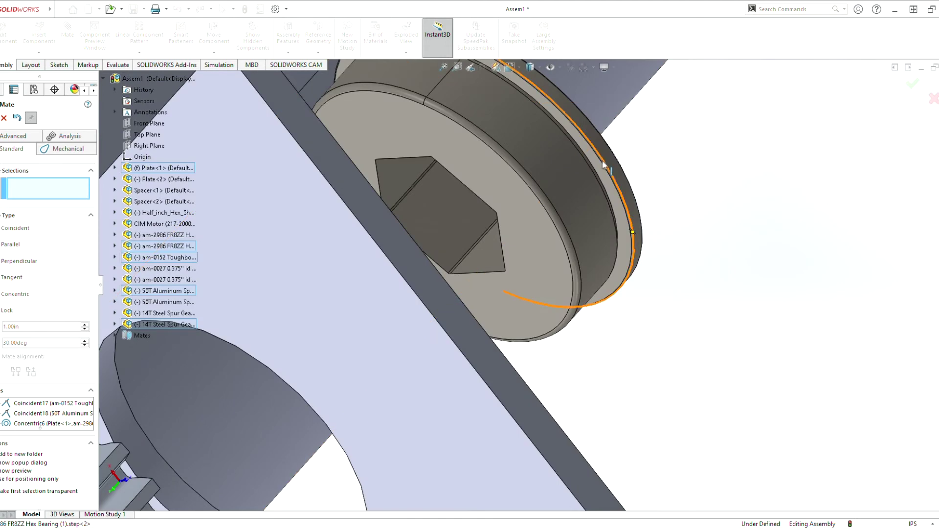
click(599, 162)
scroll(601, 223, up, 3)
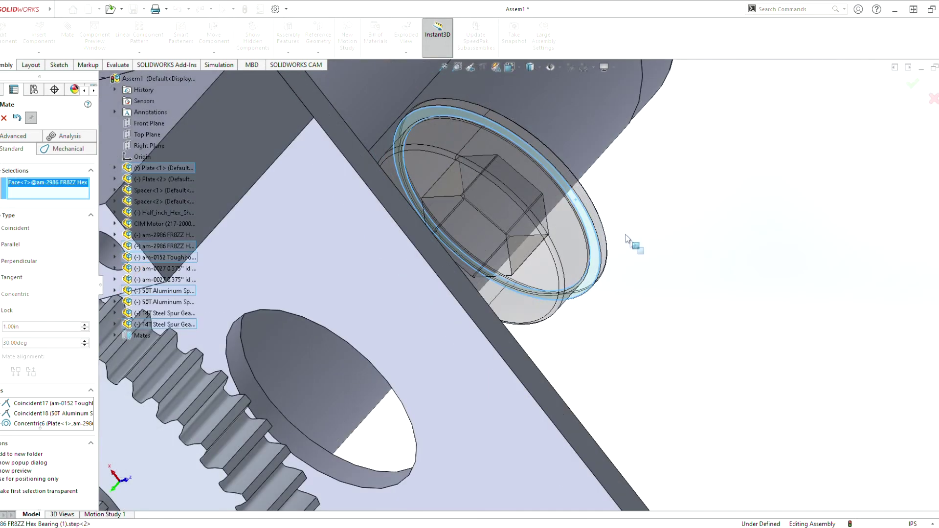
middle_drag(622, 231, 551, 327)
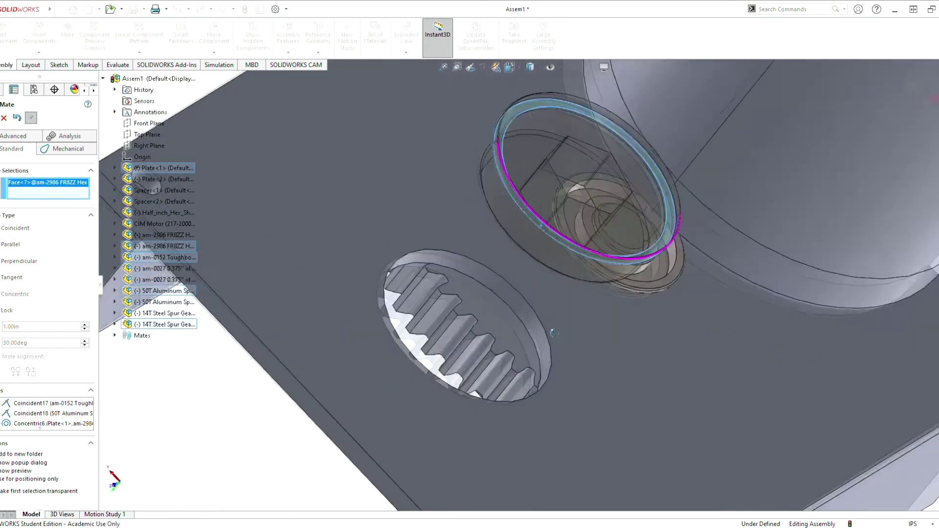
click(451, 438)
click(432, 460)
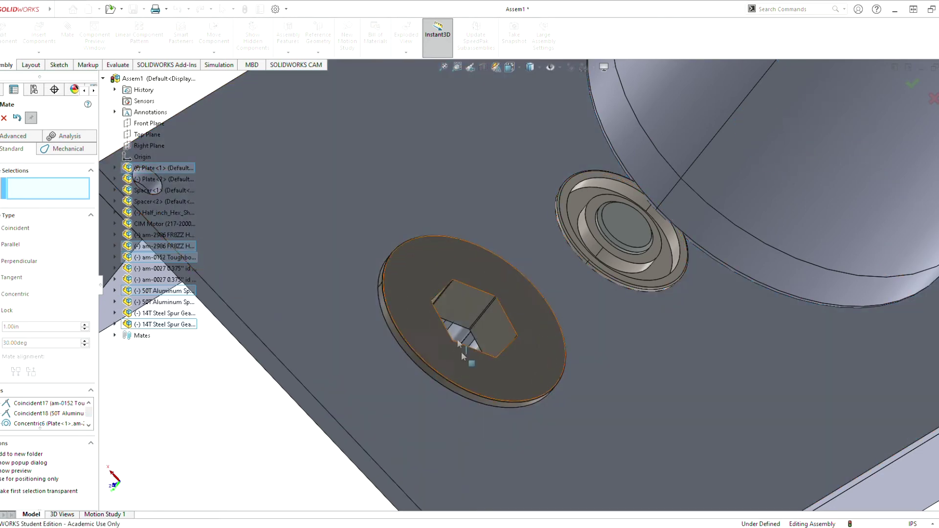
drag(428, 282, 439, 256)
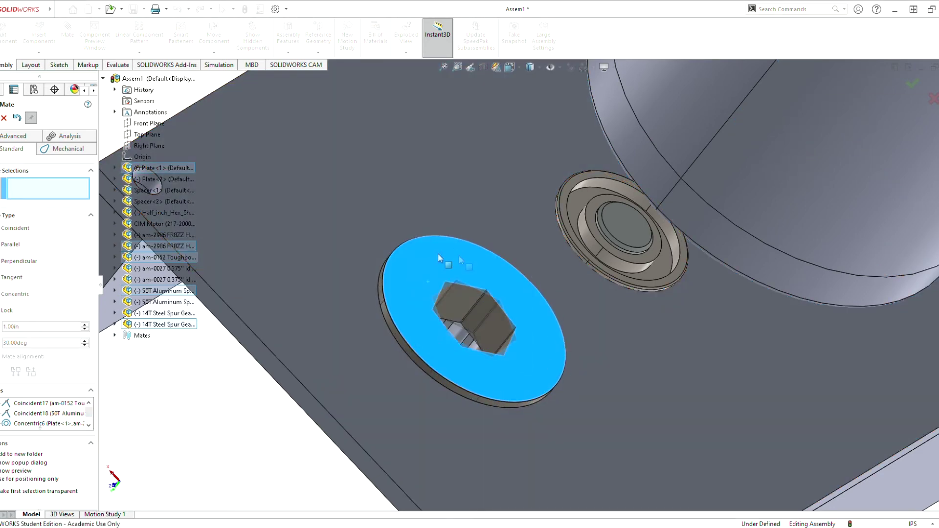
Step: Mate the end face of the half-inch hex shaft parallel to the plate's motor-side face
scroll(482, 389, up, 6)
middle_drag(477, 353, 577, 287)
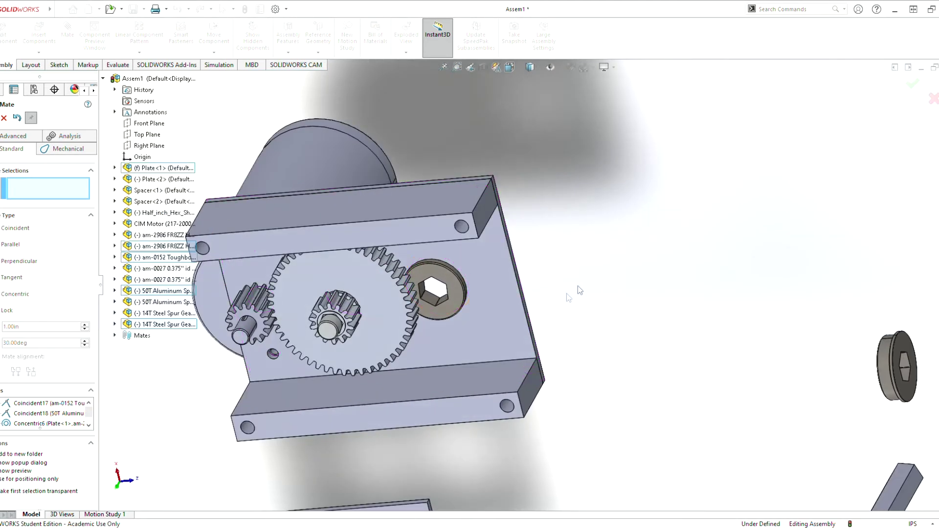
scroll(504, 344, up, 3)
scroll(730, 441, up, 1)
scroll(669, 447, down, 2)
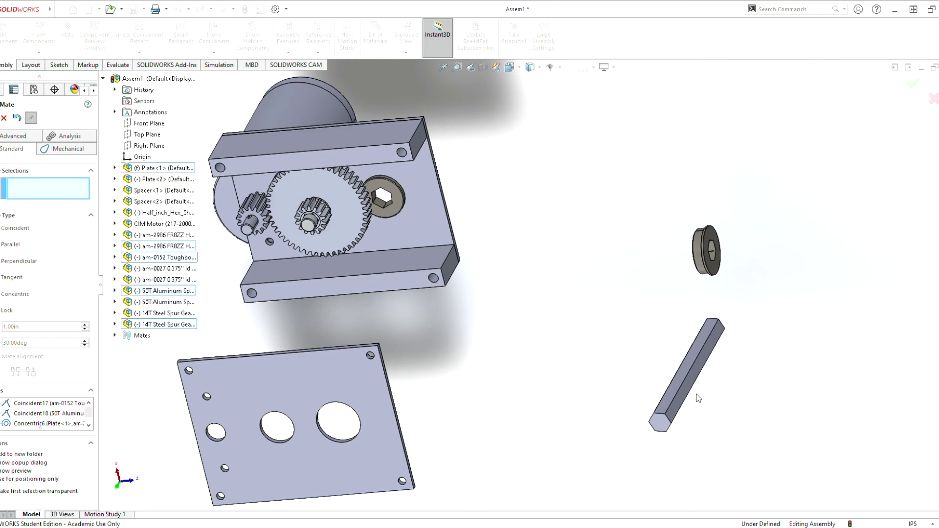
middle_drag(678, 412, 780, 317)
click(777, 314)
click(591, 182)
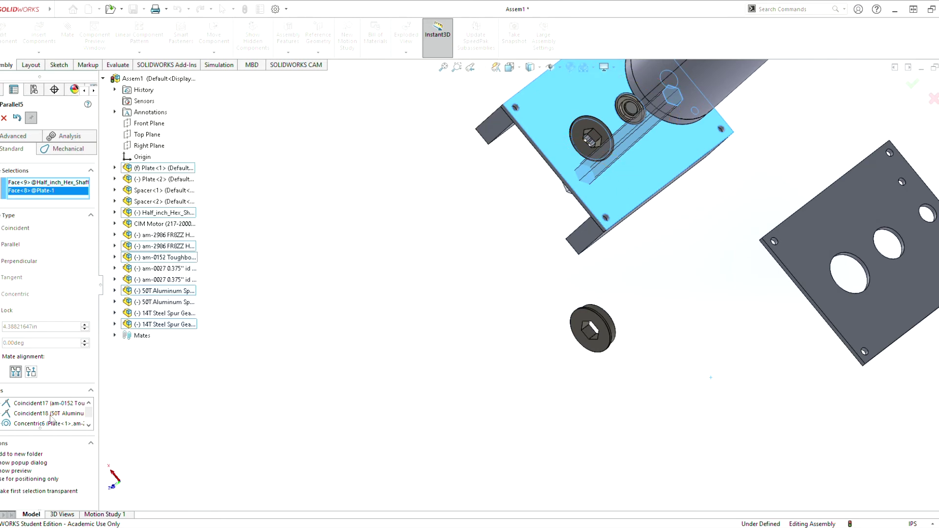
scroll(374, 218, up, 2)
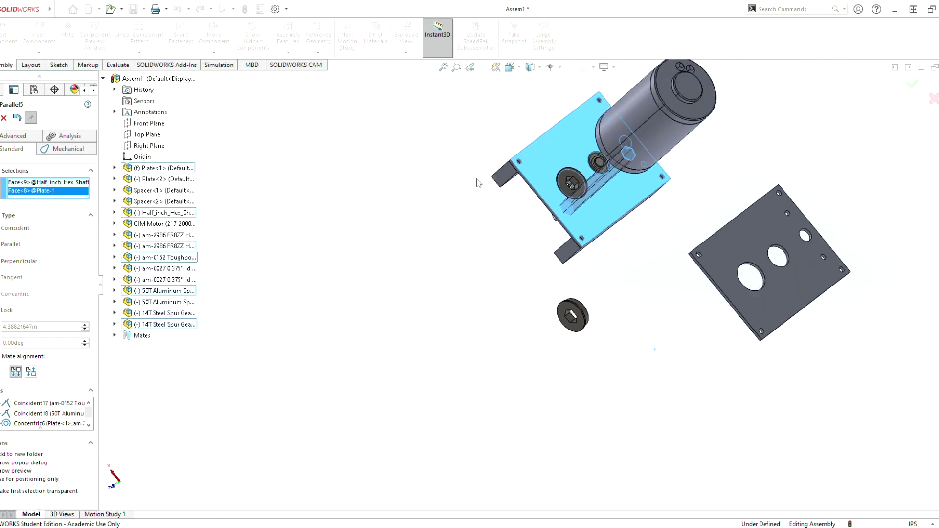
click(0, 117)
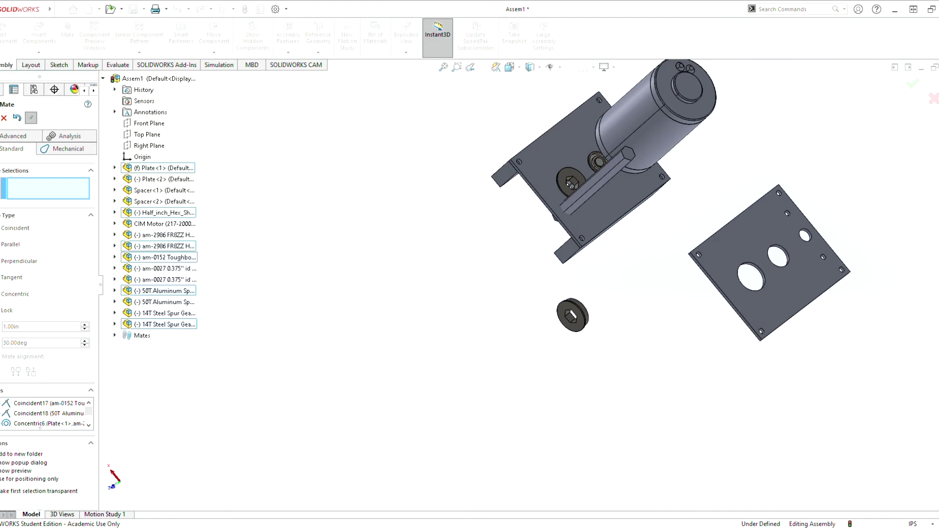
Step: Mate a side flat of the half-inch hex shaft coincident with an inner hex flat of the FR8ZZ bearing in the plate
middle_drag(474, 210, 699, 226)
drag(665, 227, 536, 290)
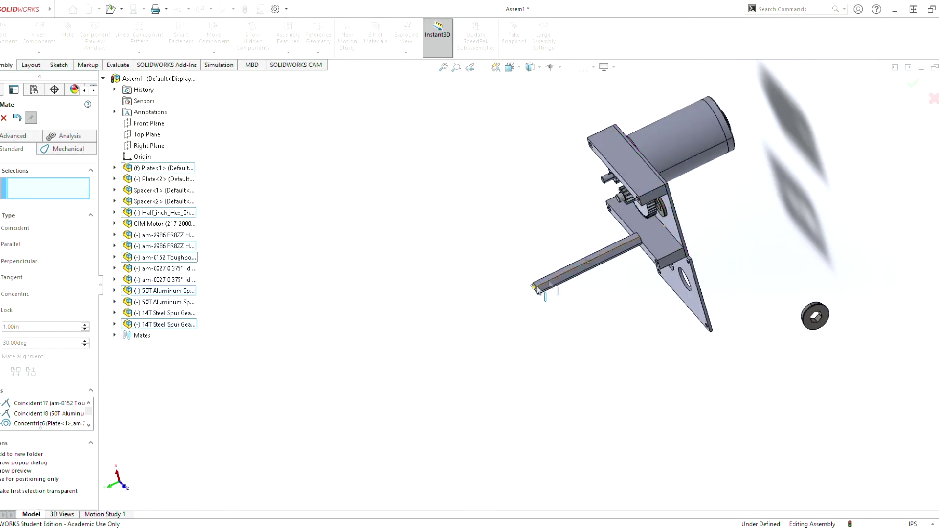
scroll(536, 293, up, 1)
scroll(619, 259, down, 7)
scroll(579, 298, down, 2)
click(557, 257)
middle_drag(636, 193, 721, 166)
scroll(729, 147, up, 3)
scroll(731, 149, up, 1)
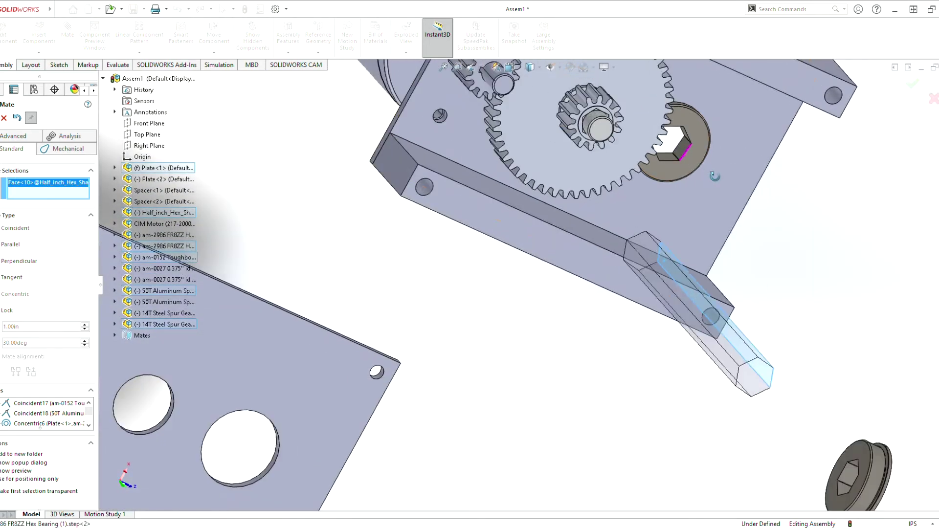
click(679, 147)
right_click(820, 197)
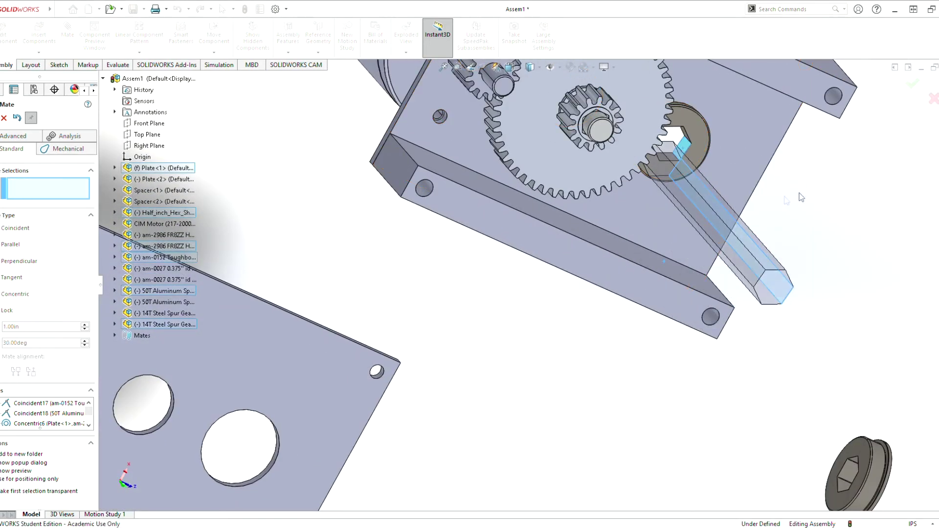
Step: Mate a second side flat of the hex shaft coincident with the matching inner flat of the plate's FR8ZZ bearing
click(693, 179)
scroll(644, 162, up, 3)
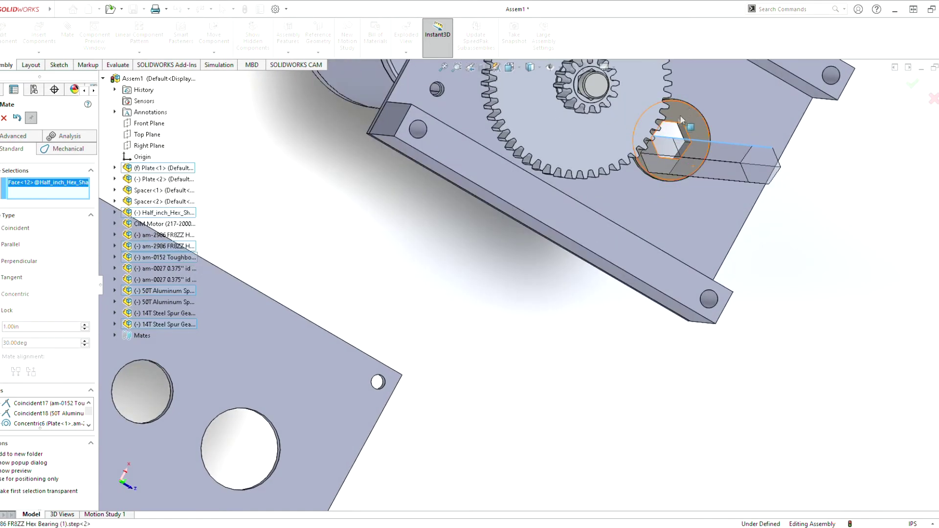
scroll(602, 236, down, 6)
scroll(425, 389, up, 5)
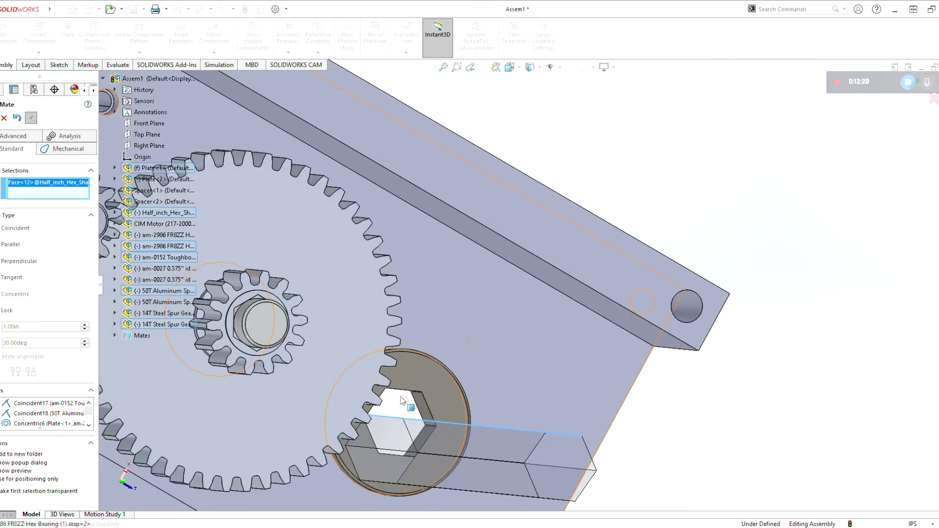
click(398, 398)
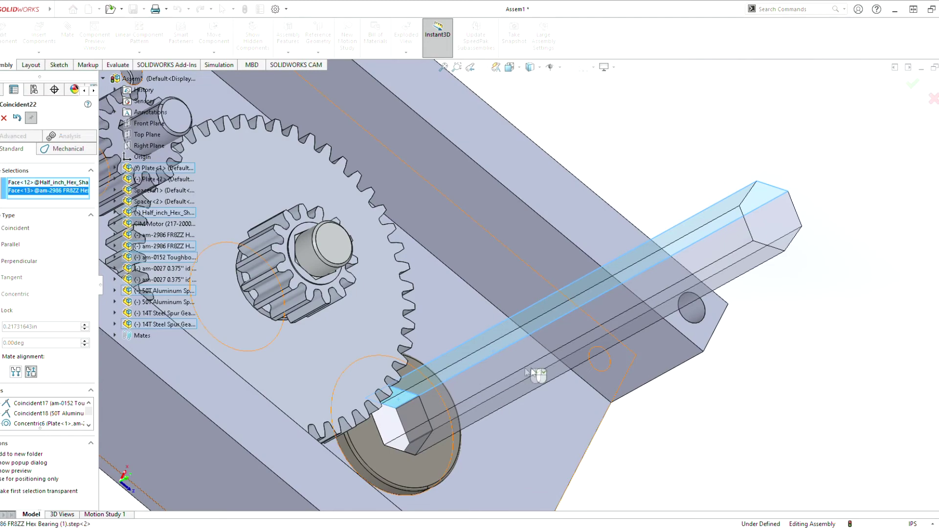
right_click(428, 404)
Step: Slide the hex shaft through the bearing until its end protrudes beyond the plate's motor-side face
scroll(444, 404, up, 3)
scroll(435, 408, up, 4)
middle_drag(463, 372, 524, 331)
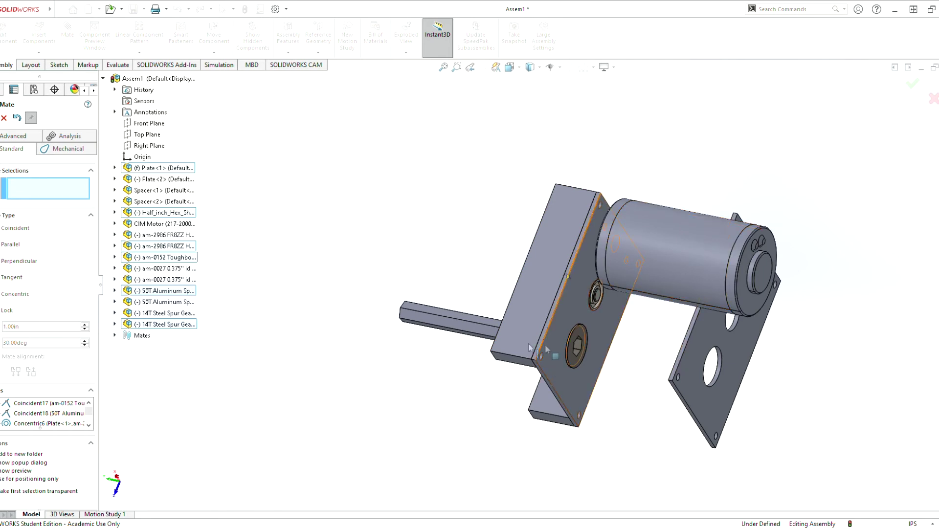
drag(474, 333, 499, 347)
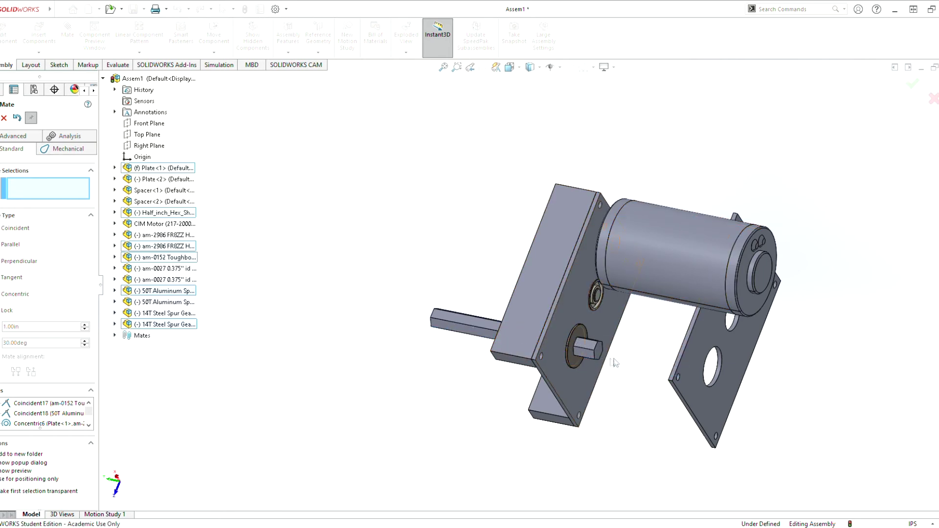
middle_drag(504, 398, 588, 351)
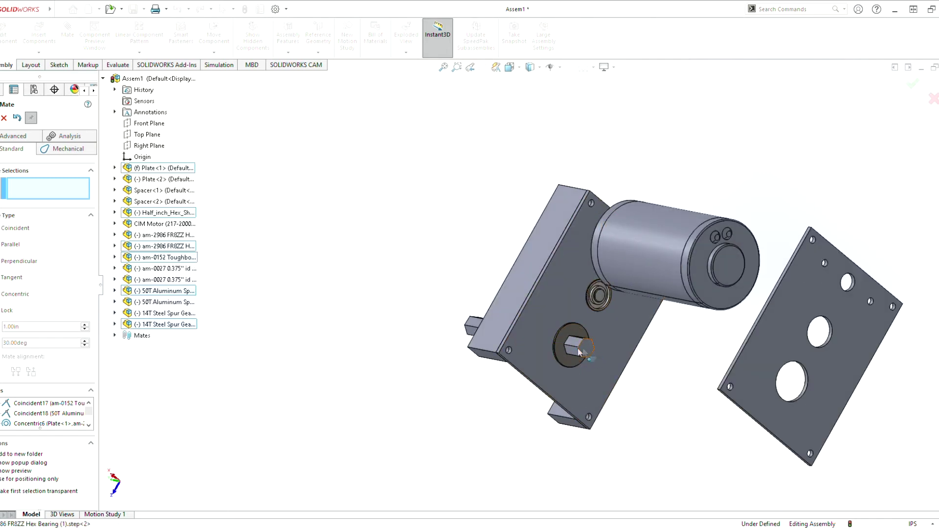
Step: Add a 0.75 in distance mate with flipped dimension between the hex shaft's protruding end face and the plate's motor-side face
scroll(572, 357, down, 5)
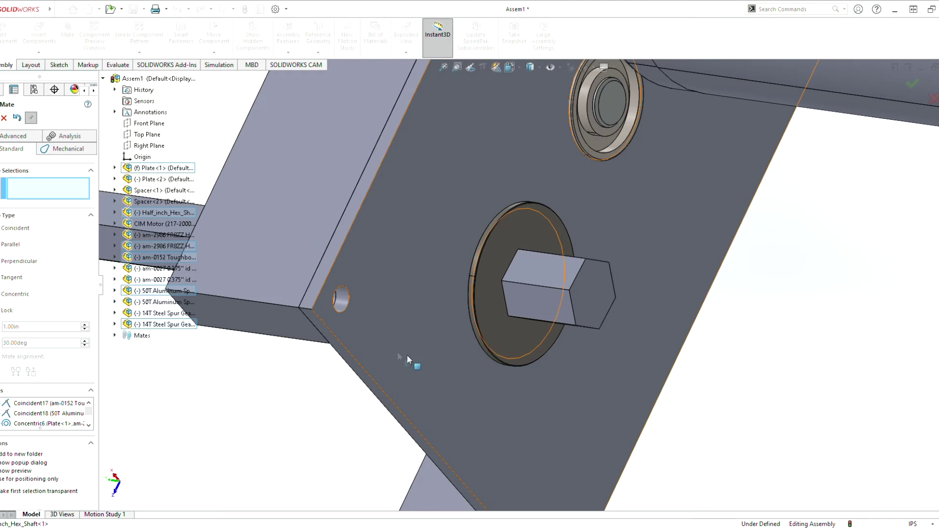
scroll(417, 395, up, 5)
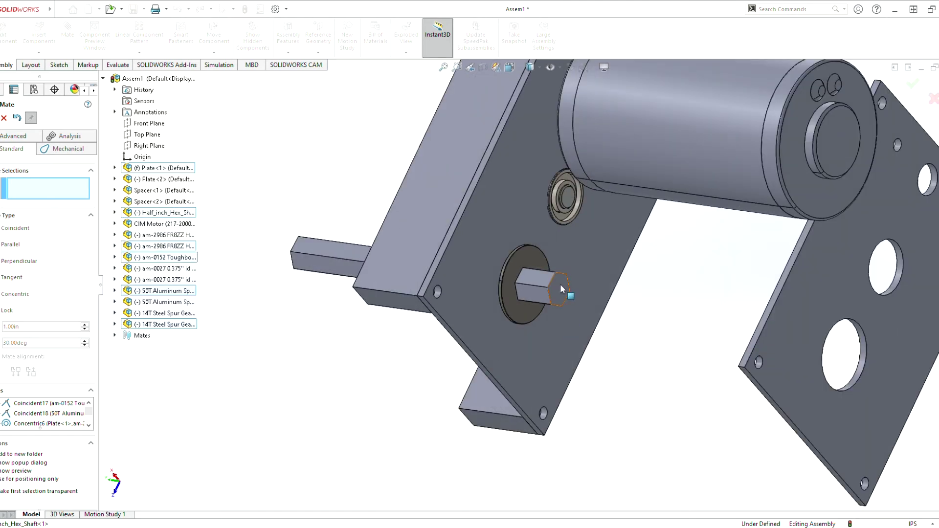
scroll(521, 295, up, 3)
scroll(490, 274, down, 5)
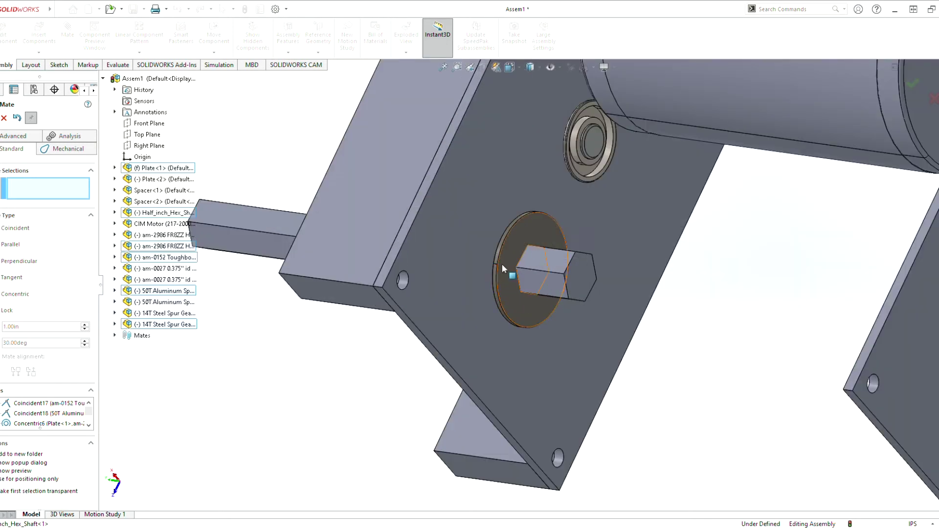
click(582, 271)
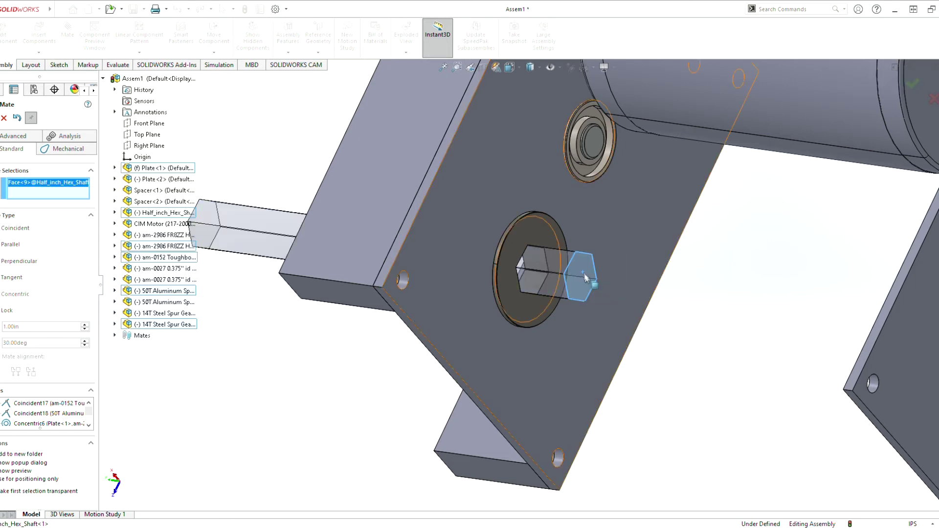
click(453, 318)
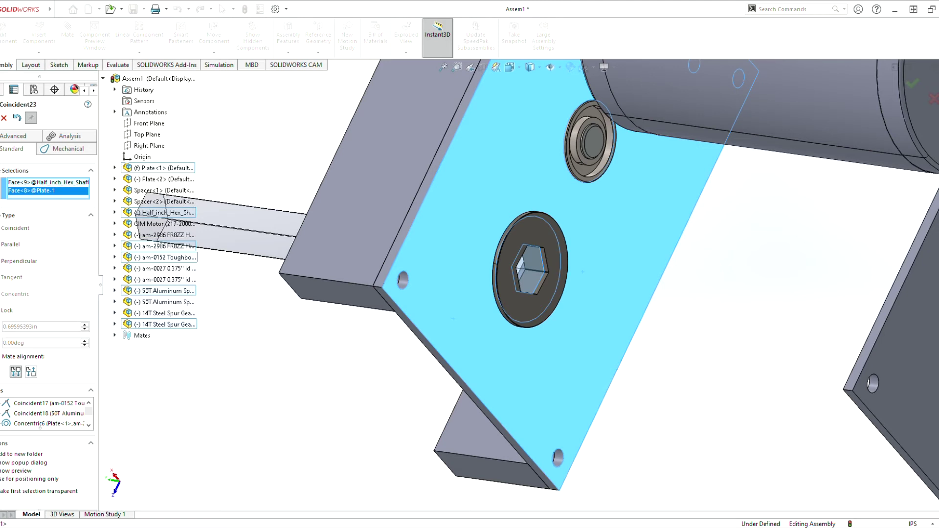
click(1, 326)
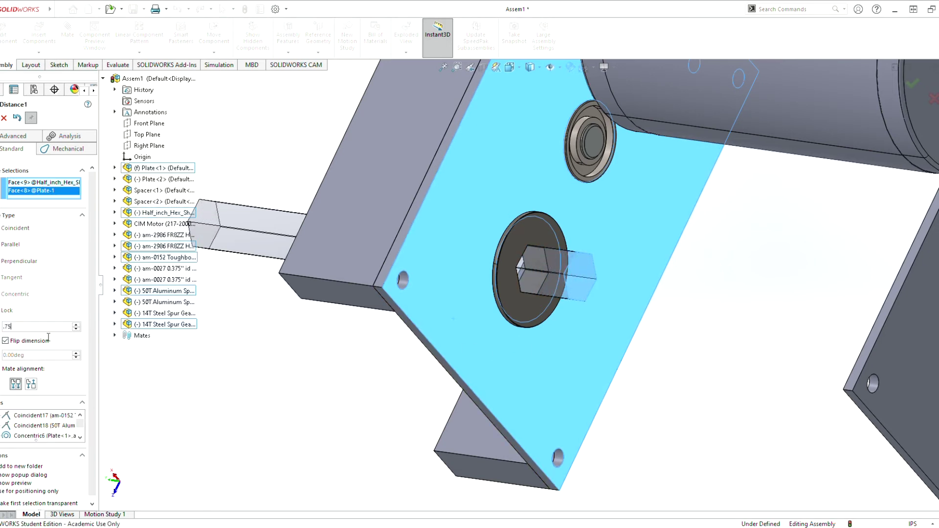
key(Return)
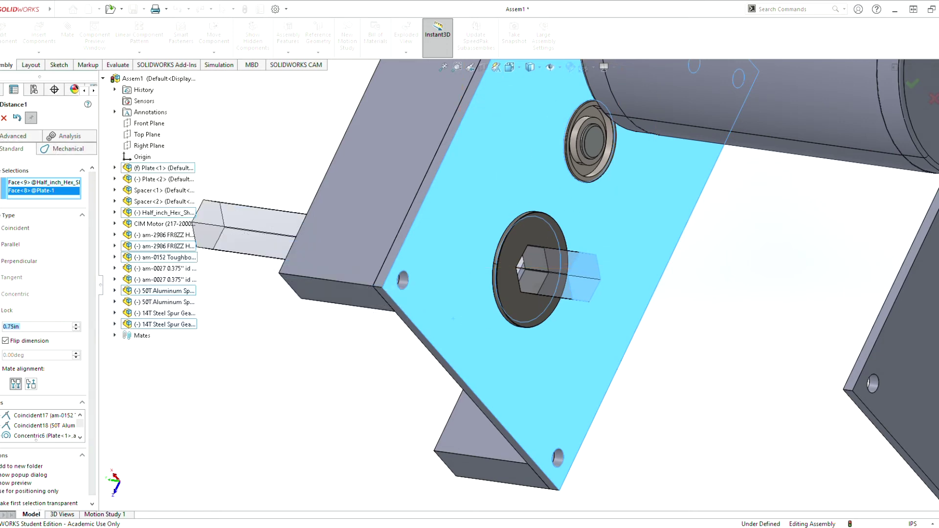
key(Return)
scroll(329, 314, up, 3)
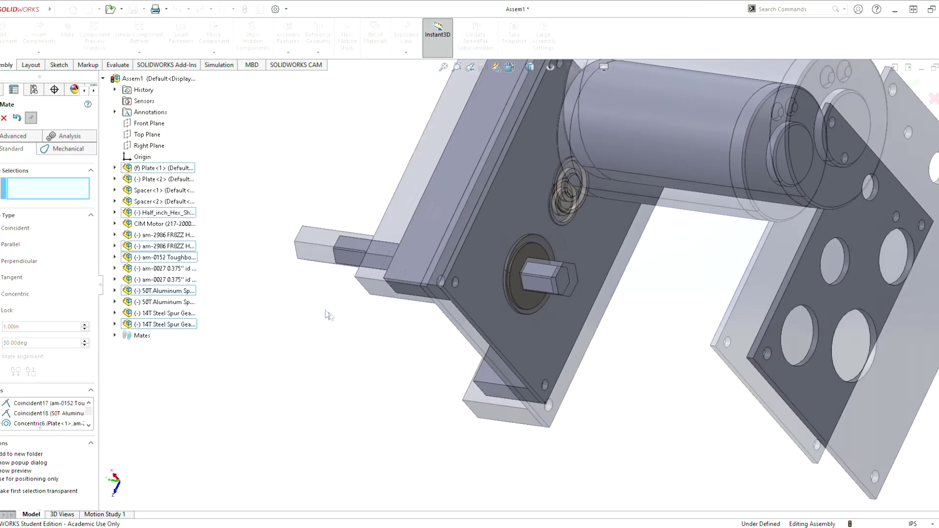
mouse_move(552, 285)
mouse_down()
mouse_move(545, 307)
mouse_move(441, 319)
mouse_move(586, 338)
mouse_move(567, 256)
mouse_move(552, 288)
mouse_up()
scroll(528, 305, up, 8)
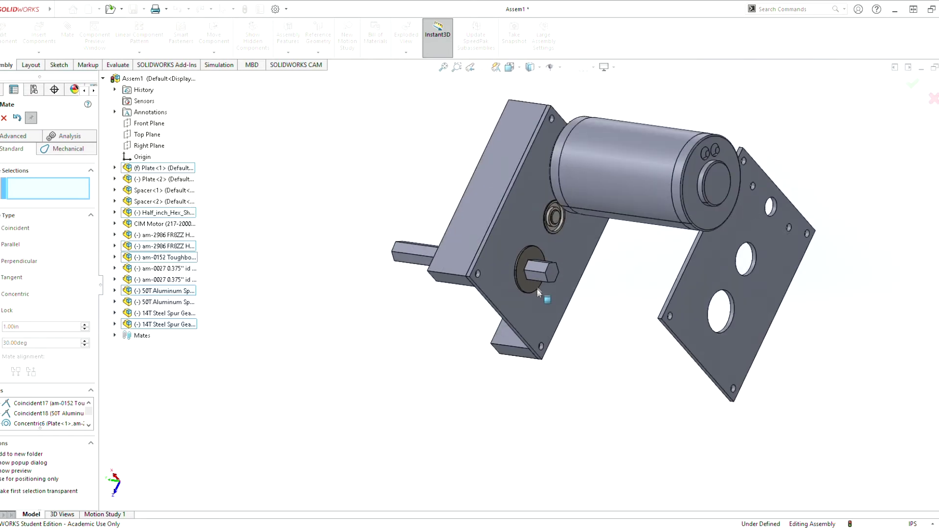
Step: Leave the Mate command and insert two copies of the Collar part into empty space beside the gearbox
scroll(556, 315, down, 5)
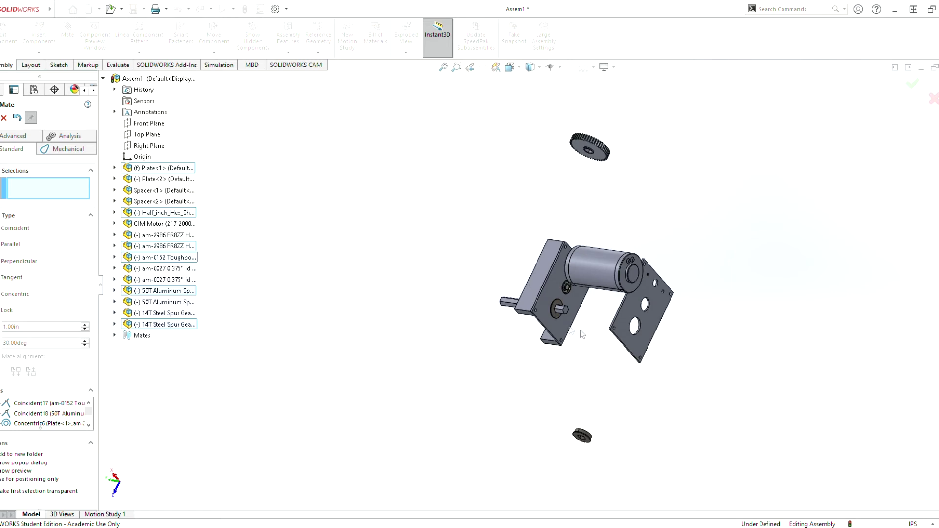
middle_drag(558, 350, 536, 272)
scroll(258, 104, down, 4)
click(3, 119)
click(35, 43)
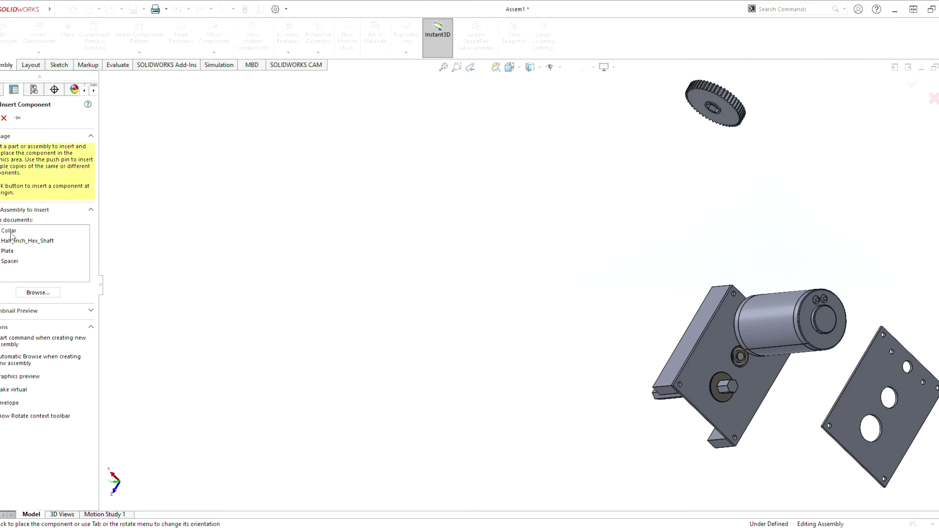
click(11, 232)
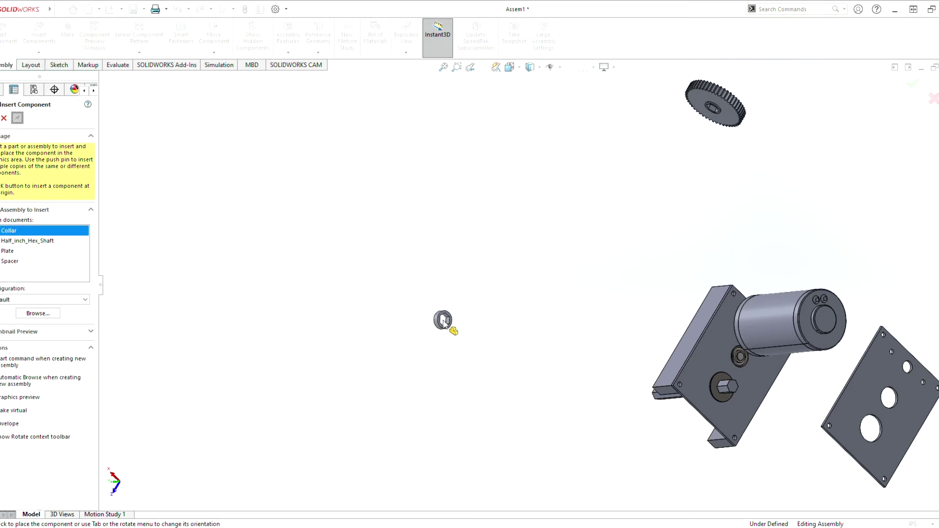
click(523, 356)
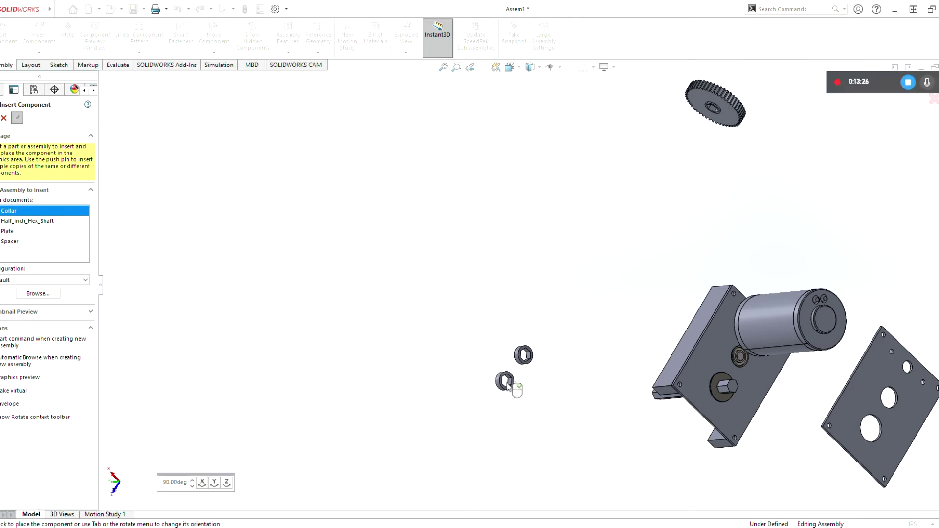
click(530, 391)
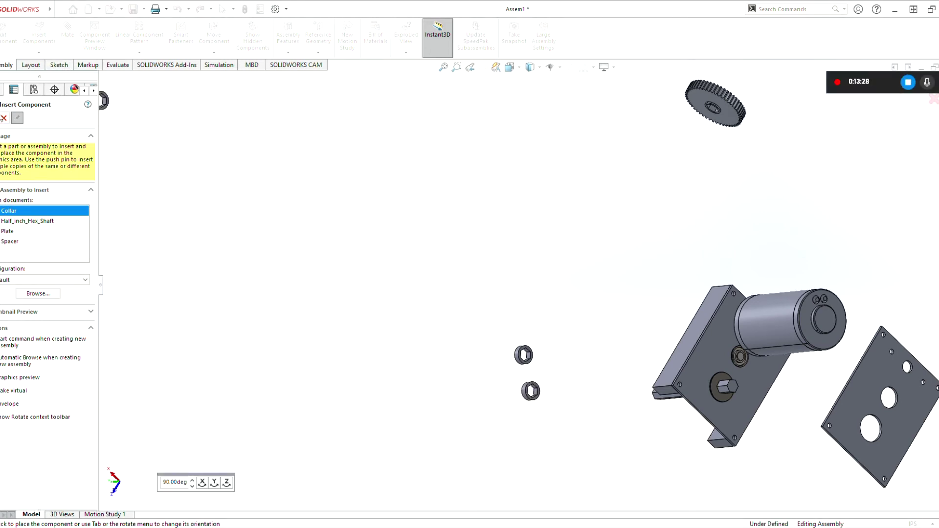
click(2, 117)
Step: Mate the end face of one loose collar parallel to the plate's motor-side face
scroll(534, 392, down, 6)
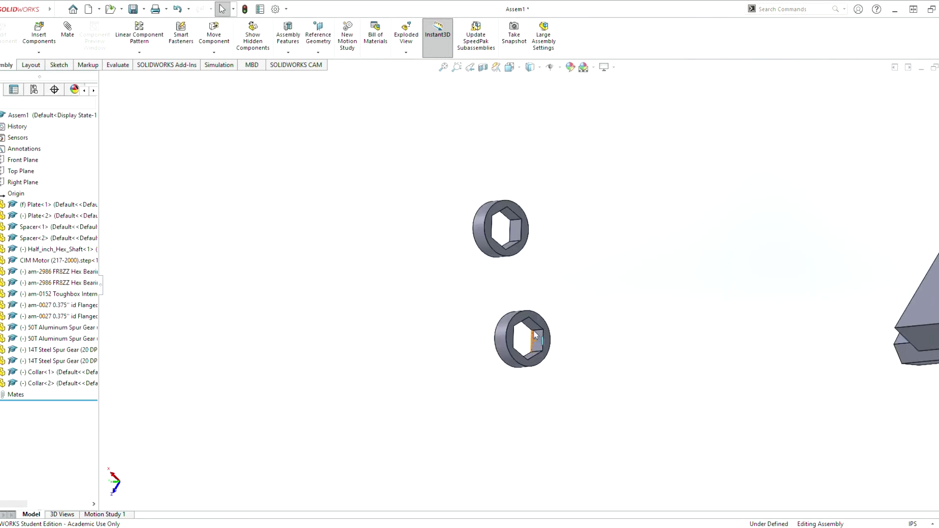
middle_drag(507, 335, 609, 361)
scroll(488, 334, down, 2)
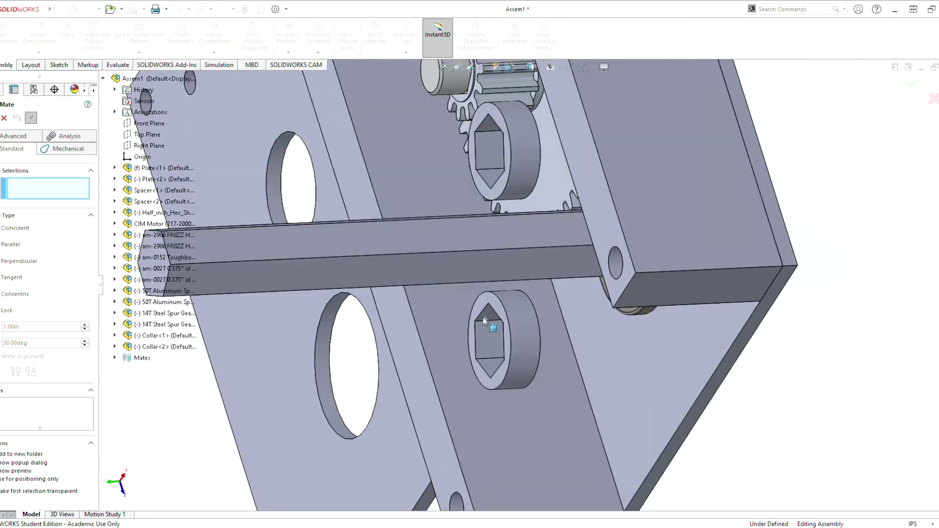
click(488, 296)
scroll(548, 311, up, 3)
middle_drag(550, 312, 723, 294)
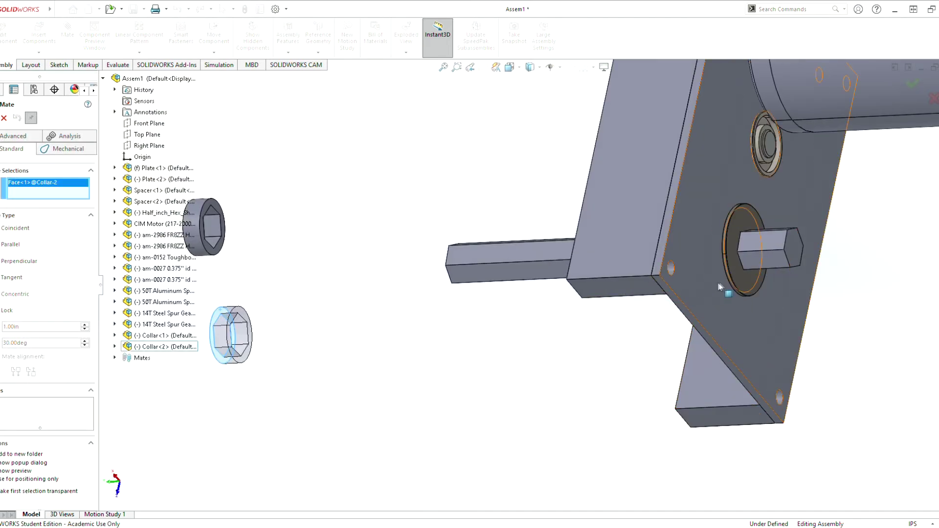
click(717, 281)
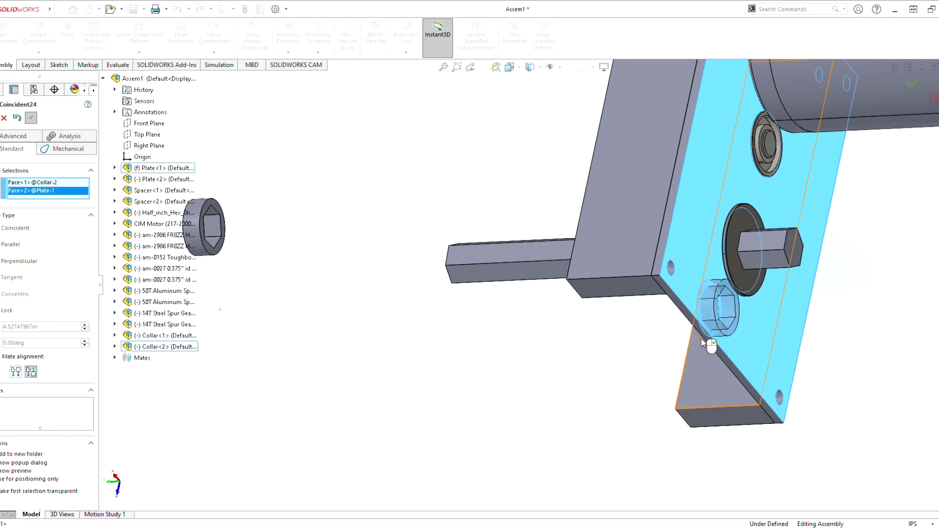
click(11, 245)
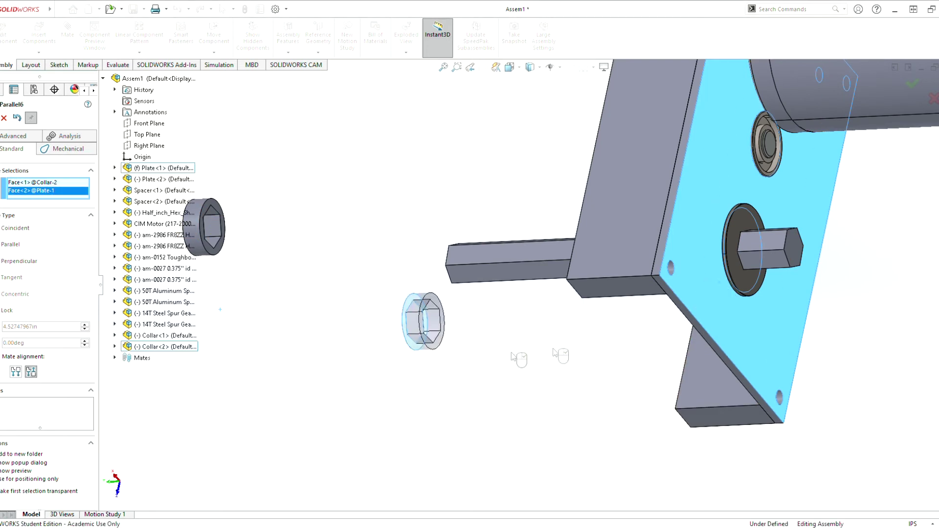
key(Return)
Step: Move the collar to the motor side near the hex shaft and mate one of its inner hex flats coincident with a shaft flat
drag(426, 331, 862, 318)
middle_drag(862, 318, 854, 311)
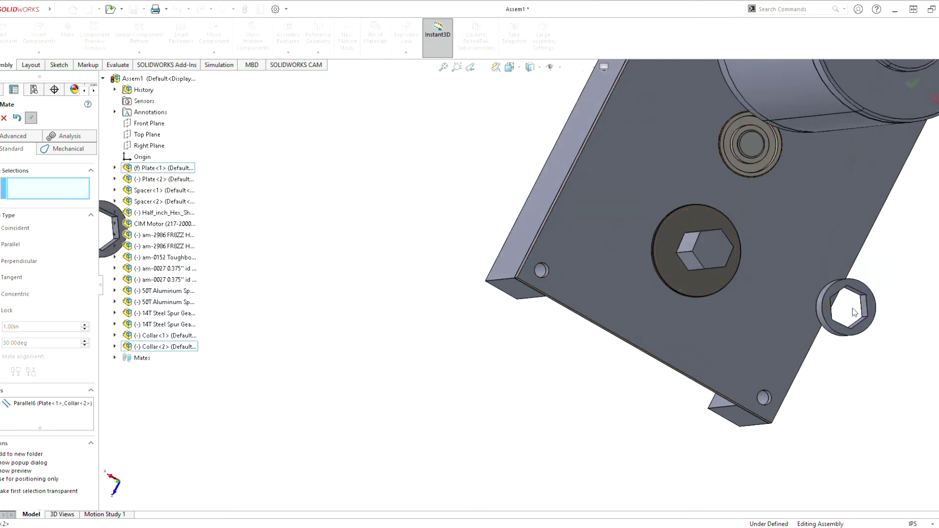
scroll(853, 311, down, 1)
click(852, 306)
middle_drag(801, 298, 677, 276)
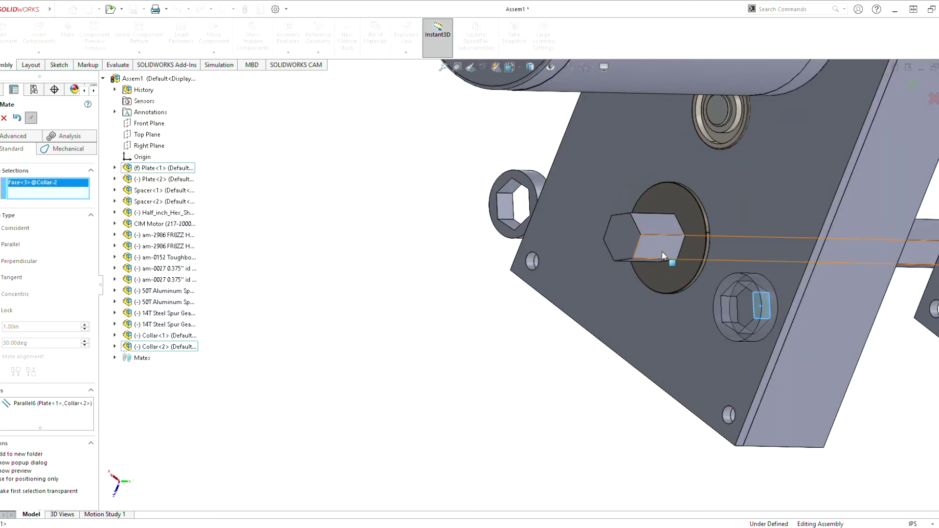
click(662, 250)
key(Return)
Step: Mate a second inner hex flat of the collar coincident with the adjacent flat of the hex shaft
middle_drag(661, 237, 713, 225)
scroll(630, 216, down, 5)
mouse_move(608, 250)
middle_down()
mouse_move(594, 216)
mouse_move(590, 251)
middle_up()
scroll(584, 242, down, 8)
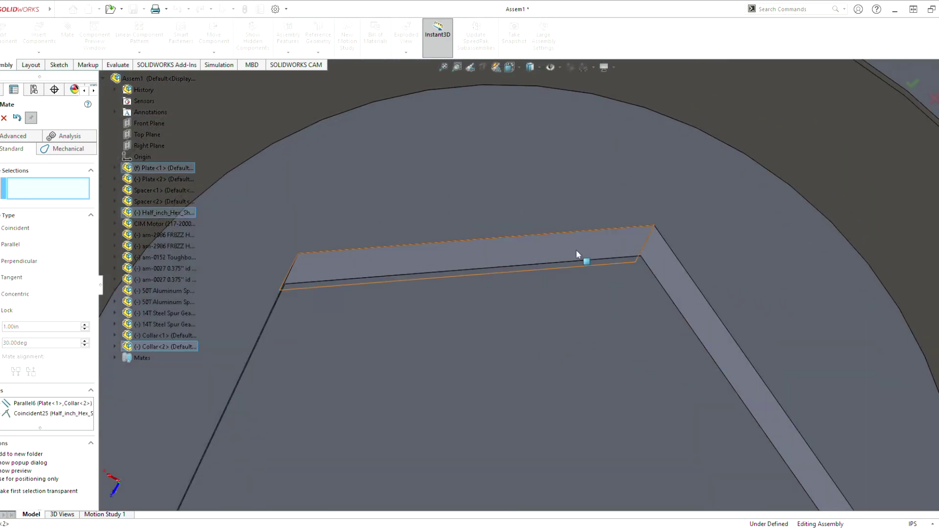
click(577, 253)
scroll(559, 301, up, 5)
middle_drag(560, 301, 529, 265)
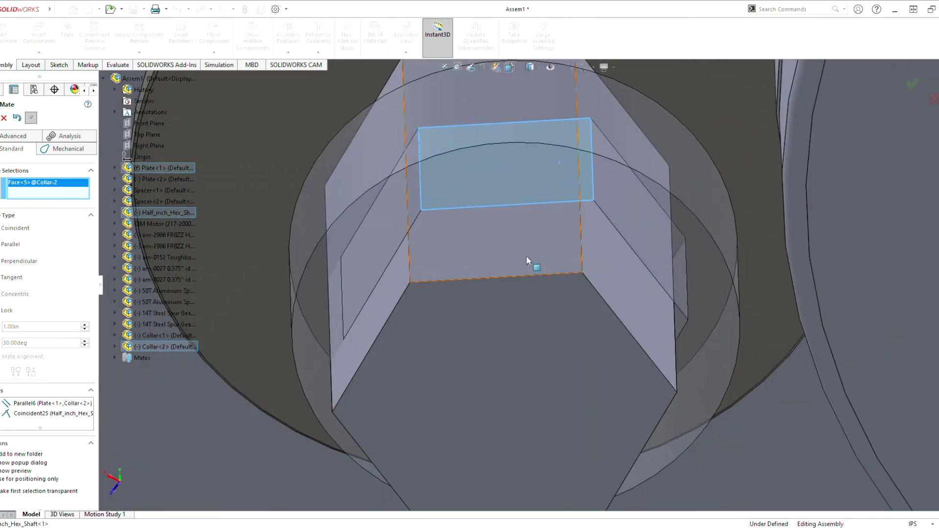
click(533, 263)
click(666, 319)
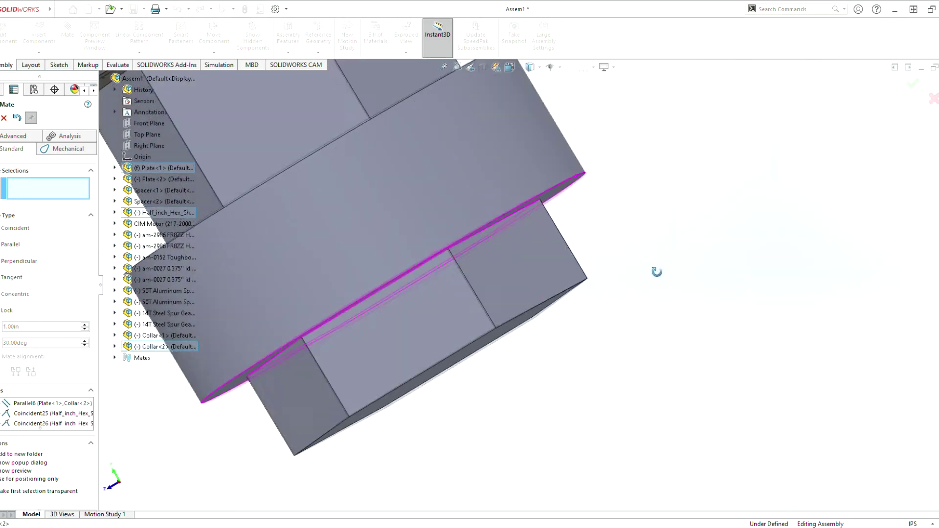
Step: Mate the collar's plate-facing end face coincident with the outer face of the motor-side hex bearing
scroll(417, 189, up, 3)
scroll(394, 179, up, 1)
middle_drag(394, 178, 386, 209)
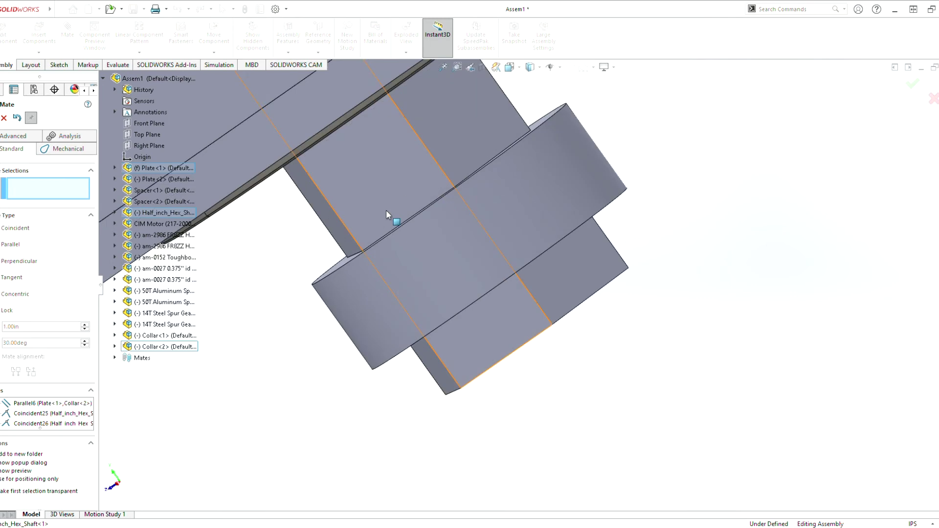
scroll(385, 210, down, 3)
click(329, 318)
middle_drag(367, 306, 252, 203)
scroll(233, 204, up, 3)
click(431, 212)
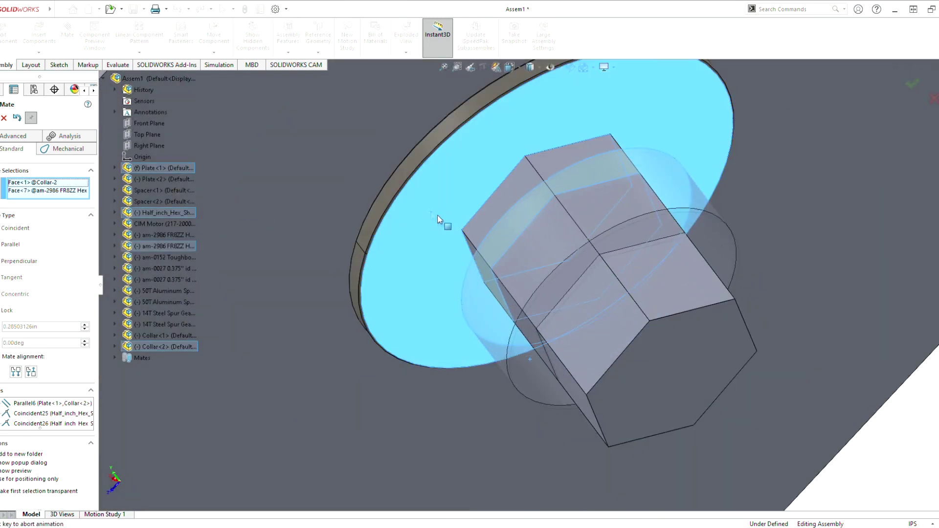
right_click(627, 264)
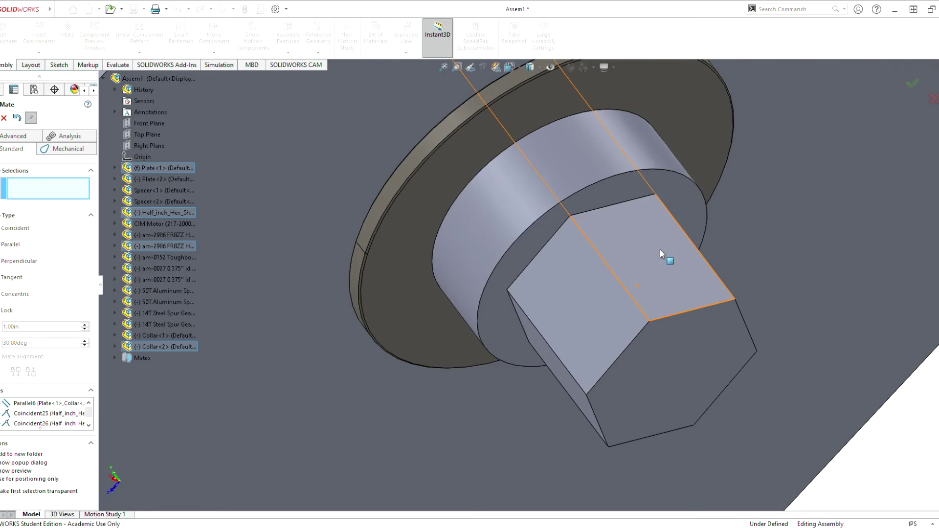
Step: Mate the loose second plate's broad face coincident with a spacer's open end face, opposite the motor-side plate
scroll(444, 215, up, 1)
scroll(443, 215, up, 5)
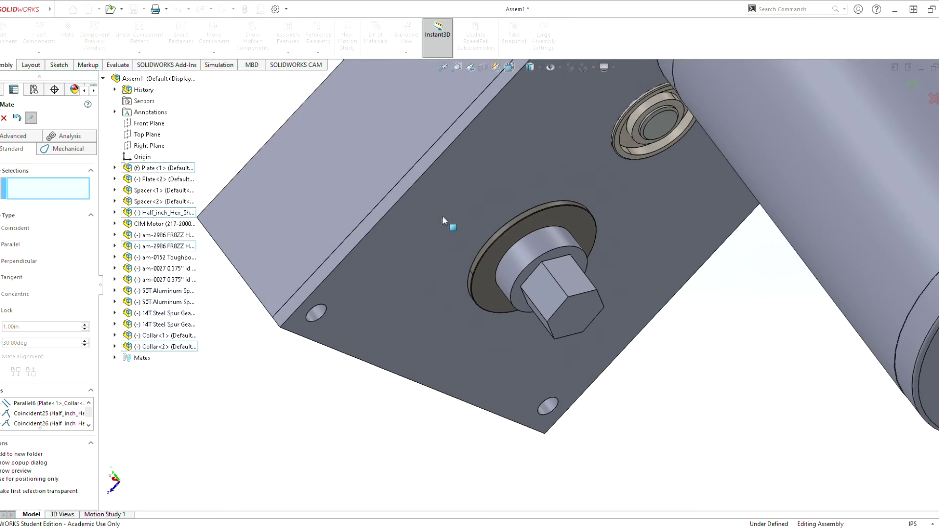
middle_drag(509, 202, 460, 207)
scroll(460, 207, up, 3)
scroll(461, 207, up, 4)
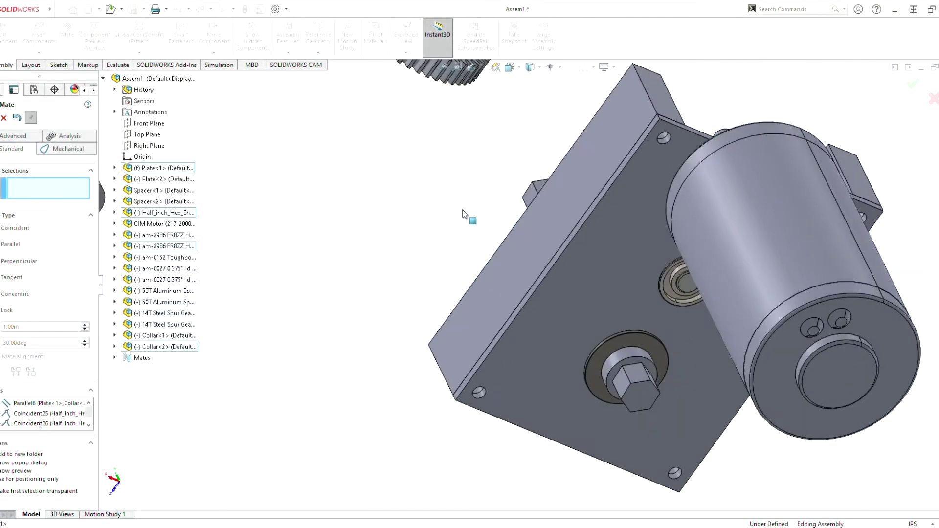
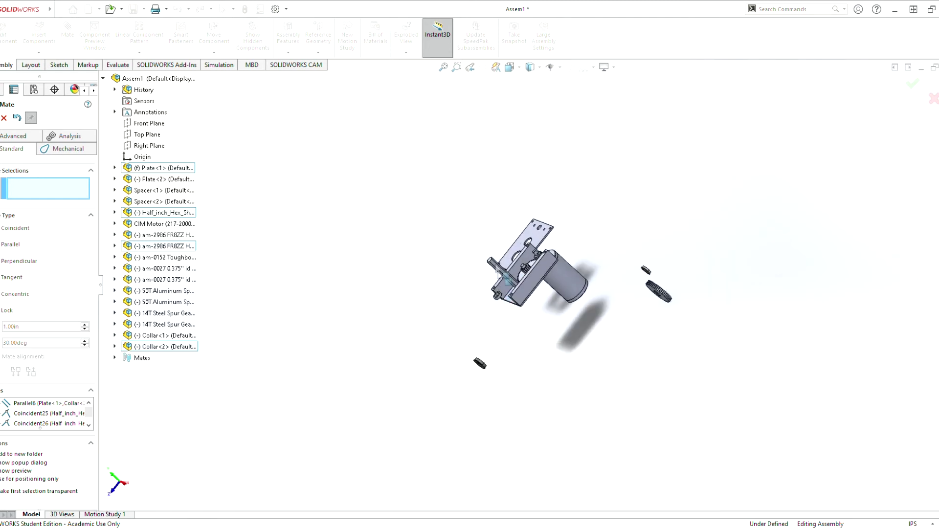
middle_drag(618, 301, 540, 280)
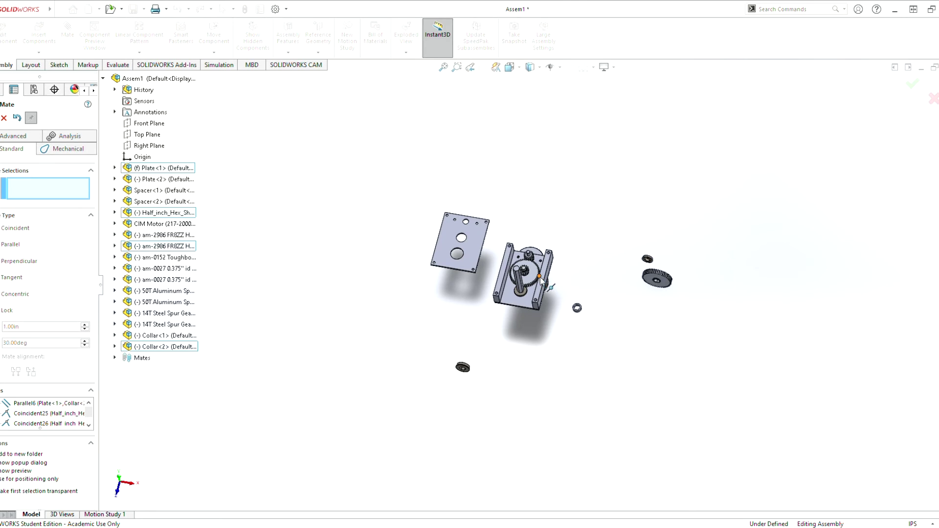
click(511, 69)
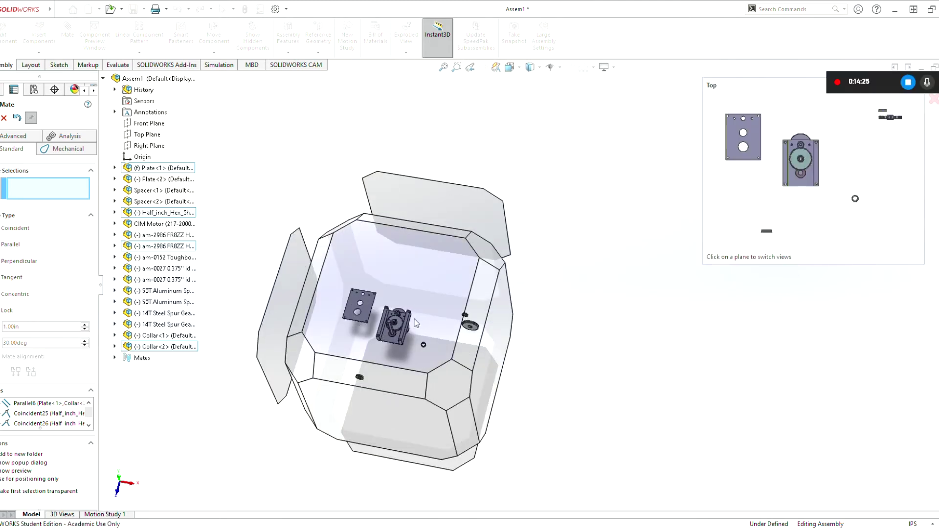
click(416, 323)
middle_drag(591, 238, 513, 241)
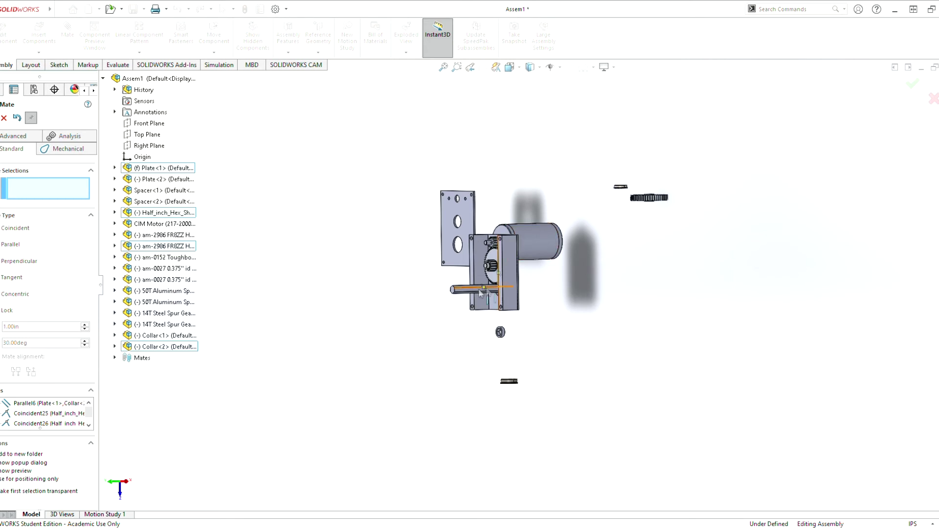
scroll(480, 293, down, 2)
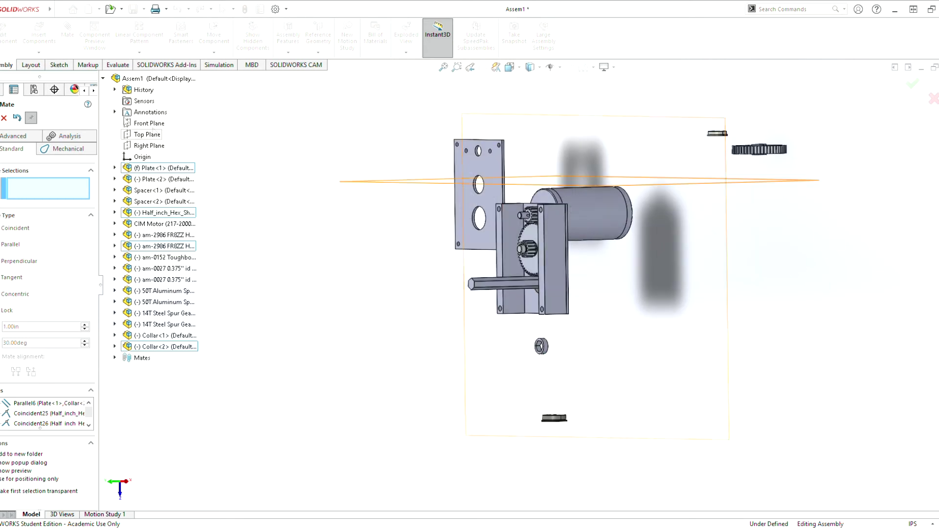
middle_drag(498, 186, 499, 183)
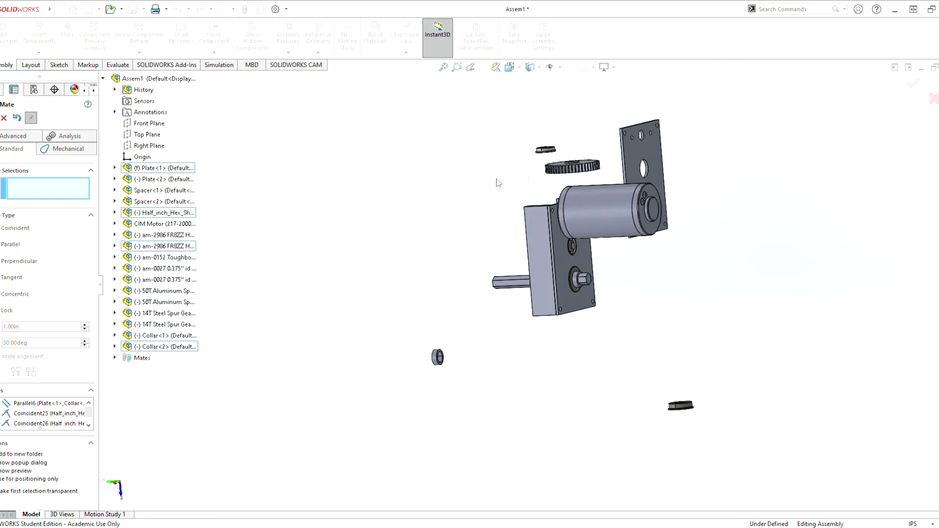
click(642, 162)
middle_drag(642, 162, 518, 211)
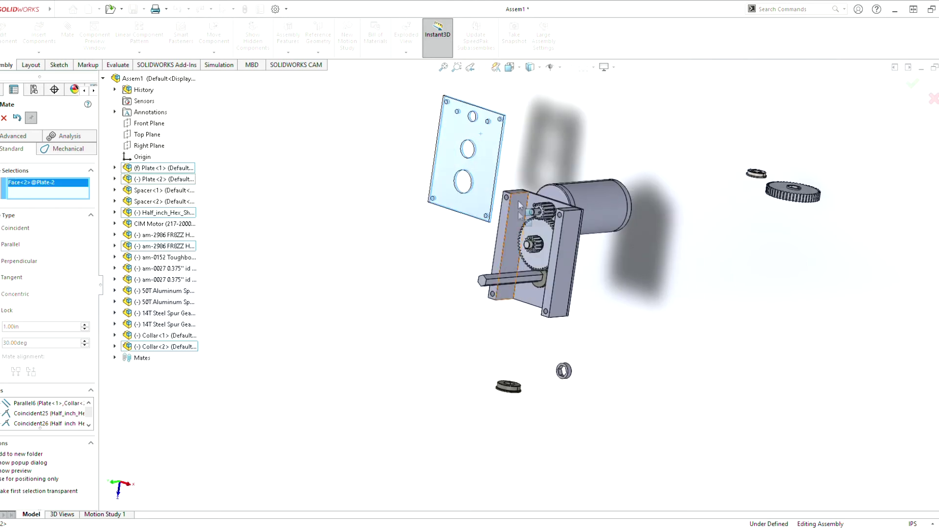
click(555, 249)
right_click(678, 264)
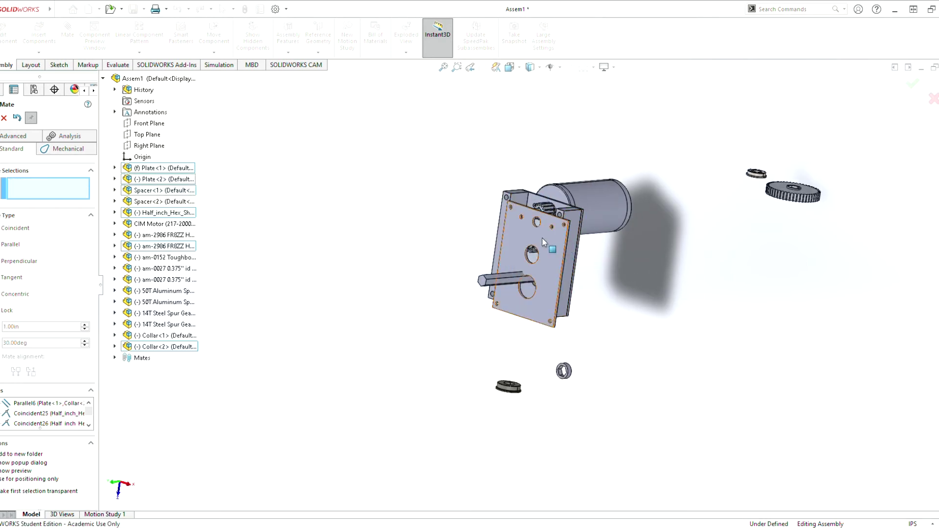
Step: Mate the second plate's long narrow side face coincident with the spacer's outer side face
scroll(542, 232, up, 5)
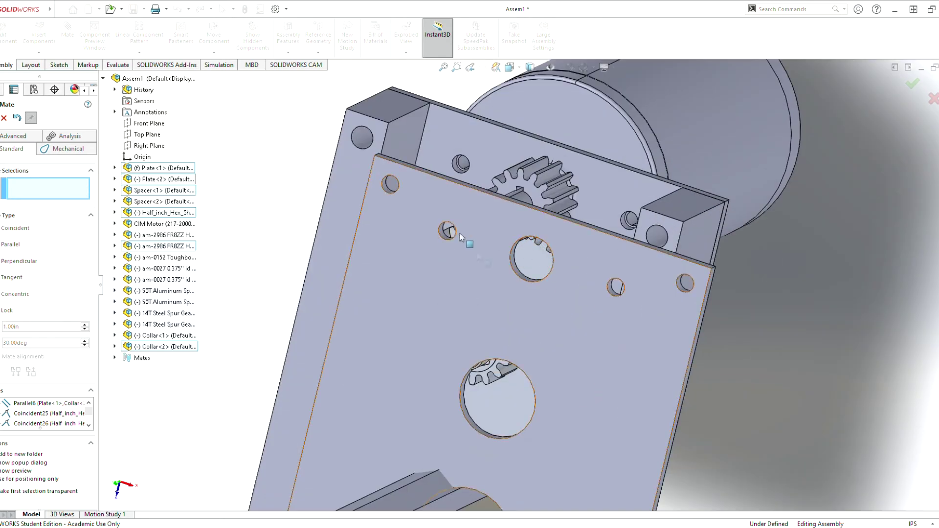
middle_drag(454, 255, 475, 252)
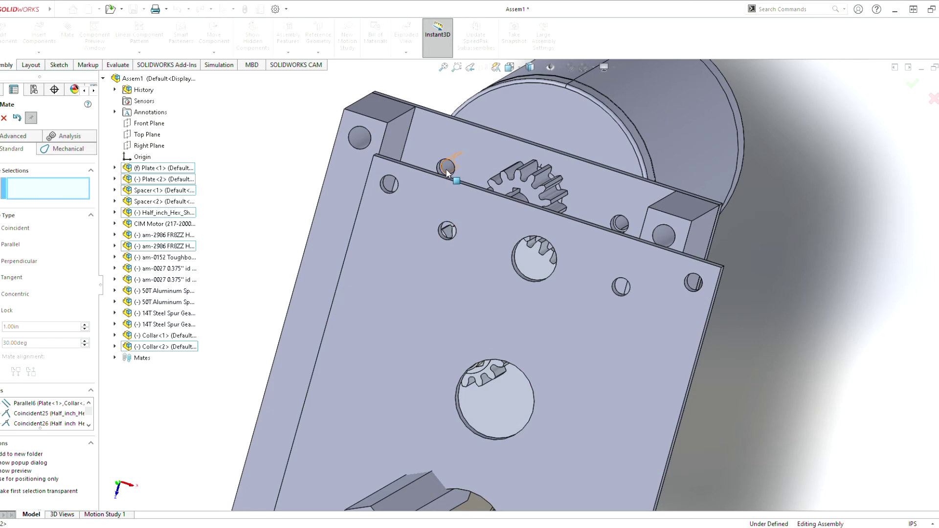
middle_drag(636, 278, 706, 296)
click(705, 291)
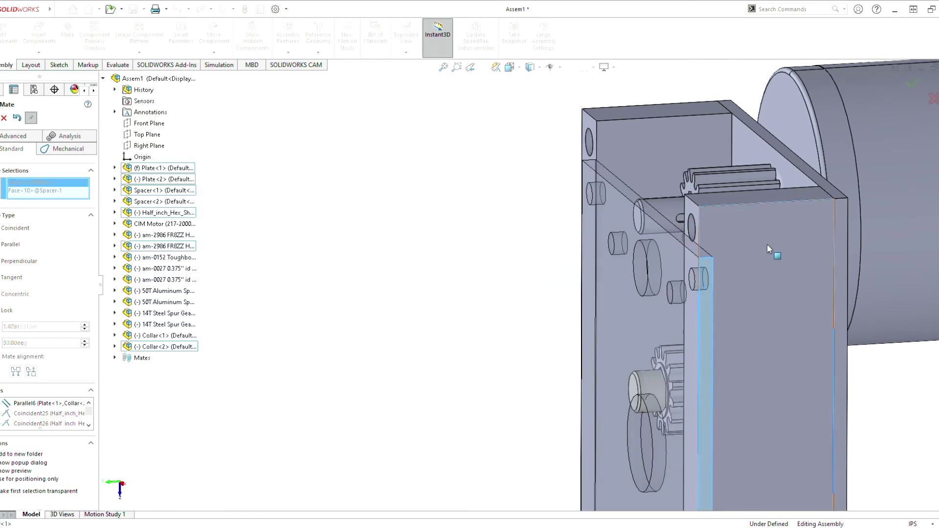
click(767, 244)
right_click(797, 325)
Step: Mate the second plate's short edge face coincident with the spacer's end face near the motor pinion
middle_drag(742, 212, 690, 237)
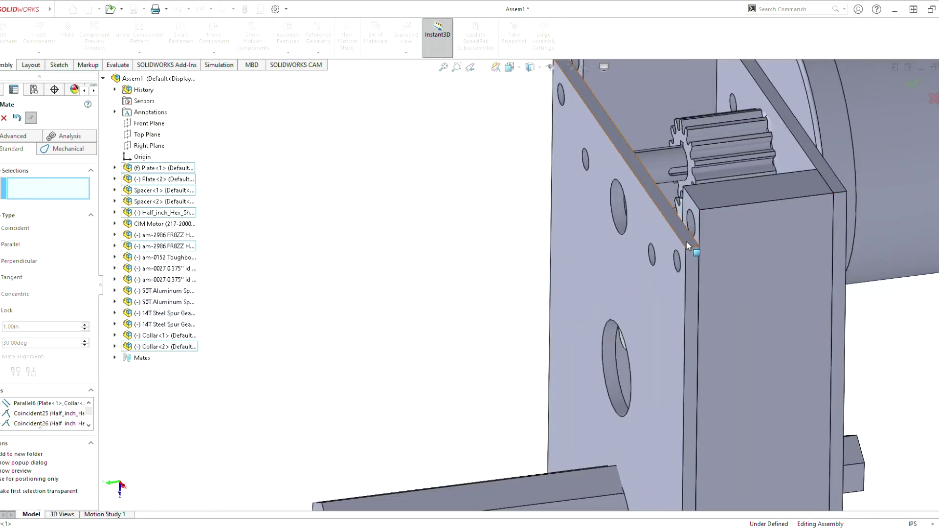
click(686, 242)
click(714, 200)
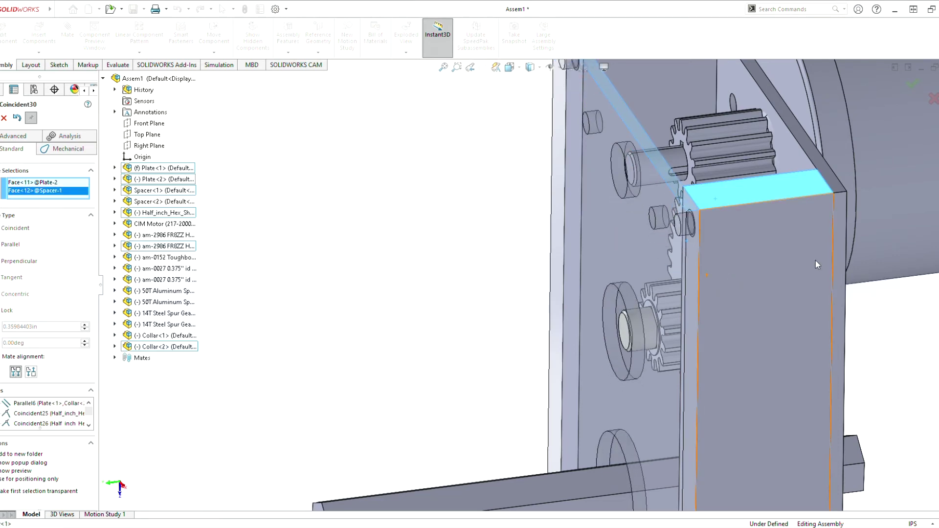
right_click(815, 262)
Step: Hide the second plate covering the gears
scroll(641, 213, up, 6)
middle_drag(600, 291, 670, 284)
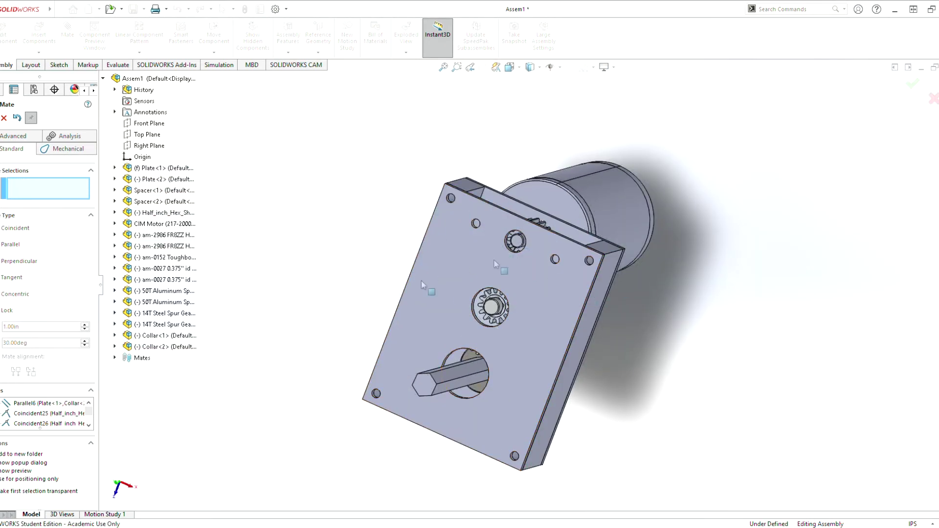
scroll(528, 286, up, 3)
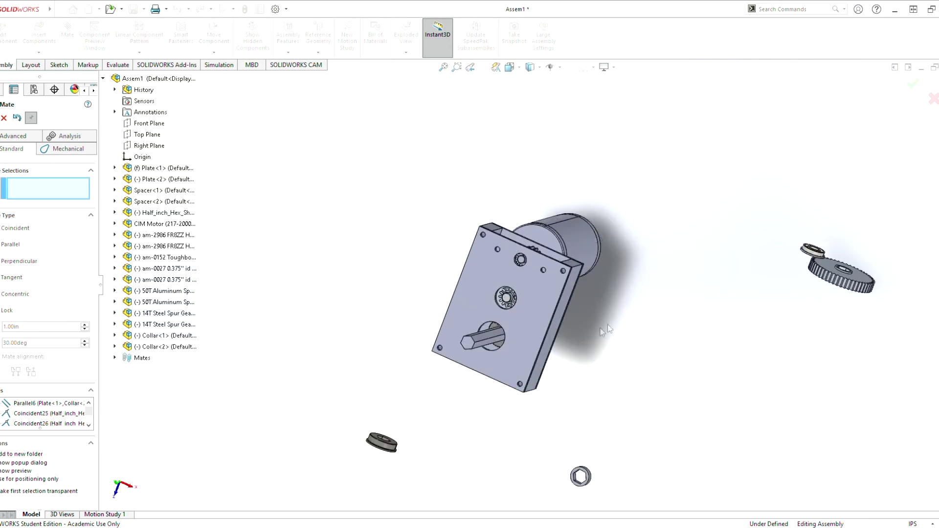
middle_drag(577, 354, 519, 334)
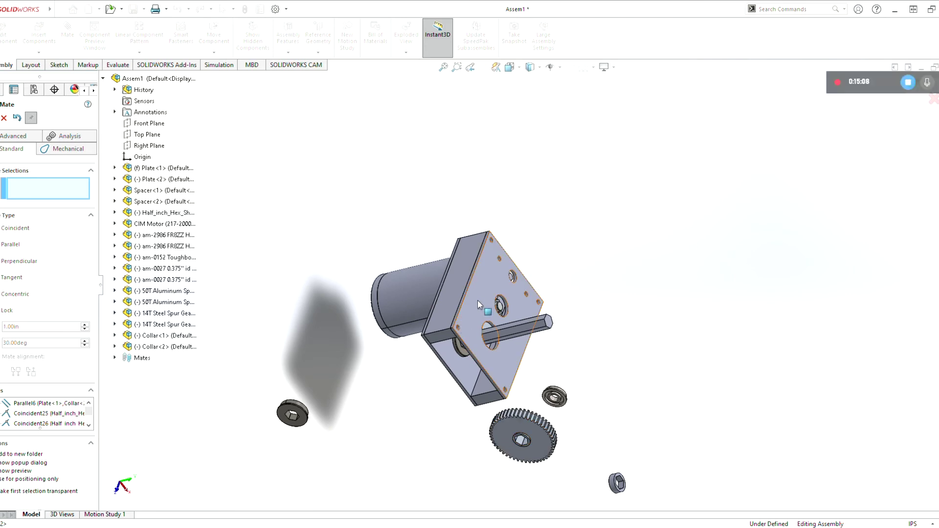
key(Tab)
middle_drag(546, 399, 512, 380)
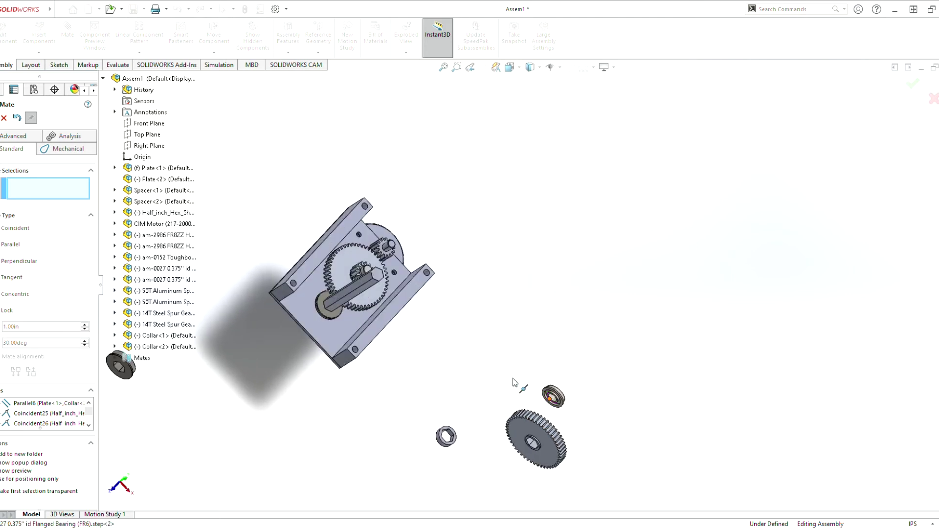
scroll(530, 440, up, 5)
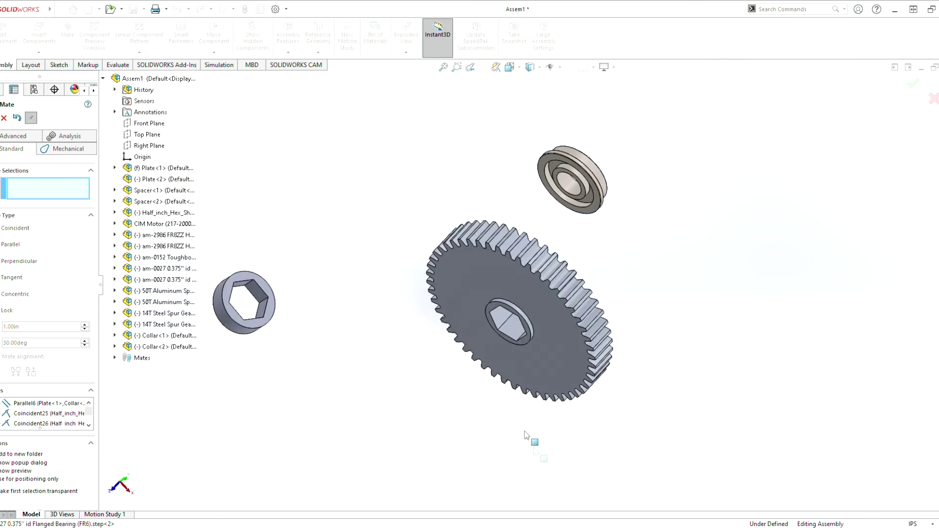
click(506, 335)
scroll(342, 315, down, 8)
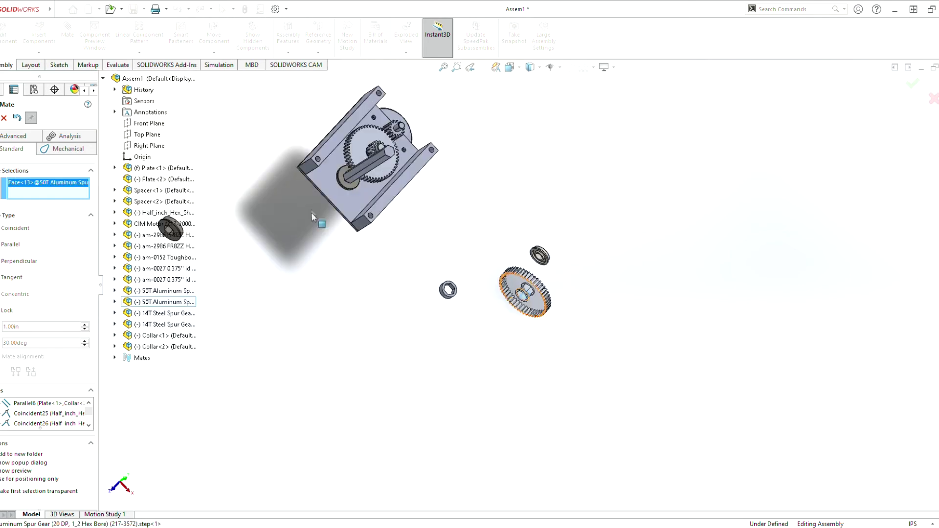
key(Escape)
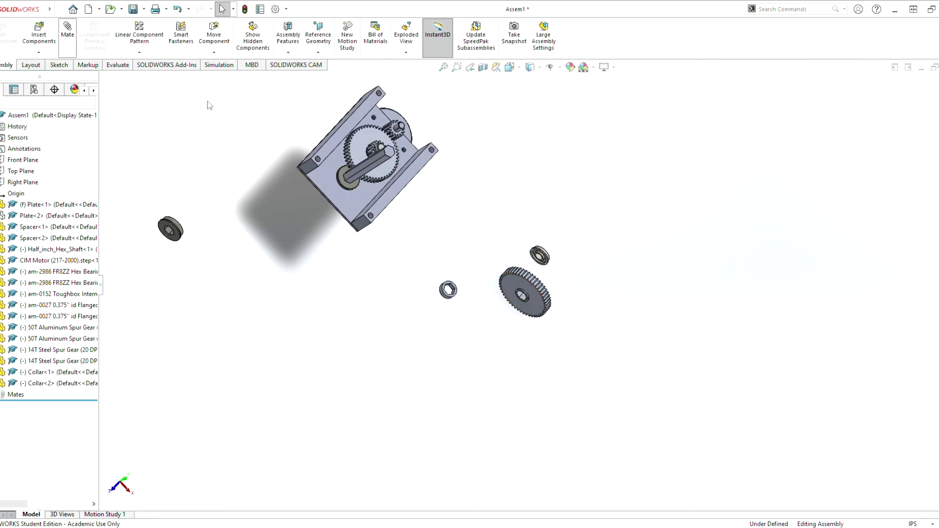
Step: Mate the loose 50T gear's side face parallel to the inner face of the motor-side plate
click(532, 294)
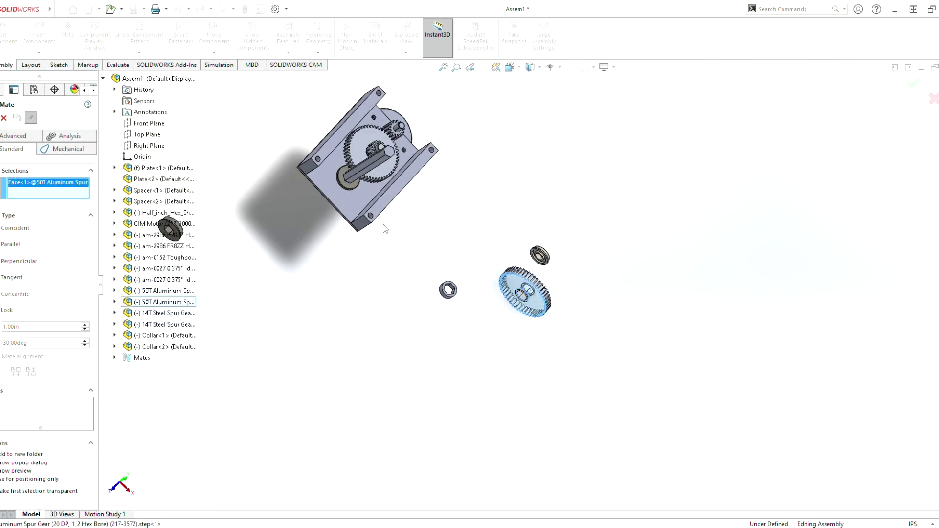
click(335, 198)
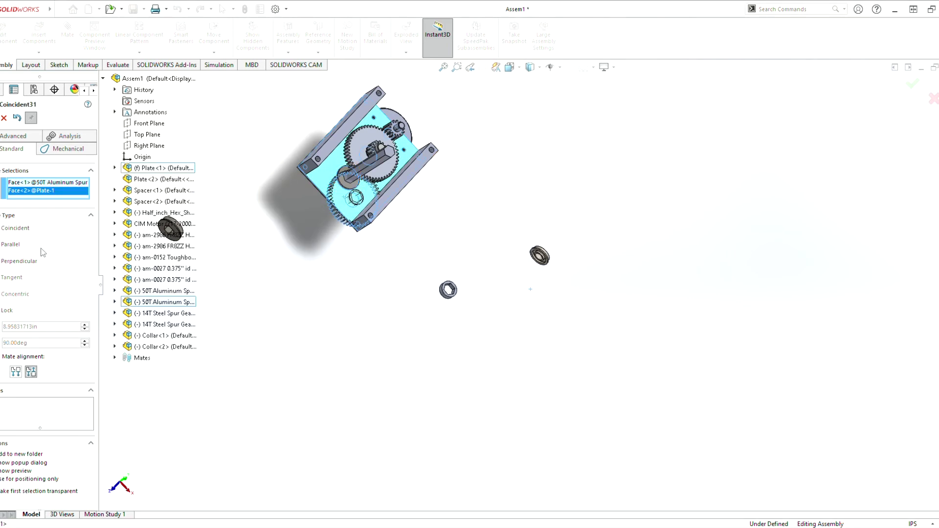
click(11, 244)
key(Return)
Step: Move the parallel 50T gear out of the gearbox to beside the free end of the hex shaft
middle_drag(301, 242, 423, 201)
drag(422, 198, 313, 227)
middle_drag(318, 247, 455, 233)
middle_drag(280, 237, 425, 233)
drag(312, 232, 419, 196)
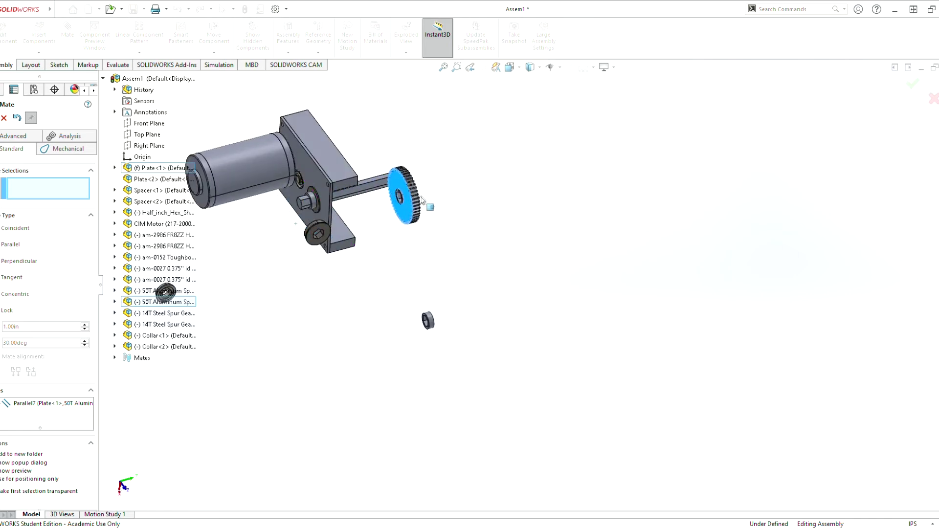
middle_drag(422, 200, 318, 231)
Step: Mate one flat of the 50T gear's hex bore coincident with a flat of the hex shaft
scroll(477, 230, down, 5)
click(481, 217)
middle_drag(581, 209, 538, 214)
scroll(537, 214, up, 1)
click(481, 200)
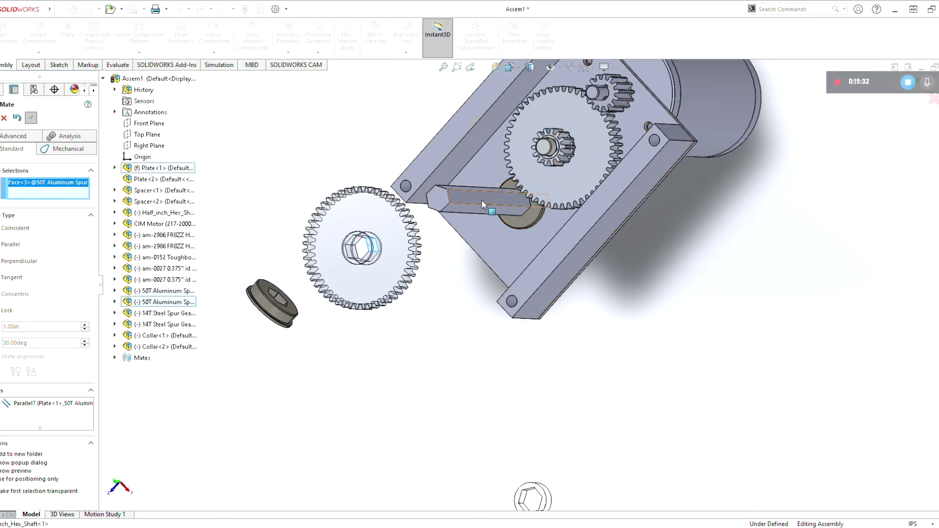
key(Return)
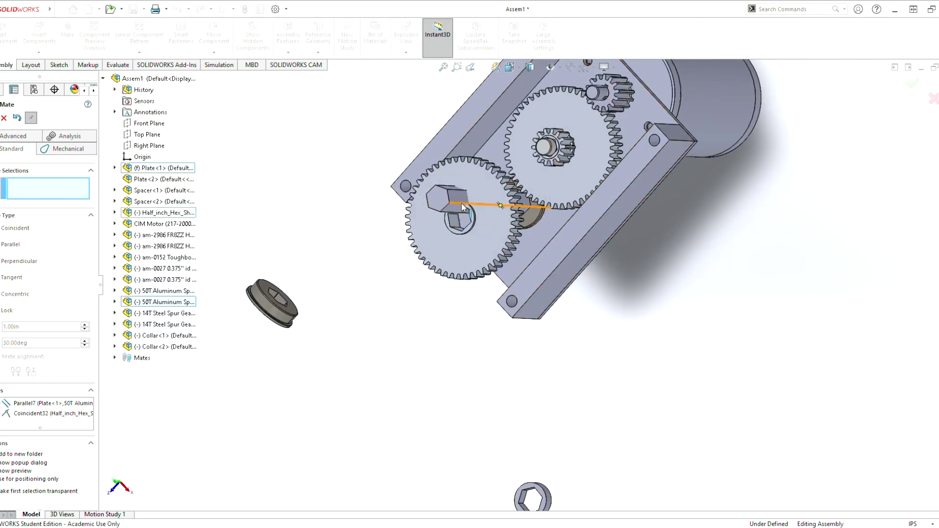
Step: Mate a second flat of the gear's hex bore coincident with the matching flat of the hex shaft
scroll(512, 281, down, 6)
click(512, 279)
middle_drag(481, 218, 547, 278)
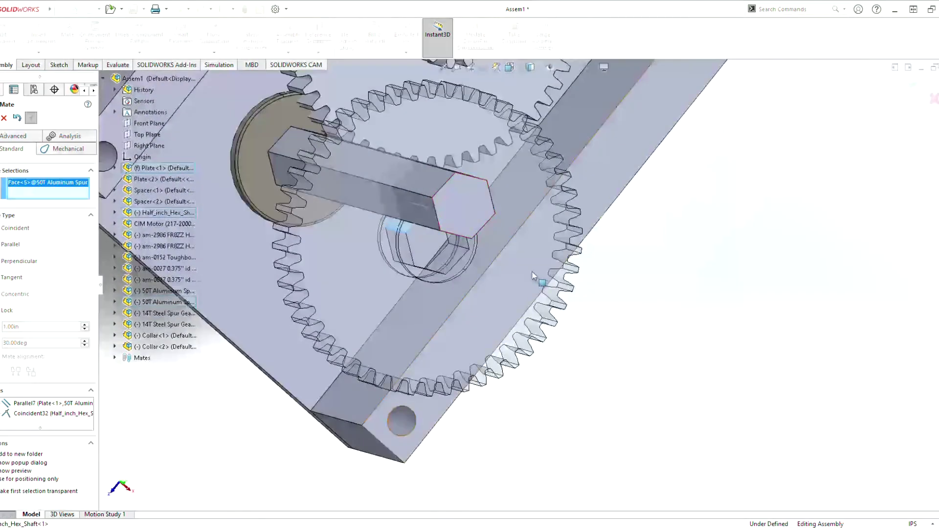
right_click(415, 185)
Step: Add a 0.125 in distance mate between the side faces of the hex-shaft 50T gear and the other 50T gear
middle_drag(307, 246, 331, 187)
scroll(330, 236, up, 3)
click(413, 195)
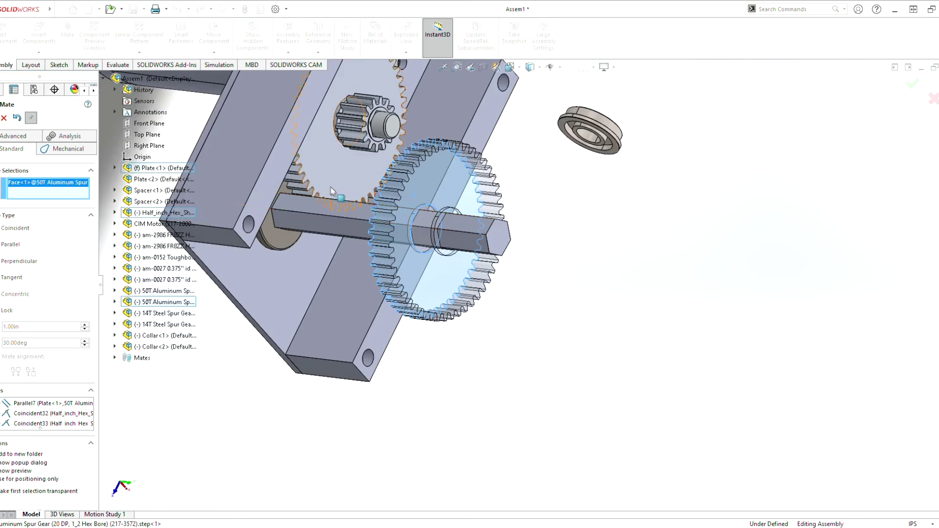
click(328, 184)
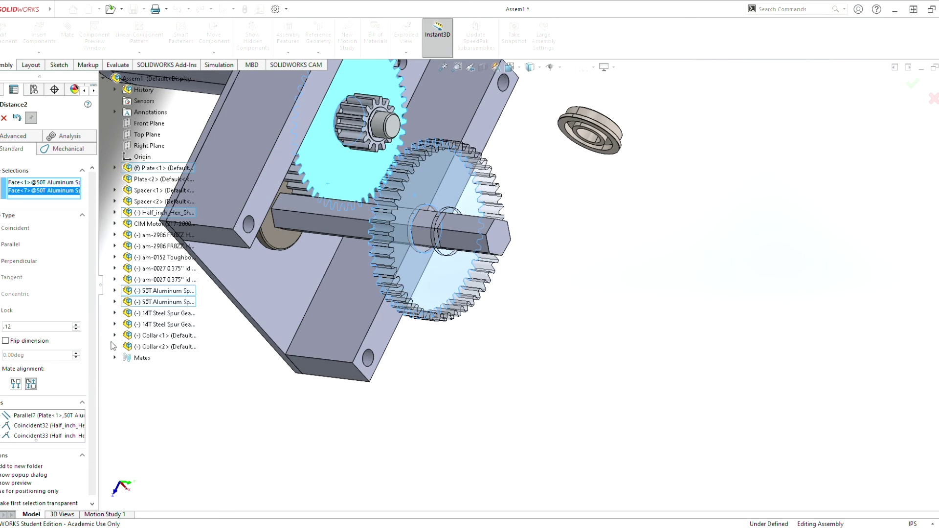
key(Return)
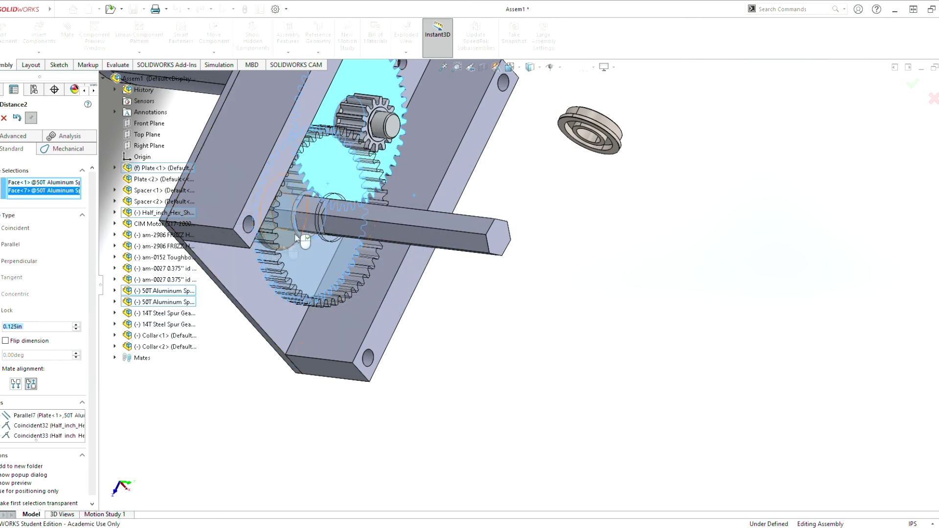
key(Return)
middle_drag(313, 198, 338, 142)
scroll(270, 229, up, 2)
scroll(271, 229, down, 3)
scroll(395, 250, down, 2)
middle_click(430, 235)
middle_drag(453, 246, 443, 268)
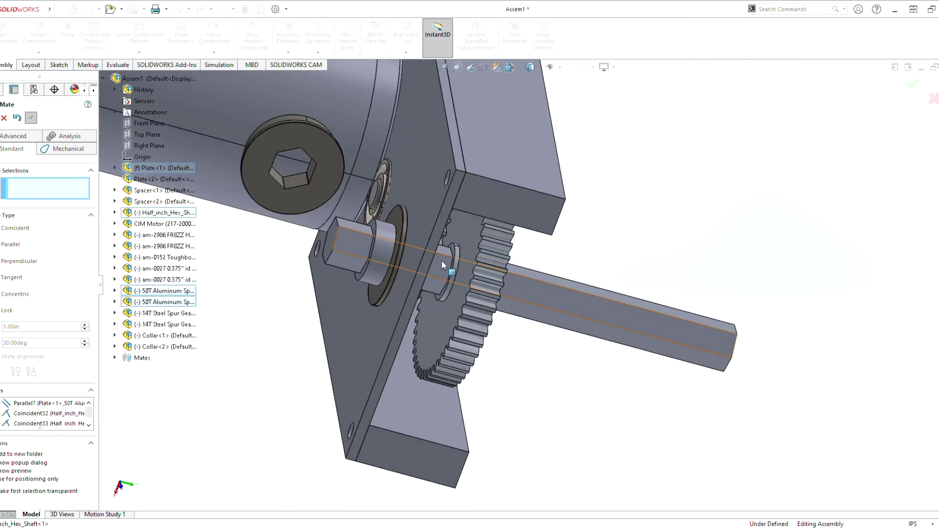
Step: End the mating command and examine the position of the 50T gears and the gear train from several angles
middle_drag(458, 232, 509, 265)
scroll(507, 265, down, 2)
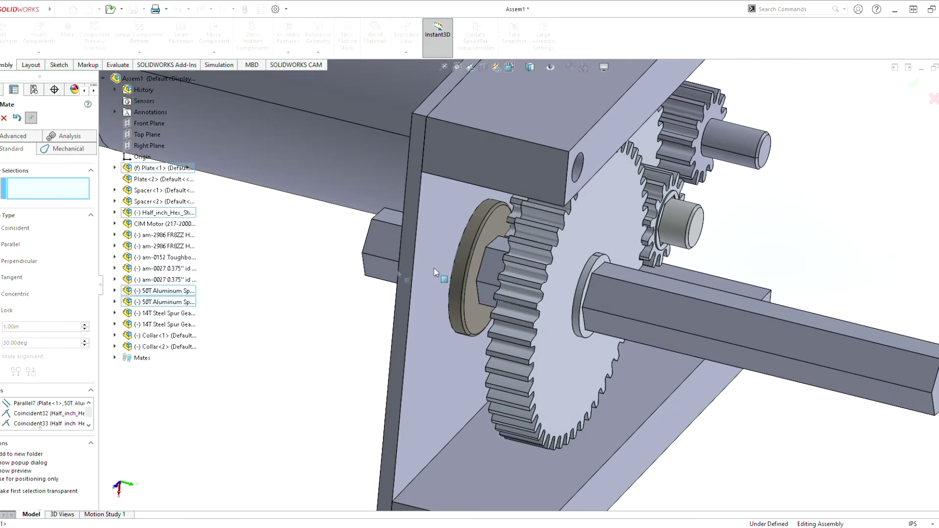
middle_drag(489, 241, 603, 300)
scroll(562, 248, up, 6)
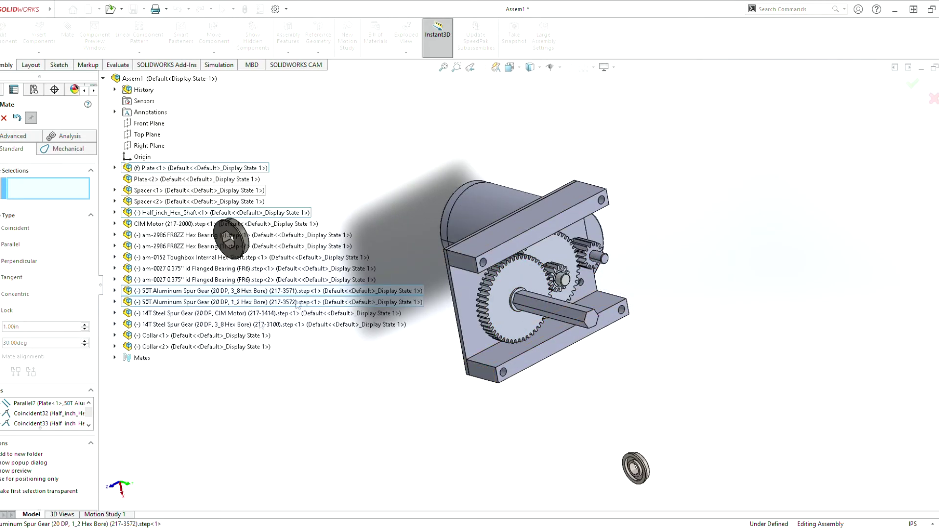
key(Escape)
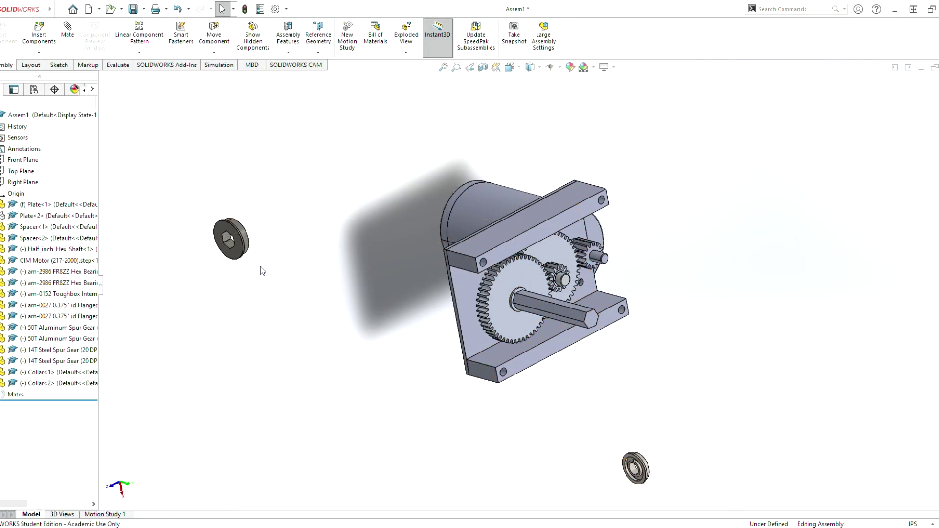
middle_drag(537, 183, 591, 267)
scroll(597, 252, down, 6)
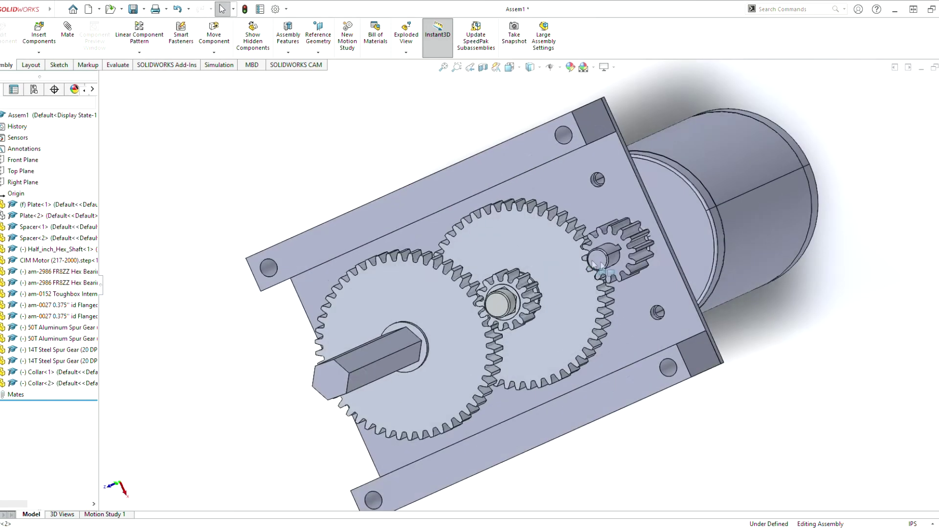
middle_drag(649, 260, 630, 249)
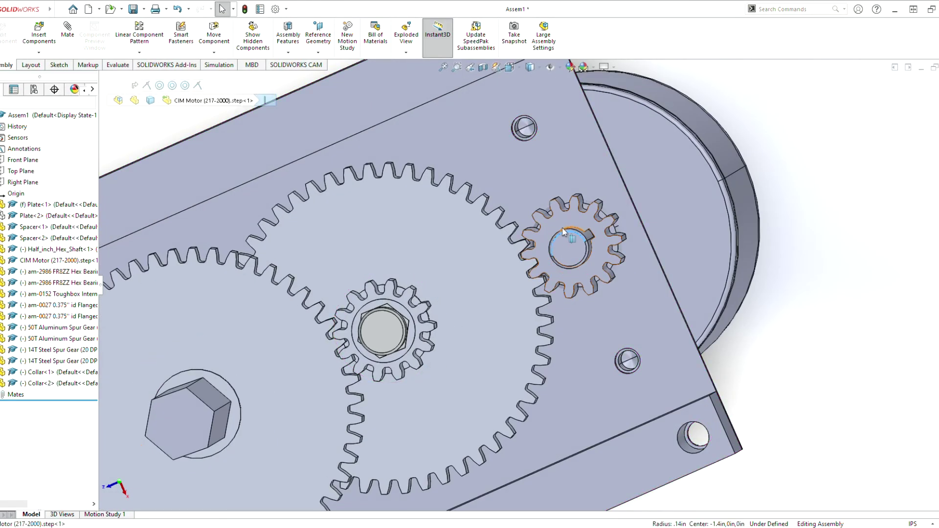
Step: In the Top view, rotate the CIM motor's 14T gear so its teeth mesh with the adjacent 50T gear
click(541, 258)
drag(541, 258, 534, 247)
click(509, 68)
click(429, 336)
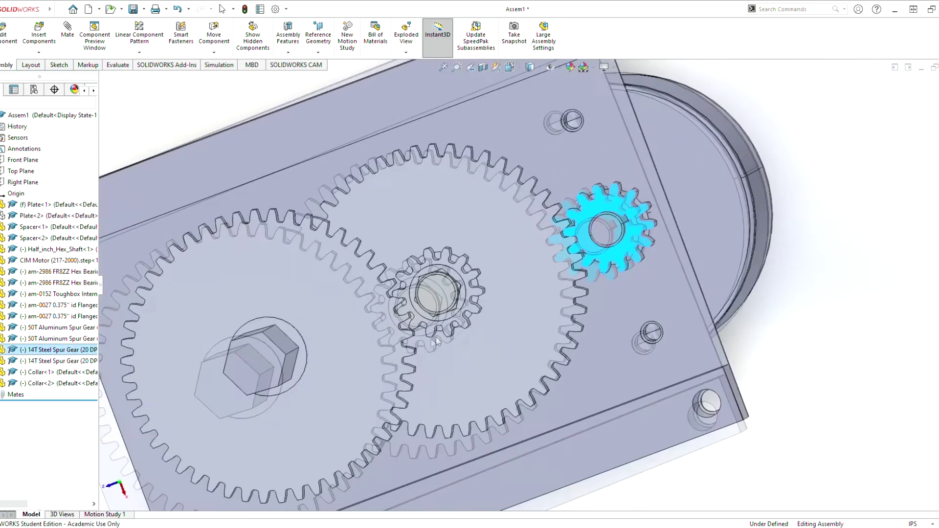
click(512, 68)
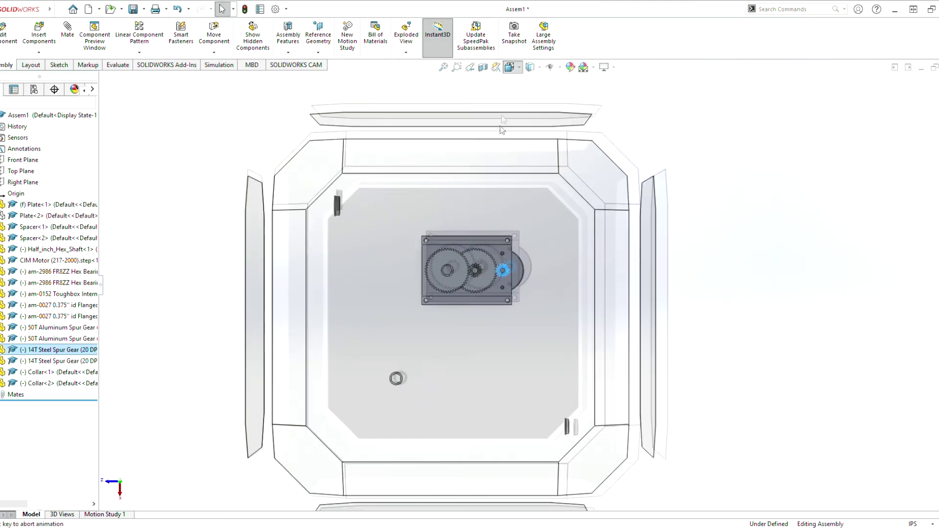
middle_drag(327, 325, 355, 415)
click(356, 414)
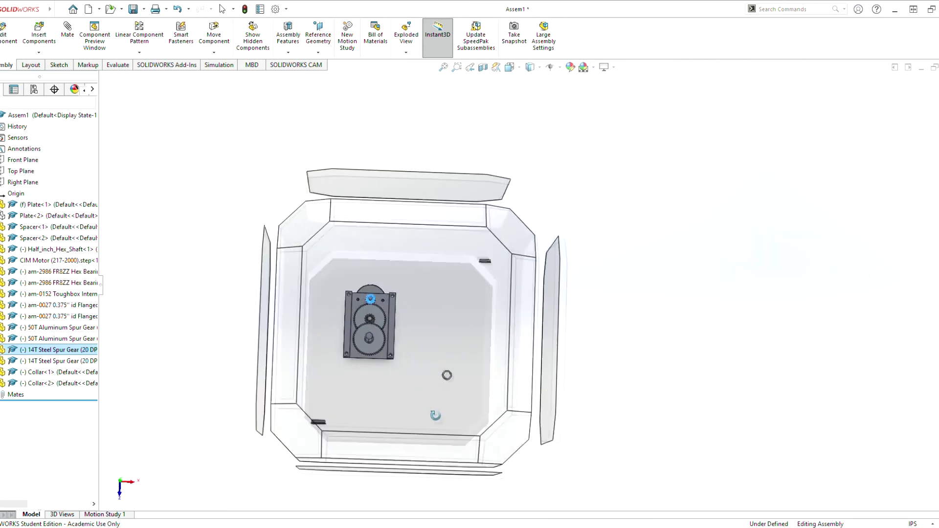
click(394, 303)
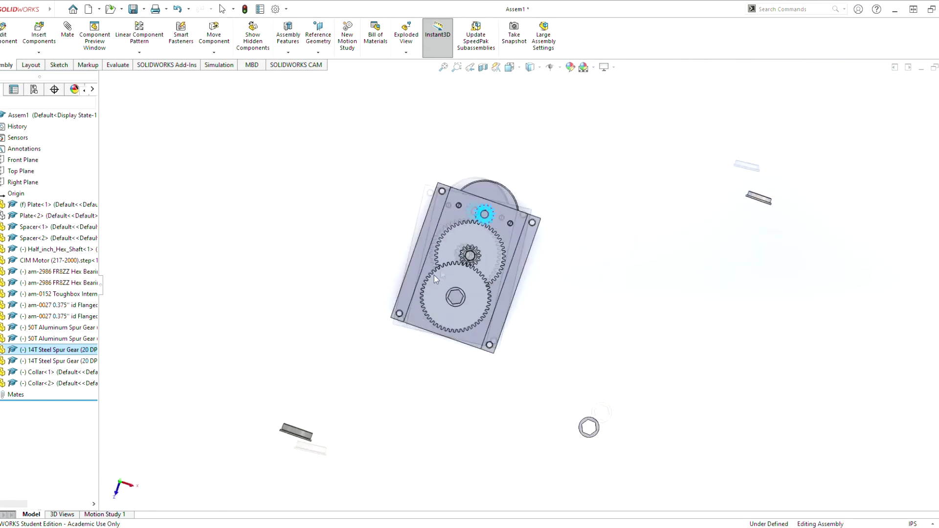
scroll(568, 227, down, 3)
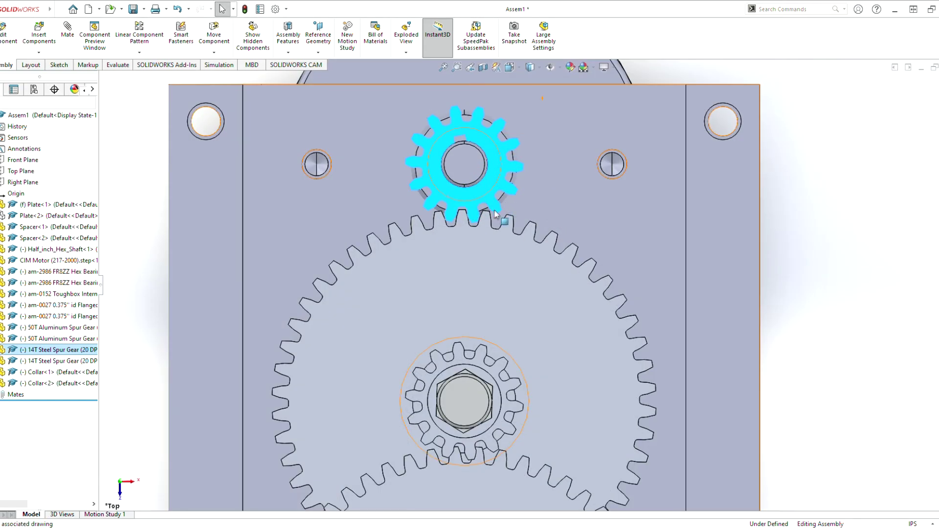
drag(483, 213, 483, 205)
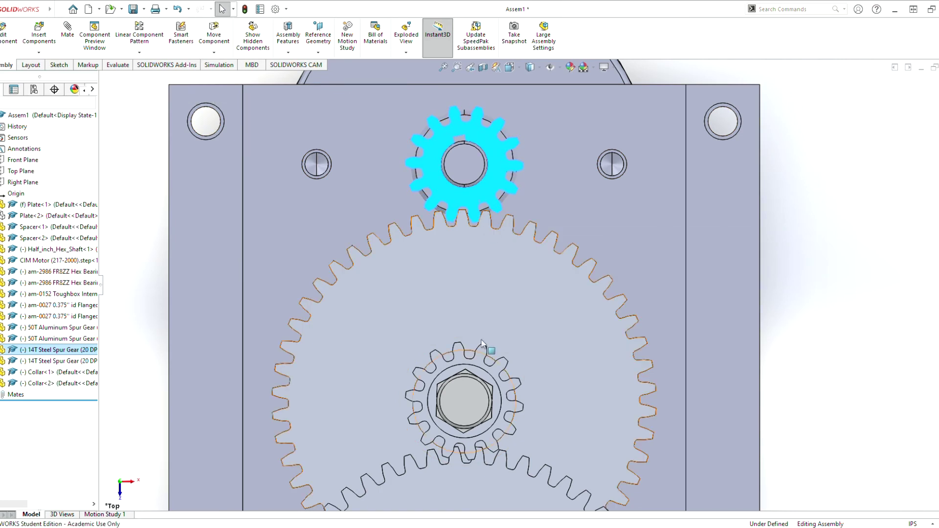
Step: Rotate the hex-shaft 50T gear so its teeth mesh with the 14T gear on the intermediate shaft
drag(461, 472, 470, 482)
scroll(500, 406, up, 8)
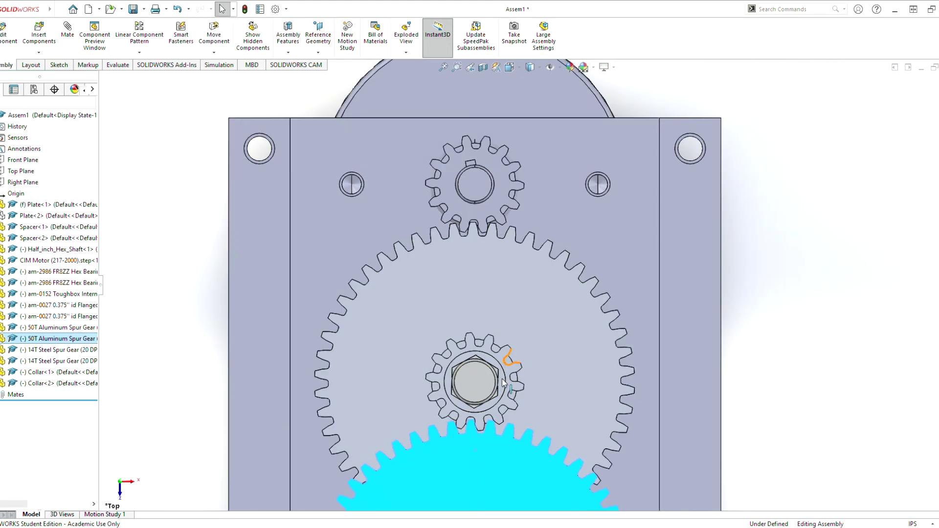
scroll(503, 310, down, 8)
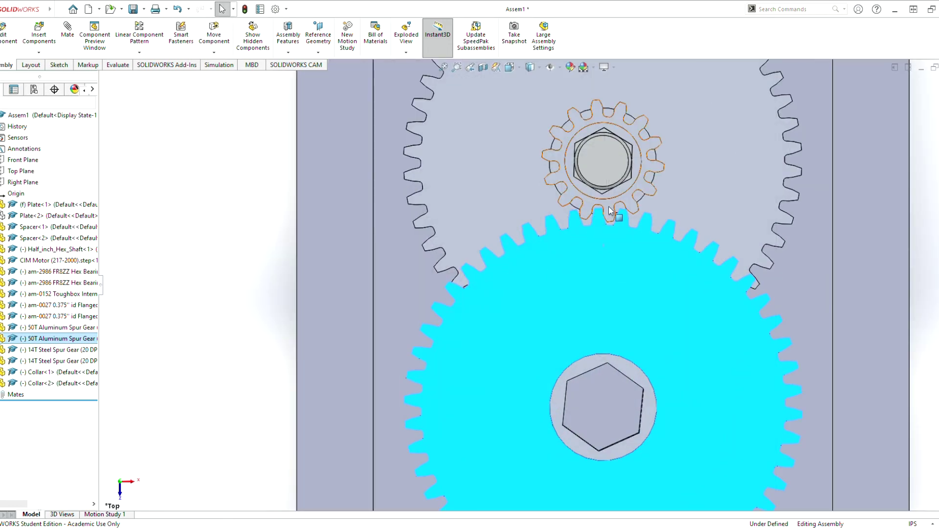
scroll(634, 219, up, 5)
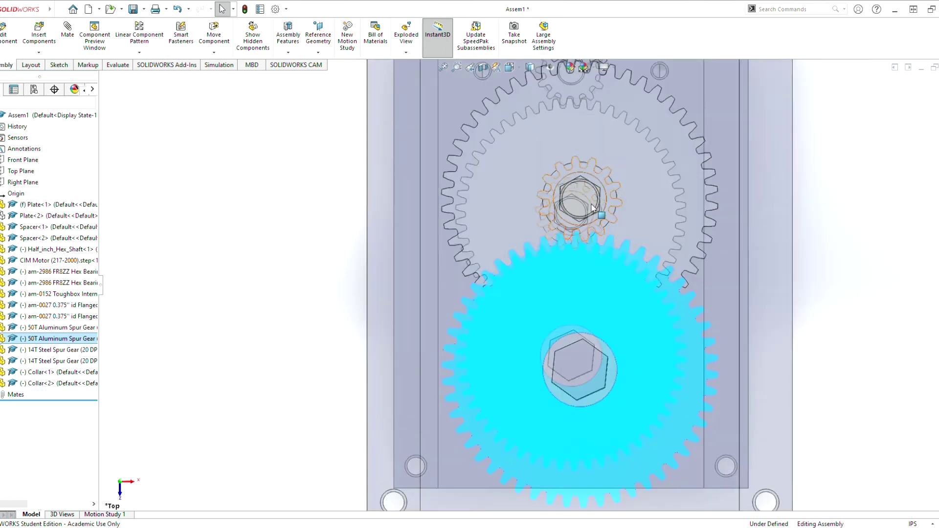
click(67, 39)
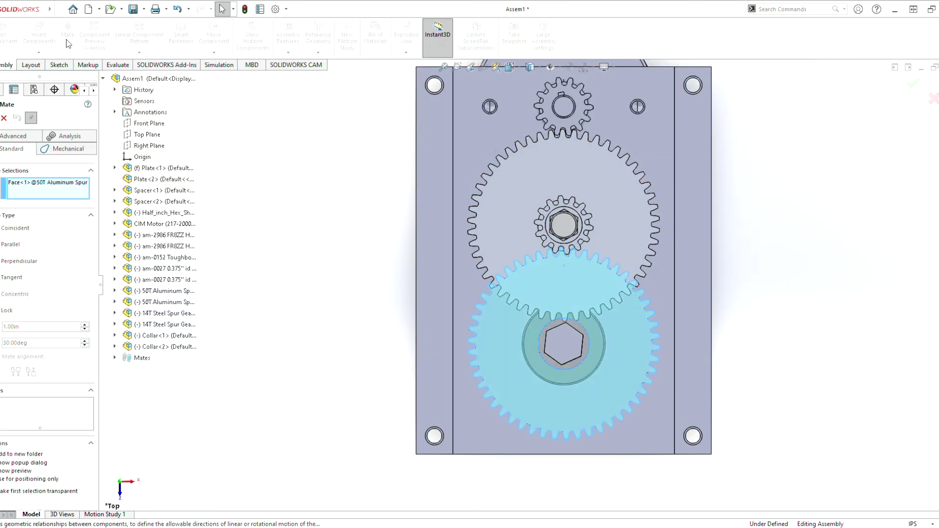
click(72, 150)
key(Escape)
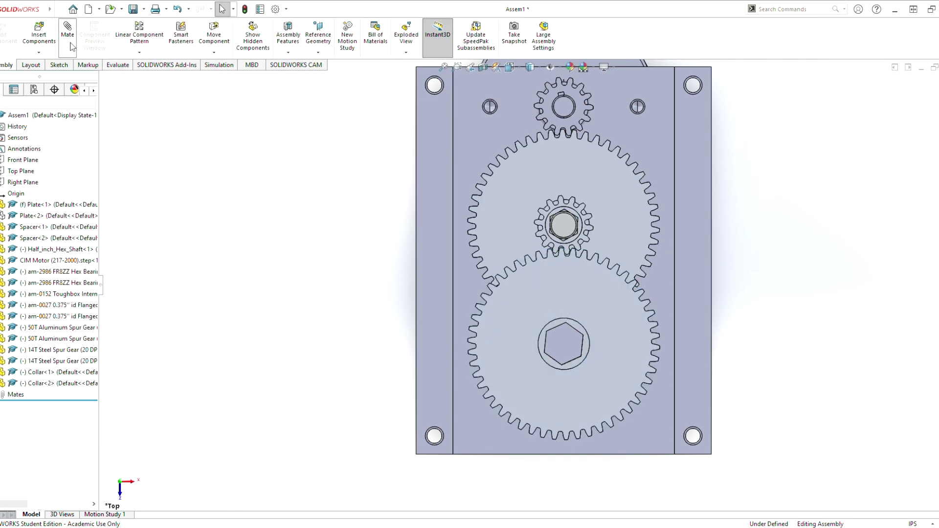
Step: Add a mechanical gear mate between tooth faces of the CIM motor's 14T gear and the adjacent 50T gear
click(71, 54)
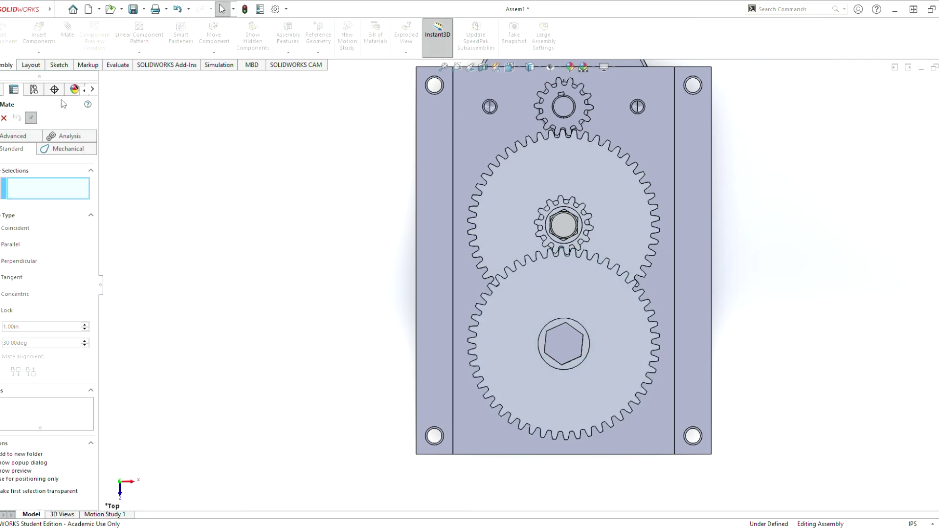
click(59, 150)
click(7, 274)
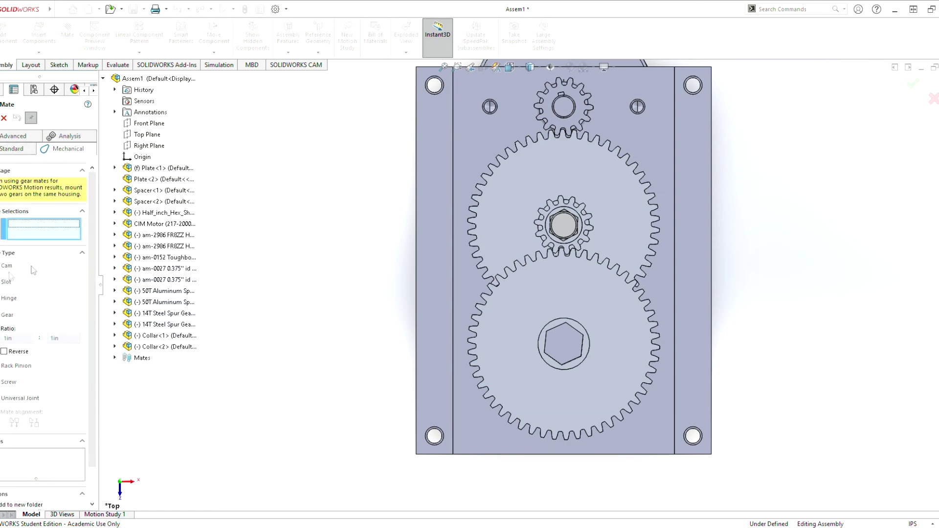
middle_drag(494, 102, 532, 157)
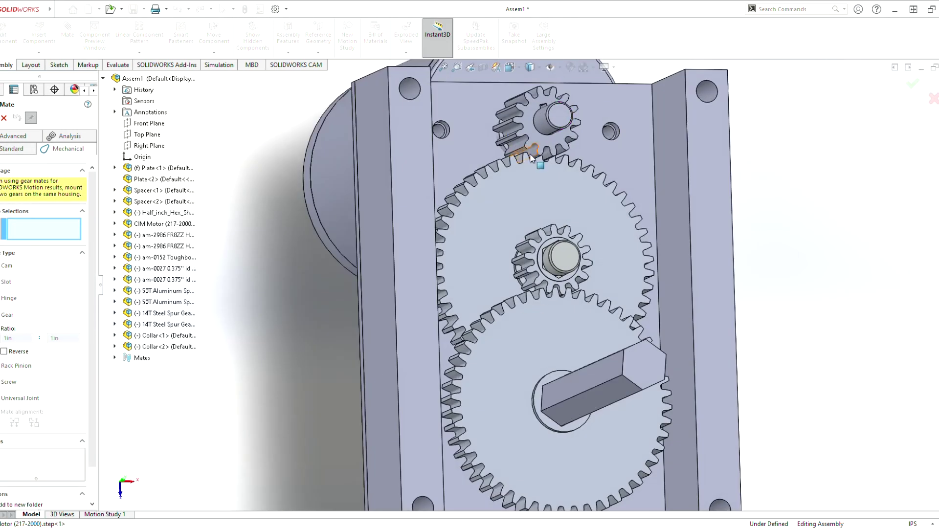
scroll(524, 117, down, 5)
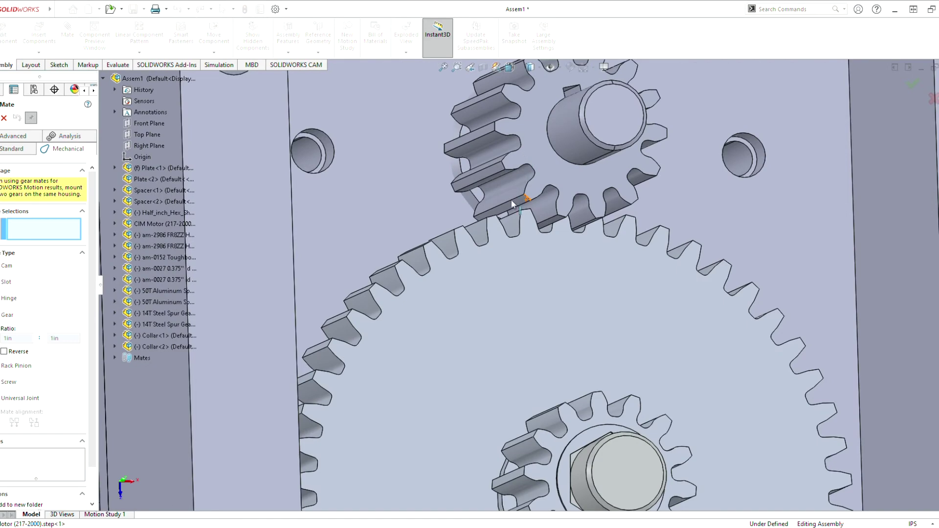
click(559, 223)
middle_drag(559, 222, 592, 255)
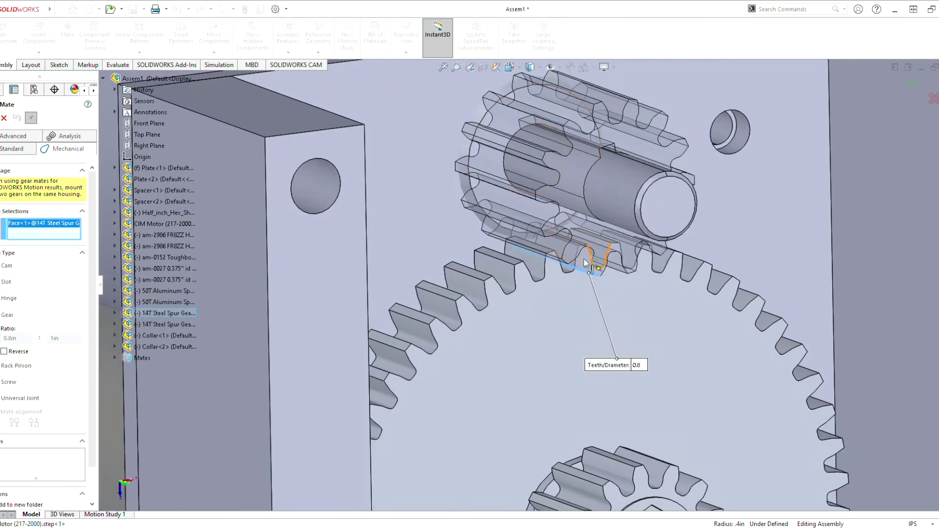
click(516, 266)
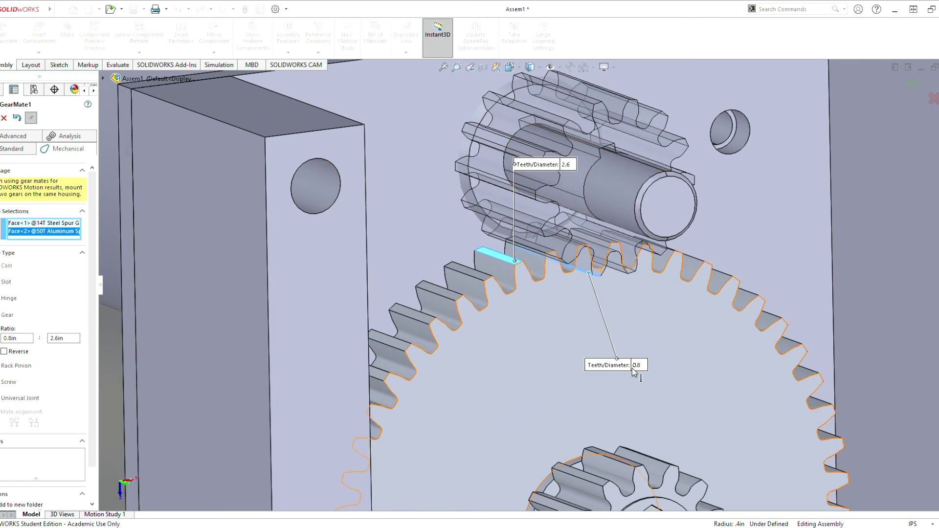
scroll(601, 288, up, 1)
scroll(602, 287, up, 1)
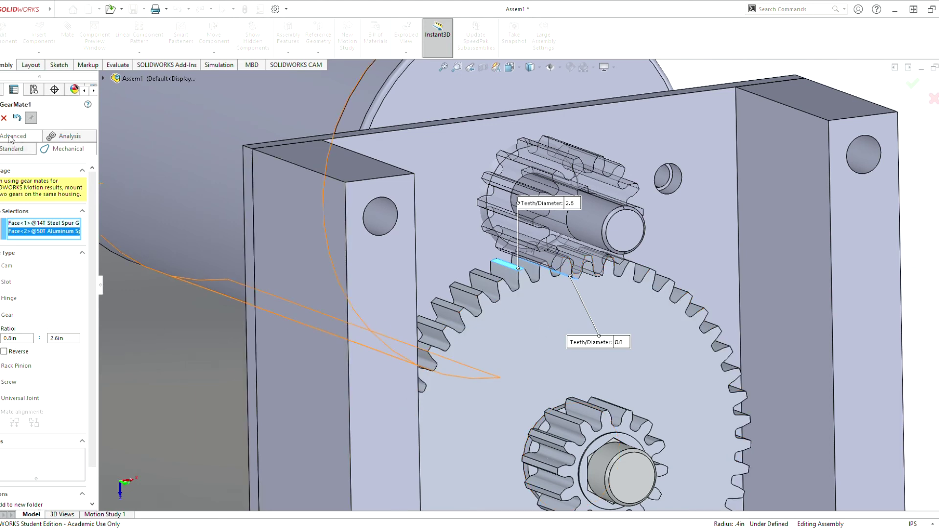
key(Return)
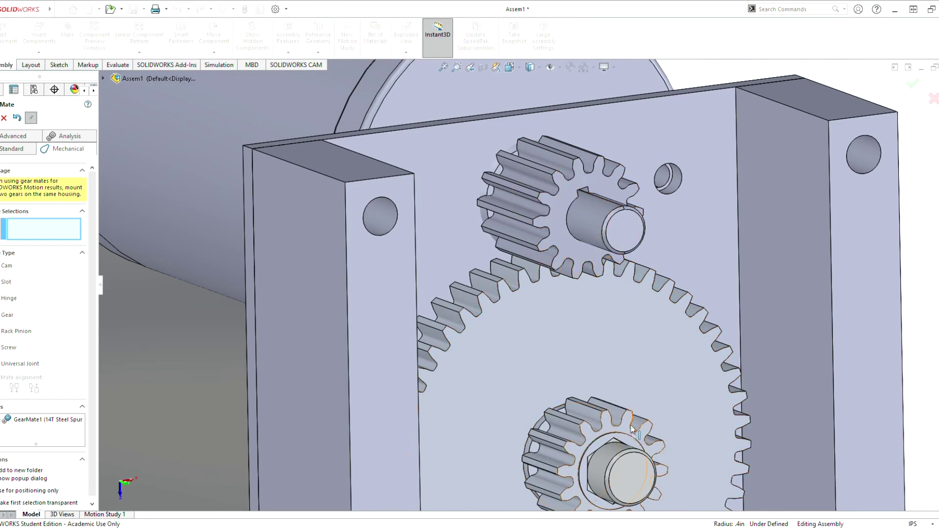
Step: Add a second gear mate between tooth faces of the intermediate shaft's 14T gear and the hex-shaft 50T gear, then end mating
scroll(642, 426, up, 6)
scroll(562, 383, down, 5)
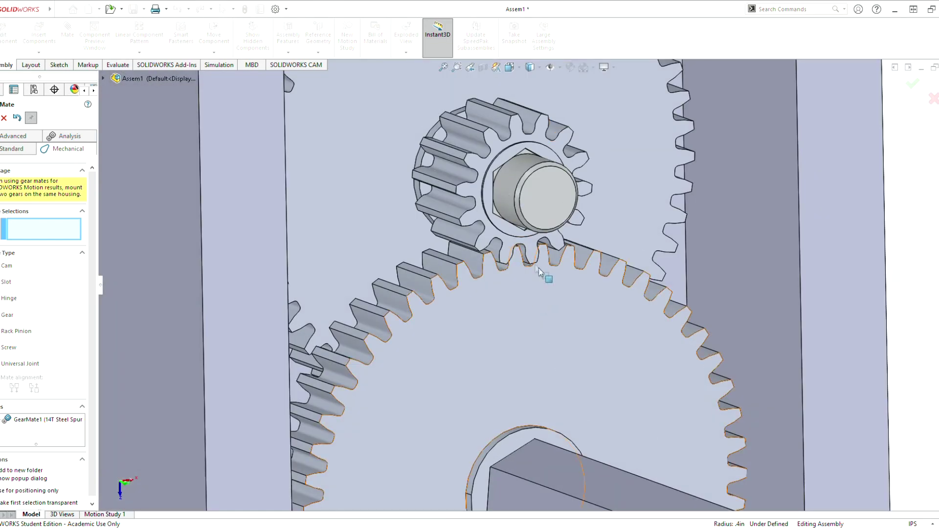
scroll(544, 269, down, 2)
scroll(536, 269, down, 3)
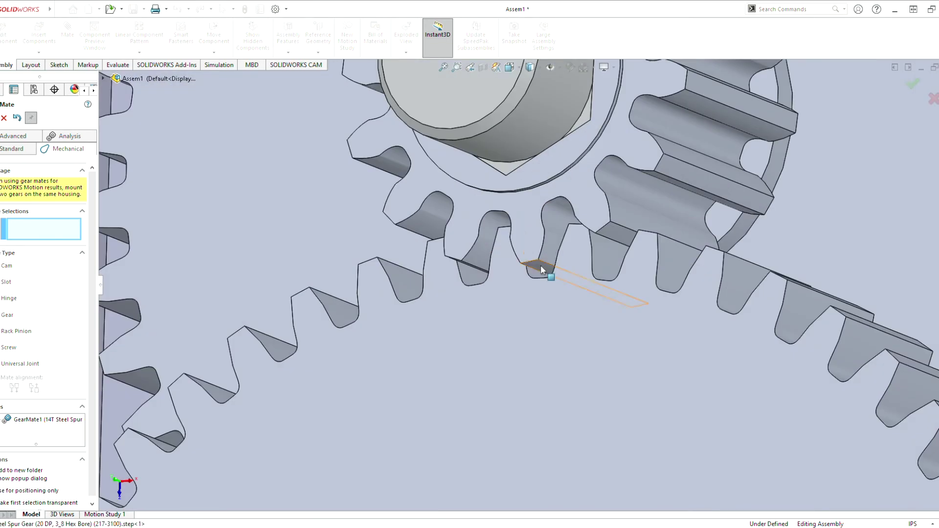
click(540, 266)
middle_drag(645, 258, 644, 329)
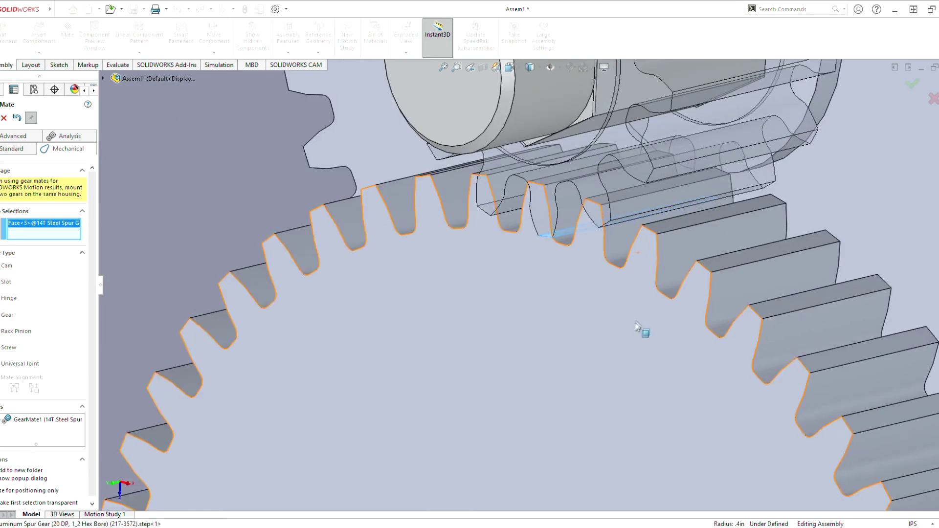
click(667, 227)
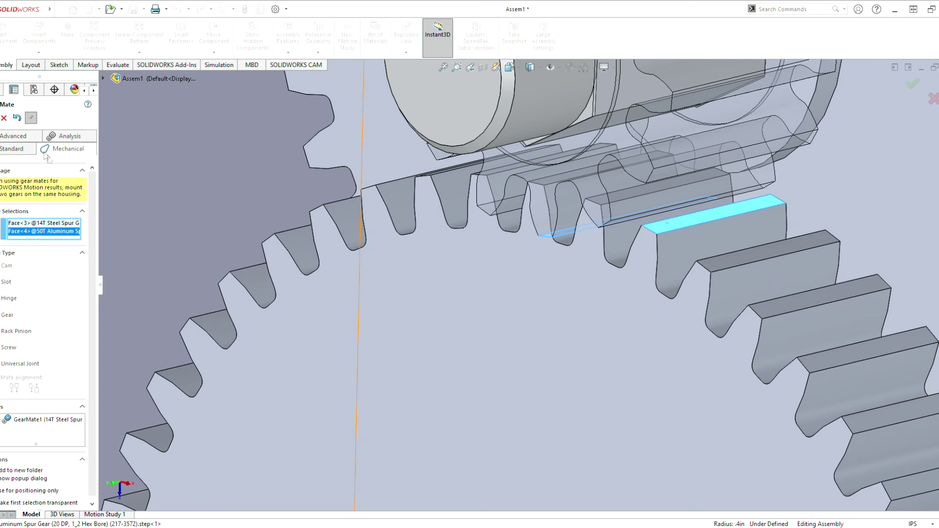
click(1, 317)
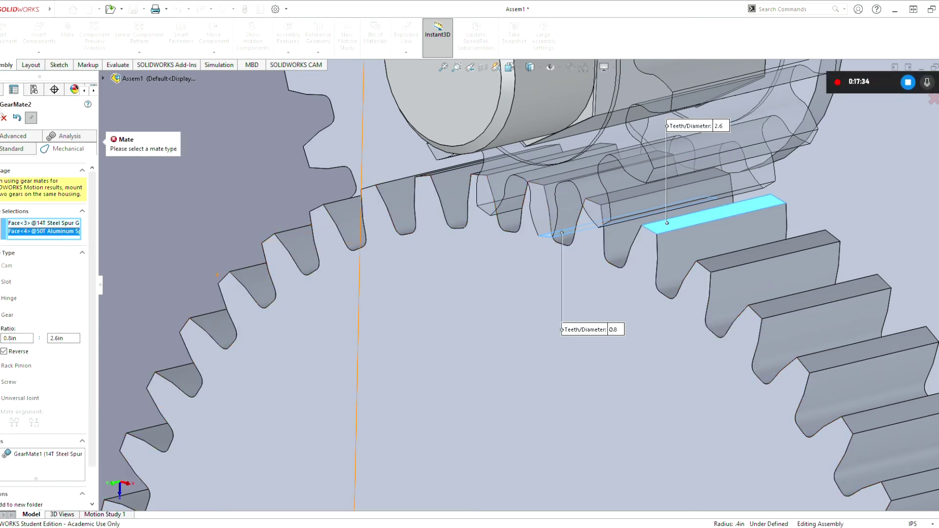
click(0, 118)
scroll(404, 312, up, 8)
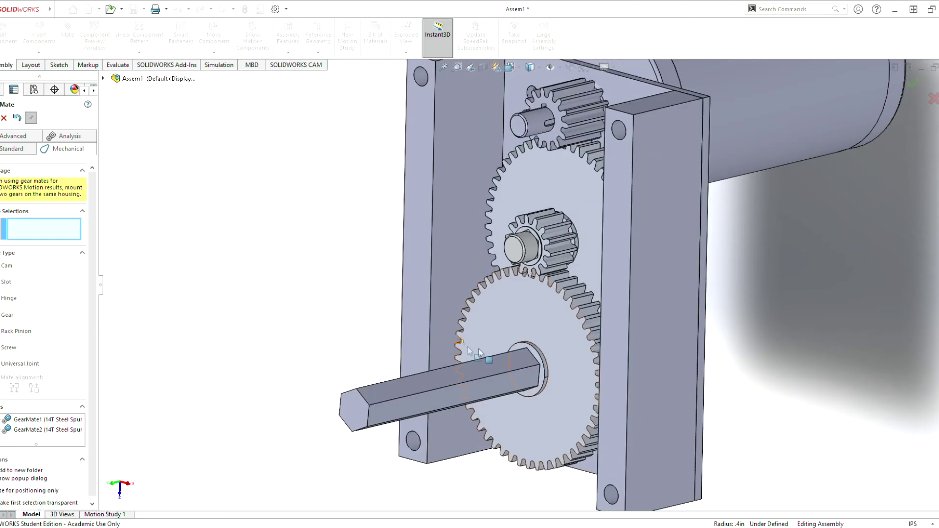
click(1, 118)
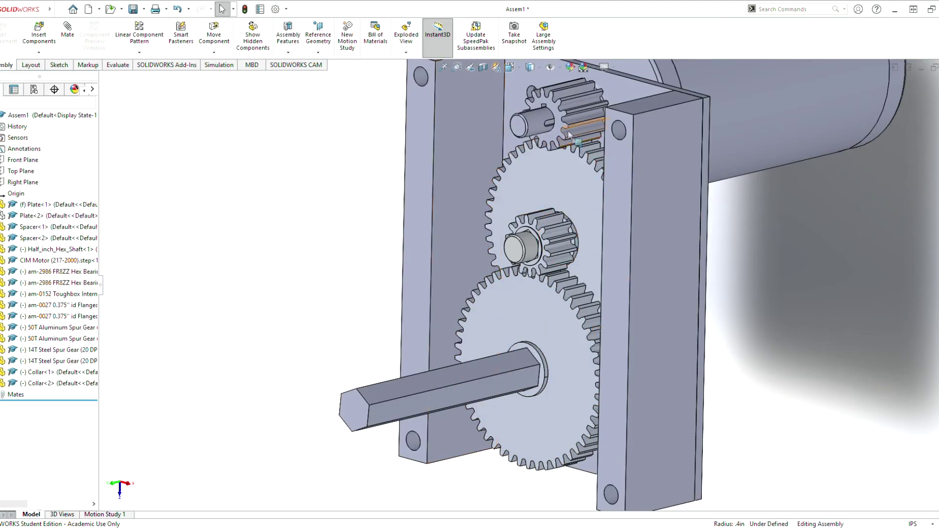
Step: Turn the motor's 14T gear and the hex-shaft 50T gear to test that the gear train moves together
drag(573, 108, 590, 213)
drag(553, 320, 530, 296)
drag(580, 99, 548, 169)
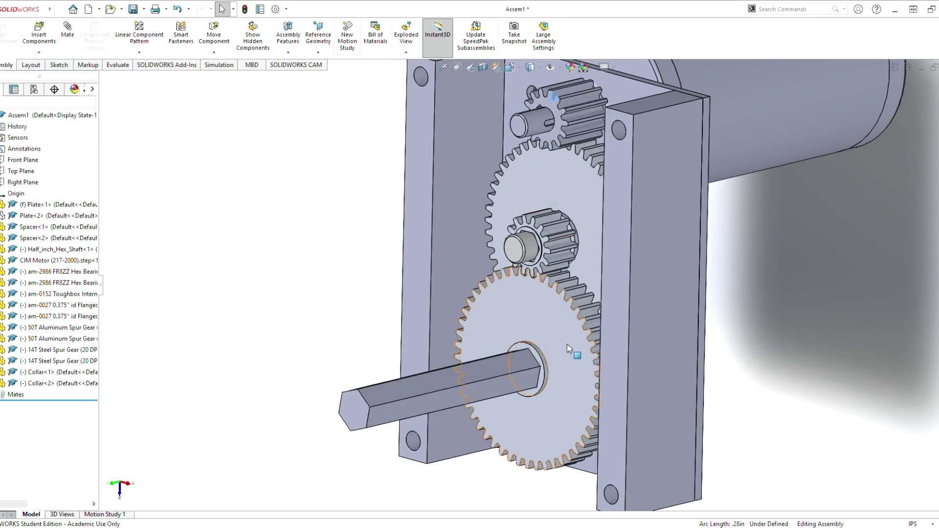
mouse_move(574, 358)
mouse_down()
mouse_move(575, 328)
mouse_move(584, 348)
mouse_up()
Step: Show the hidden second plate, Plate<2>, so it closes the open side of the gearbox
scroll(585, 348, up, 6)
middle_drag(549, 318, 597, 317)
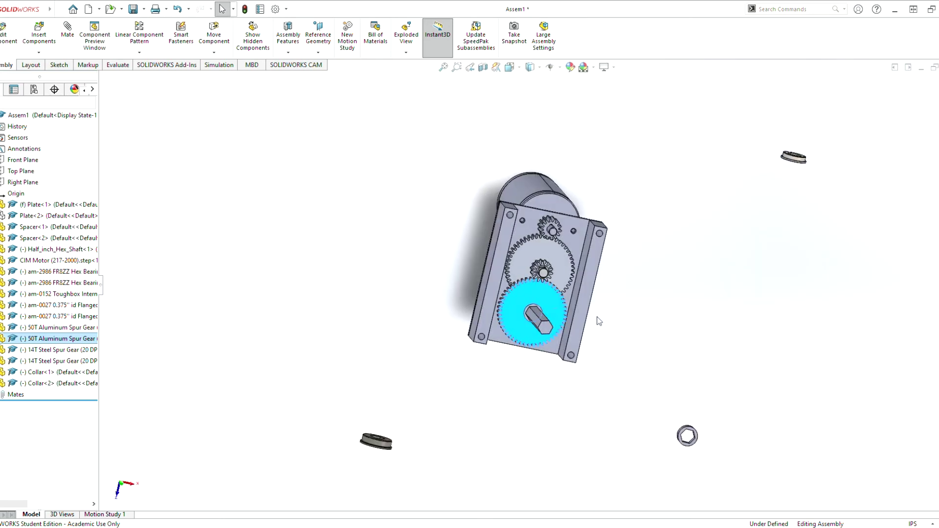
click(597, 317)
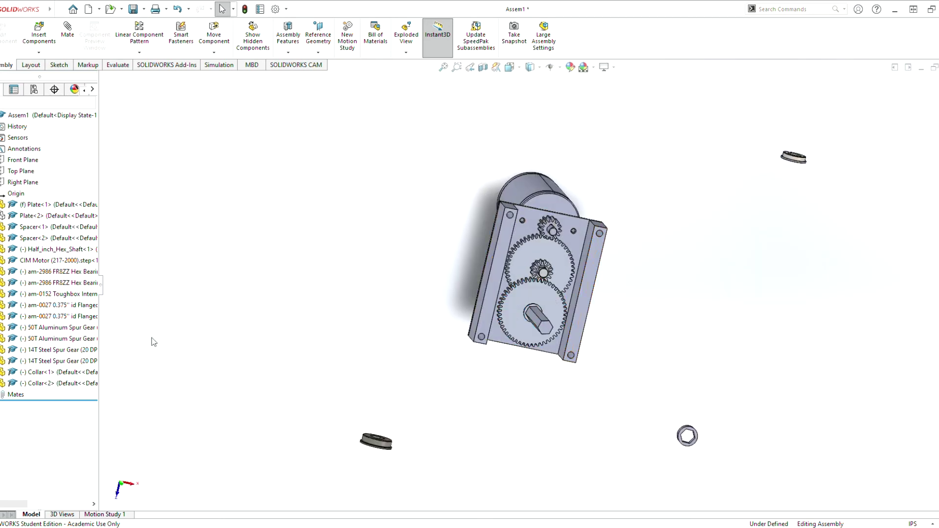
click(41, 220)
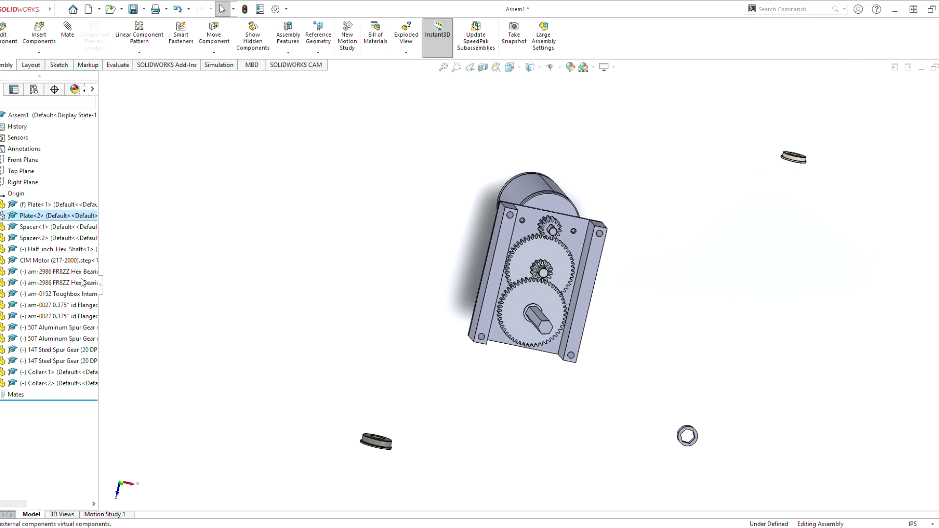
click(96, 188)
click(498, 421)
middle_drag(498, 421, 564, 413)
Step: Try a concentric mate between the loose 0.375-inch flanged bearing and the second plate's middle hole, slide the bearing outward, and undo the mate
middle_drag(696, 272, 619, 312)
scroll(788, 151, up, 3)
scroll(717, 201, down, 6)
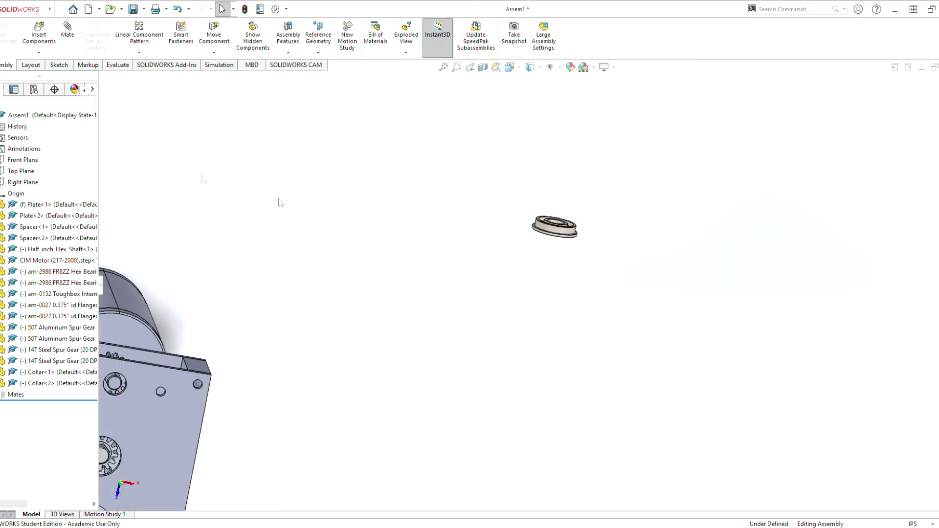
click(559, 231)
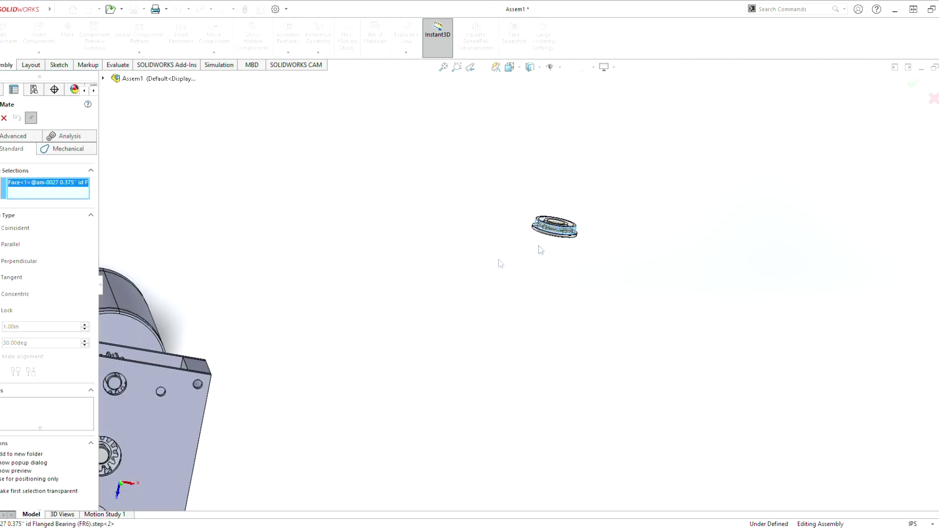
scroll(548, 242, up, 2)
middle_drag(247, 386, 204, 385)
scroll(204, 386, down, 3)
scroll(205, 388, down, 5)
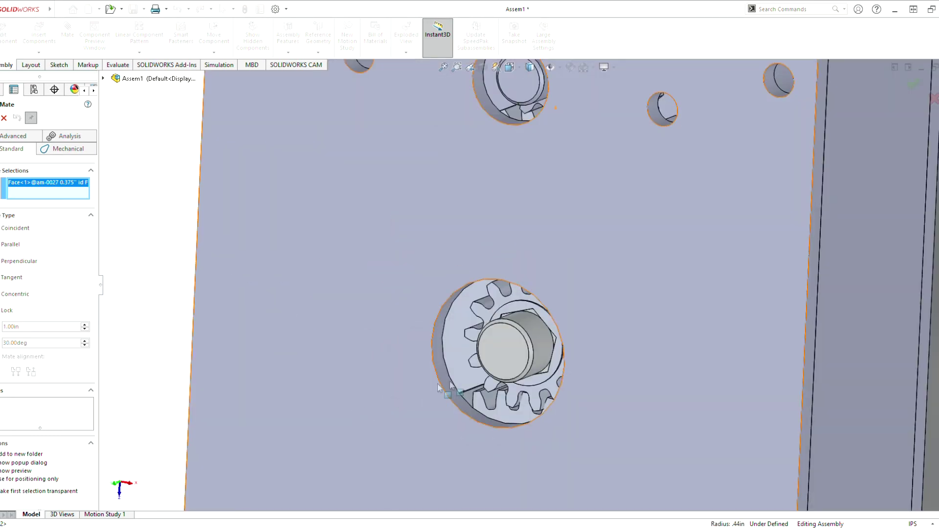
click(440, 362)
middle_drag(446, 371, 562, 377)
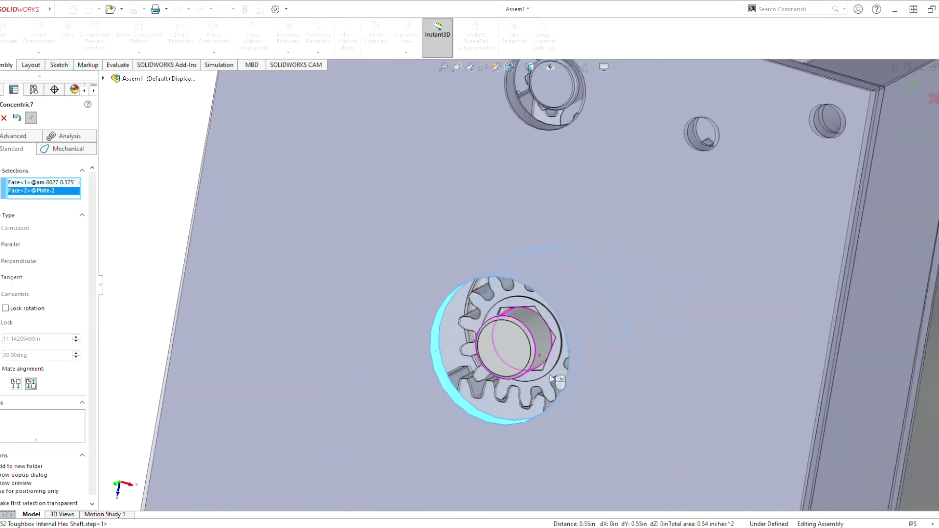
scroll(570, 377, up, 7)
scroll(552, 295, down, 4)
middle_drag(531, 299, 531, 448)
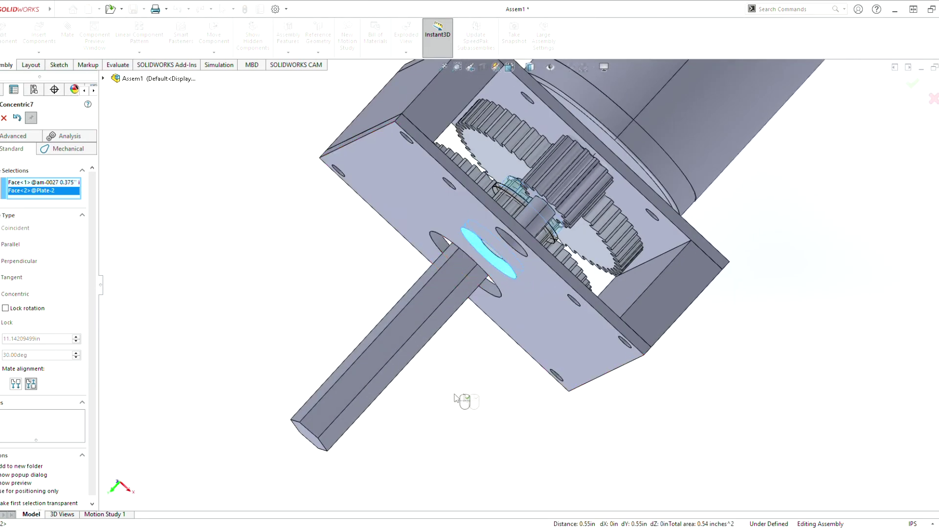
key(Return)
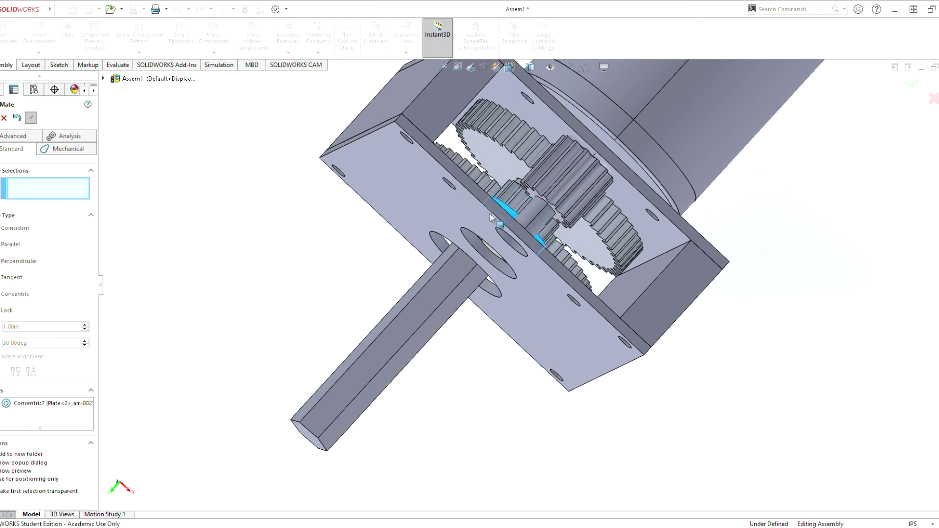
drag(494, 216, 455, 251)
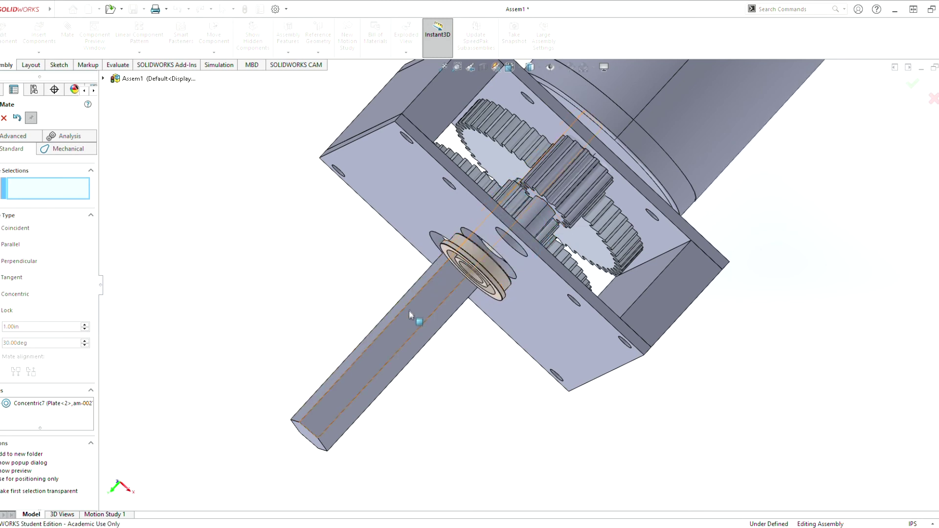
scroll(410, 316, up, 3)
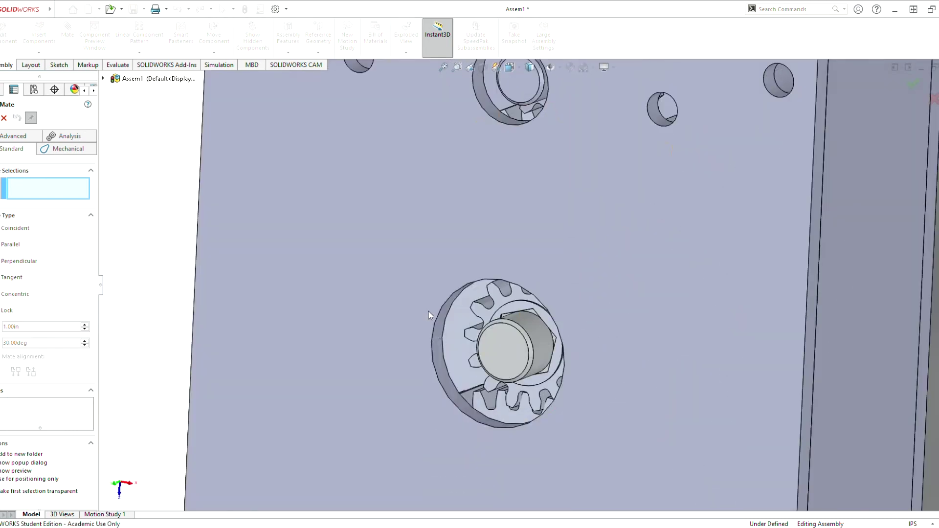
scroll(456, 315, up, 5)
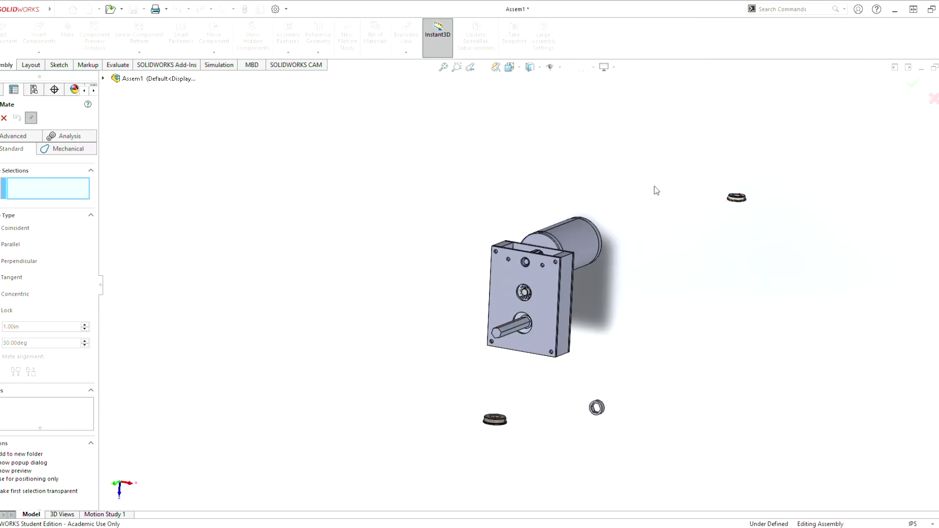
Step: Mate the loose 0.375-inch flanged bearing concentric with the second plate's middle hole, using the flipped mate alignment
scroll(675, 188, down, 3)
click(793, 232)
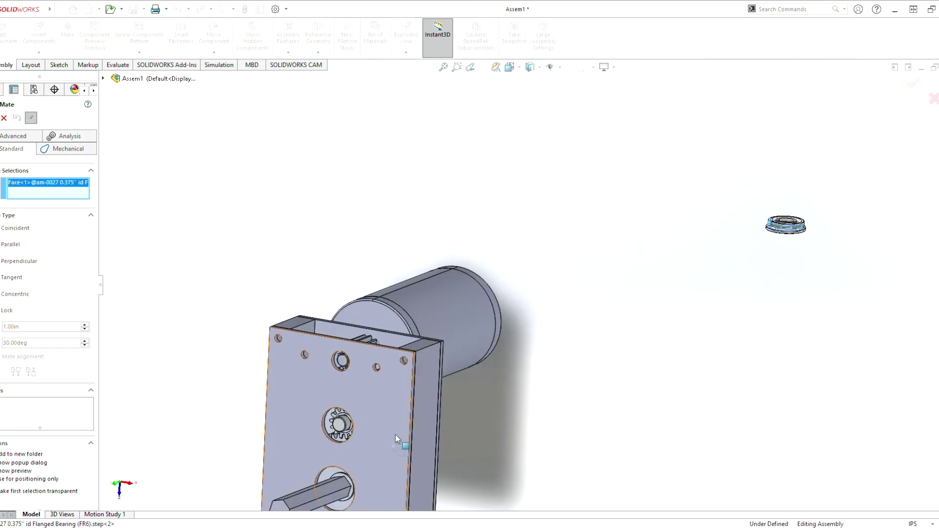
scroll(333, 433, down, 4)
click(395, 376)
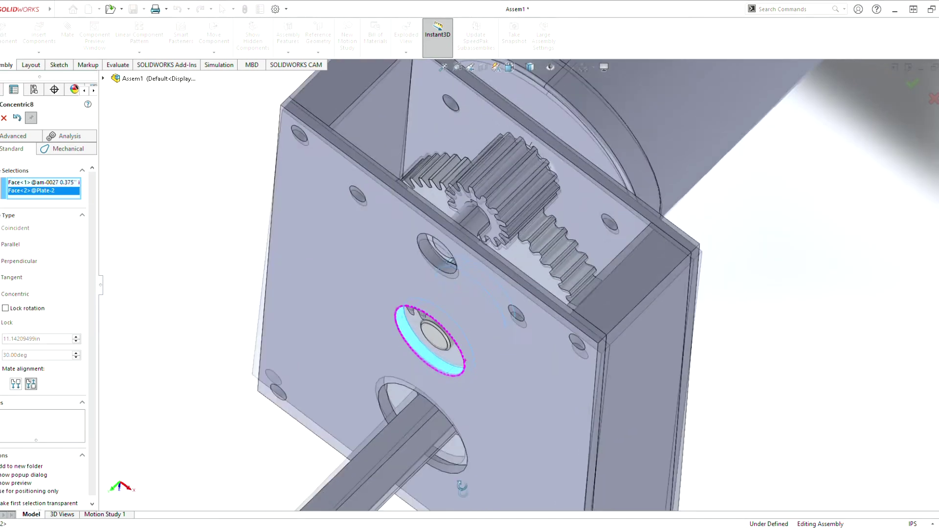
middle_drag(461, 487, 475, 387)
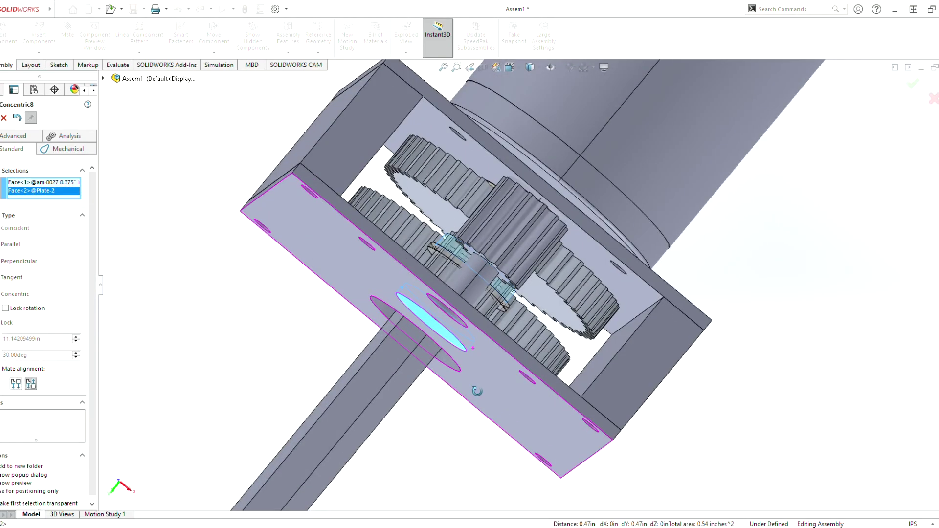
click(351, 382)
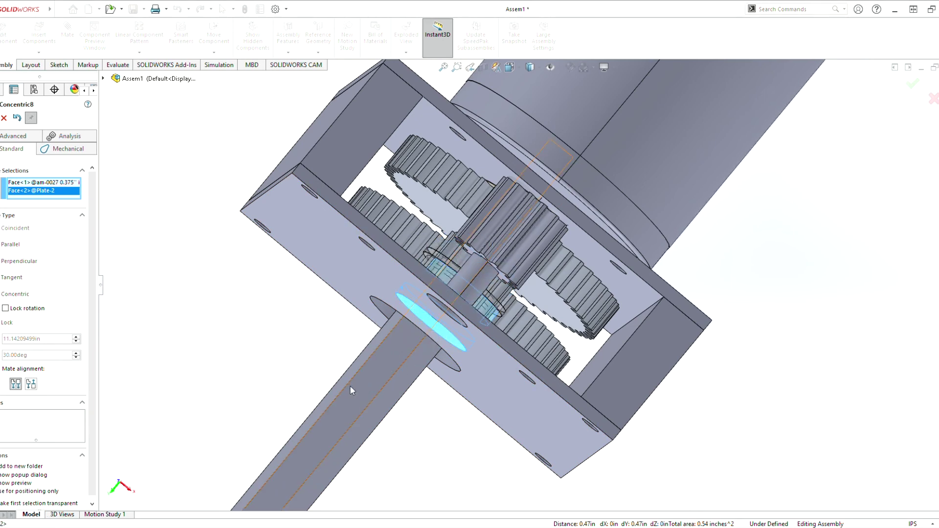
drag(350, 385, 380, 388)
click(380, 386)
Step: Mate the flanged bearing's flange face coincident with the inner face of the second plate
middle_drag(430, 249, 499, 288)
scroll(432, 293, down, 4)
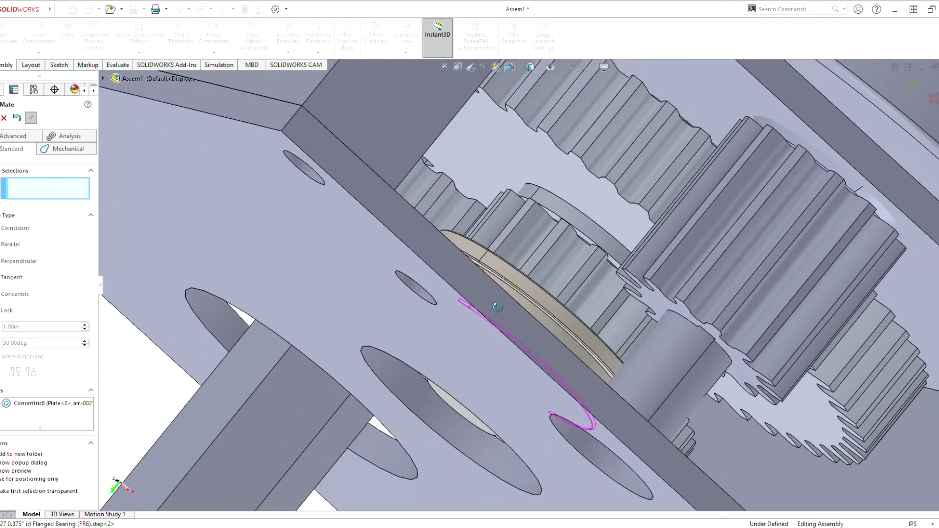
scroll(498, 286, down, 6)
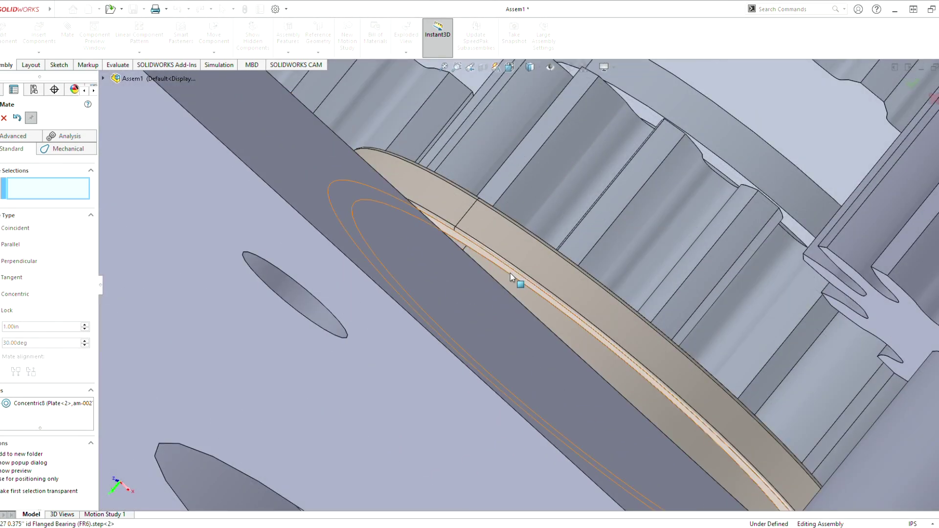
click(510, 273)
middle_drag(510, 272, 472, 327)
click(273, 393)
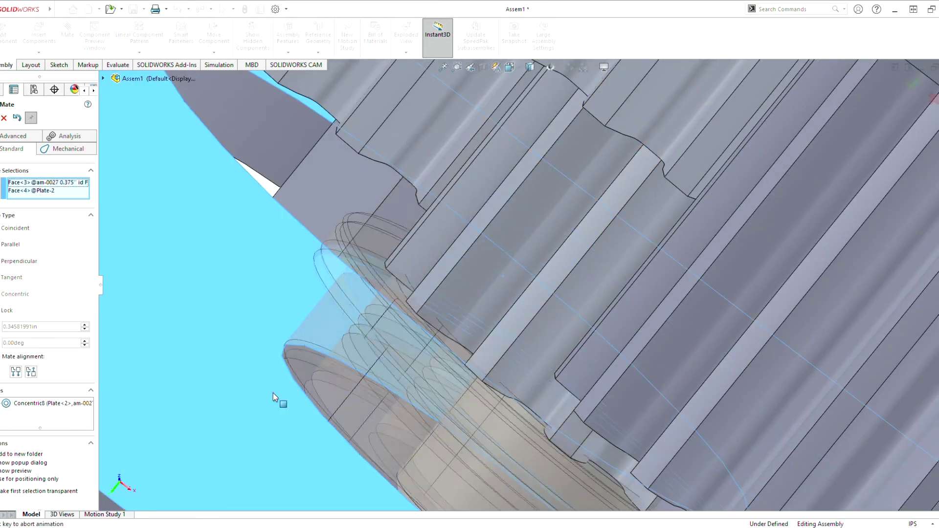
click(261, 407)
scroll(375, 406, up, 2)
scroll(408, 411, up, 6)
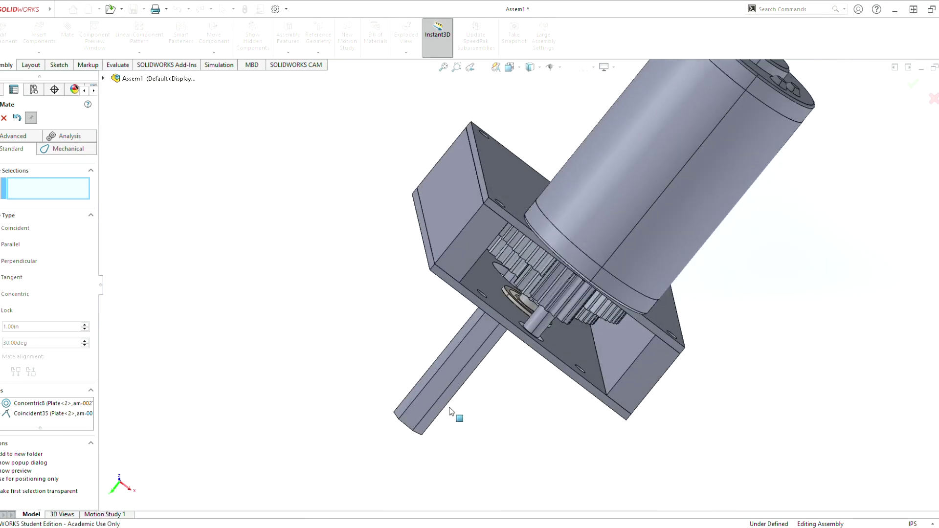
Step: Try a concentric mate between the loose FR8ZZ hex bearing and the second plate's hex-shaft hole, slide the bearing outward, and undo the mate
middle_drag(455, 413, 603, 361)
scroll(525, 293, up, 5)
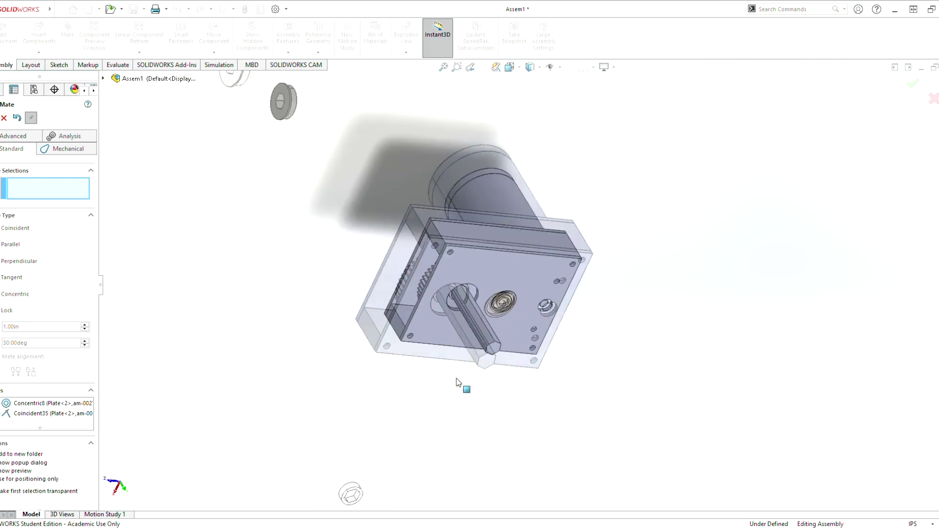
middle_drag(337, 196, 374, 177)
middle_drag(474, 189, 300, 171)
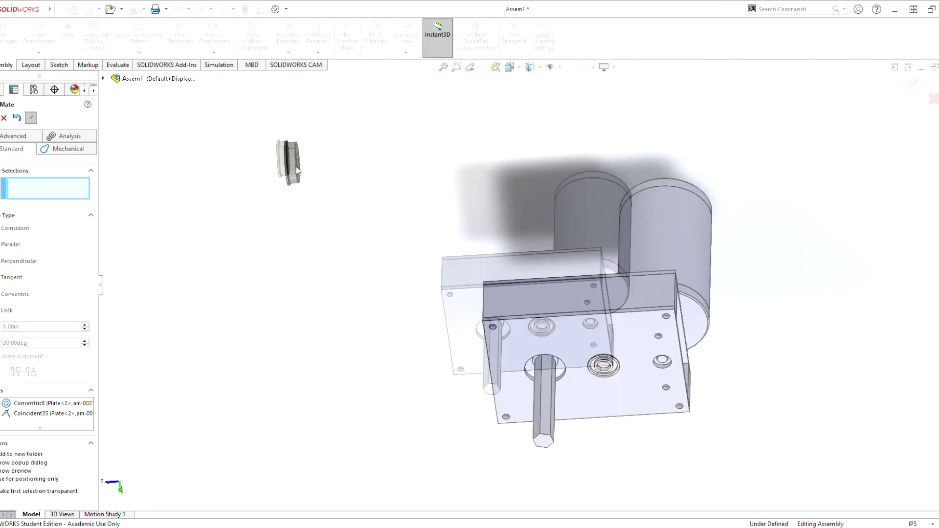
scroll(347, 195, down, 5)
scroll(380, 233, up, 5)
mouse_move(589, 360)
middle_down()
mouse_move(600, 304)
mouse_move(603, 342)
mouse_move(582, 355)
middle_up()
scroll(631, 372, down, 2)
scroll(630, 374, down, 5)
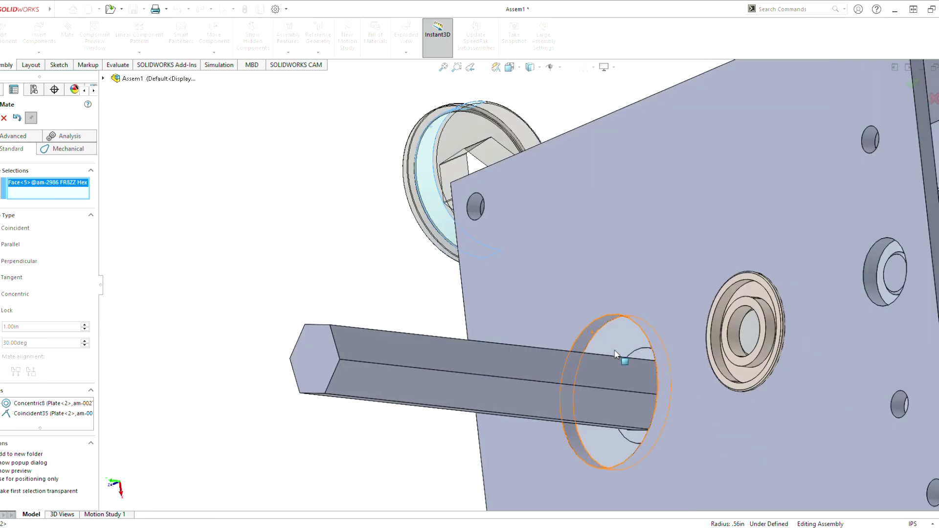
click(587, 335)
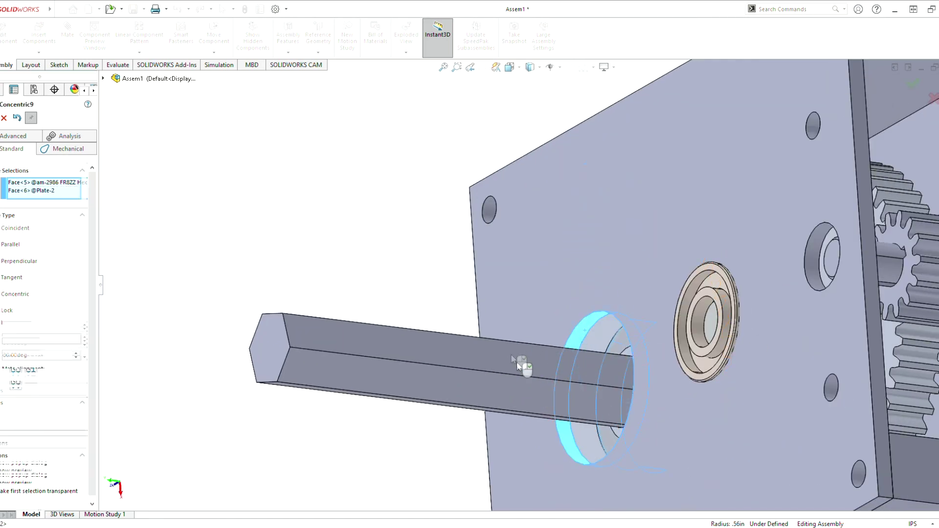
middle_drag(601, 360, 769, 337)
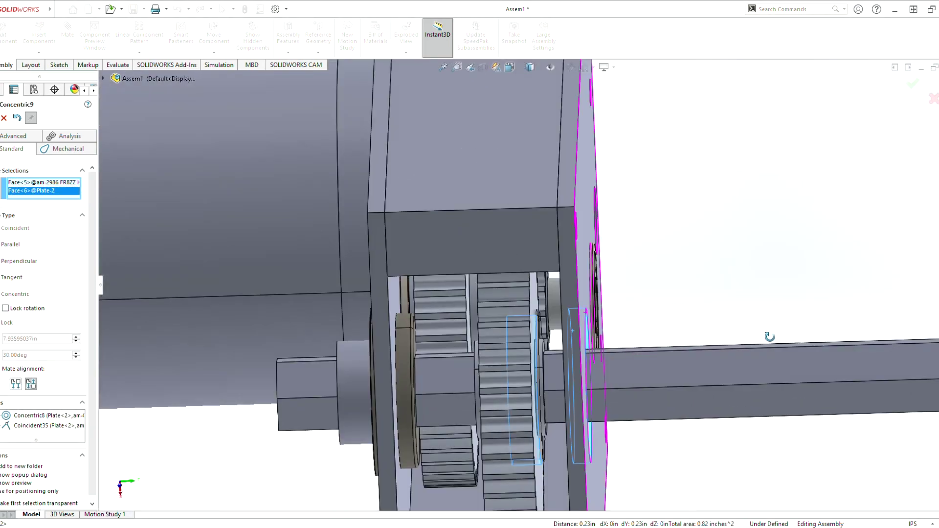
middle_drag(642, 369, 650, 326)
middle_drag(640, 374, 638, 344)
key(Return)
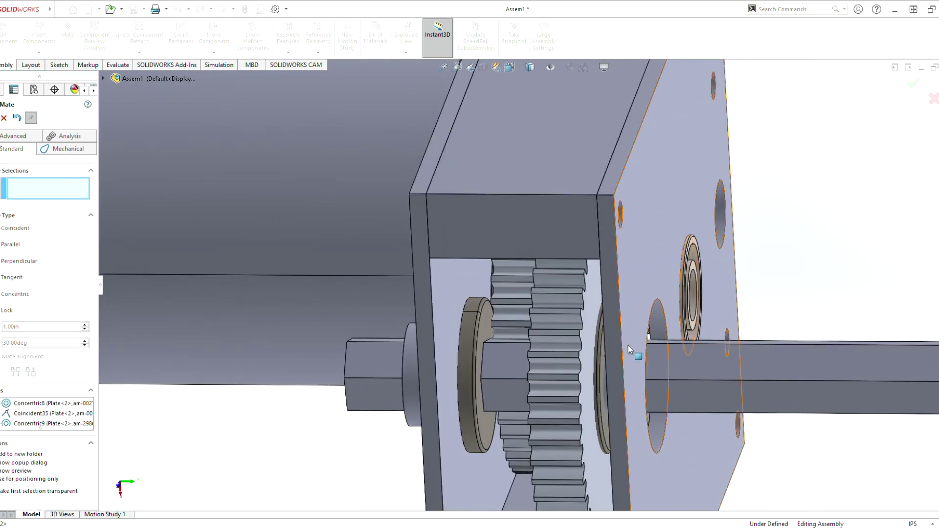
drag(648, 357, 724, 365)
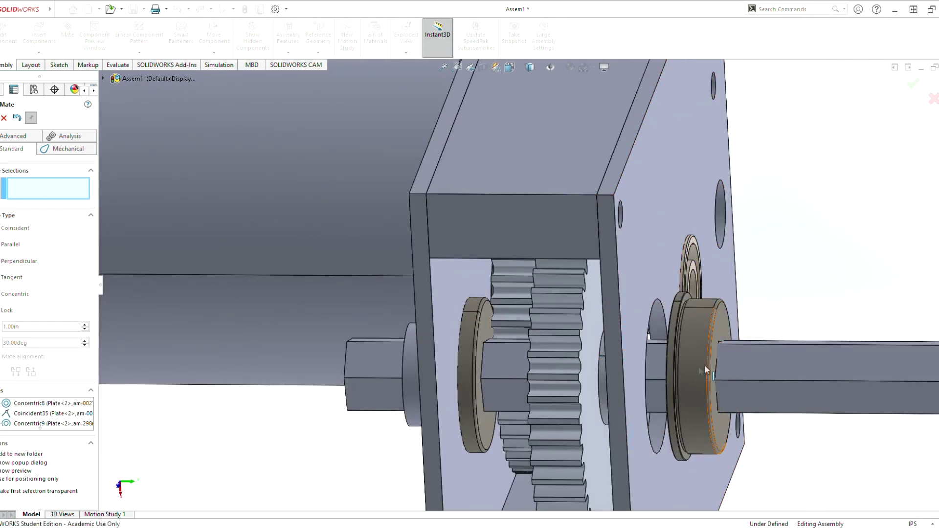
key(ctrl+z)
Step: Mate the FR8ZZ hex bearing concentric with the second plate's hex-shaft hole, with its flange facing away from the motor
middle_drag(359, 386, 455, 364)
scroll(472, 352, up, 10)
middle_drag(401, 284, 492, 274)
scroll(447, 287, down, 7)
middle_drag(803, 327, 929, 311)
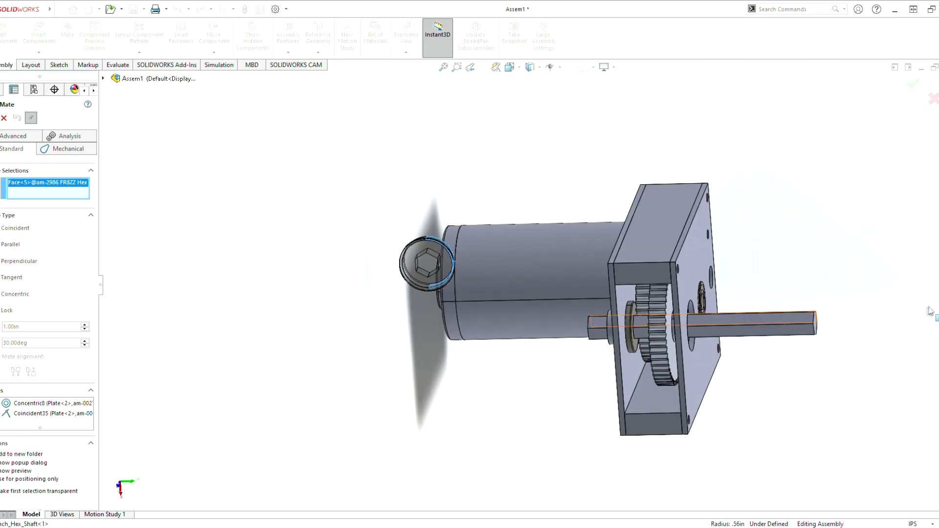
middle_drag(733, 322, 696, 319)
scroll(694, 319, down, 5)
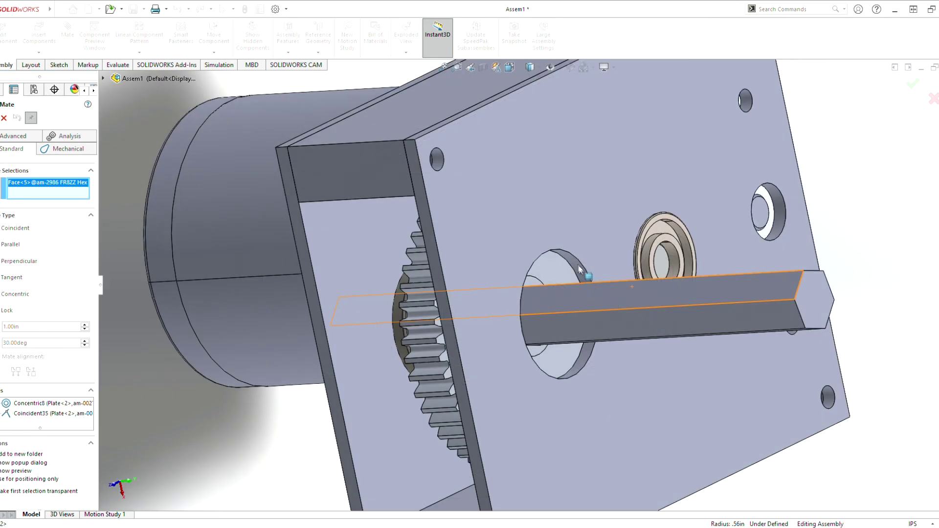
click(581, 272)
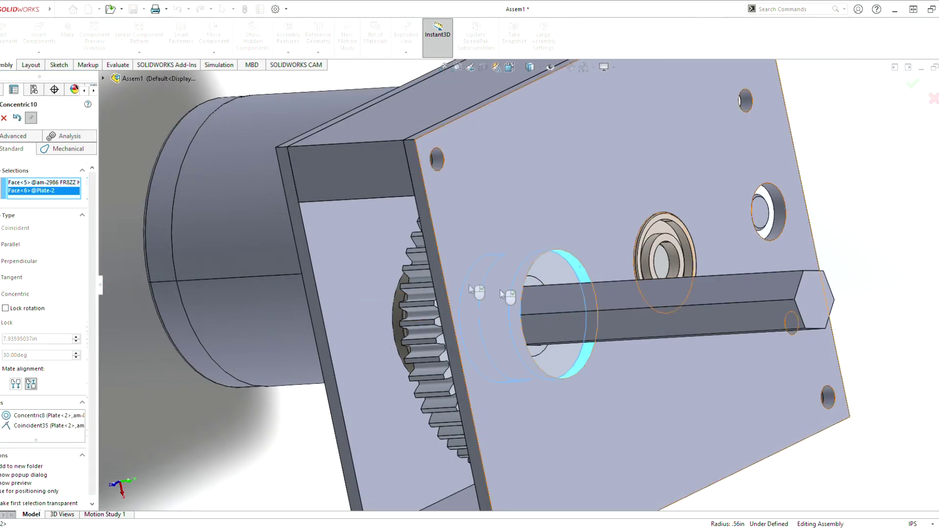
key(Return)
middle_drag(472, 284, 556, 294)
Step: Slide the FR8ZZ hex bearing along the hex shaft to the outside of the second plate and end mating
drag(370, 299, 483, 296)
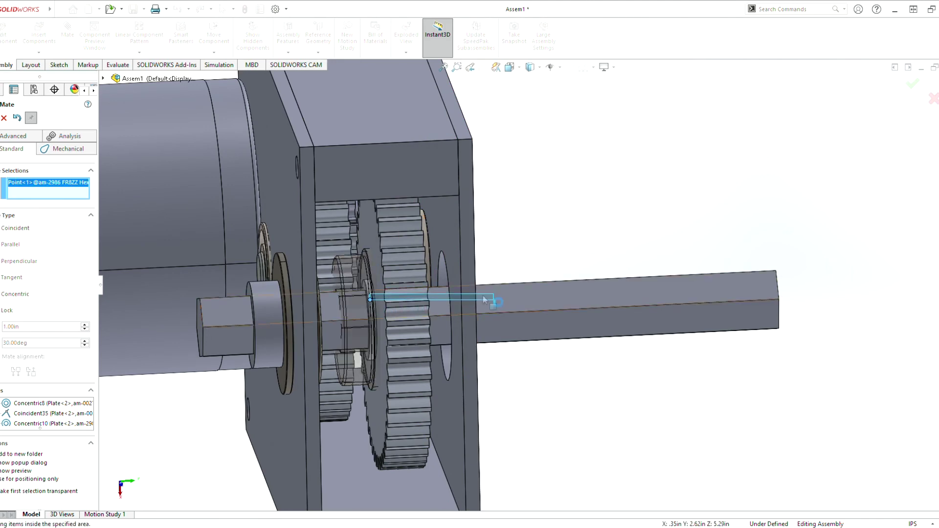
key(Escape)
drag(361, 317, 495, 305)
middle_drag(495, 305, 418, 309)
key(m)
middle_drag(498, 289, 582, 293)
middle_drag(651, 303, 627, 307)
key(Escape)
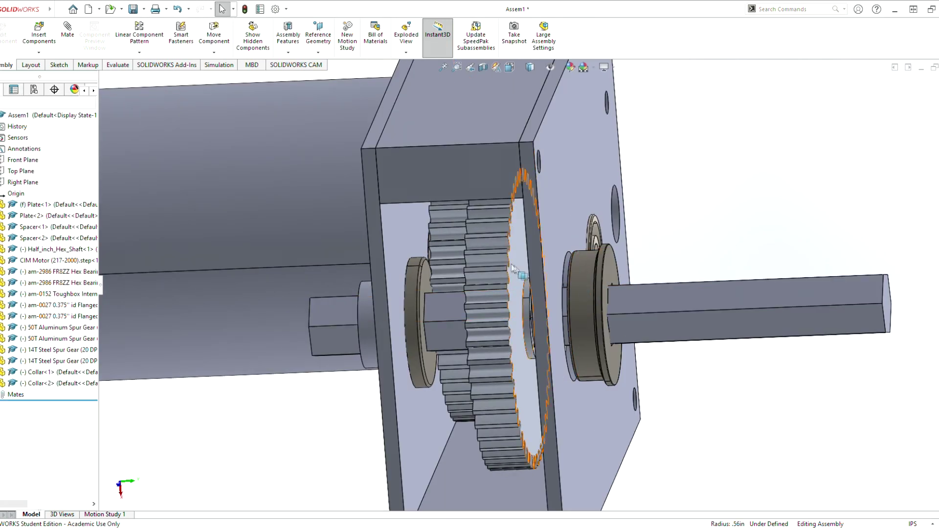
Step: Slide the FR8ZZ hex bearing farther outward along the hex shaft, clear of the second plate
click(725, 295)
click(663, 272)
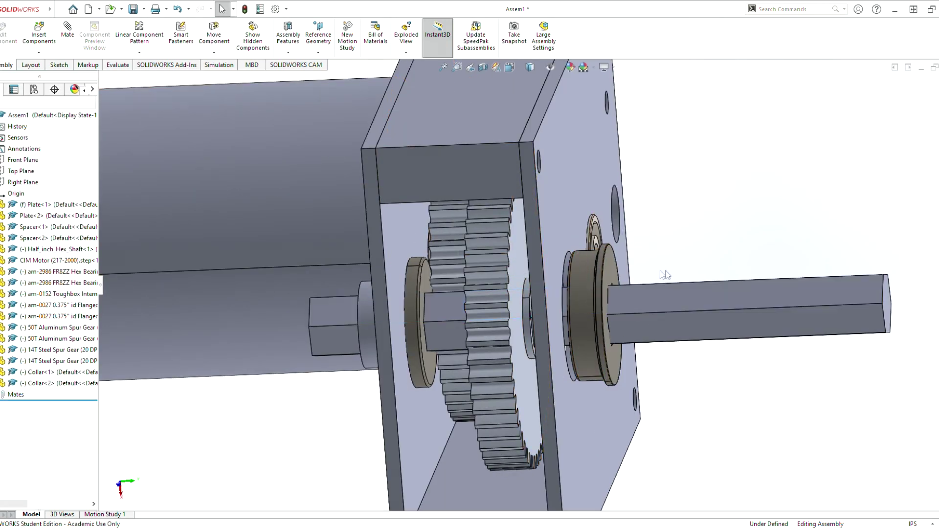
drag(582, 297, 723, 298)
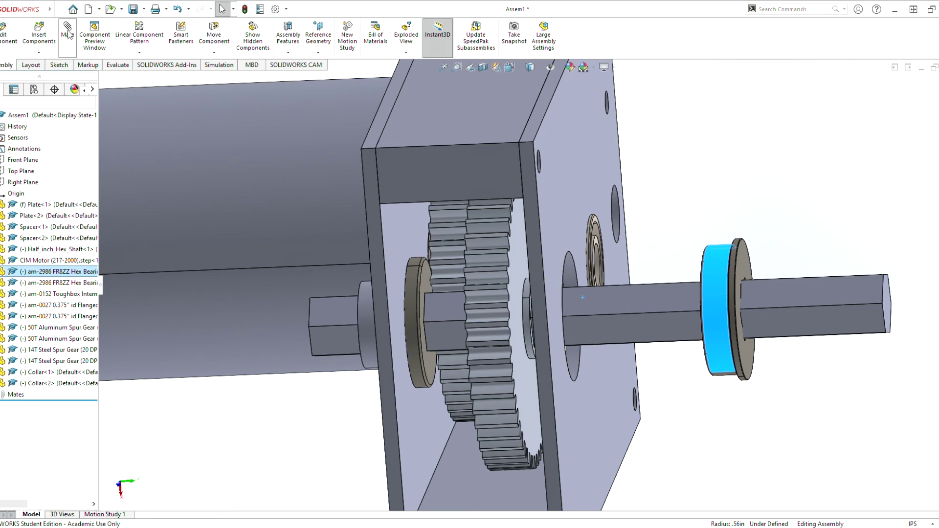
middle_drag(712, 292, 762, 300)
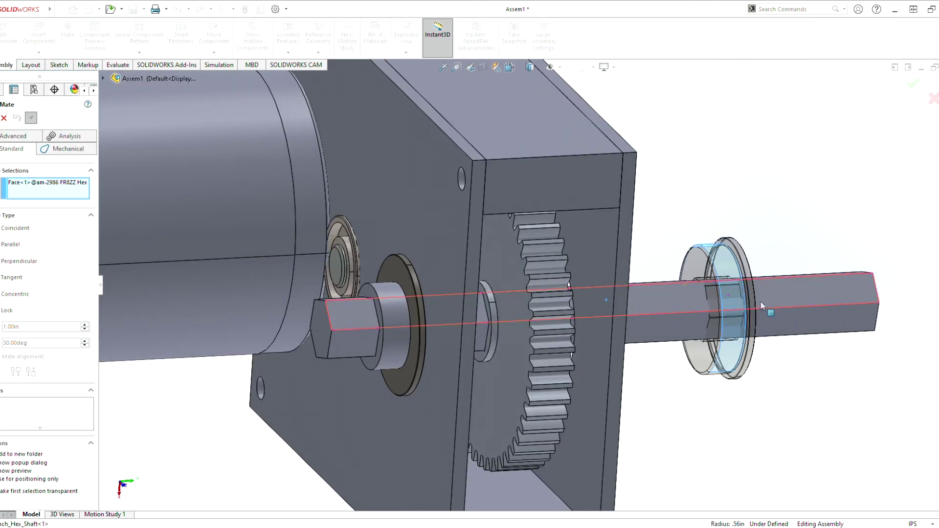
key(Escape)
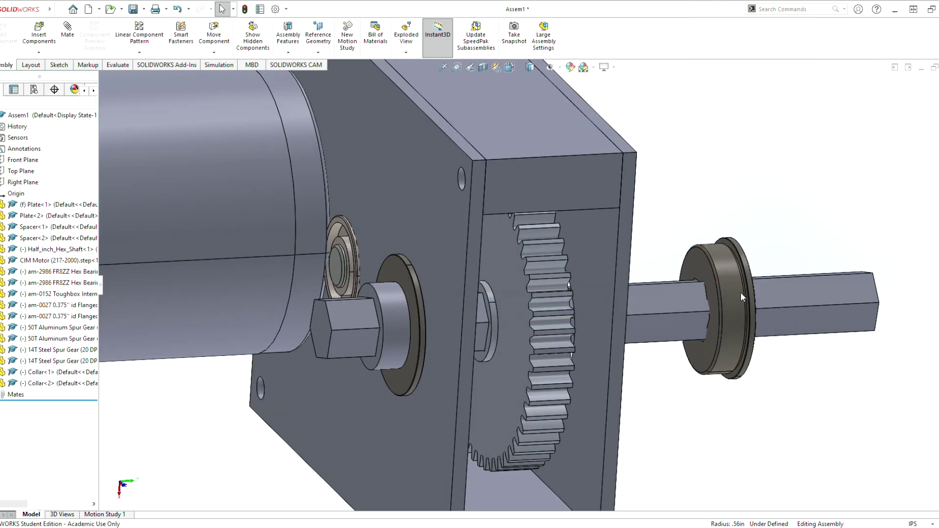
Step: Mate the inner flange face of the FR8ZZ hex bearing coincident with the outer face of the second plate
click(69, 35)
scroll(767, 297, down, 3)
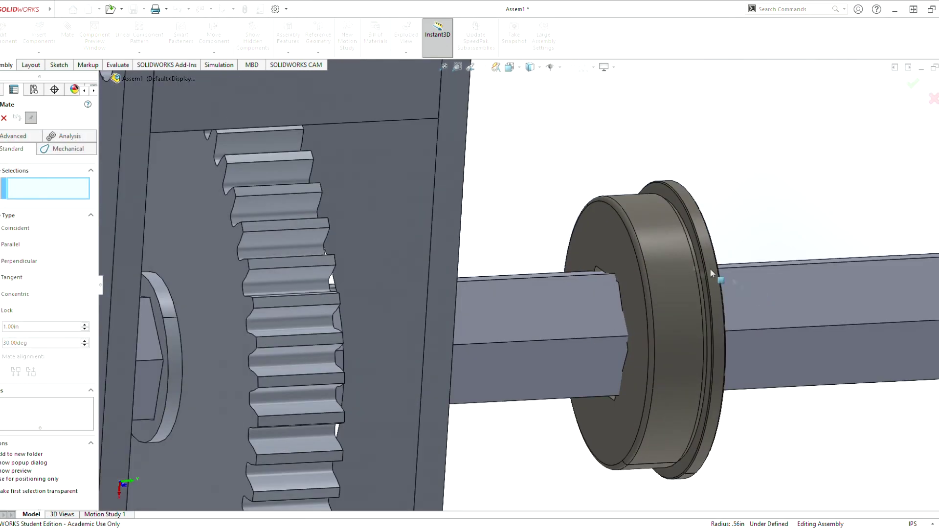
scroll(697, 235, down, 3)
click(637, 250)
scroll(580, 251, up, 5)
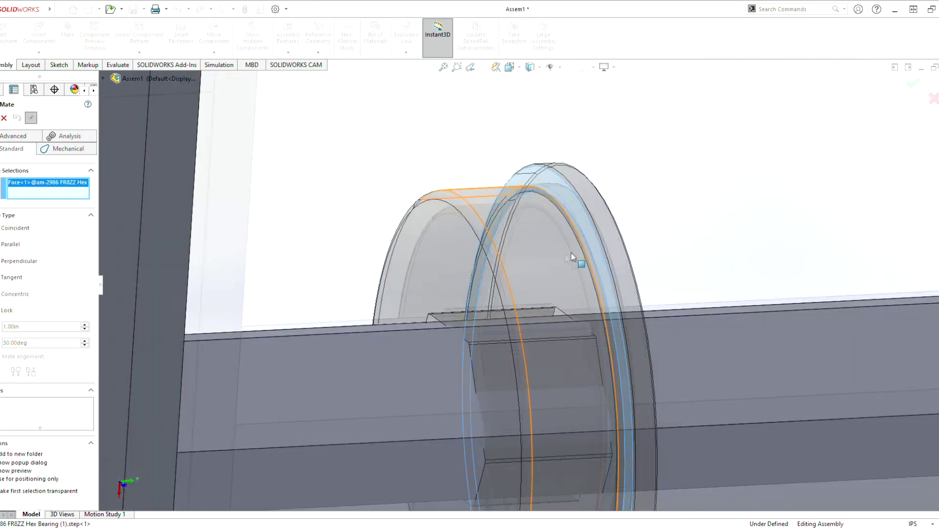
middle_drag(365, 292, 390, 251)
click(393, 246)
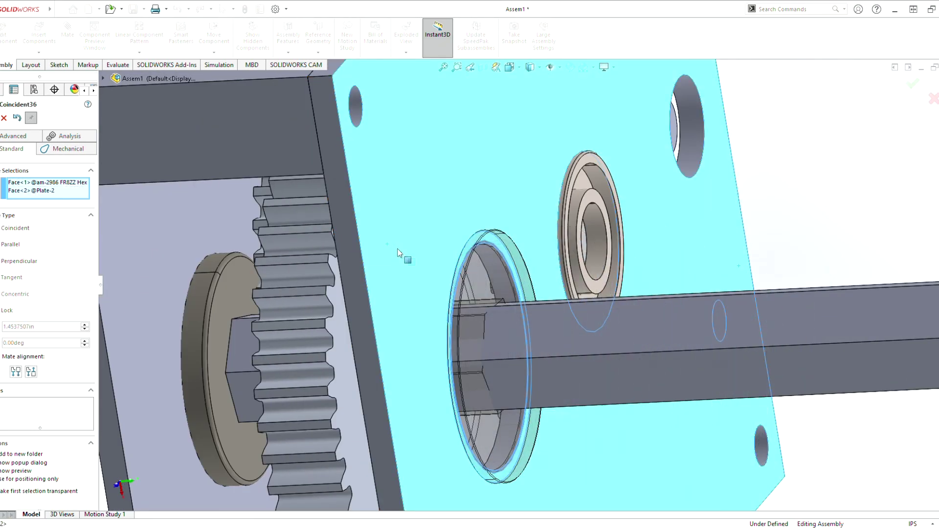
key(Return)
Step: Mate one flat of the FR8ZZ bearing's hex bore coincident with a flat of the half-inch hex shaft
scroll(496, 301, down, 6)
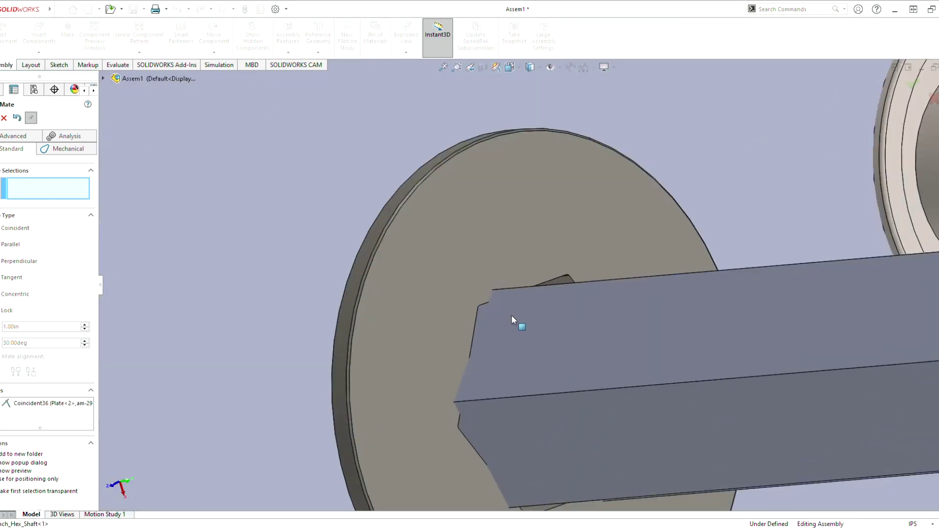
middle_drag(465, 305, 447, 360)
middle_drag(539, 325, 538, 278)
scroll(540, 281, up, 4)
scroll(537, 372, down, 3)
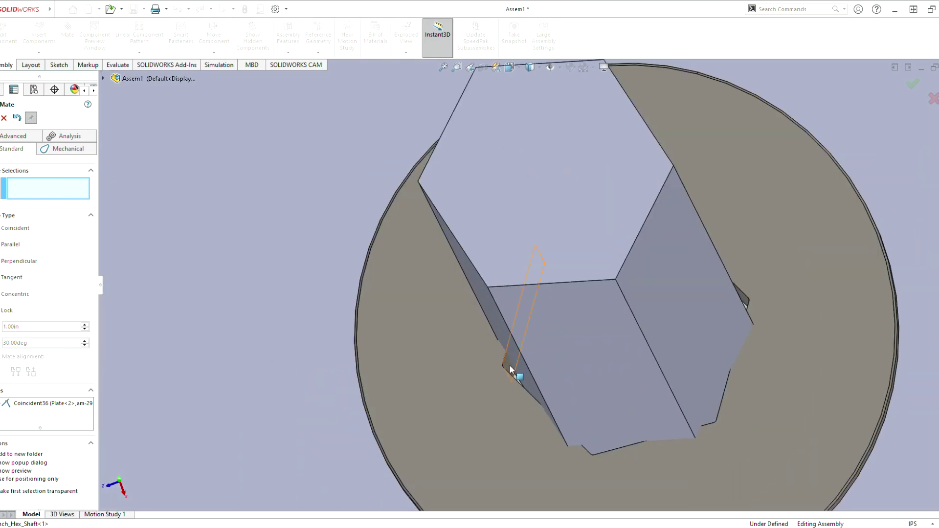
click(510, 369)
scroll(509, 369, up, 3)
middle_drag(489, 325, 505, 246)
click(475, 270)
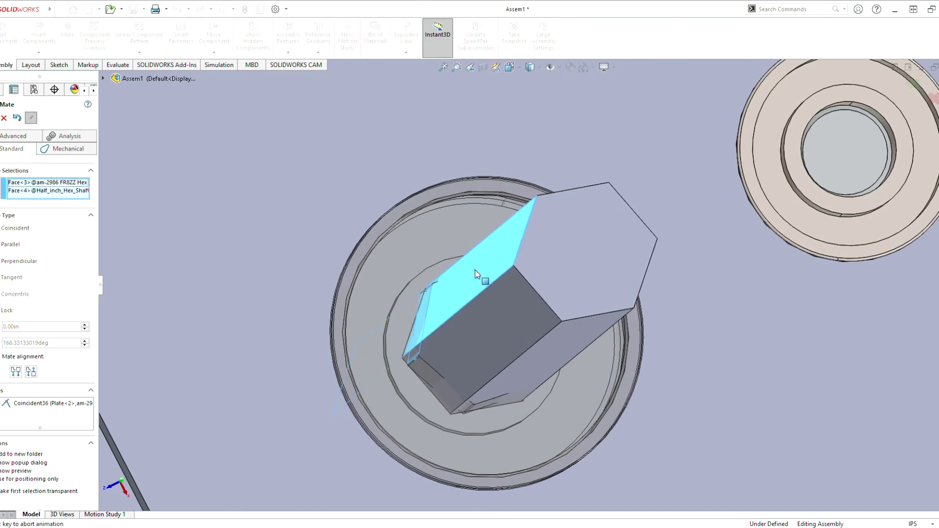
right_click(595, 307)
Step: Add a coincident mate between a second flat of the hex shaft and the matching flat of the bearing's hex bore
scroll(507, 393, down, 2)
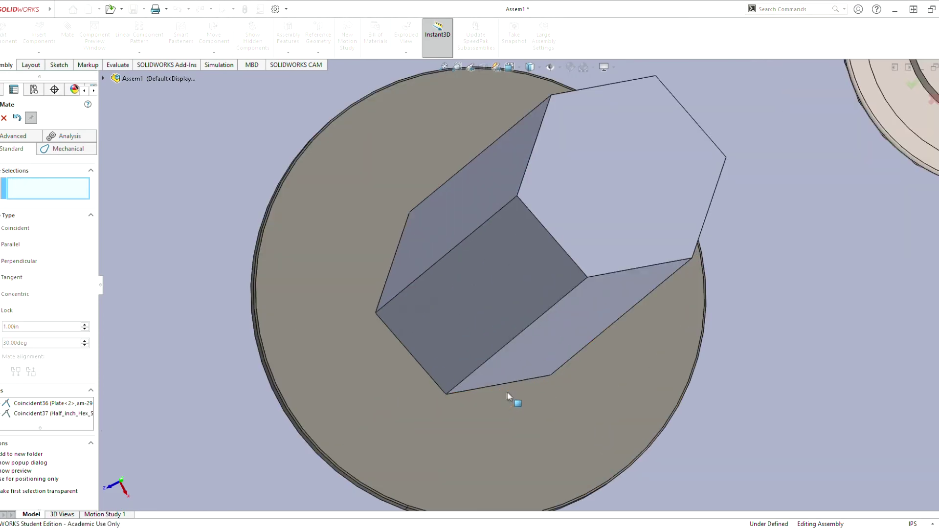
click(523, 362)
middle_drag(463, 364, 503, 391)
click(495, 381)
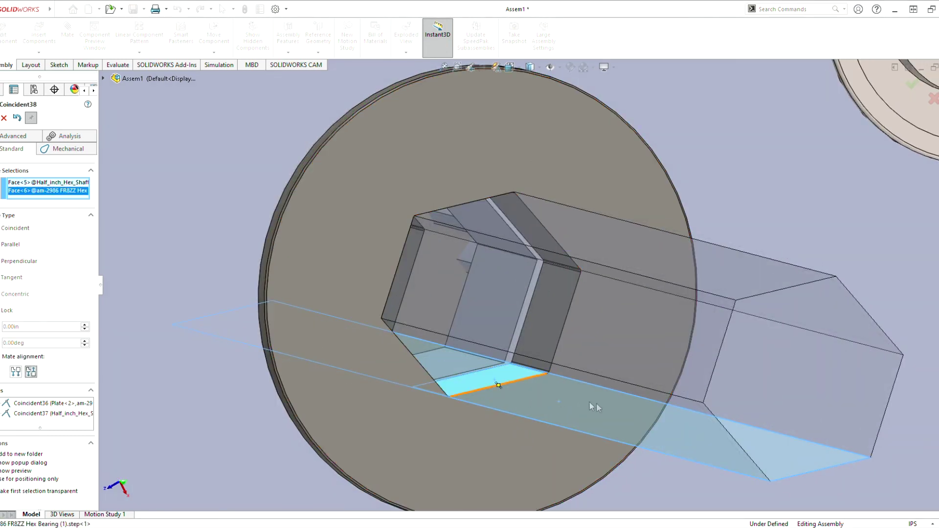
right_click(609, 395)
click(414, 173)
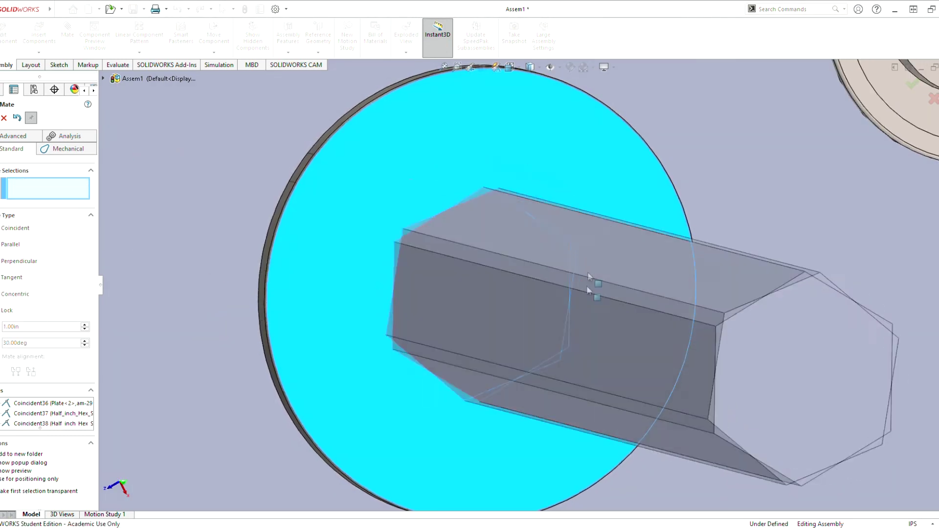
Step: Mate an end face of the loose hex collar parallel to the outer face of the second plate
scroll(453, 202, down, 10)
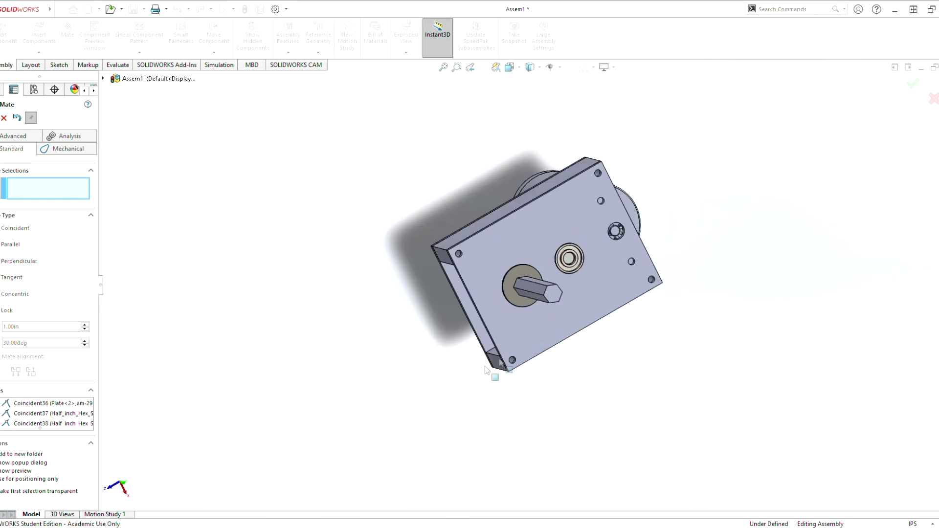
scroll(599, 377, up, 6)
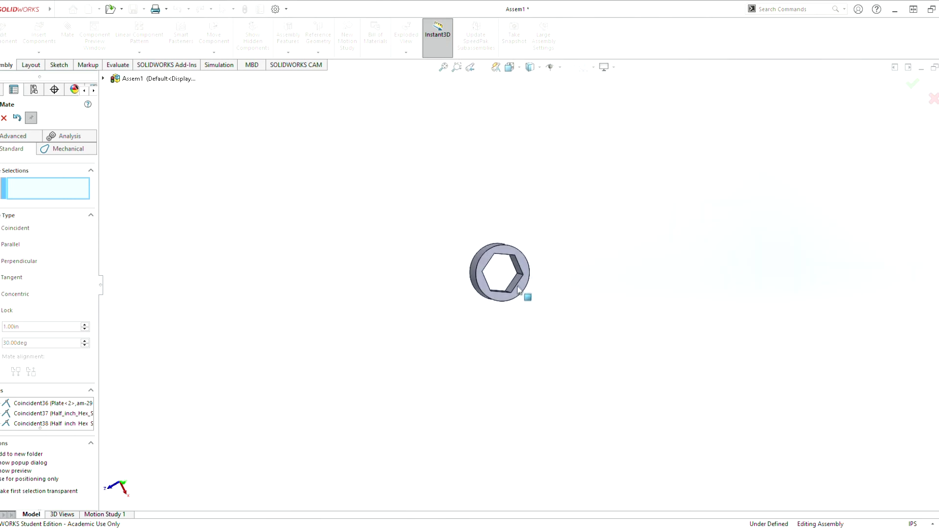
click(505, 255)
scroll(518, 215, down, 3)
click(477, 112)
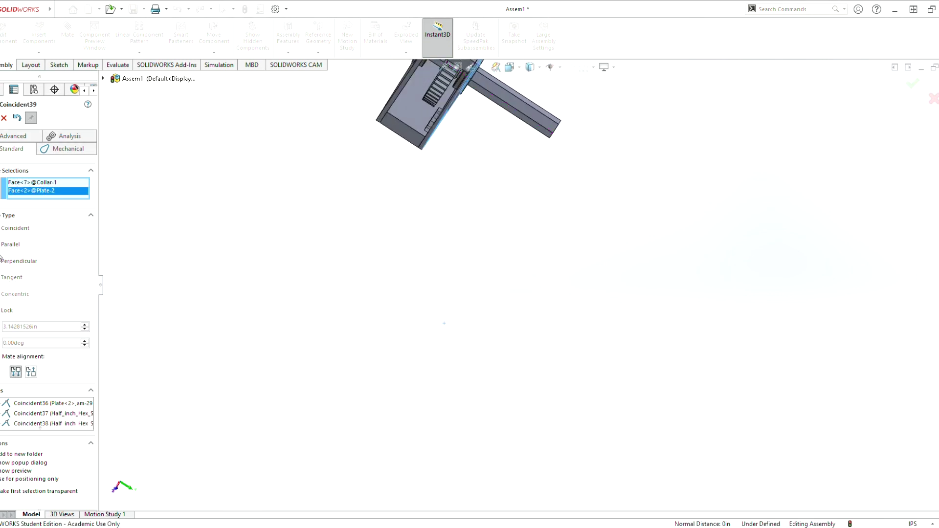
click(599, 214)
Step: Mate the collar's other end face coincident with the outer flange face of the FR8ZZ hex bearing
scroll(552, 172, up, 3)
middle_drag(543, 171, 548, 112)
click(589, 205)
scroll(550, 127, up, 5)
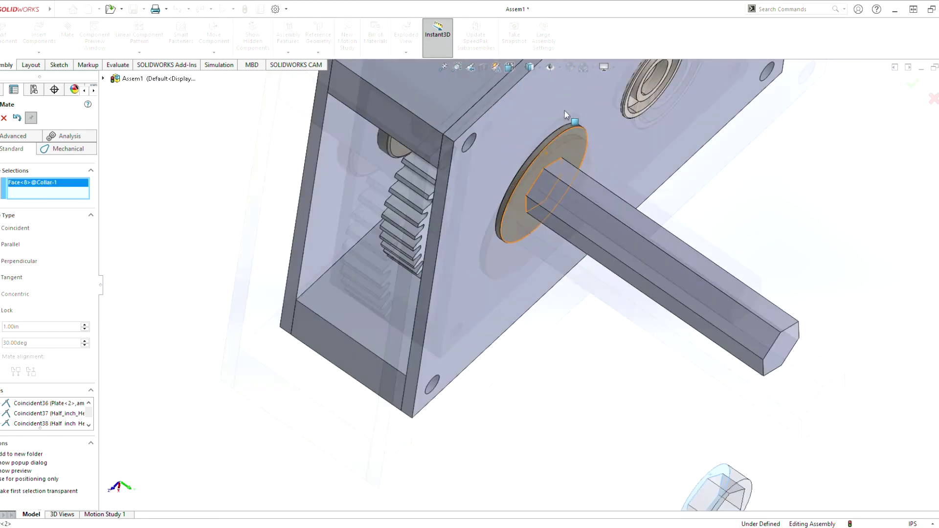
click(563, 172)
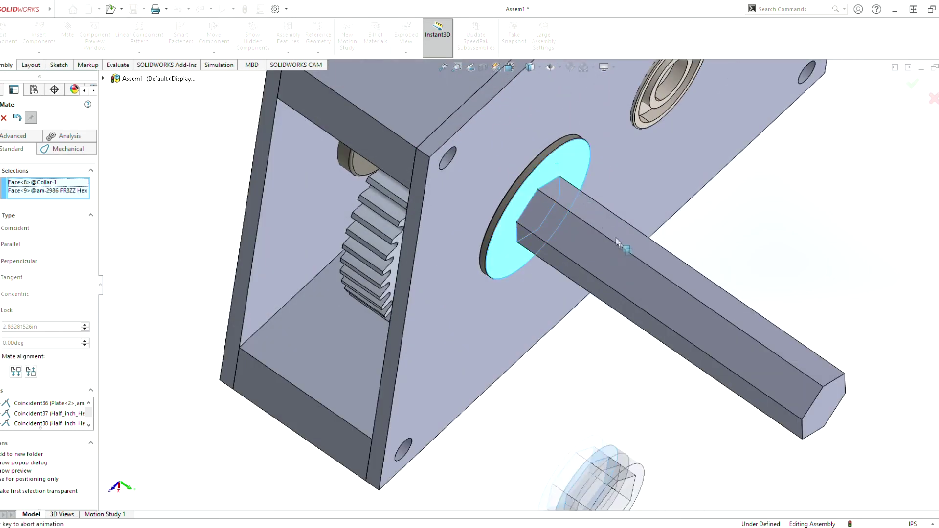
right_click(758, 244)
Step: Mate one flat of the collar's hex bore coincident with a flat of the half-inch hex shaft
click(465, 407)
middle_drag(631, 322, 470, 261)
scroll(656, 339, down, 5)
click(470, 260)
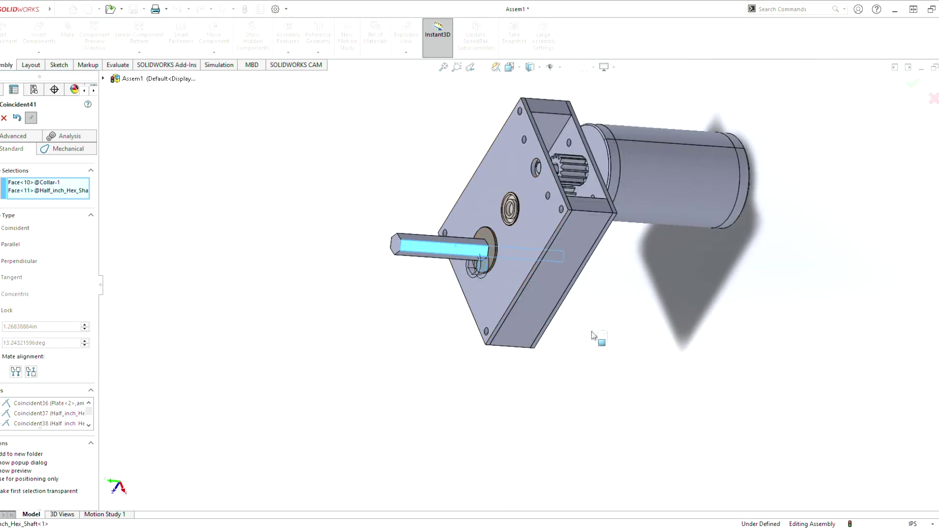
right_click(710, 350)
Step: Mate a second flat of the collar's bore coincident with the adjacent hex shaft flat to center the collar on the shaft
scroll(471, 258, up, 8)
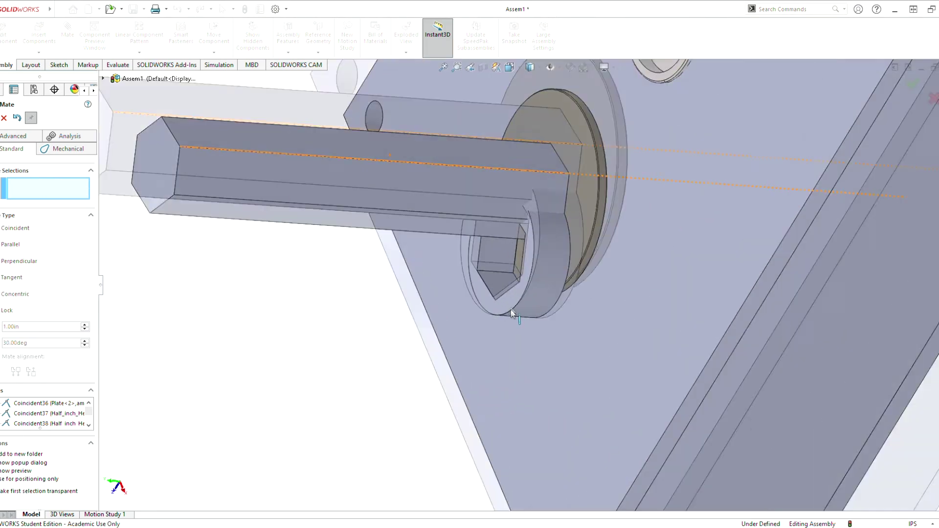
click(500, 279)
middle_drag(500, 280, 562, 122)
click(576, 110)
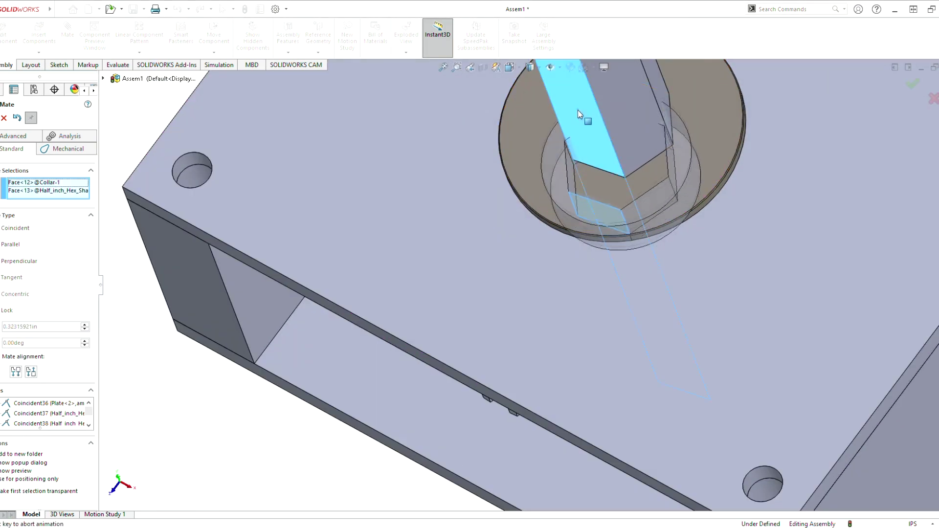
click(718, 164)
scroll(634, 178, down, 6)
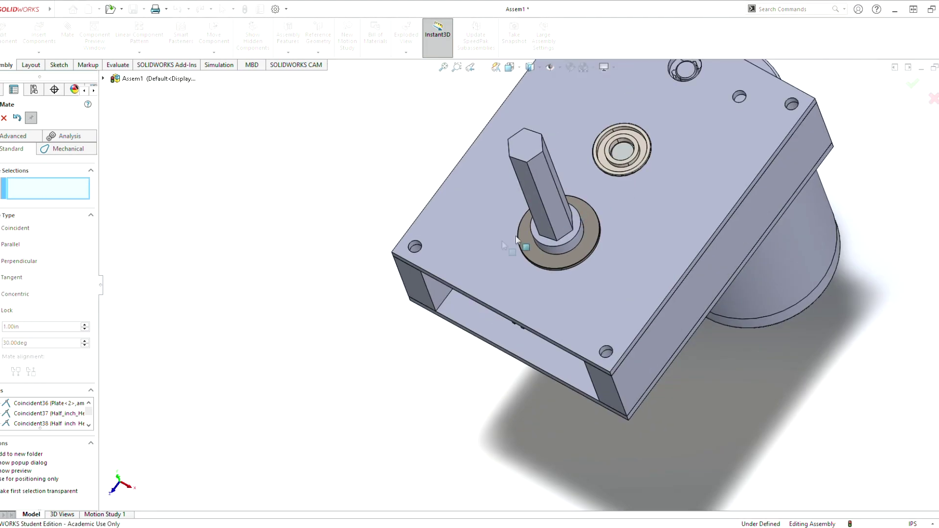
scroll(502, 240, down, 4)
middle_drag(481, 252, 674, 286)
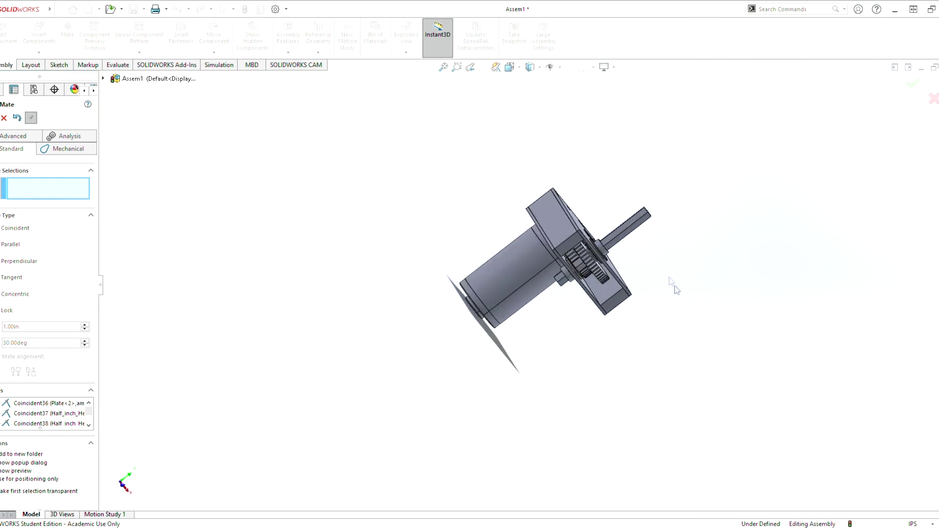
middle_drag(638, 240, 596, 239)
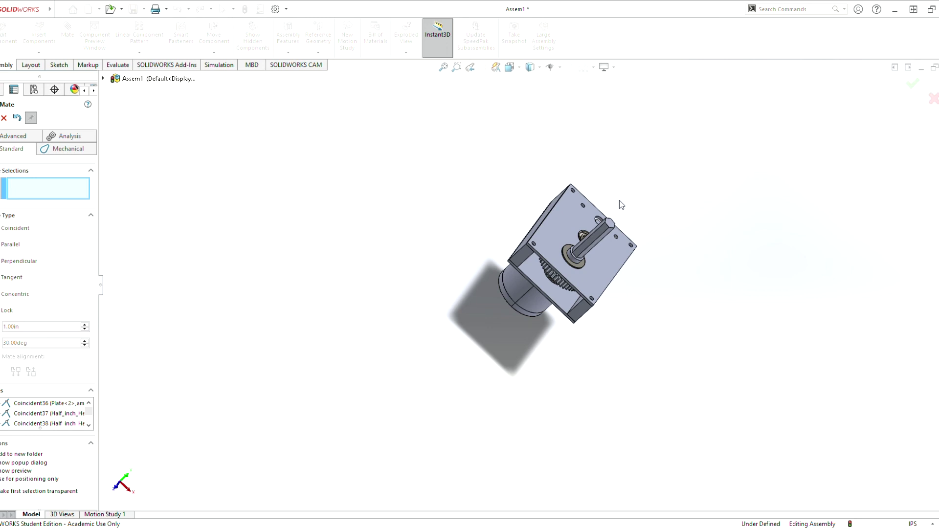
middle_drag(446, 324, 558, 339)
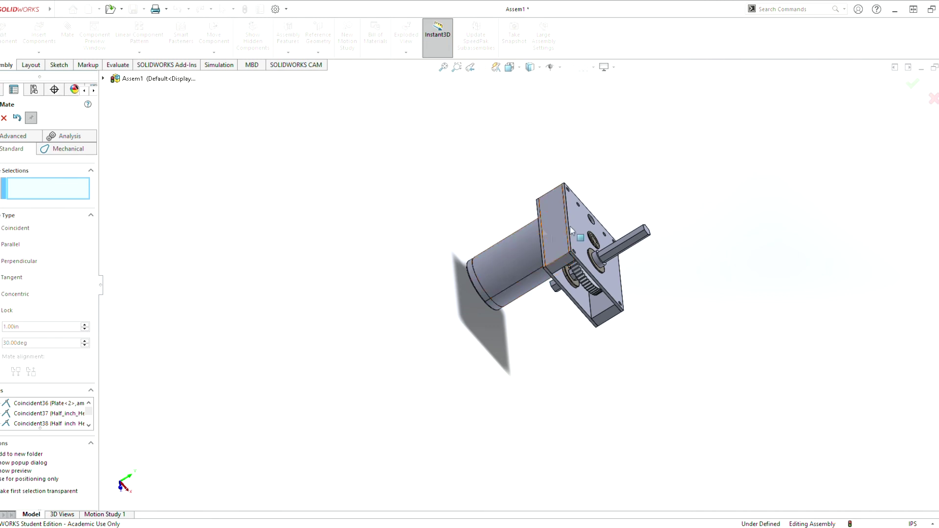
middle_drag(592, 252, 634, 241)
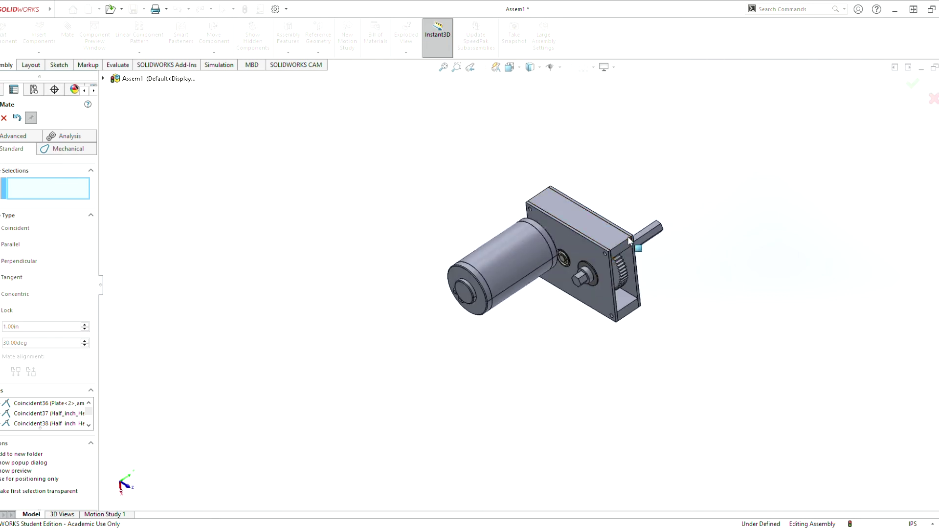